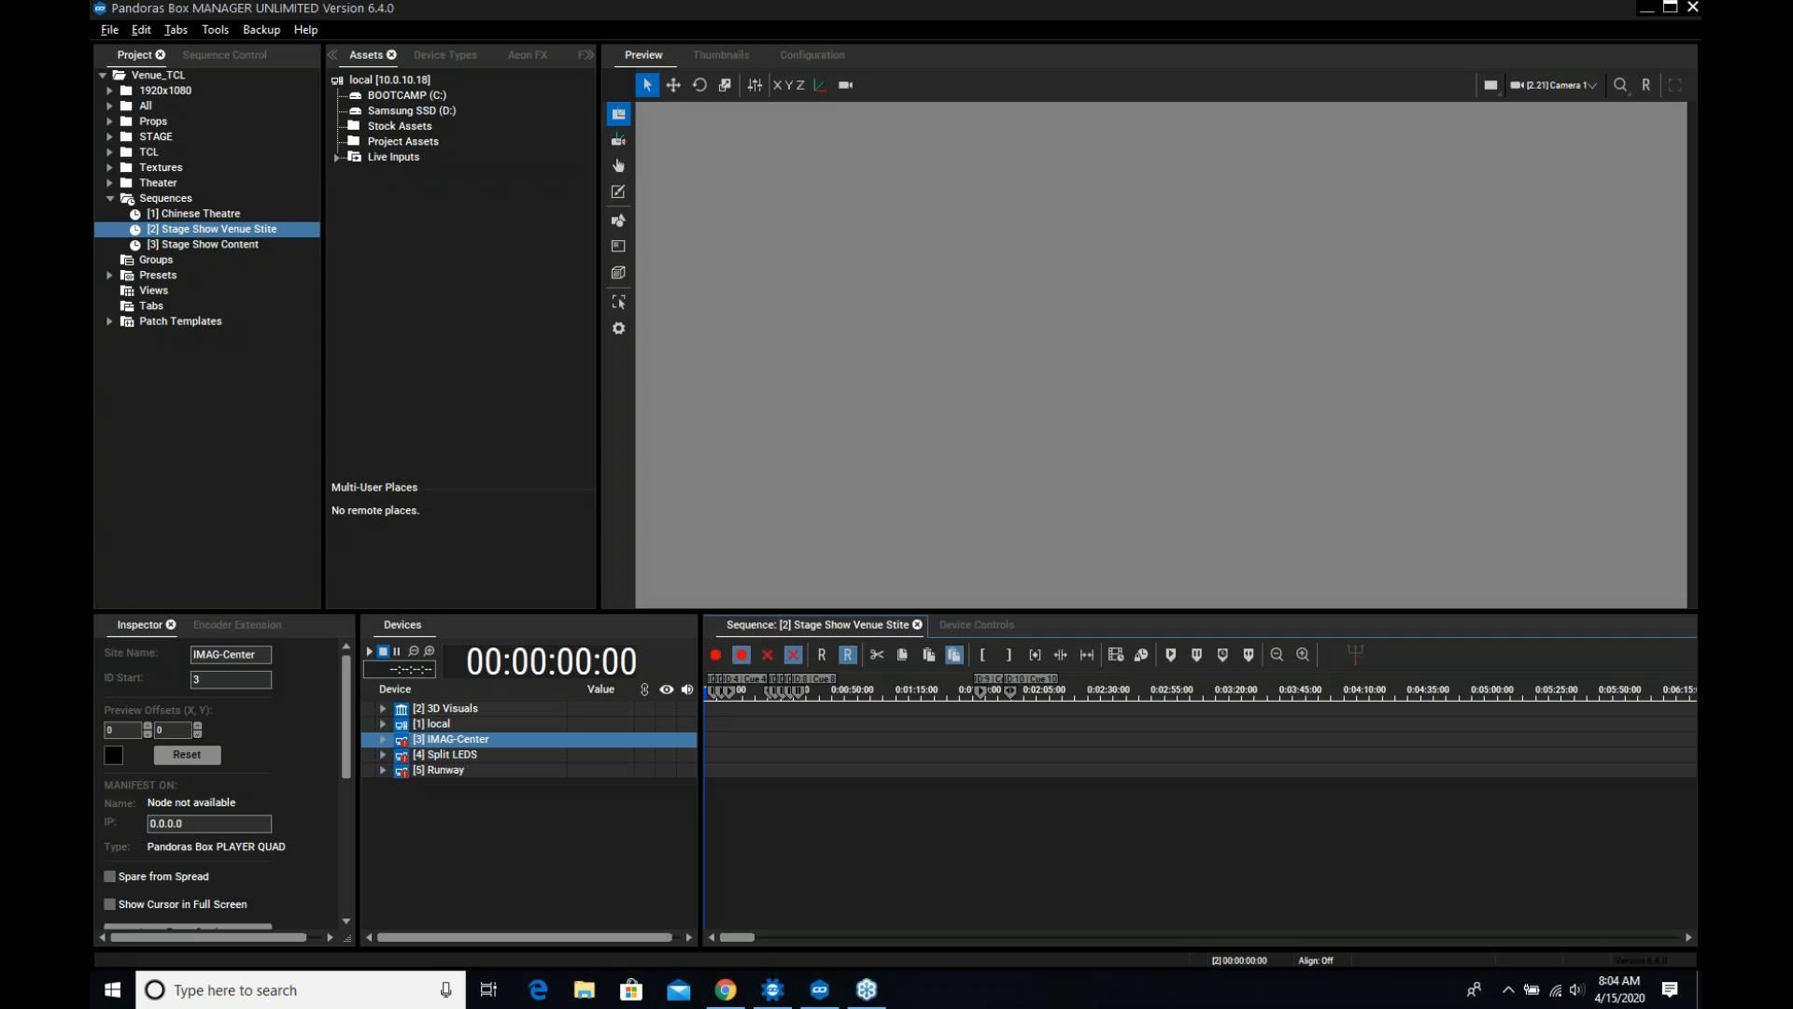
left_click(1106, 15)
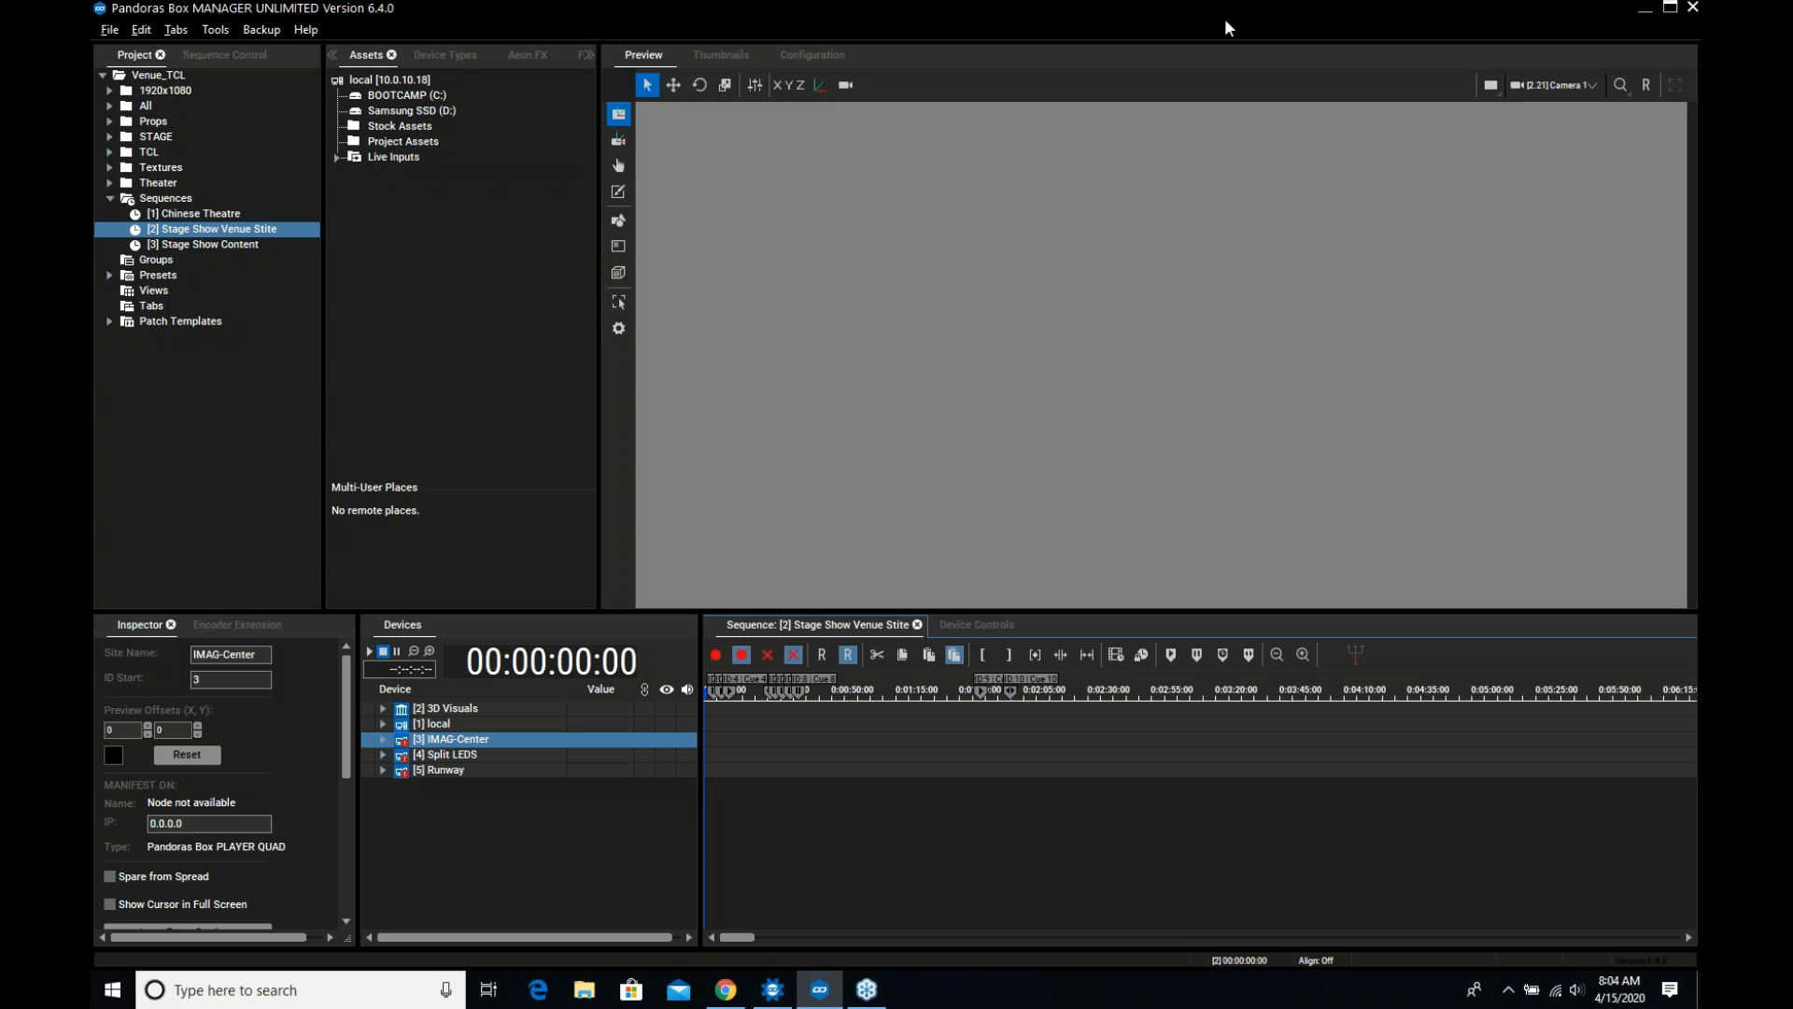
double_click(1224, 19)
double_click(1186, 22)
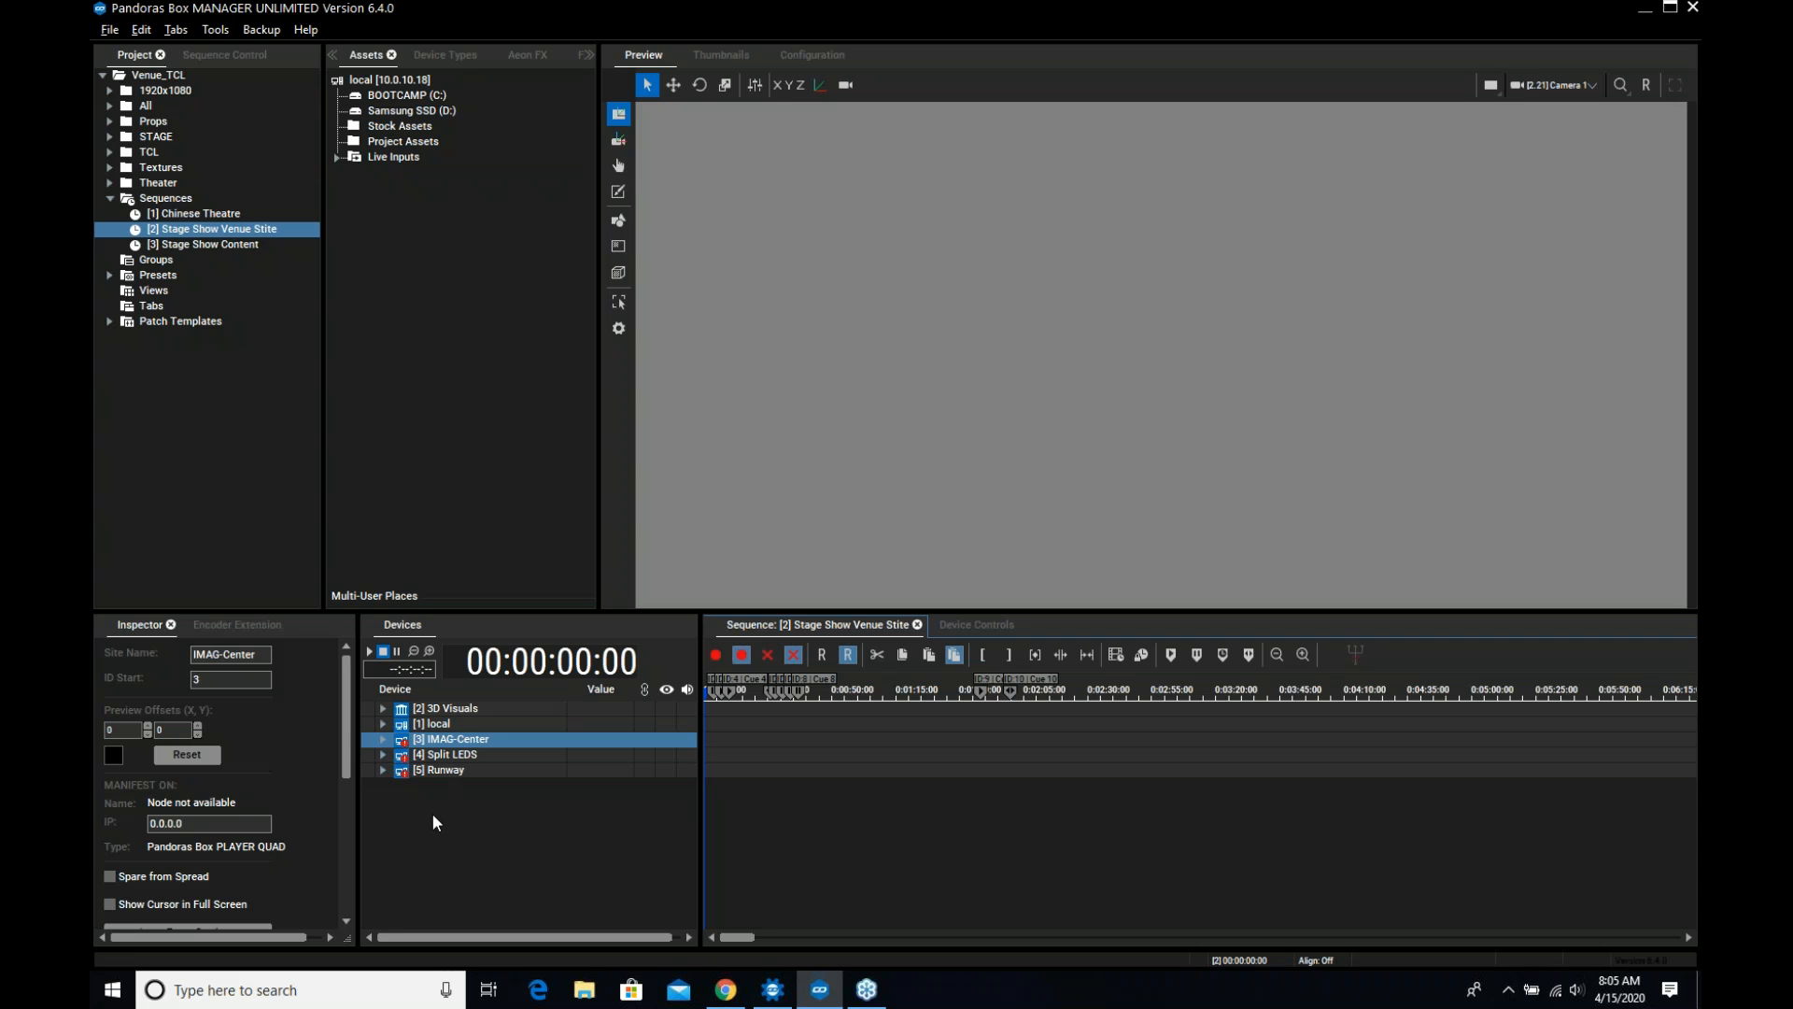
Examine the layers, cameras and outputs inside the IMAG-Center, Split LEDS and Runway devices
left_click(445, 756)
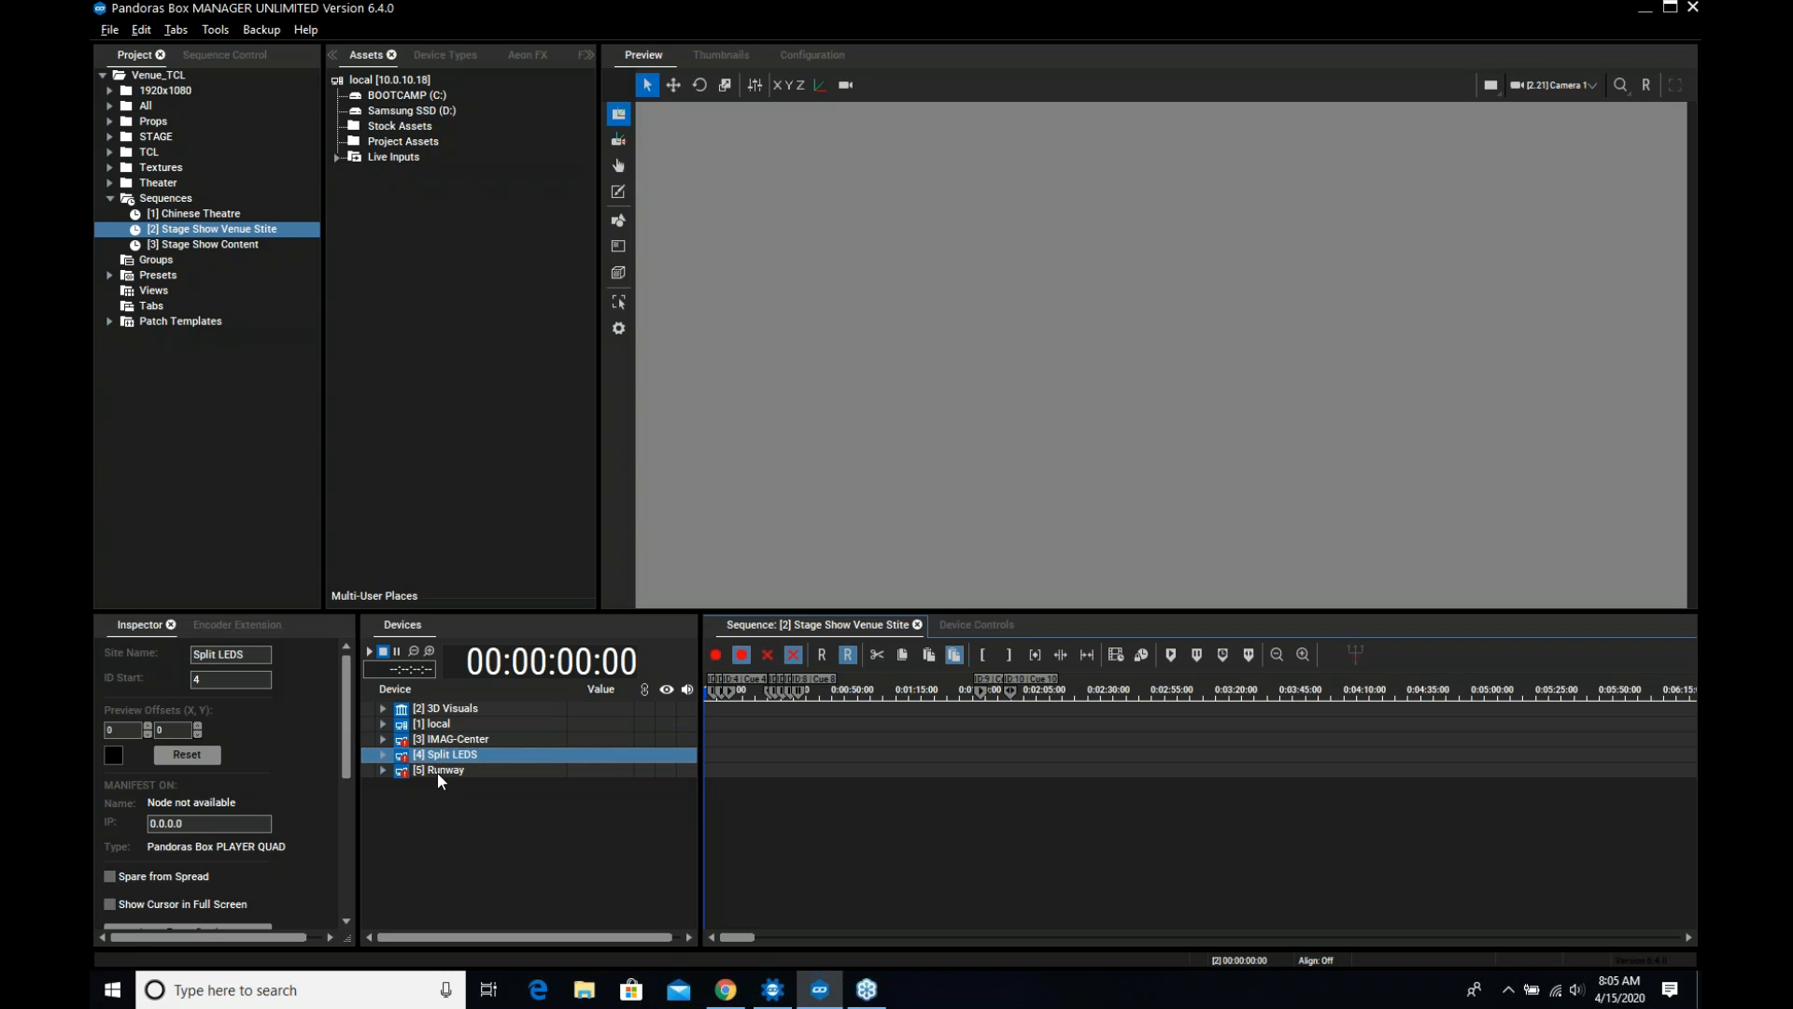
left_click(437, 771)
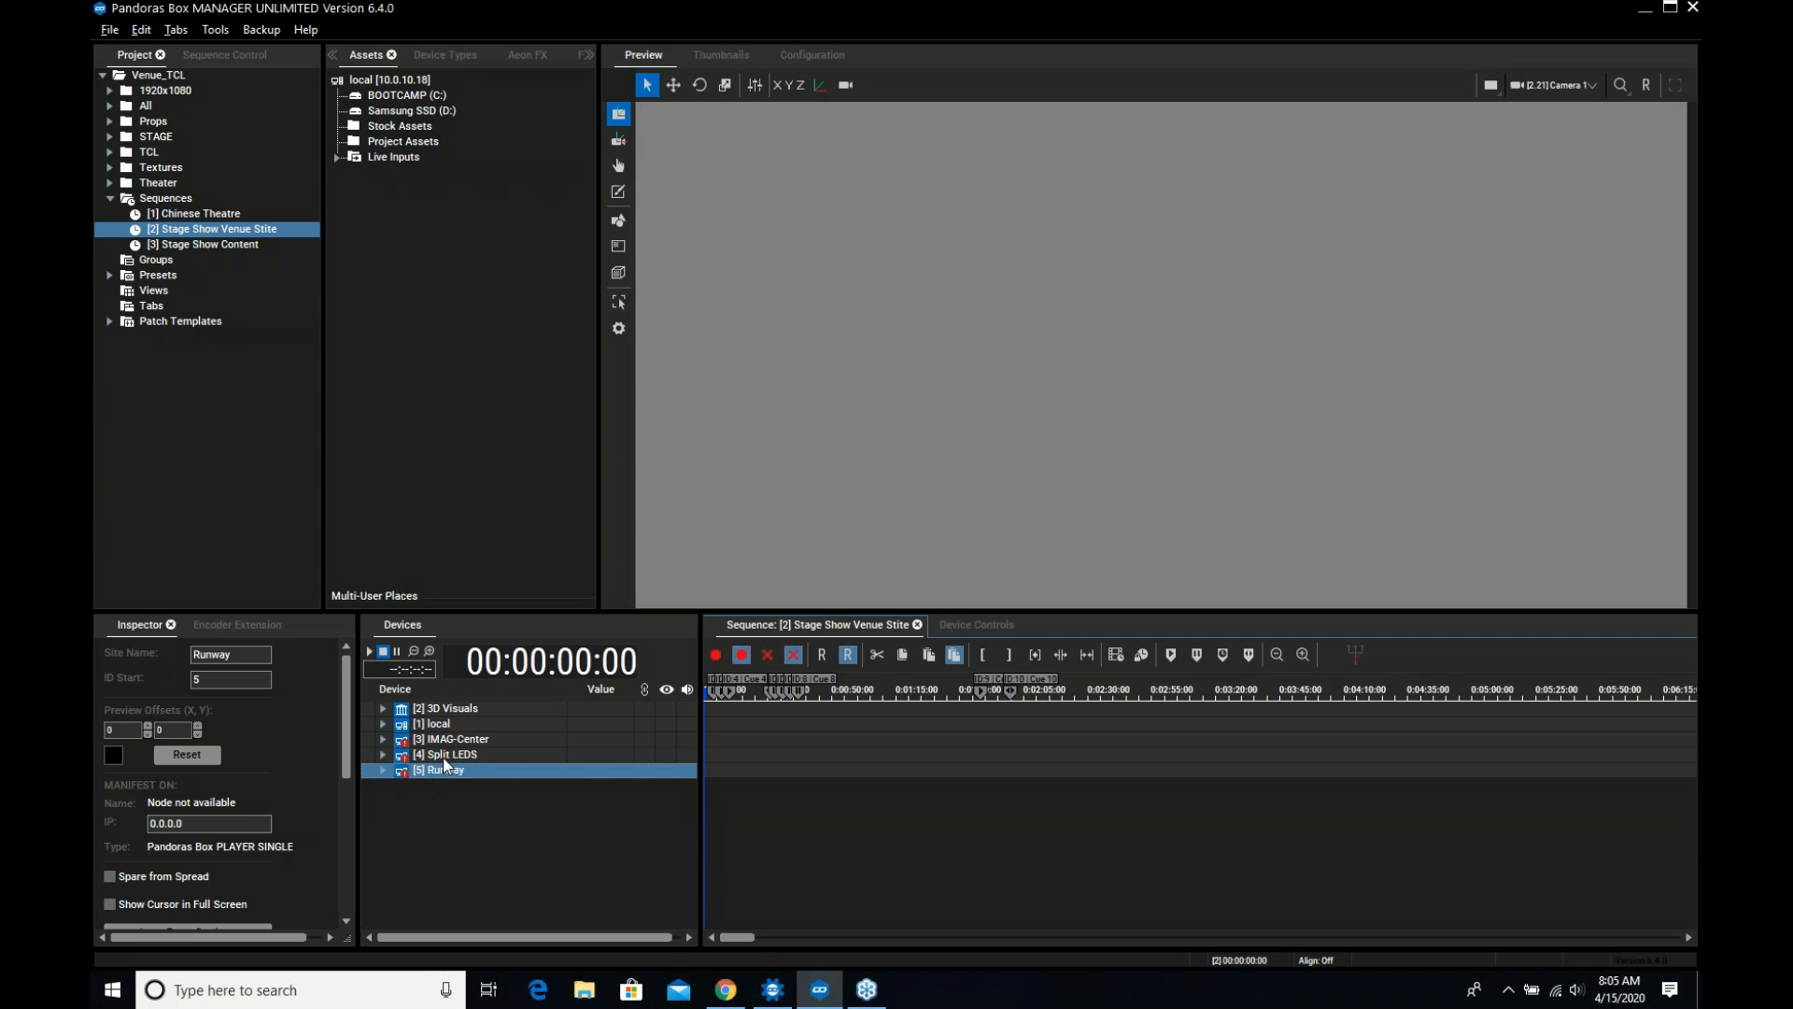
double_click(450, 740)
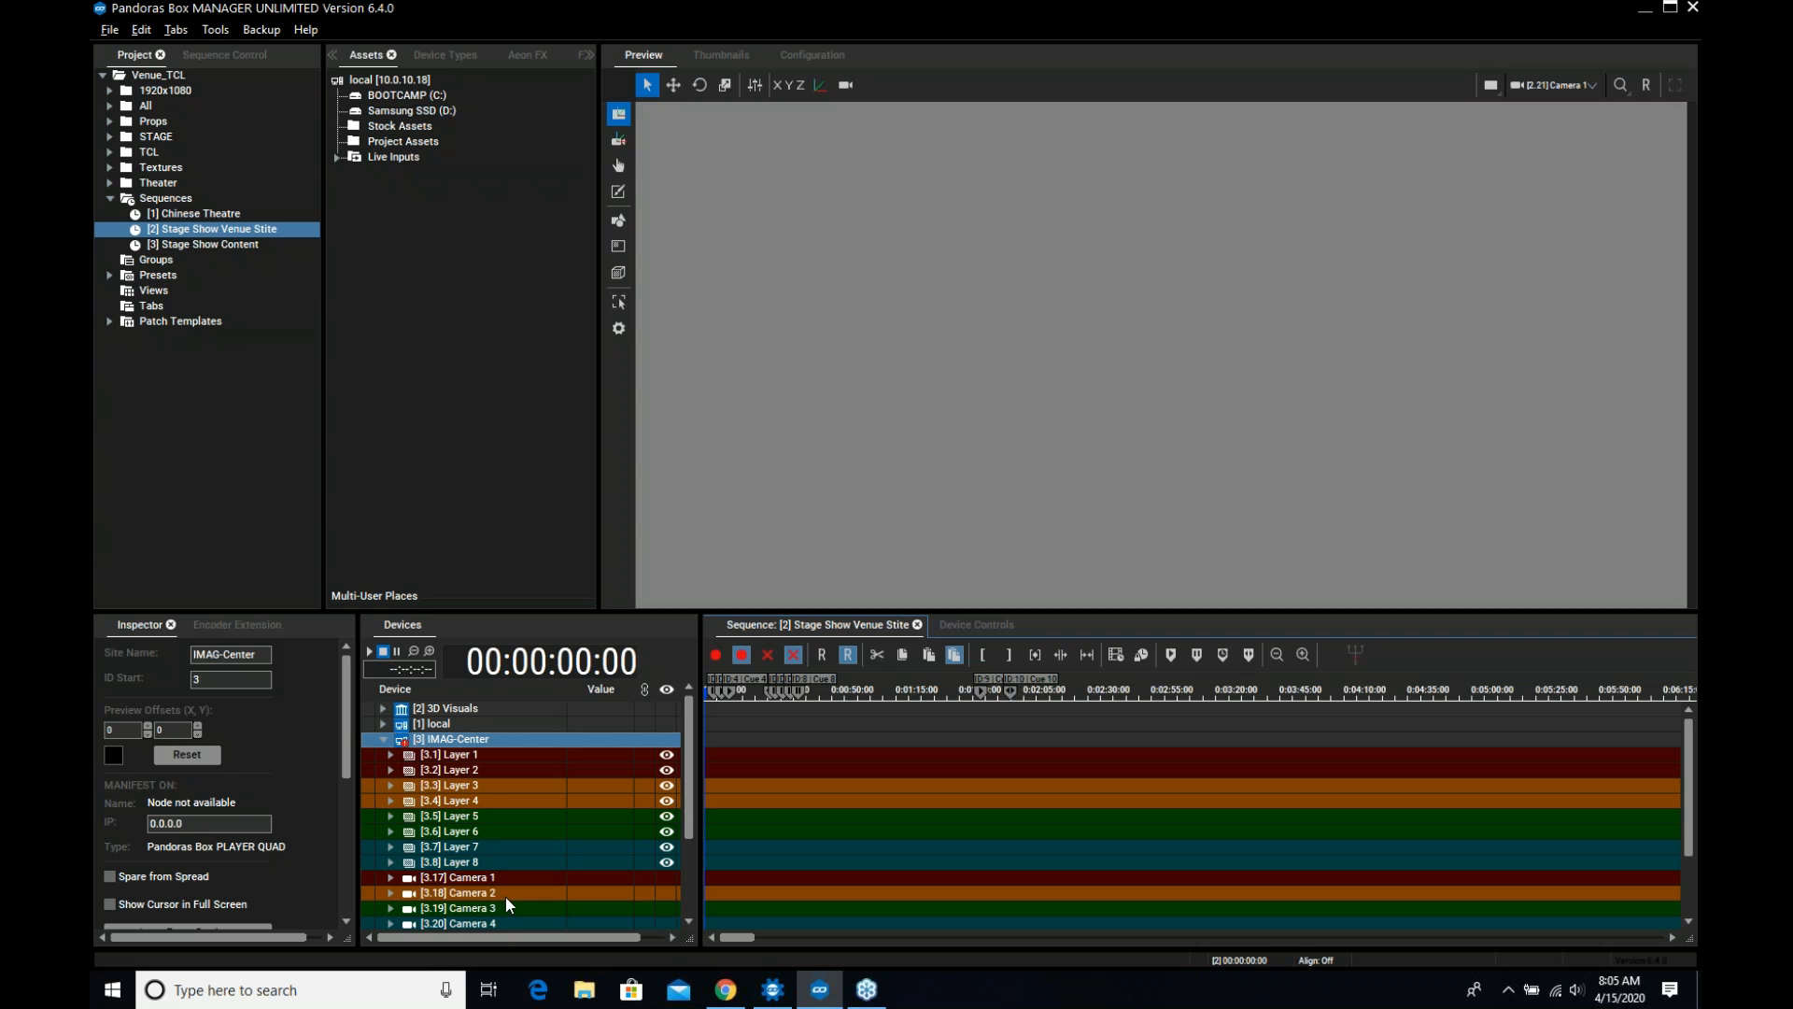
scroll(500, 902, "down", 1)
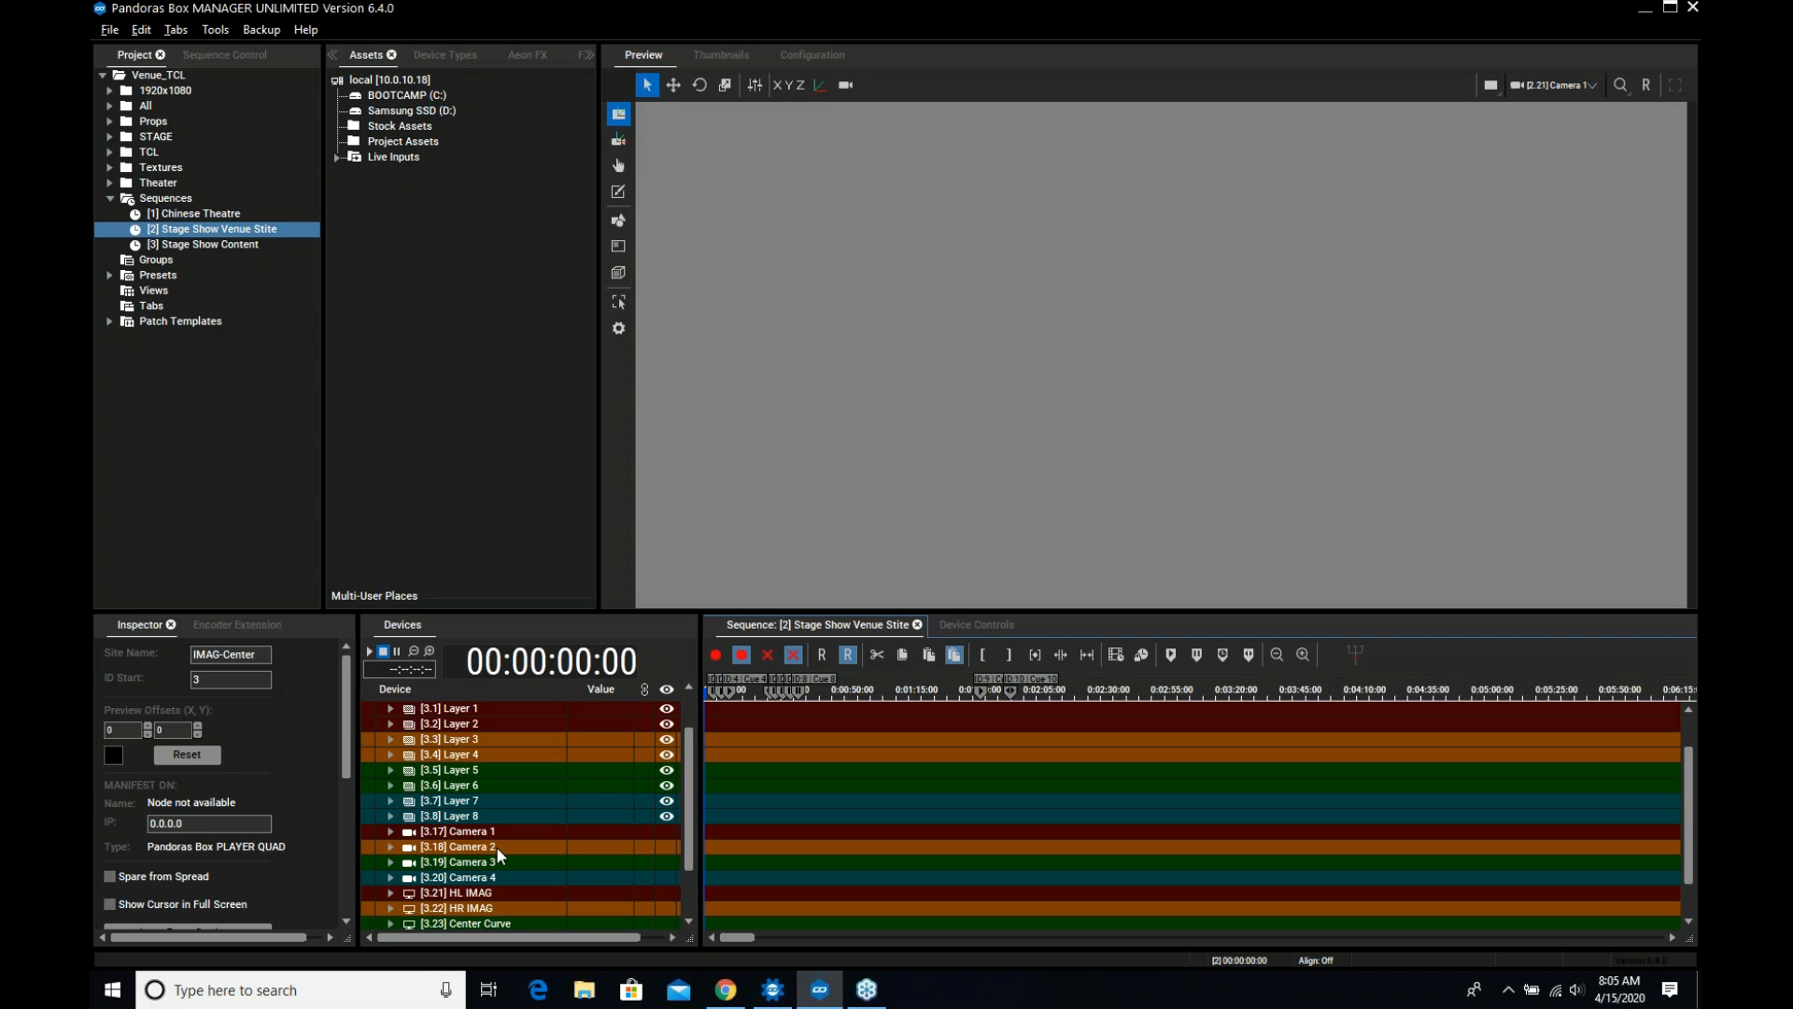
scroll(517, 852, "down", 2)
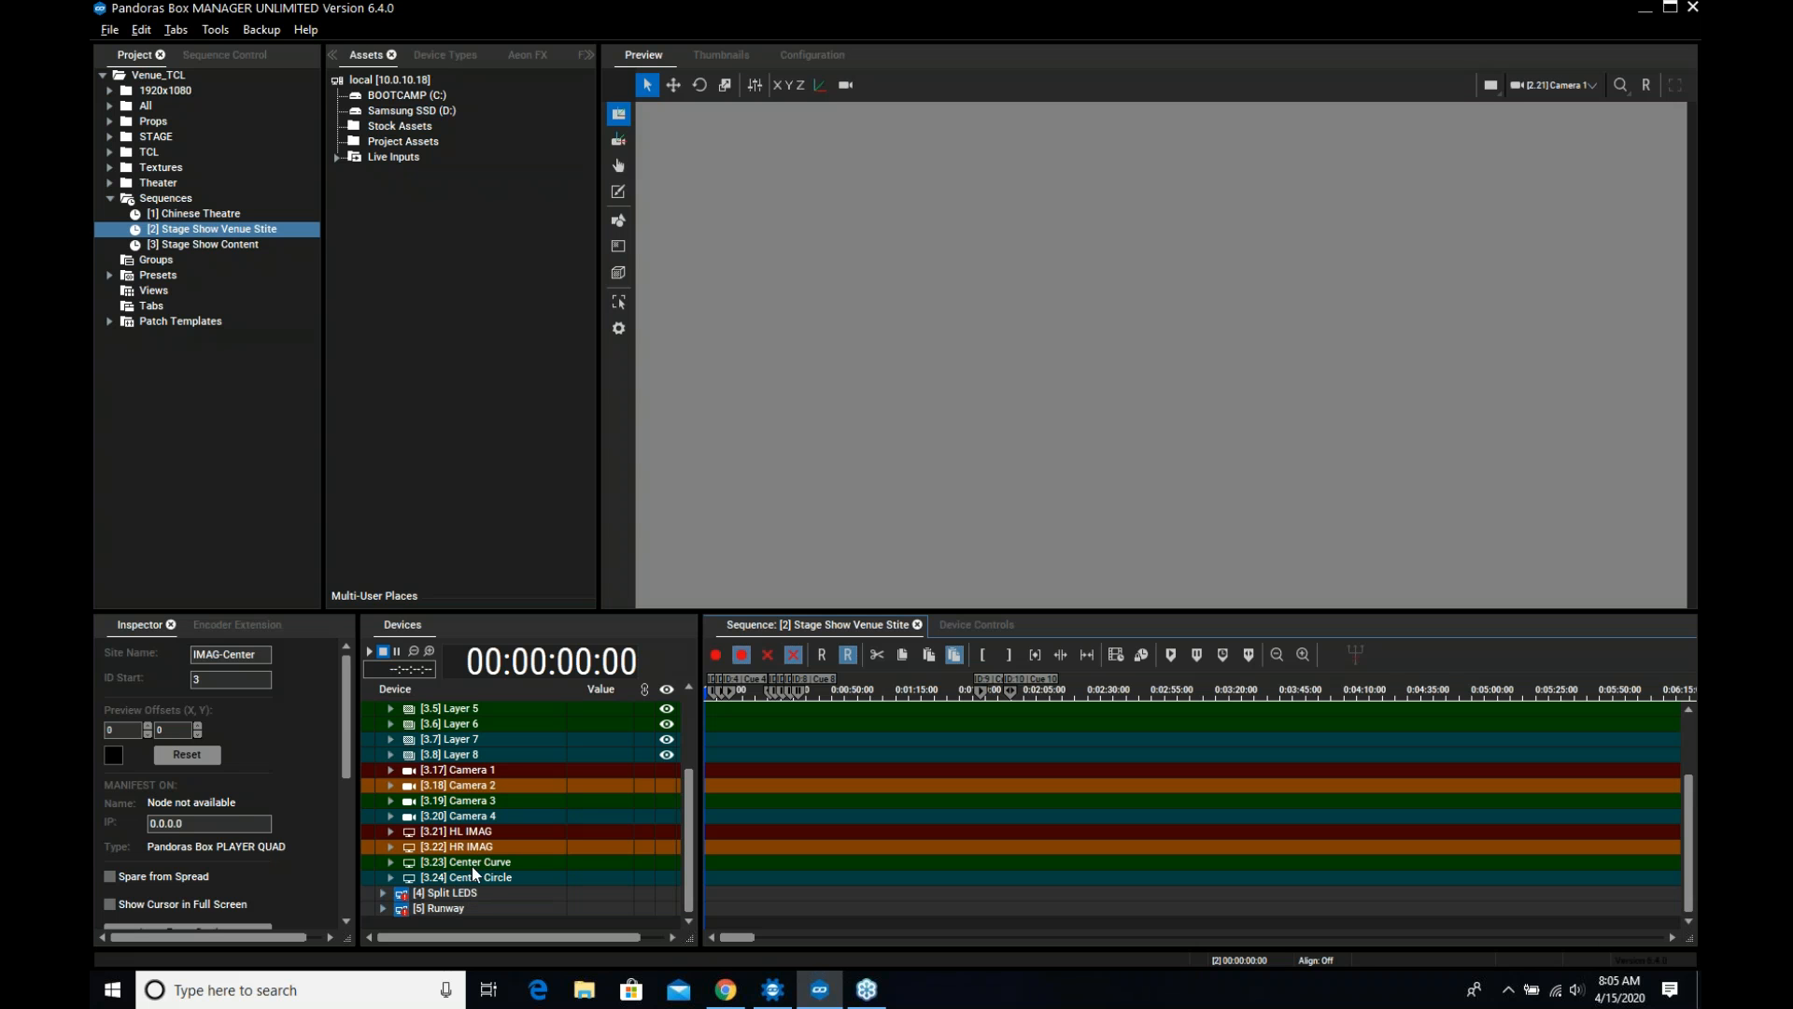
double_click(467, 892)
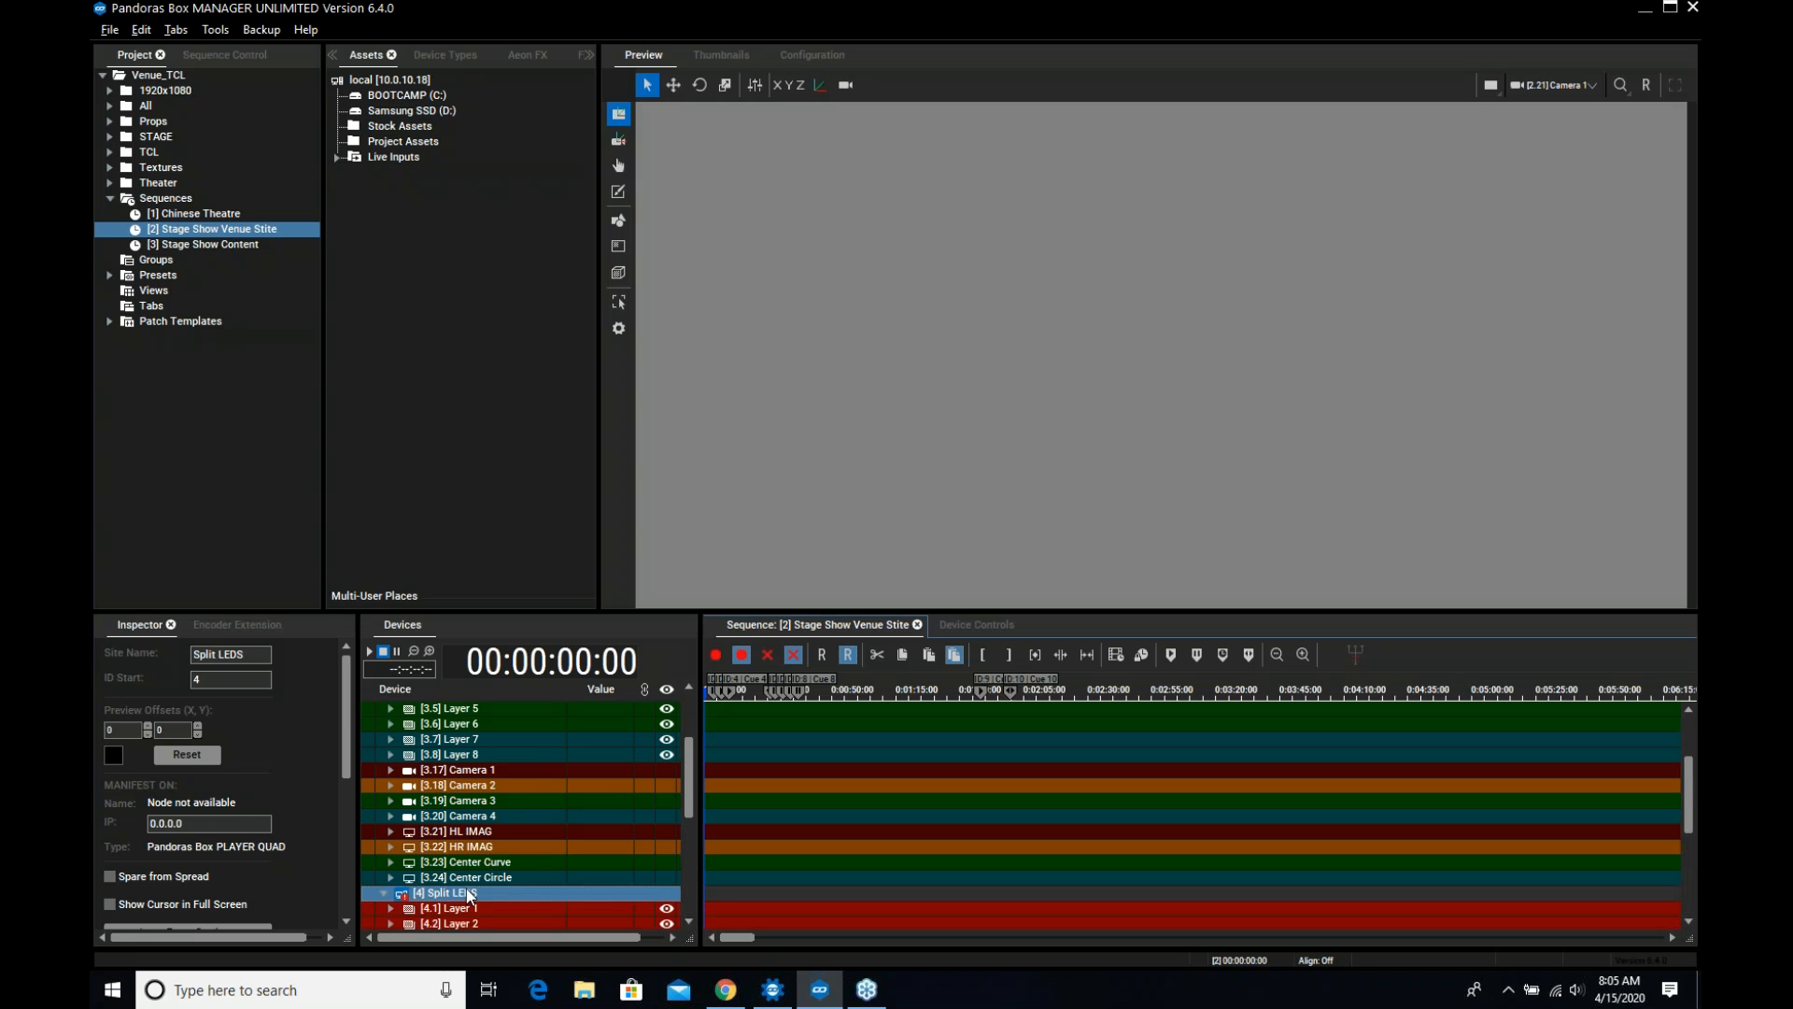
scroll(467, 889, "down", 3)
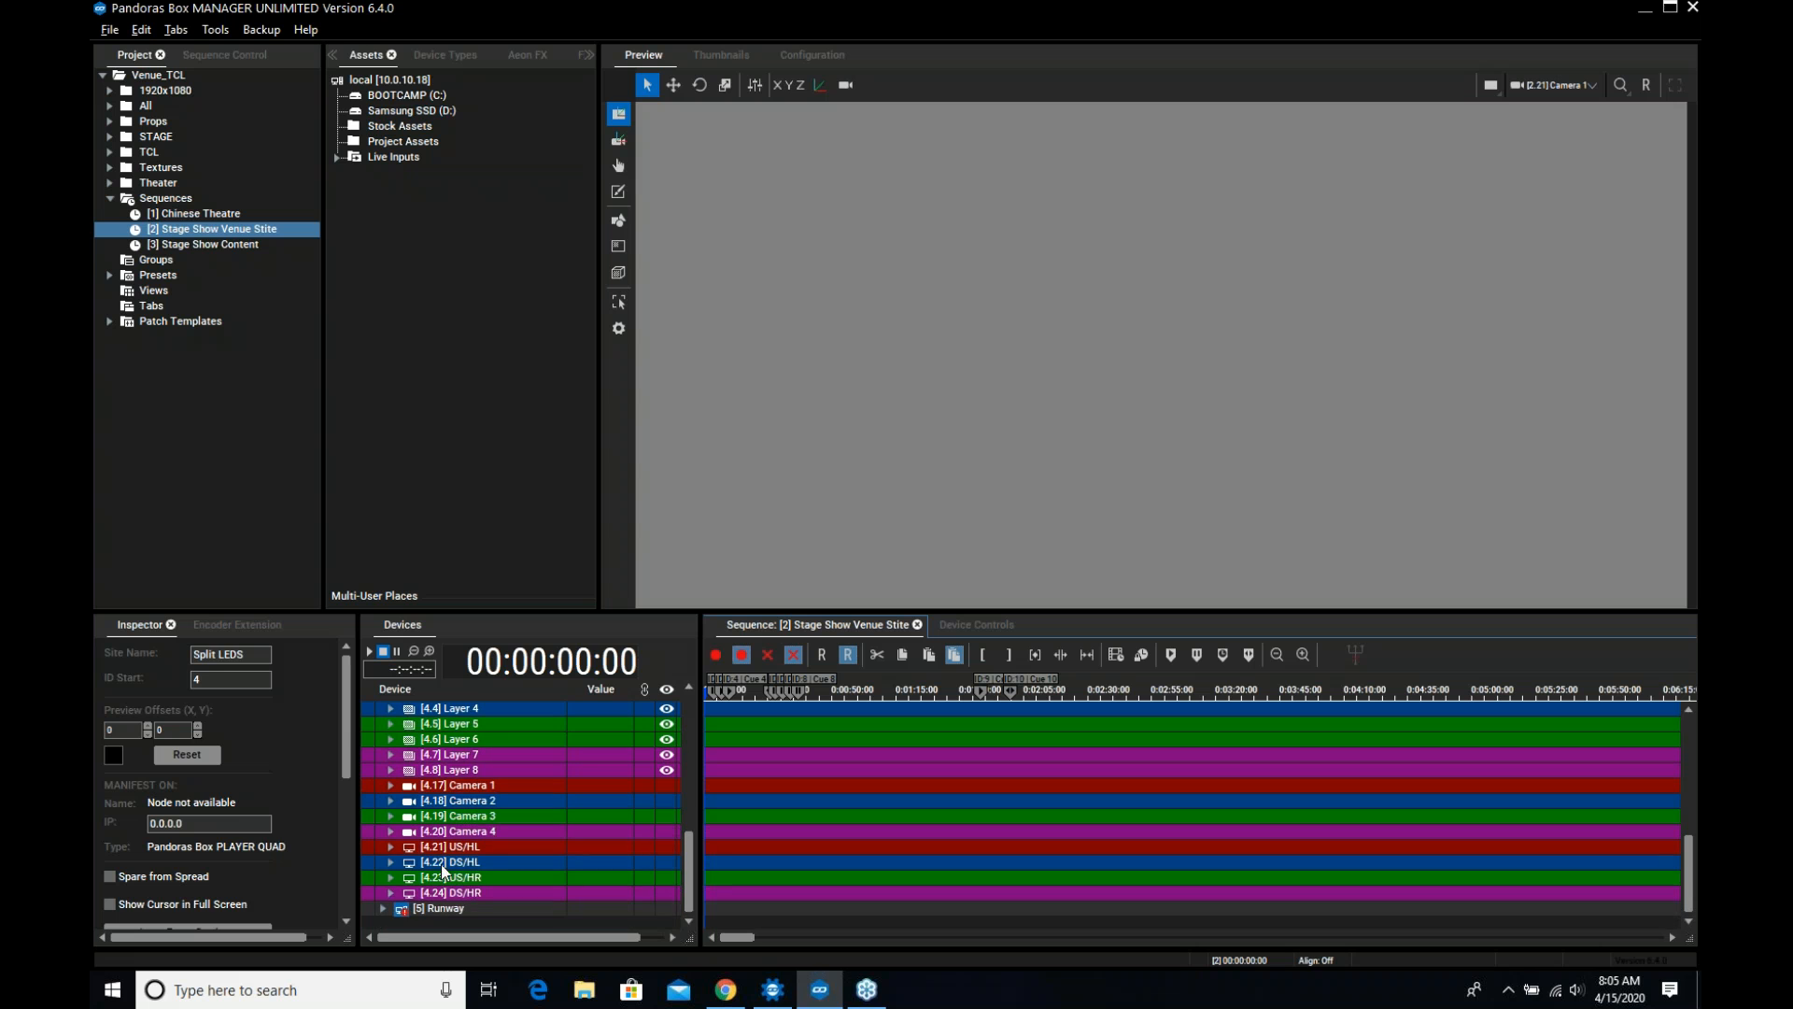
double_click(441, 908)
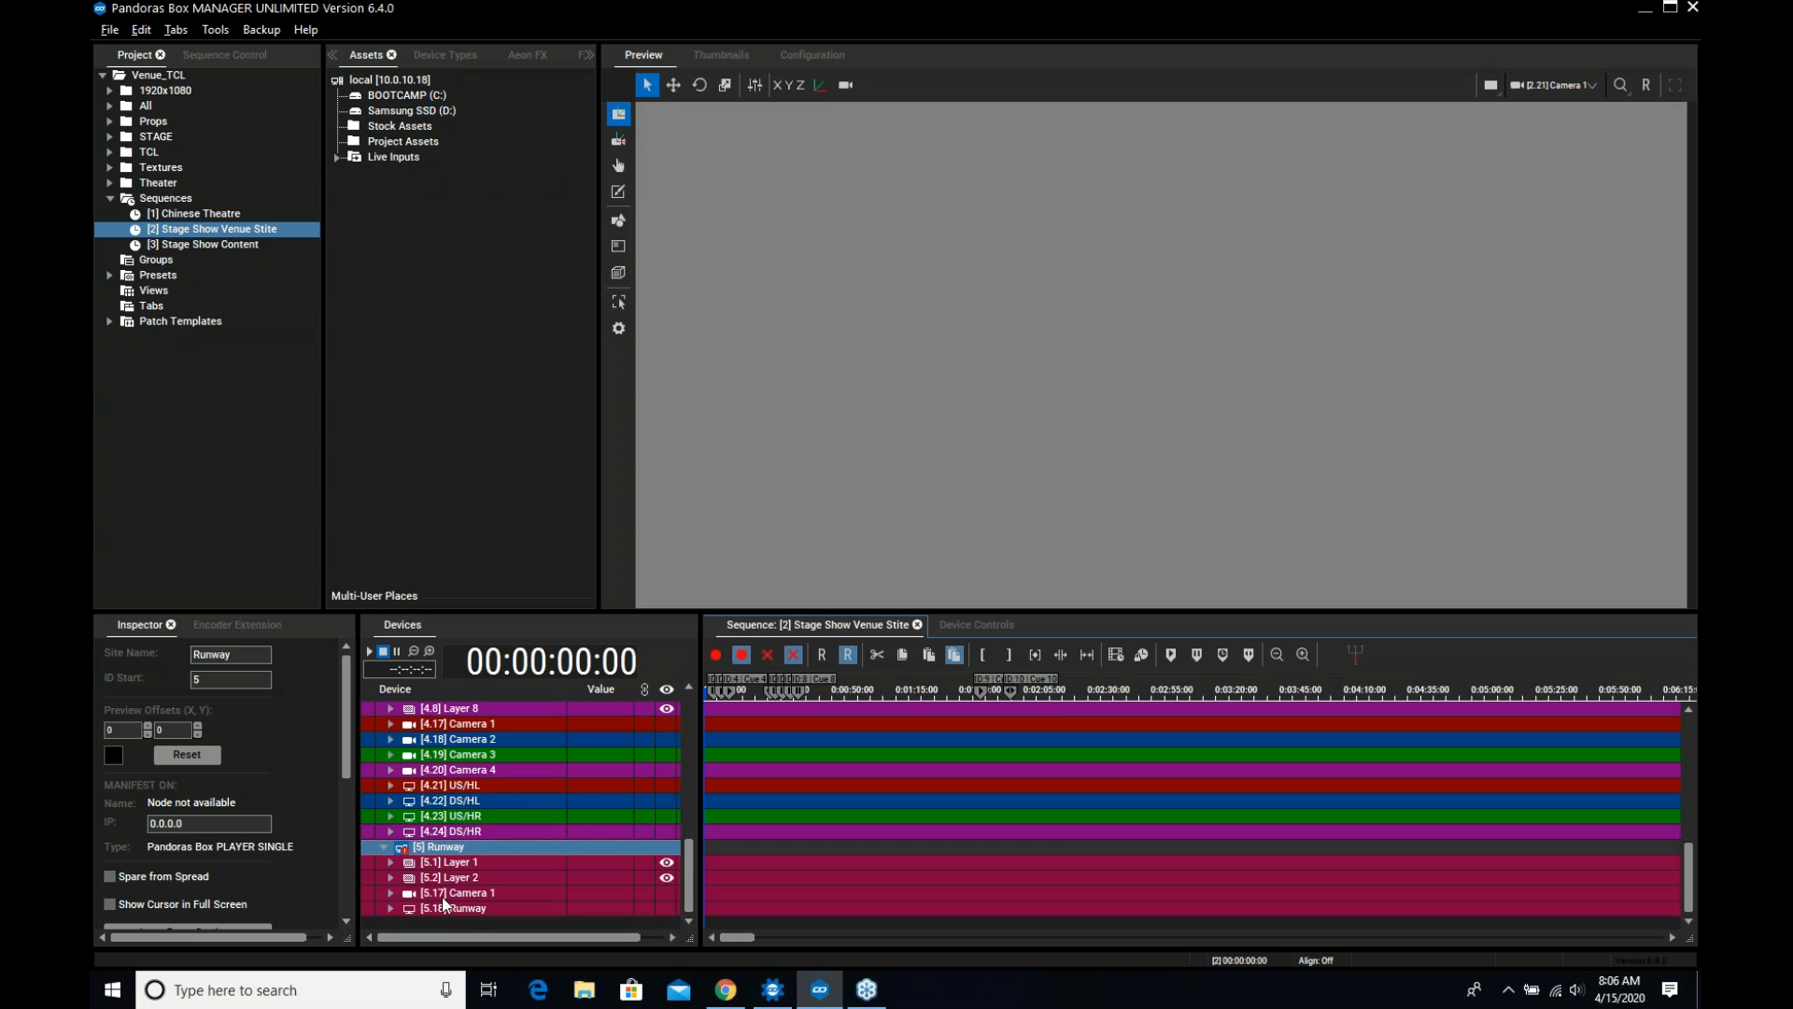
scroll(445, 903, "up", 10)
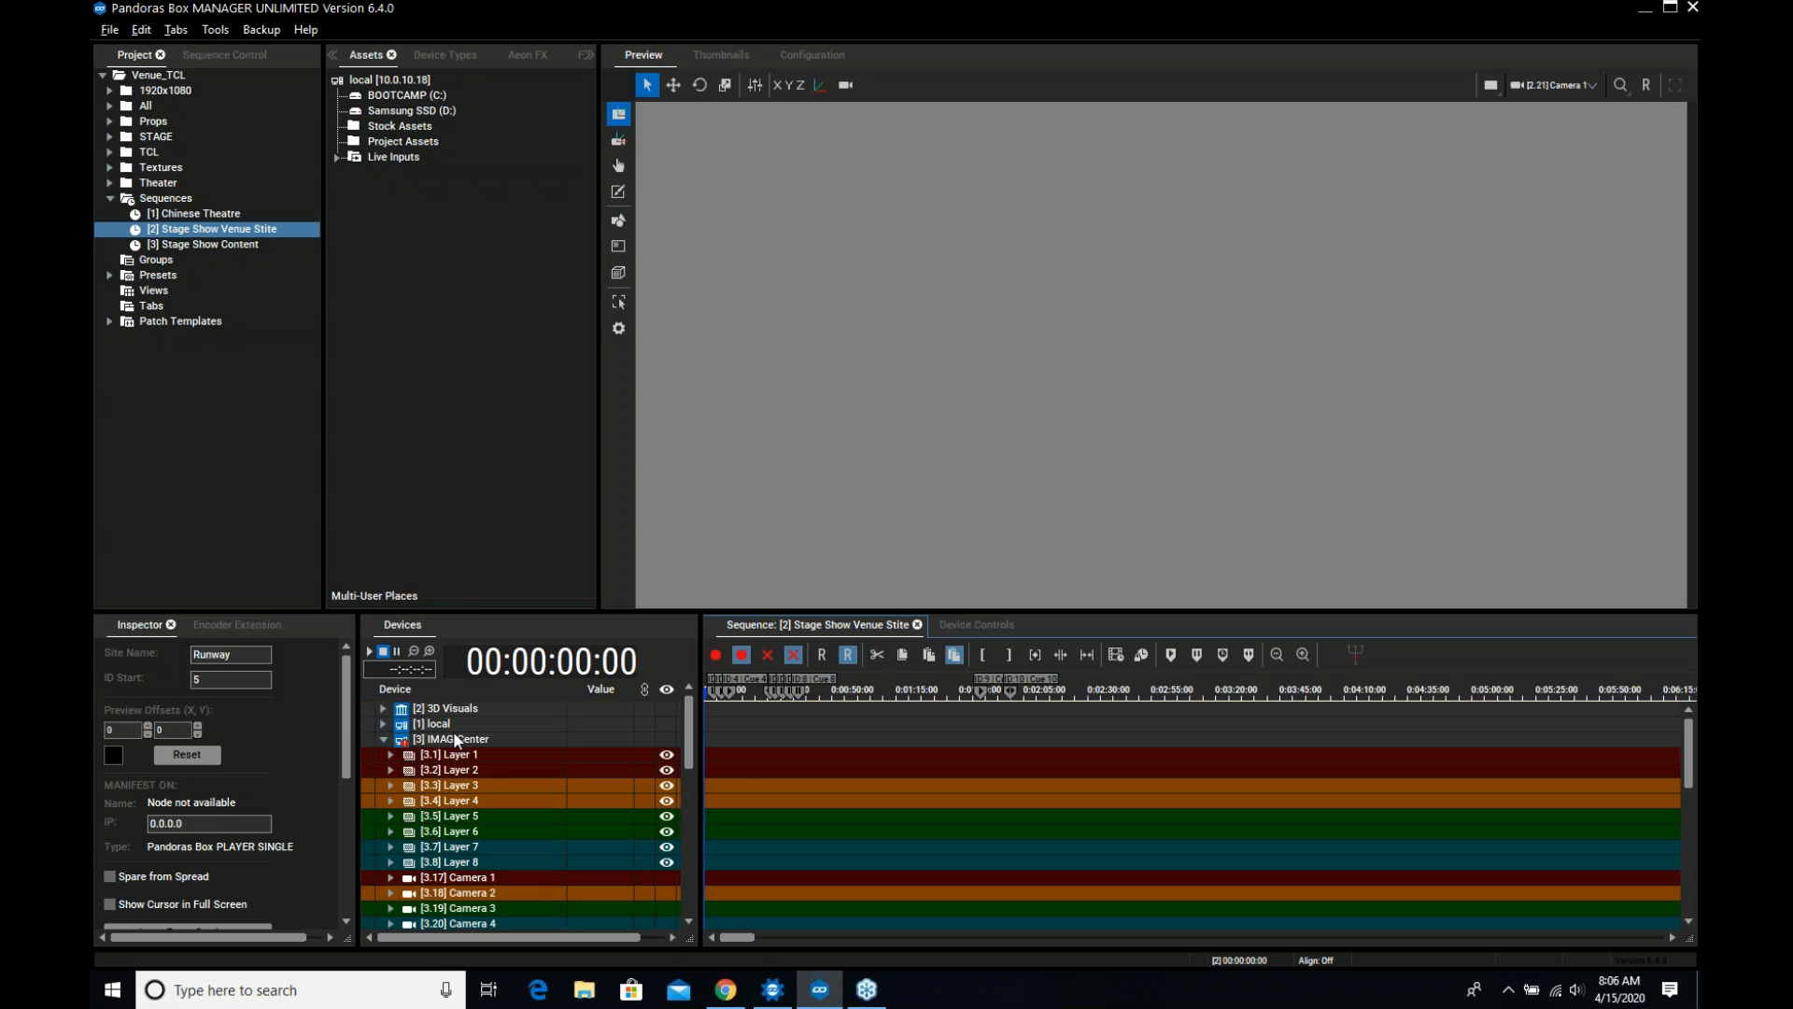
left_click(1615, 29)
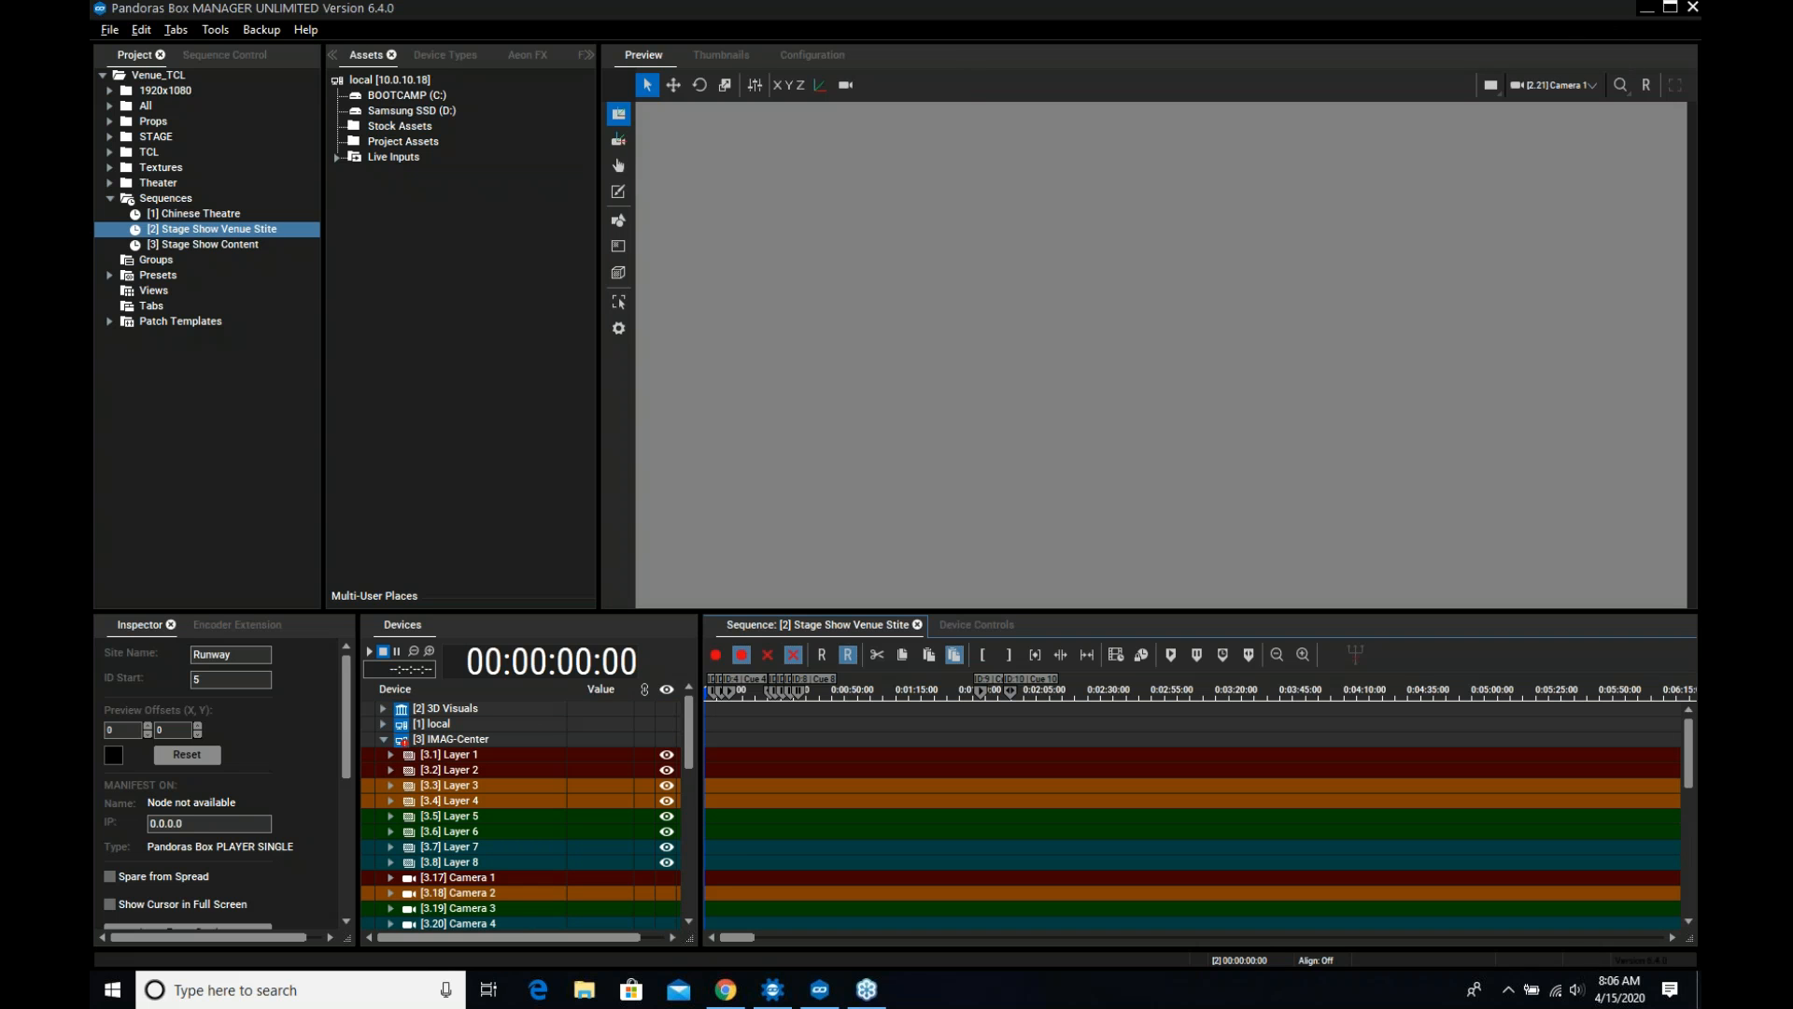
left_click(1086, 67)
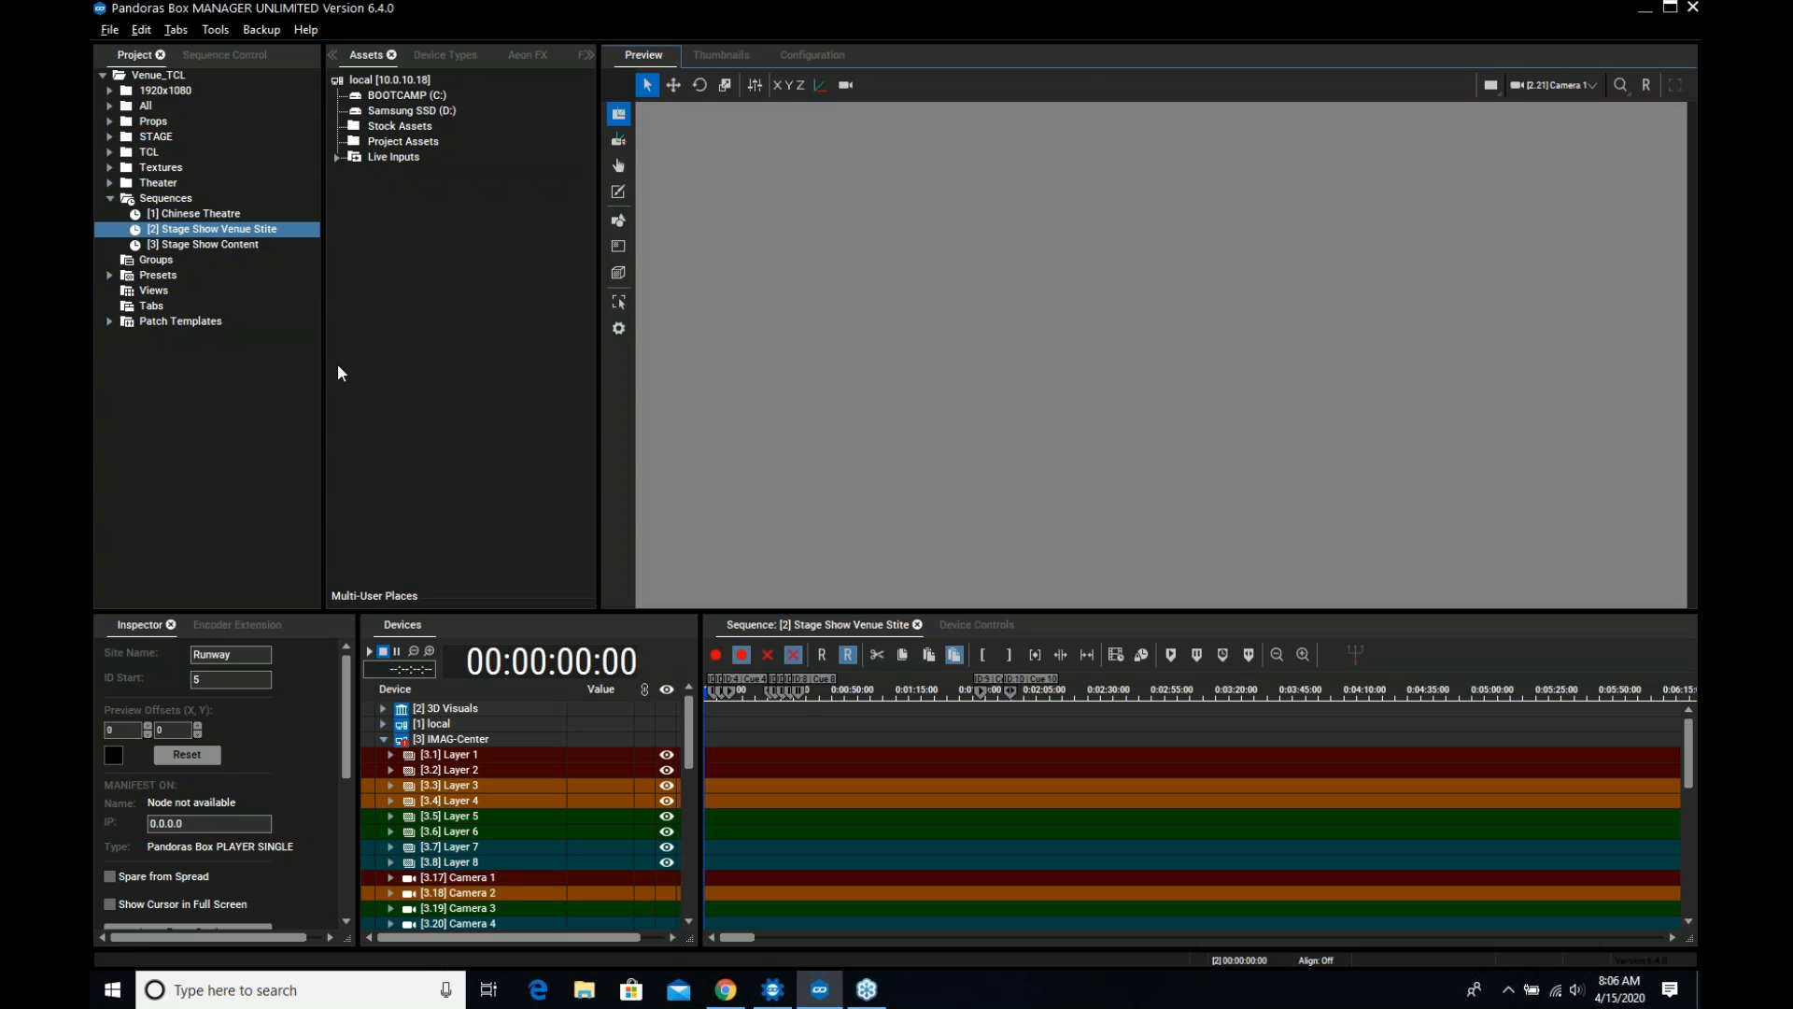
Preview the Stage Show Content sequence through All Cameras at about 8 seconds on the timeline
left_click(1591, 85)
left_click(1558, 114)
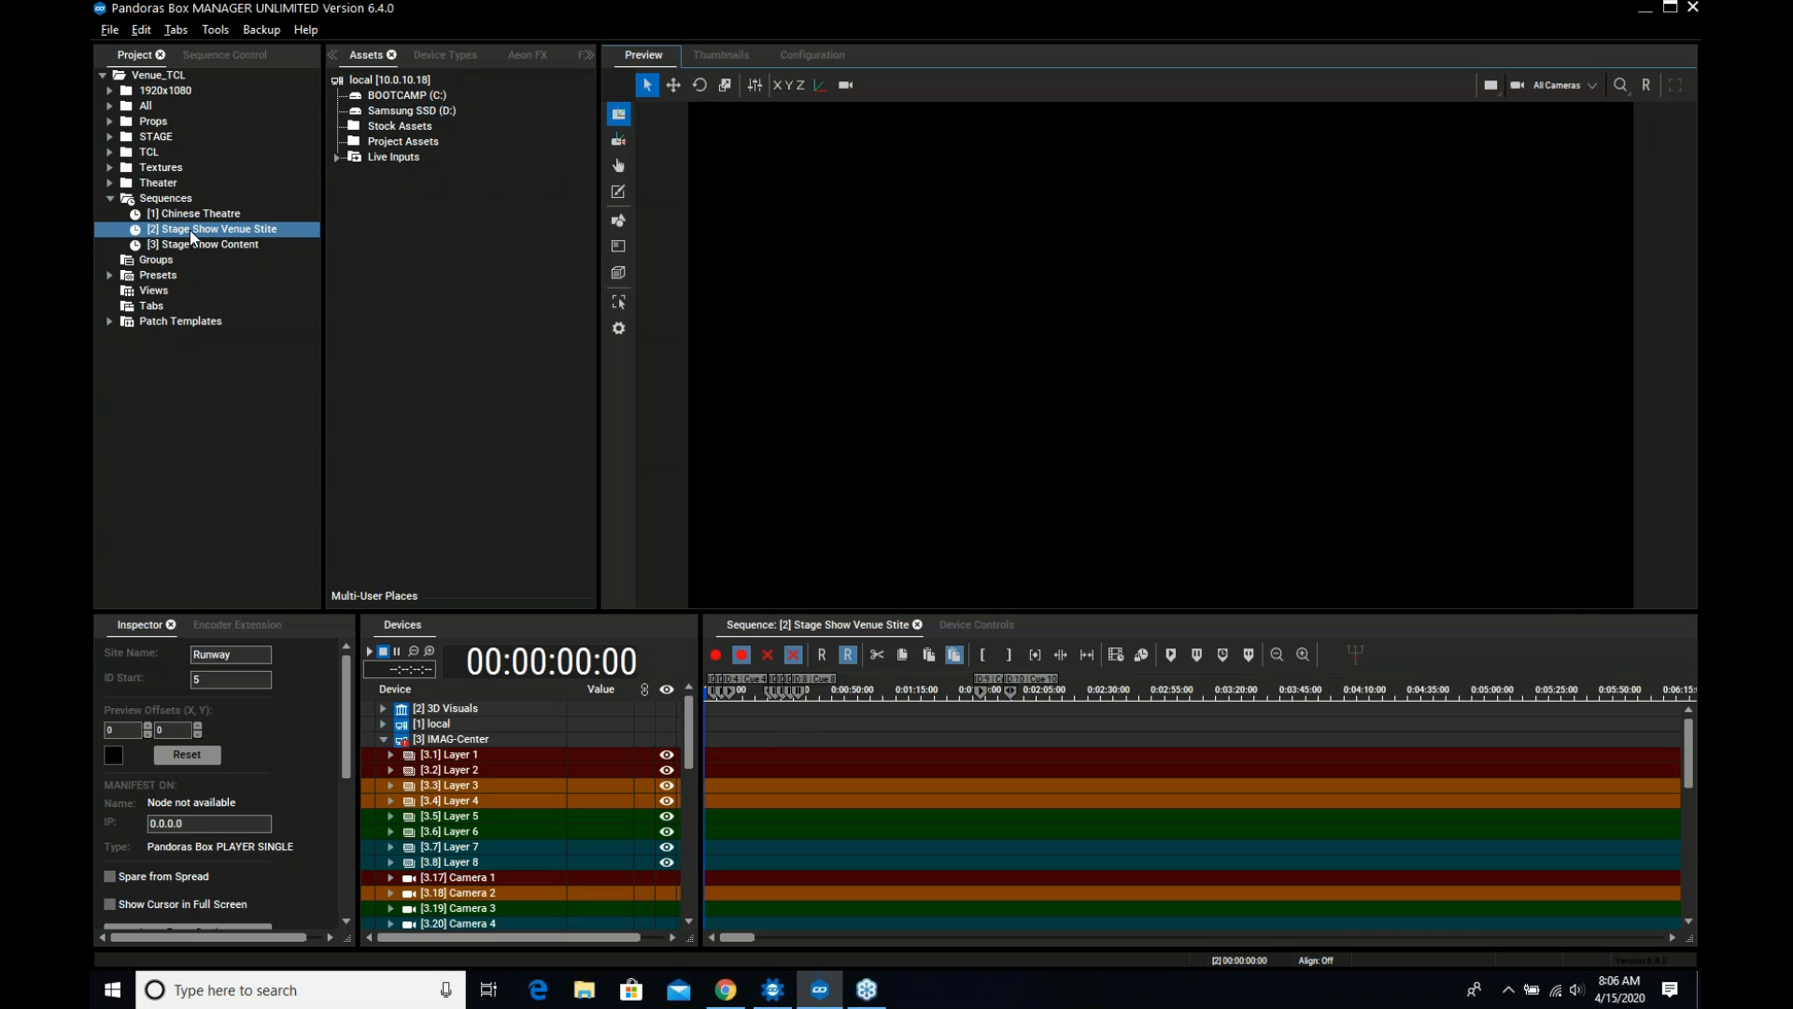
left_click(192, 243)
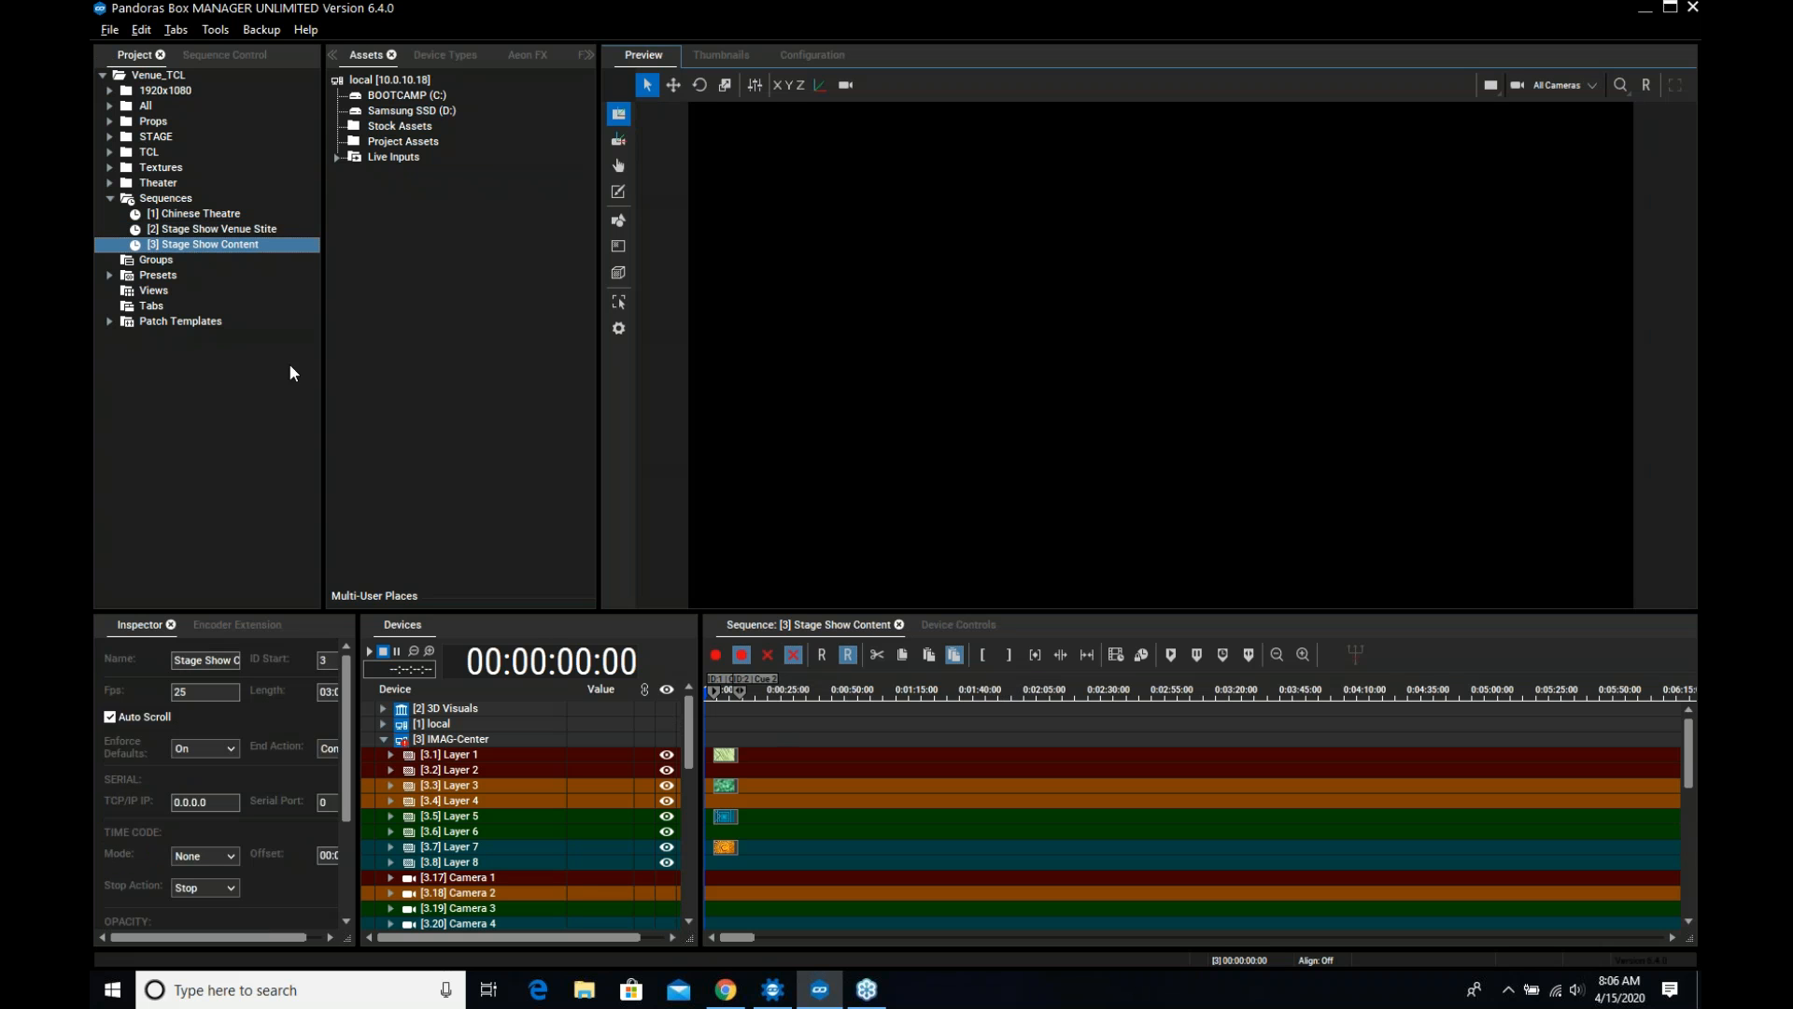
left_click(726, 692)
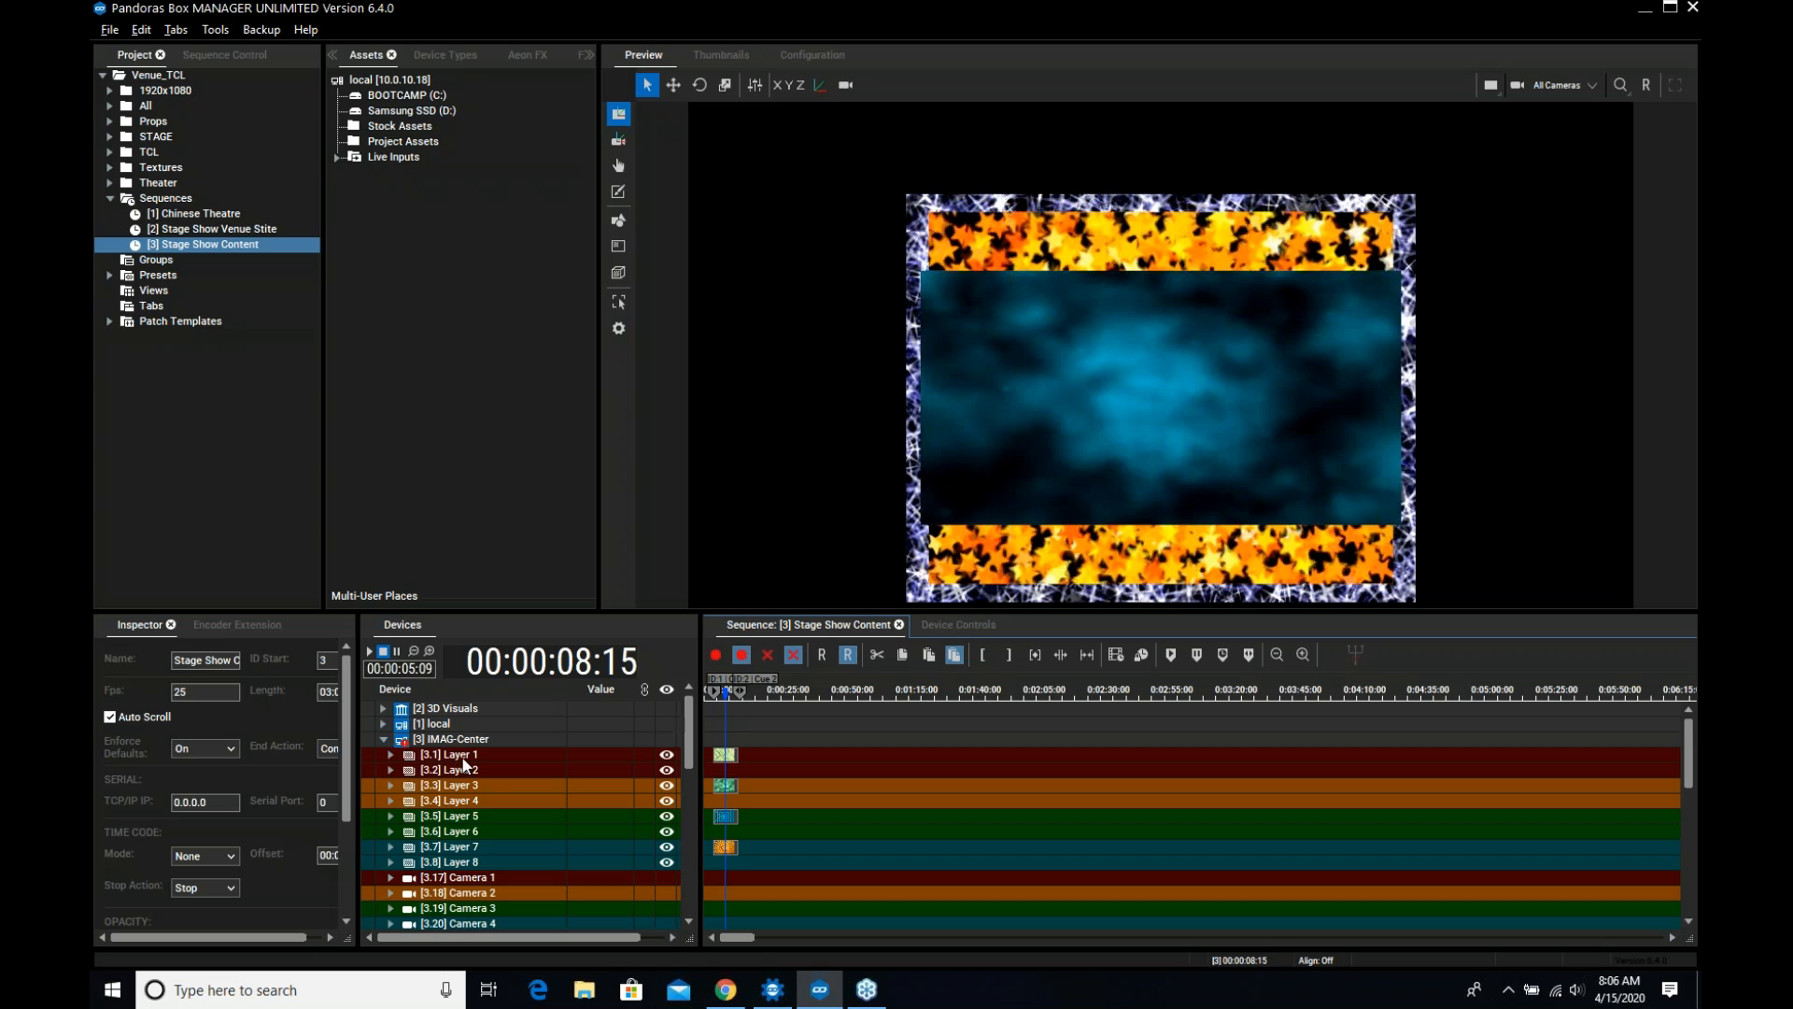
Preview IMAG-Center's [3.17] Camera 1 and look through the device's layers and outputs
left_click(1543, 84)
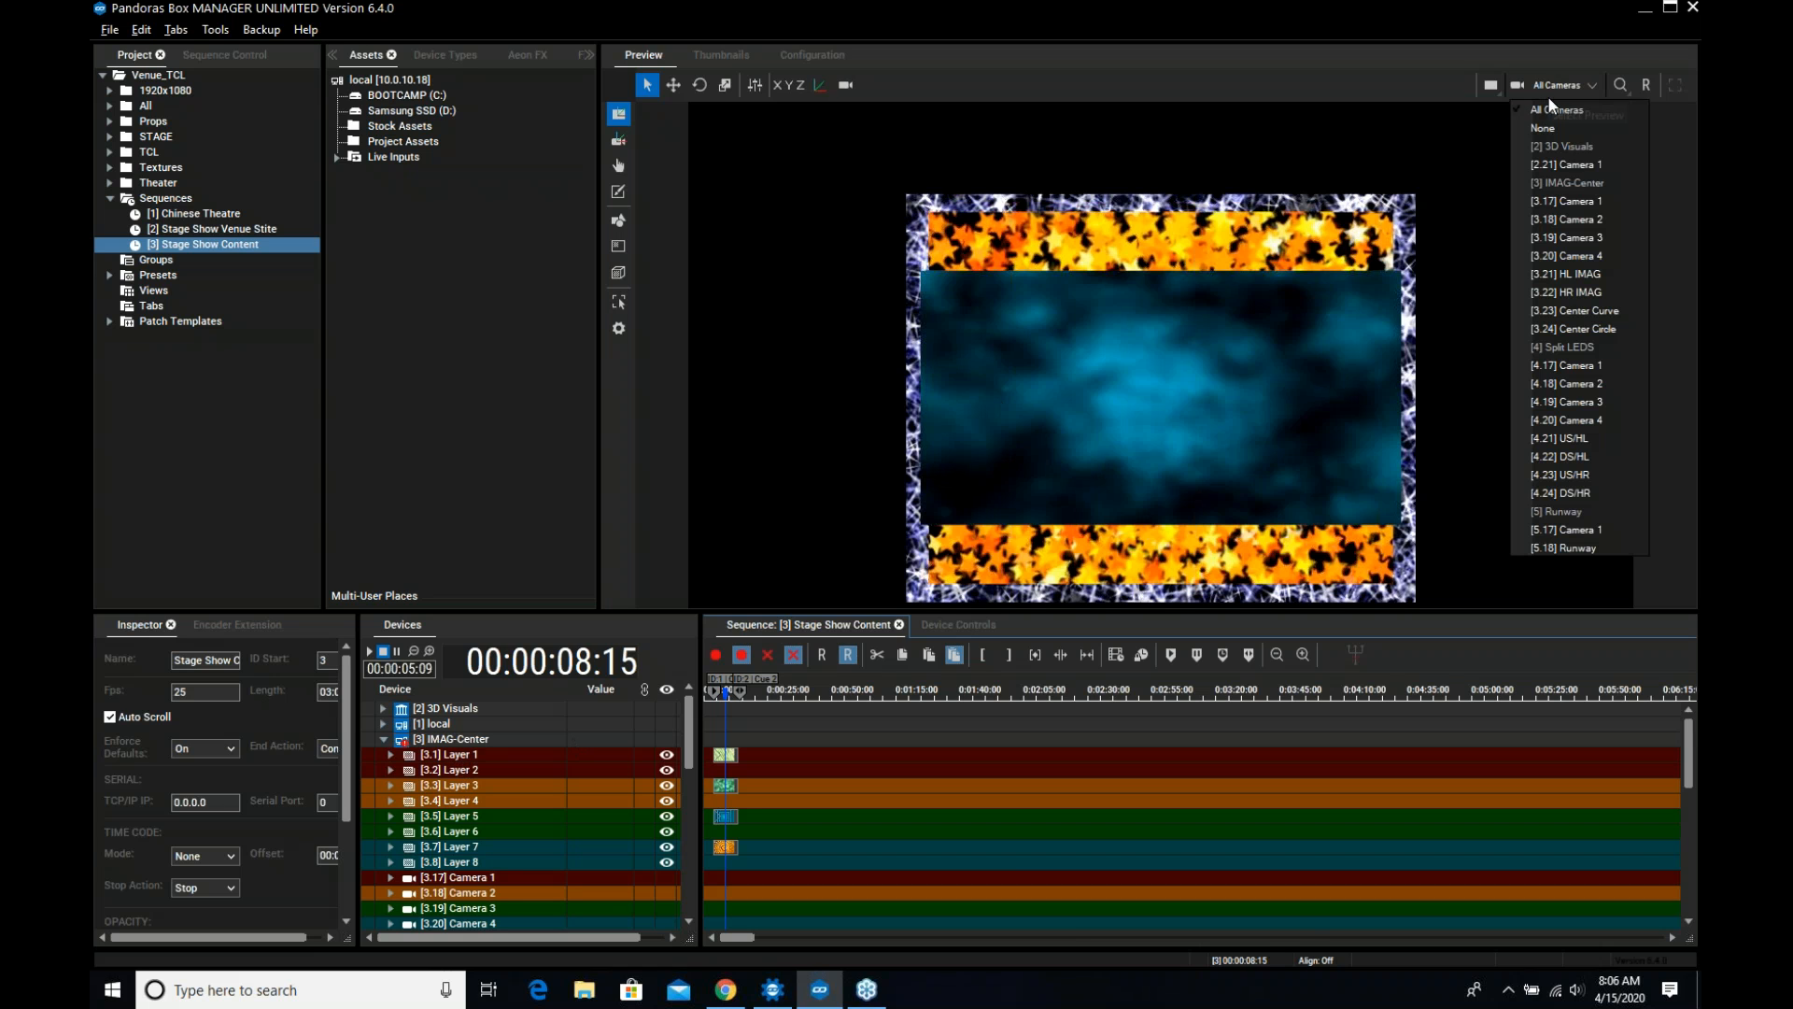
left_click(1566, 202)
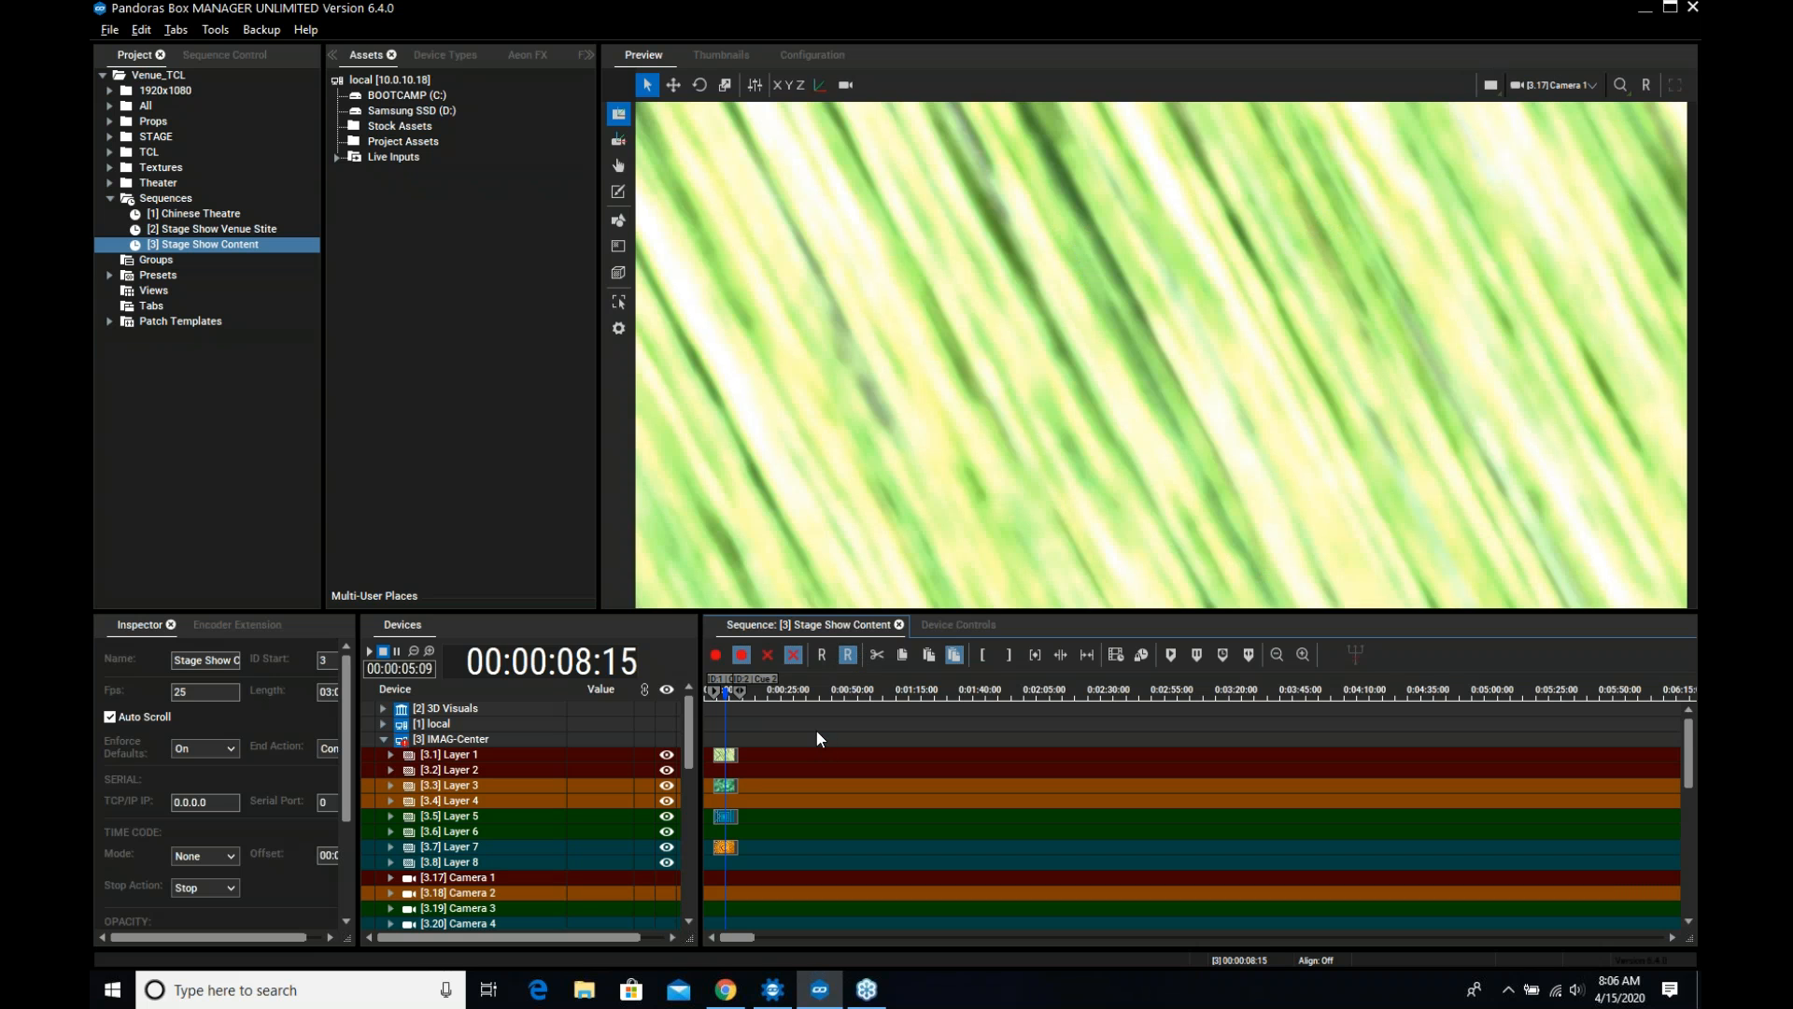
scroll(815, 730, "down", 3)
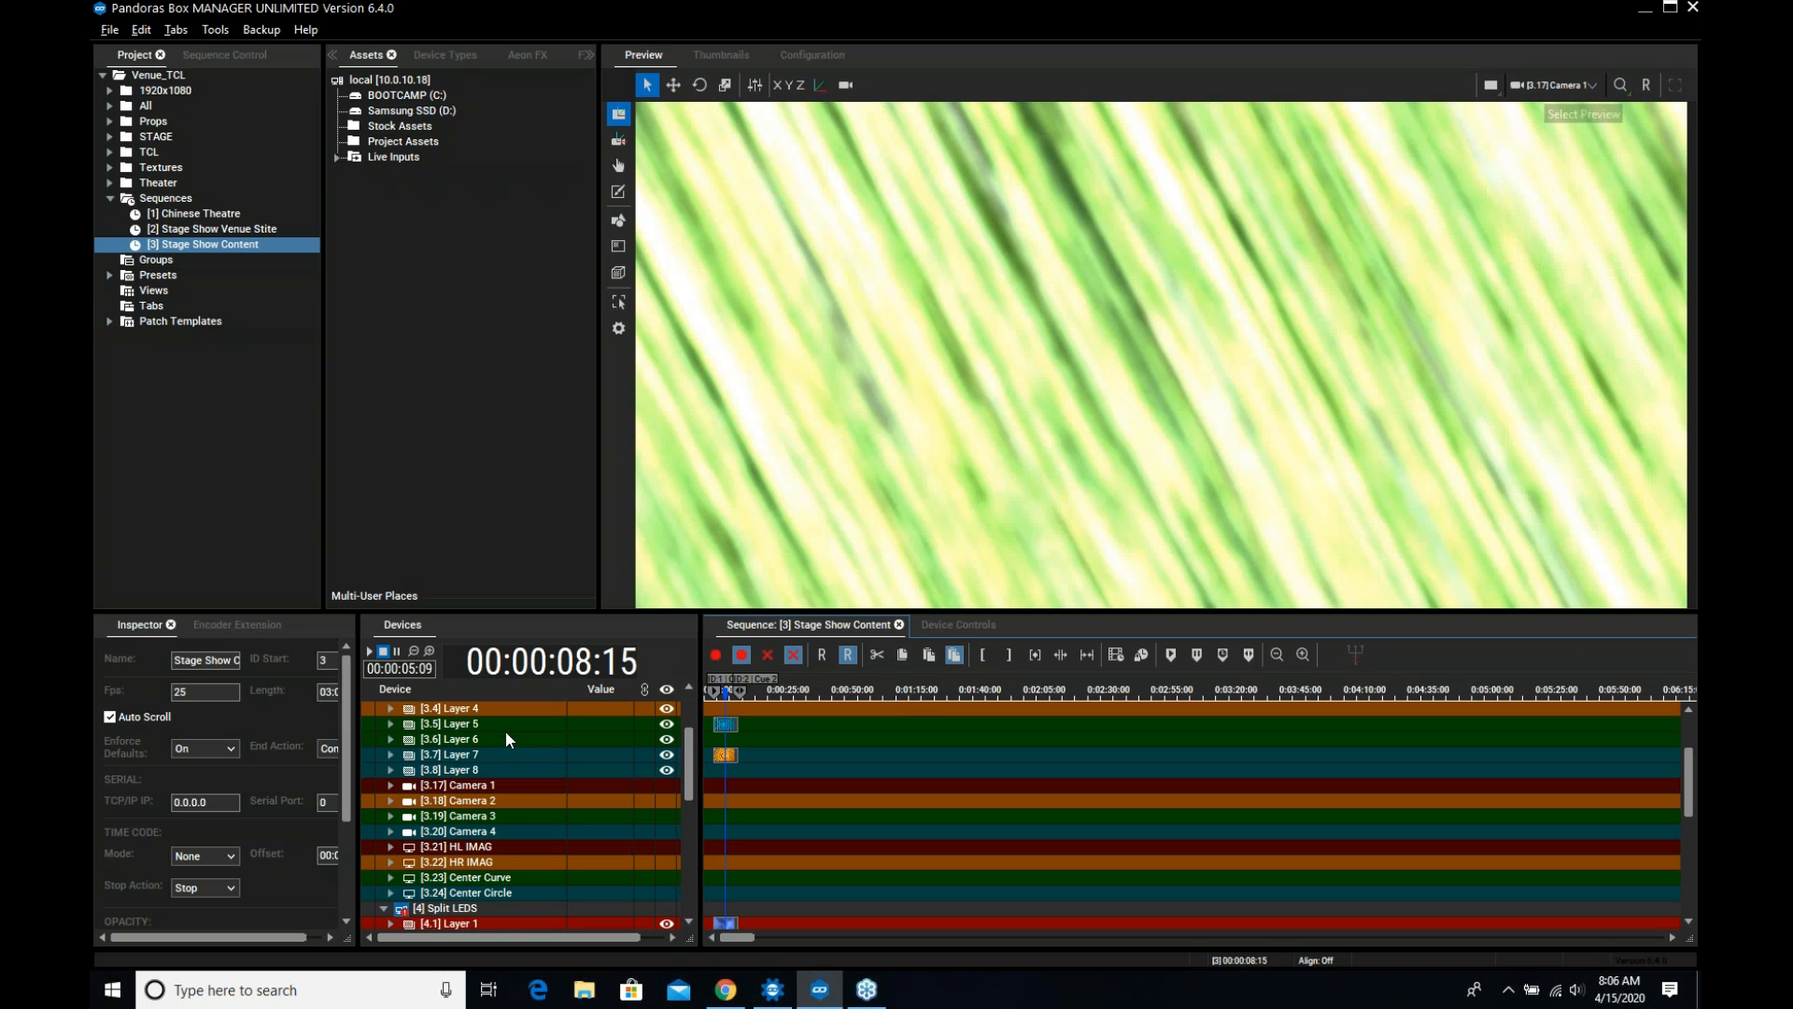
scroll(588, 770, "up", 3)
Collapse the IMAG-Center, Split LEDS and Runway devices in the device tree
double_click(455, 741)
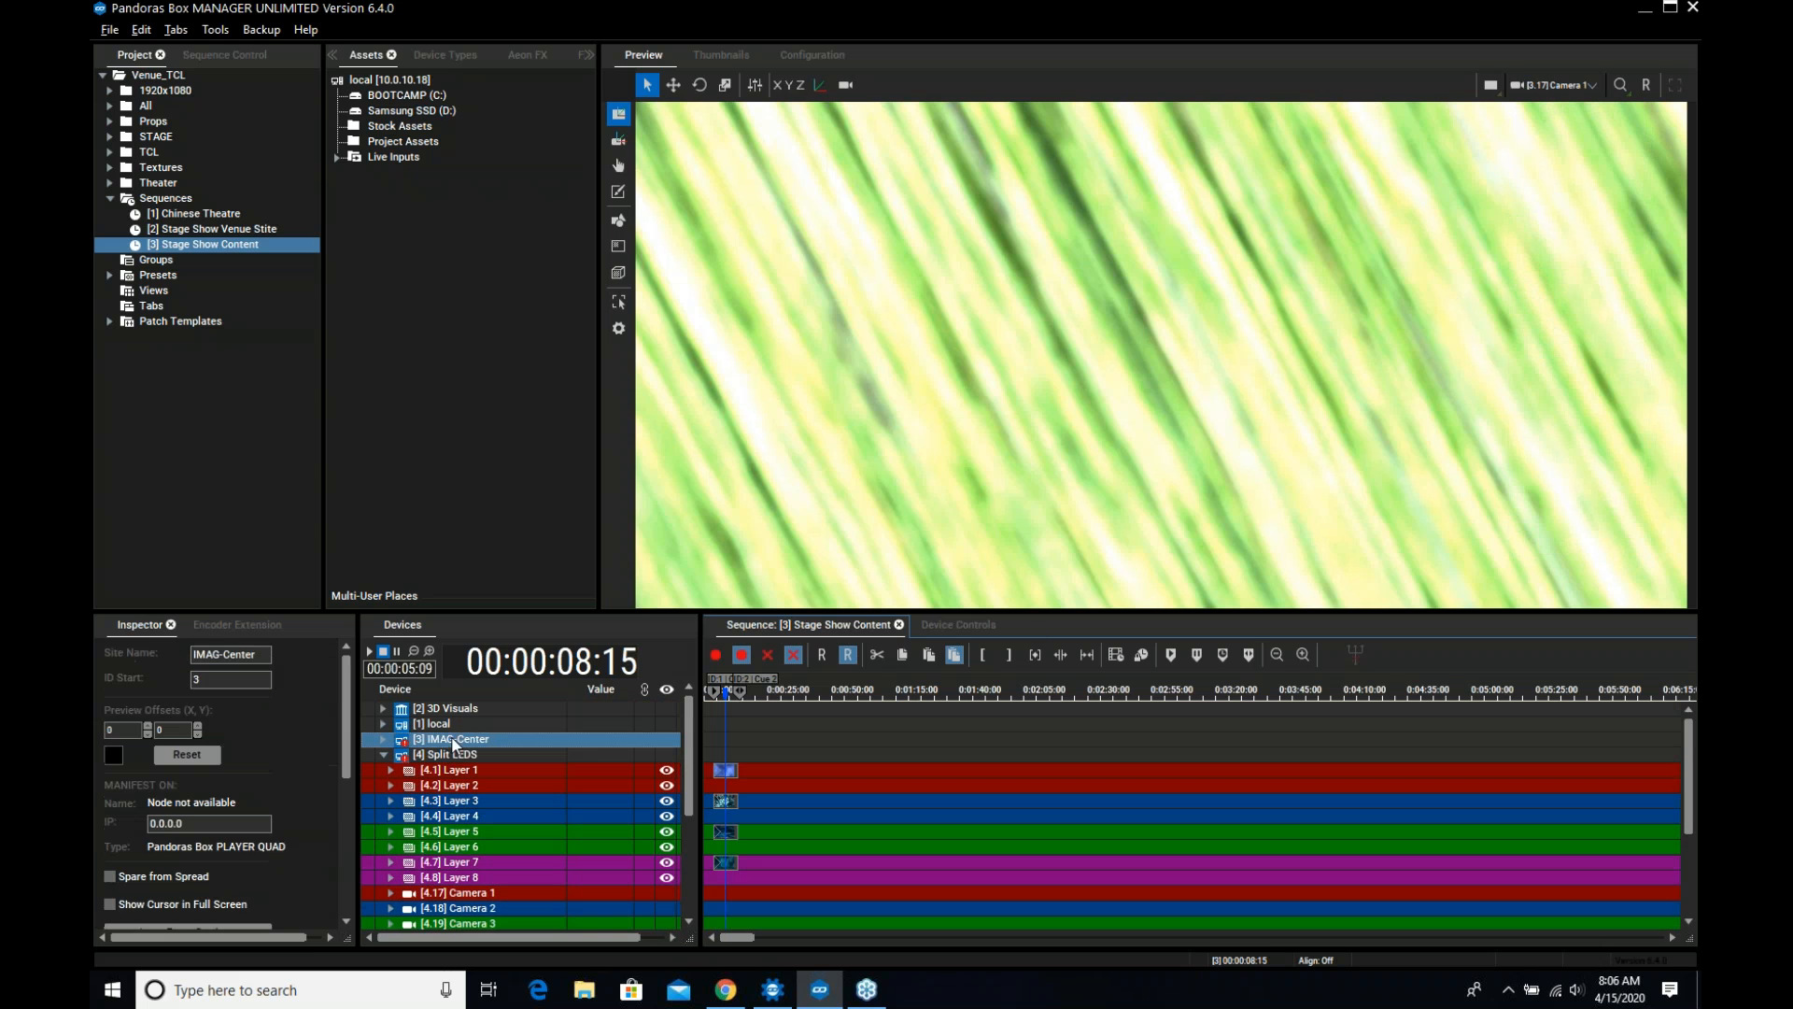
double_click(453, 755)
double_click(446, 769)
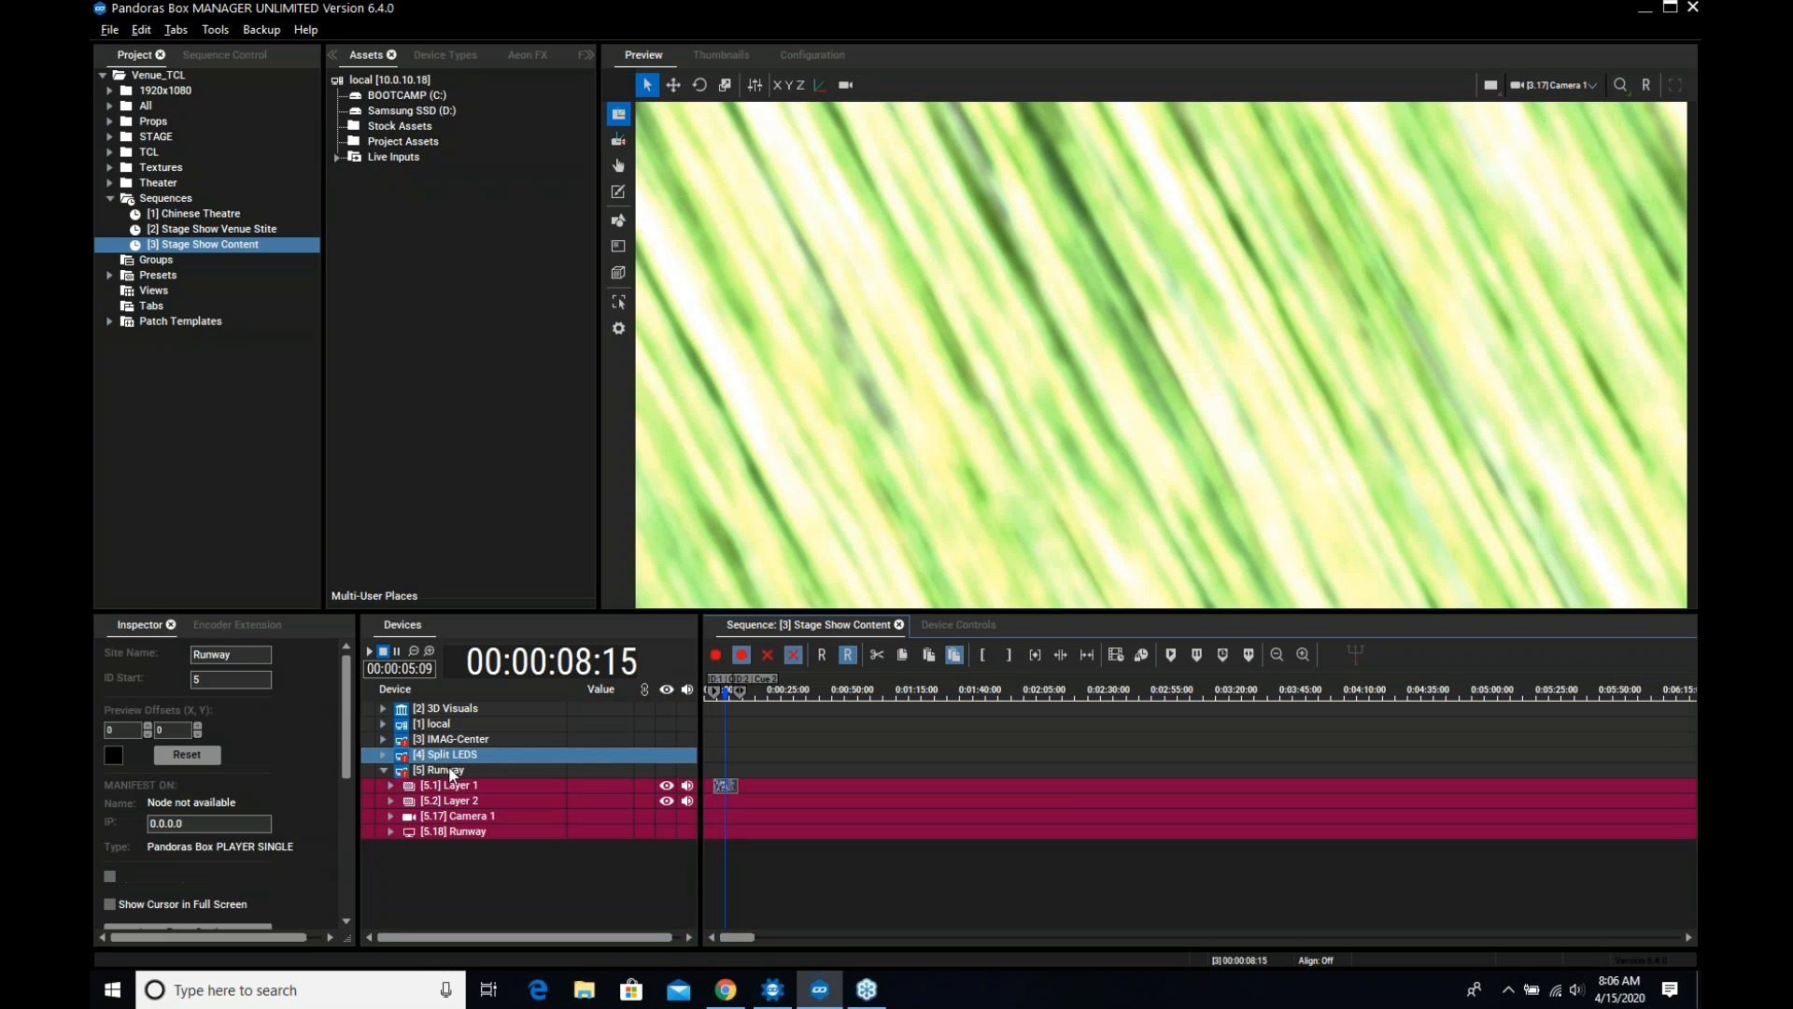
Show the contents of the Pandoras Box VENUE device type and expand the 3D Visuals device
left_click(439, 55)
left_click(434, 156)
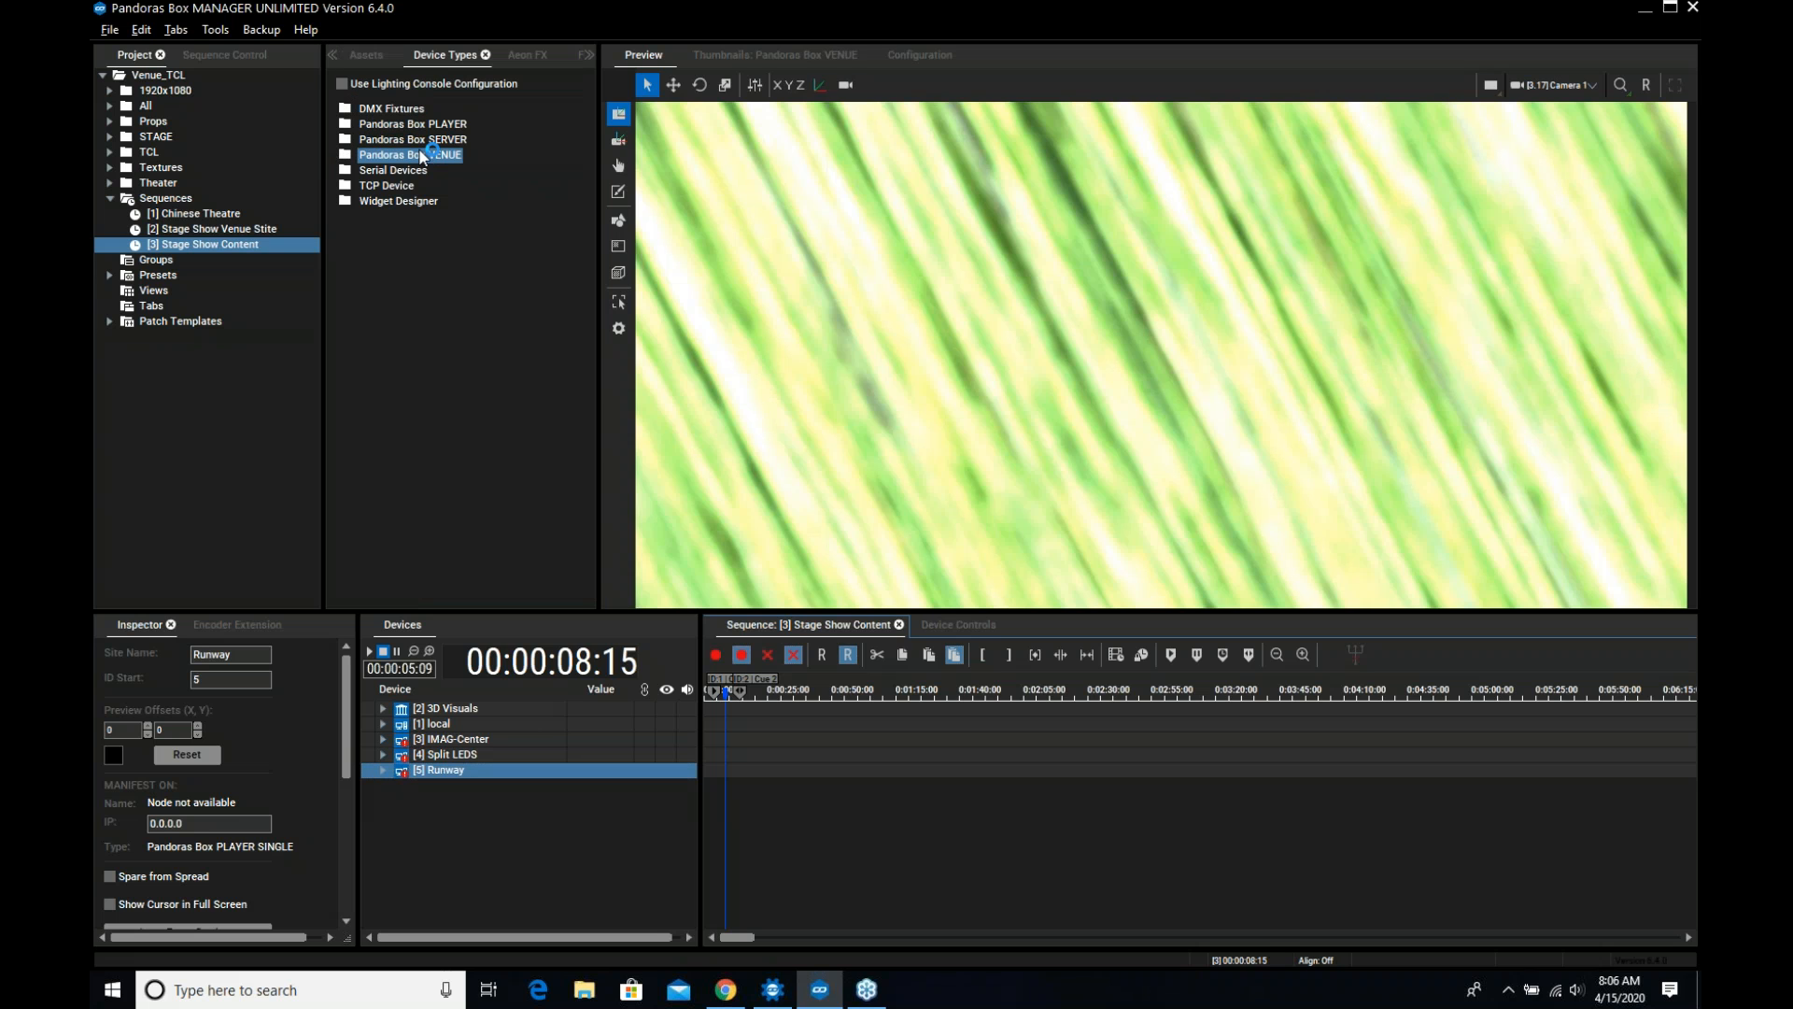
double_click(420, 157)
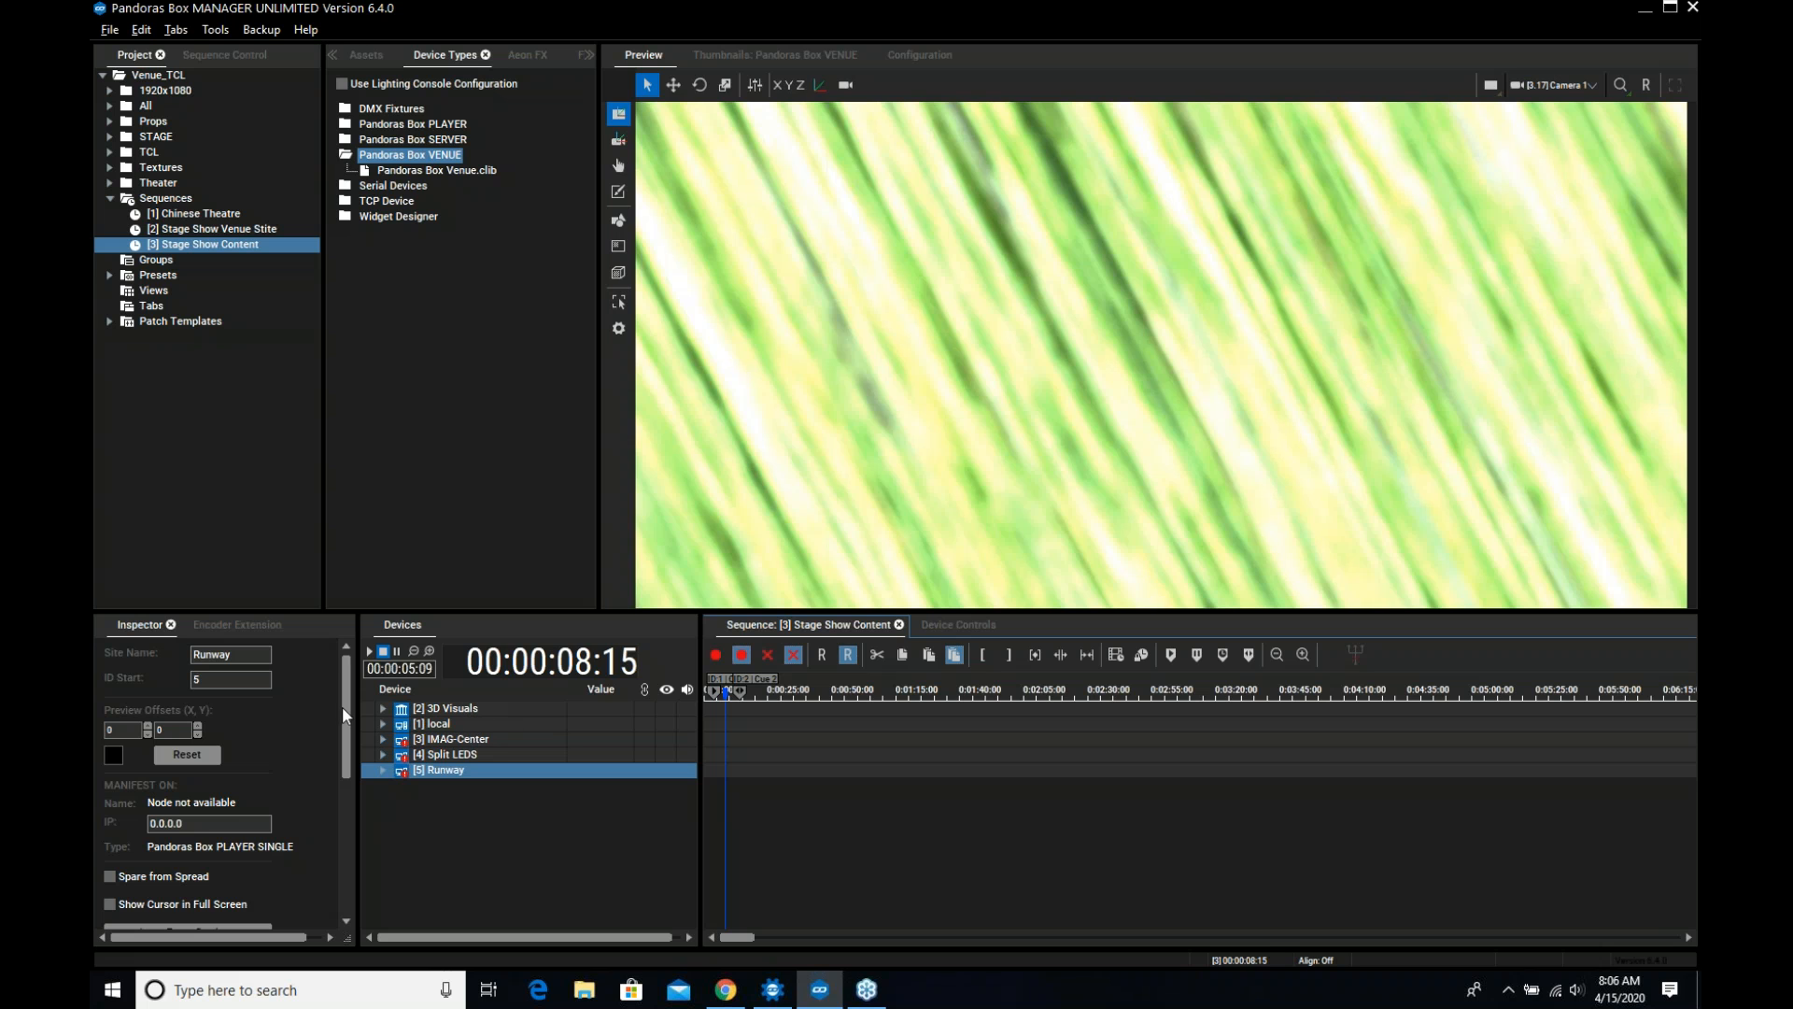
double_click(447, 708)
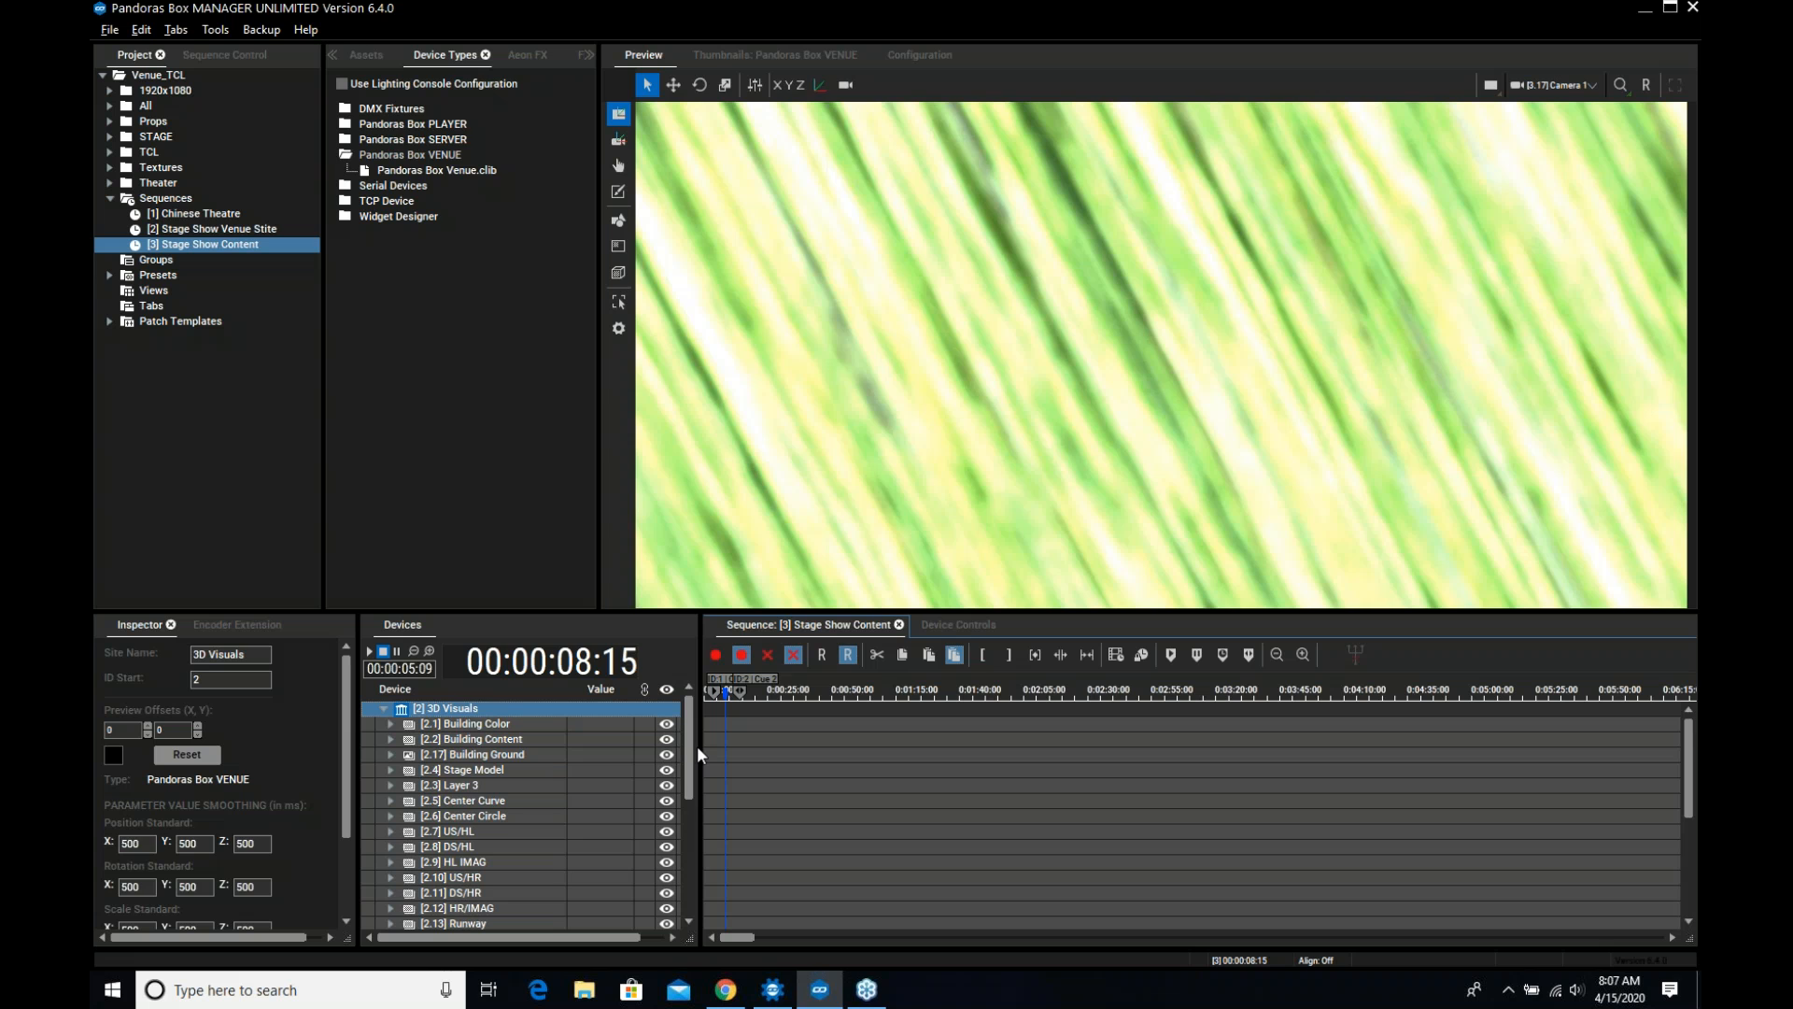
Open the Stage Show Venue Stite sequence at about 00:01:21 and preview the stage close up through [2.21] Camera 1
key("Up")
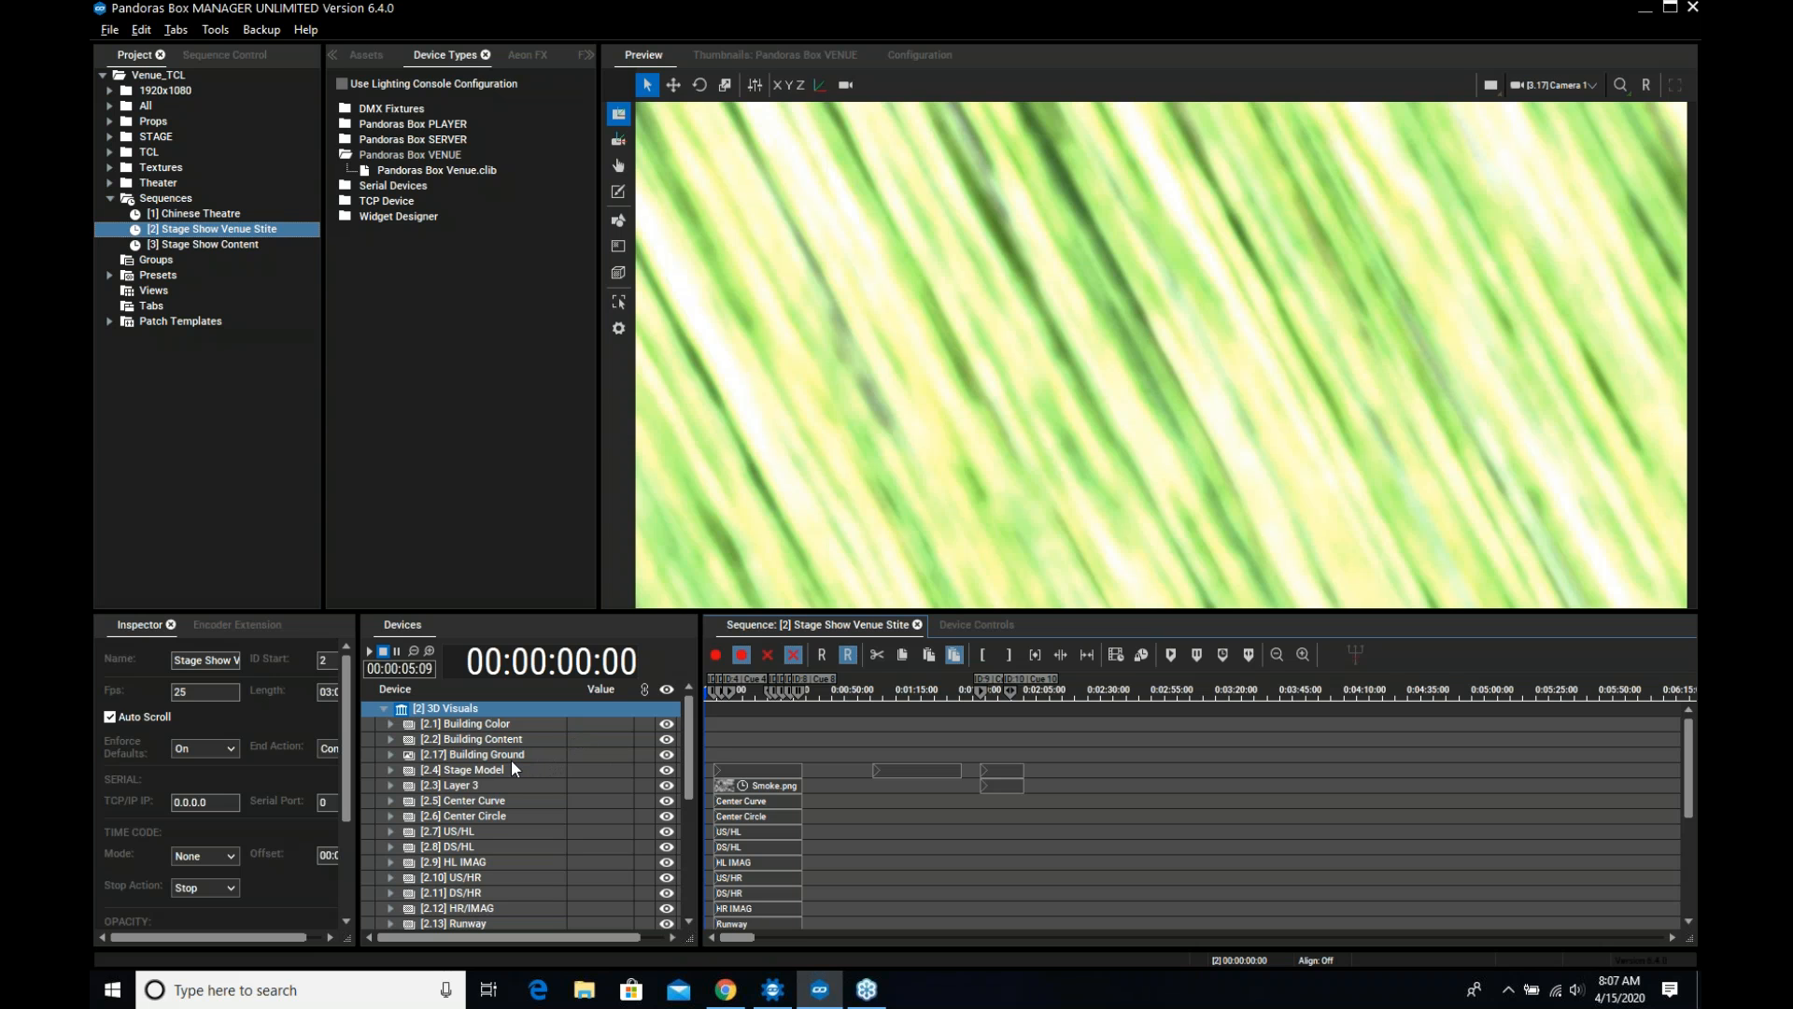
left_click(911, 690)
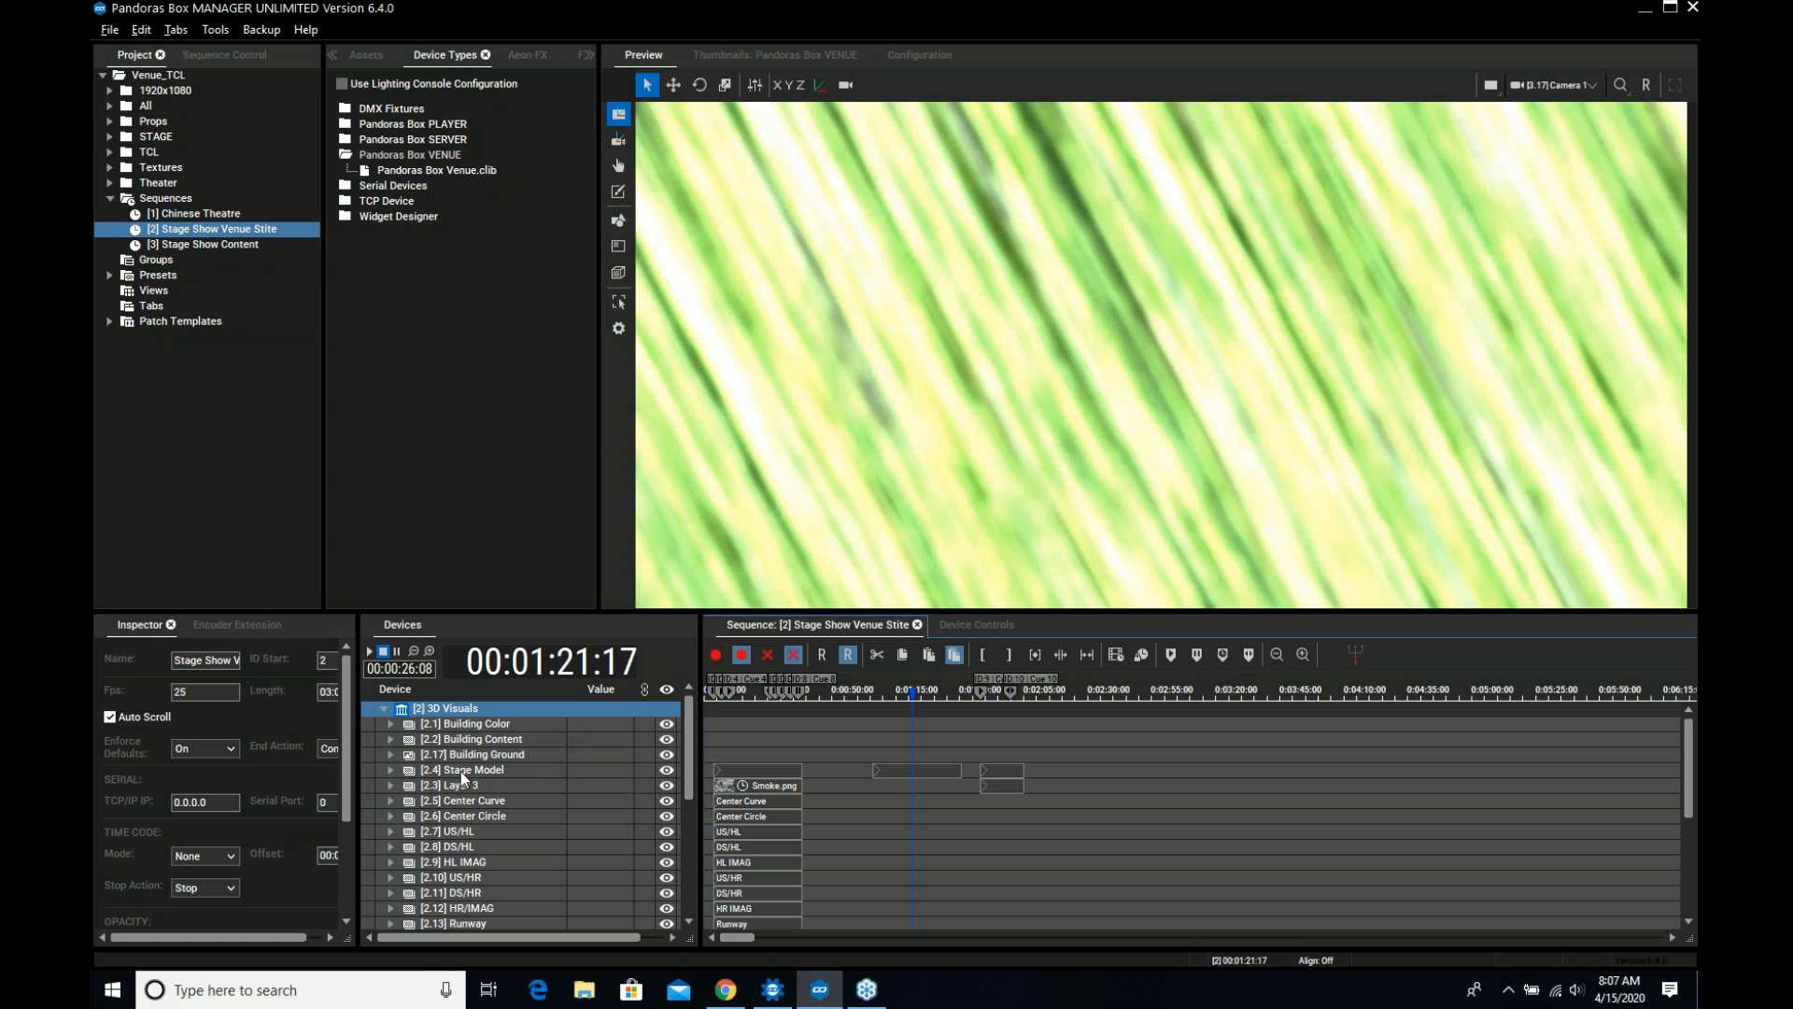
left_click(1577, 84)
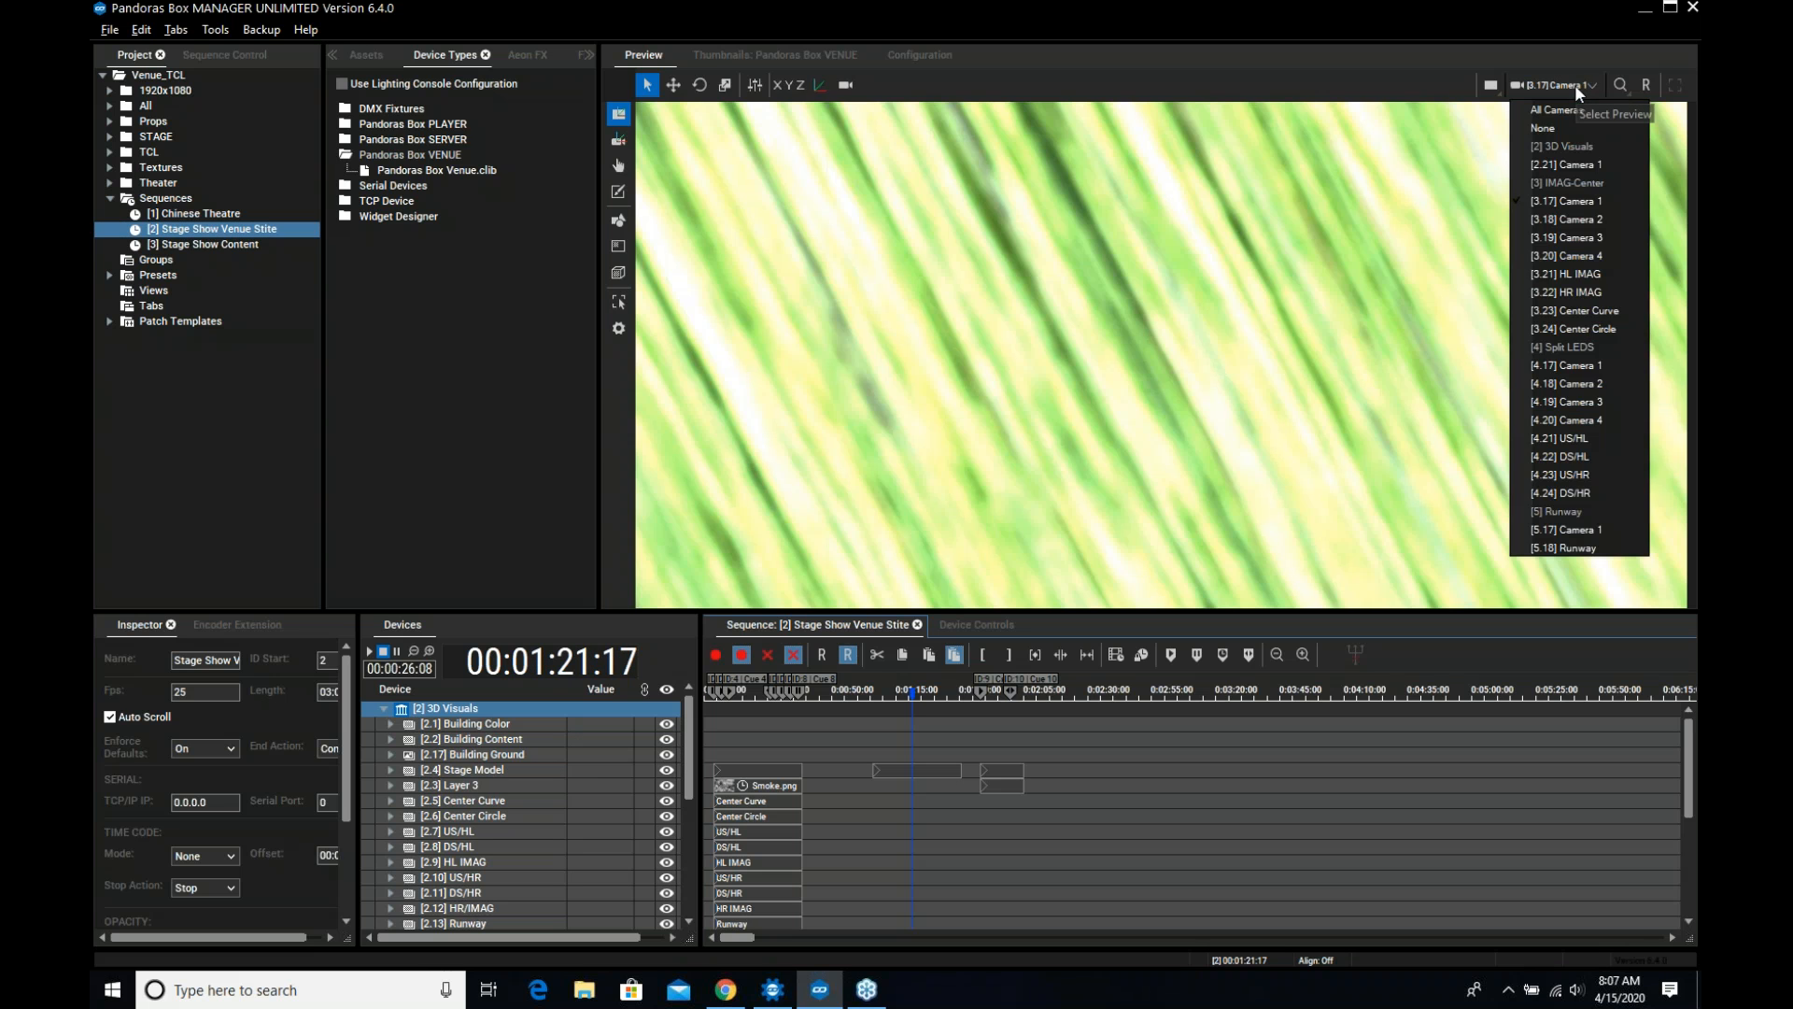
left_click(1580, 164)
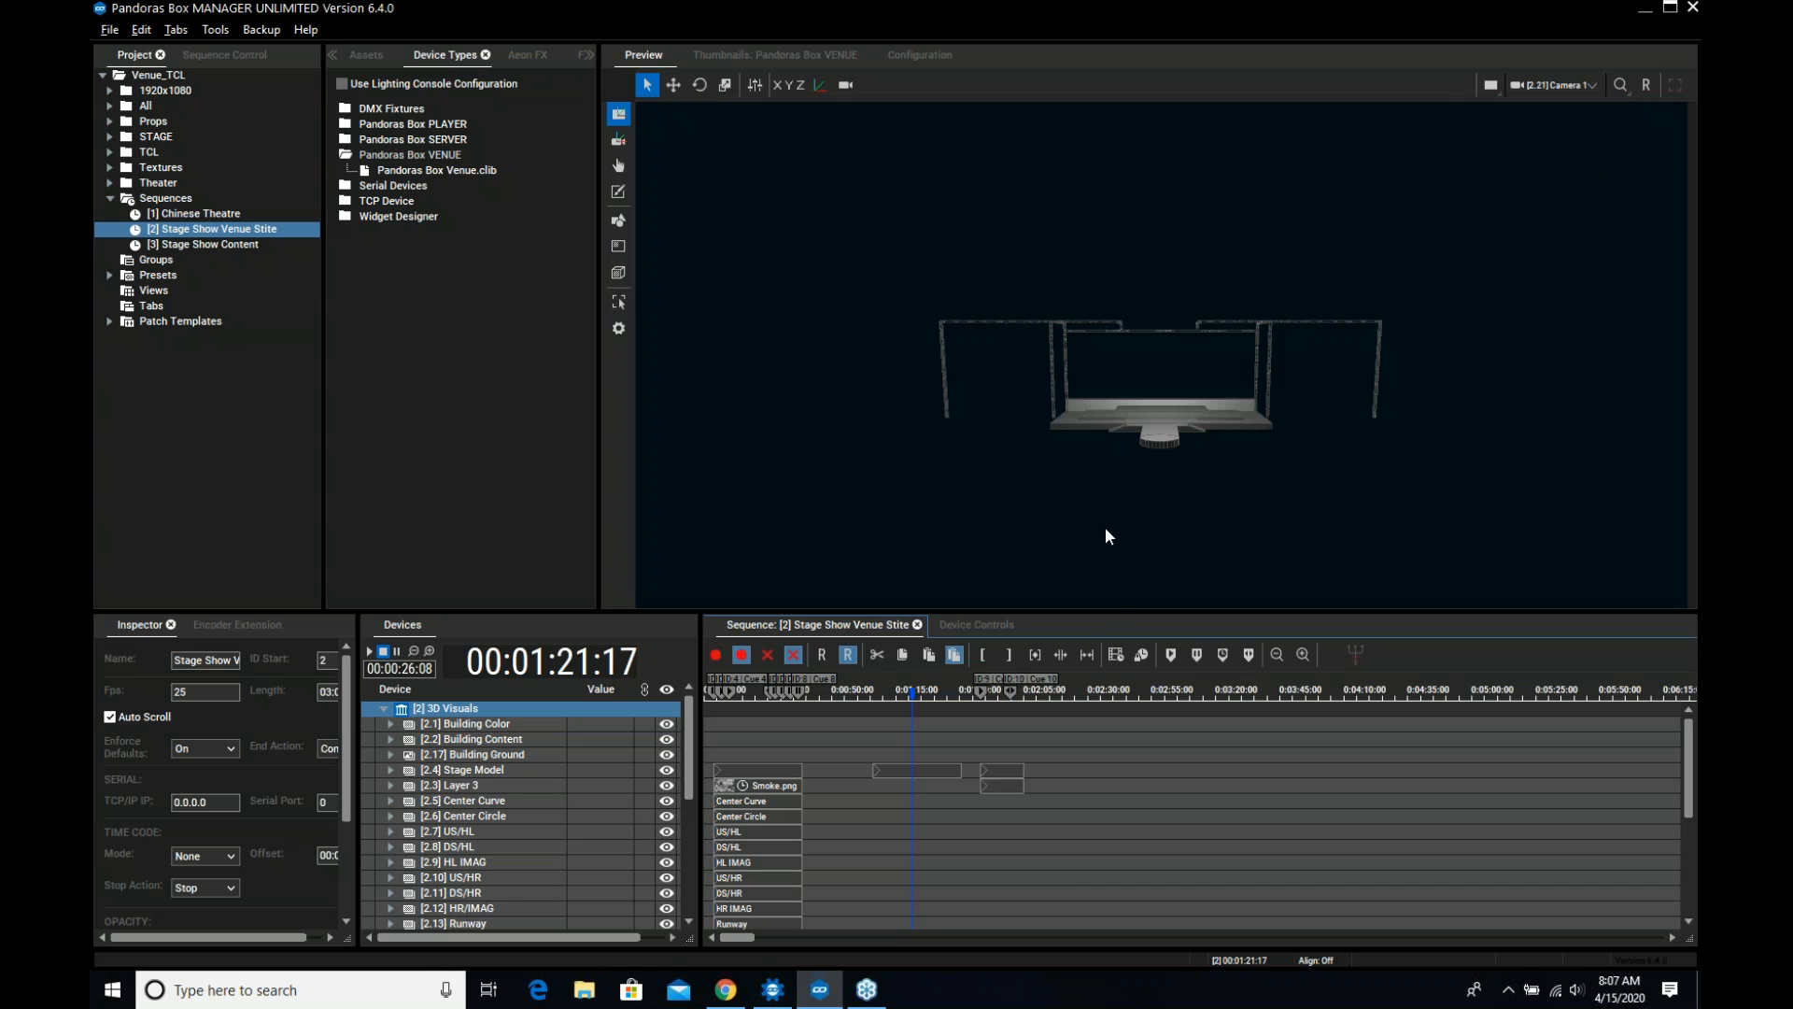
scroll(1106, 527, "up", 5)
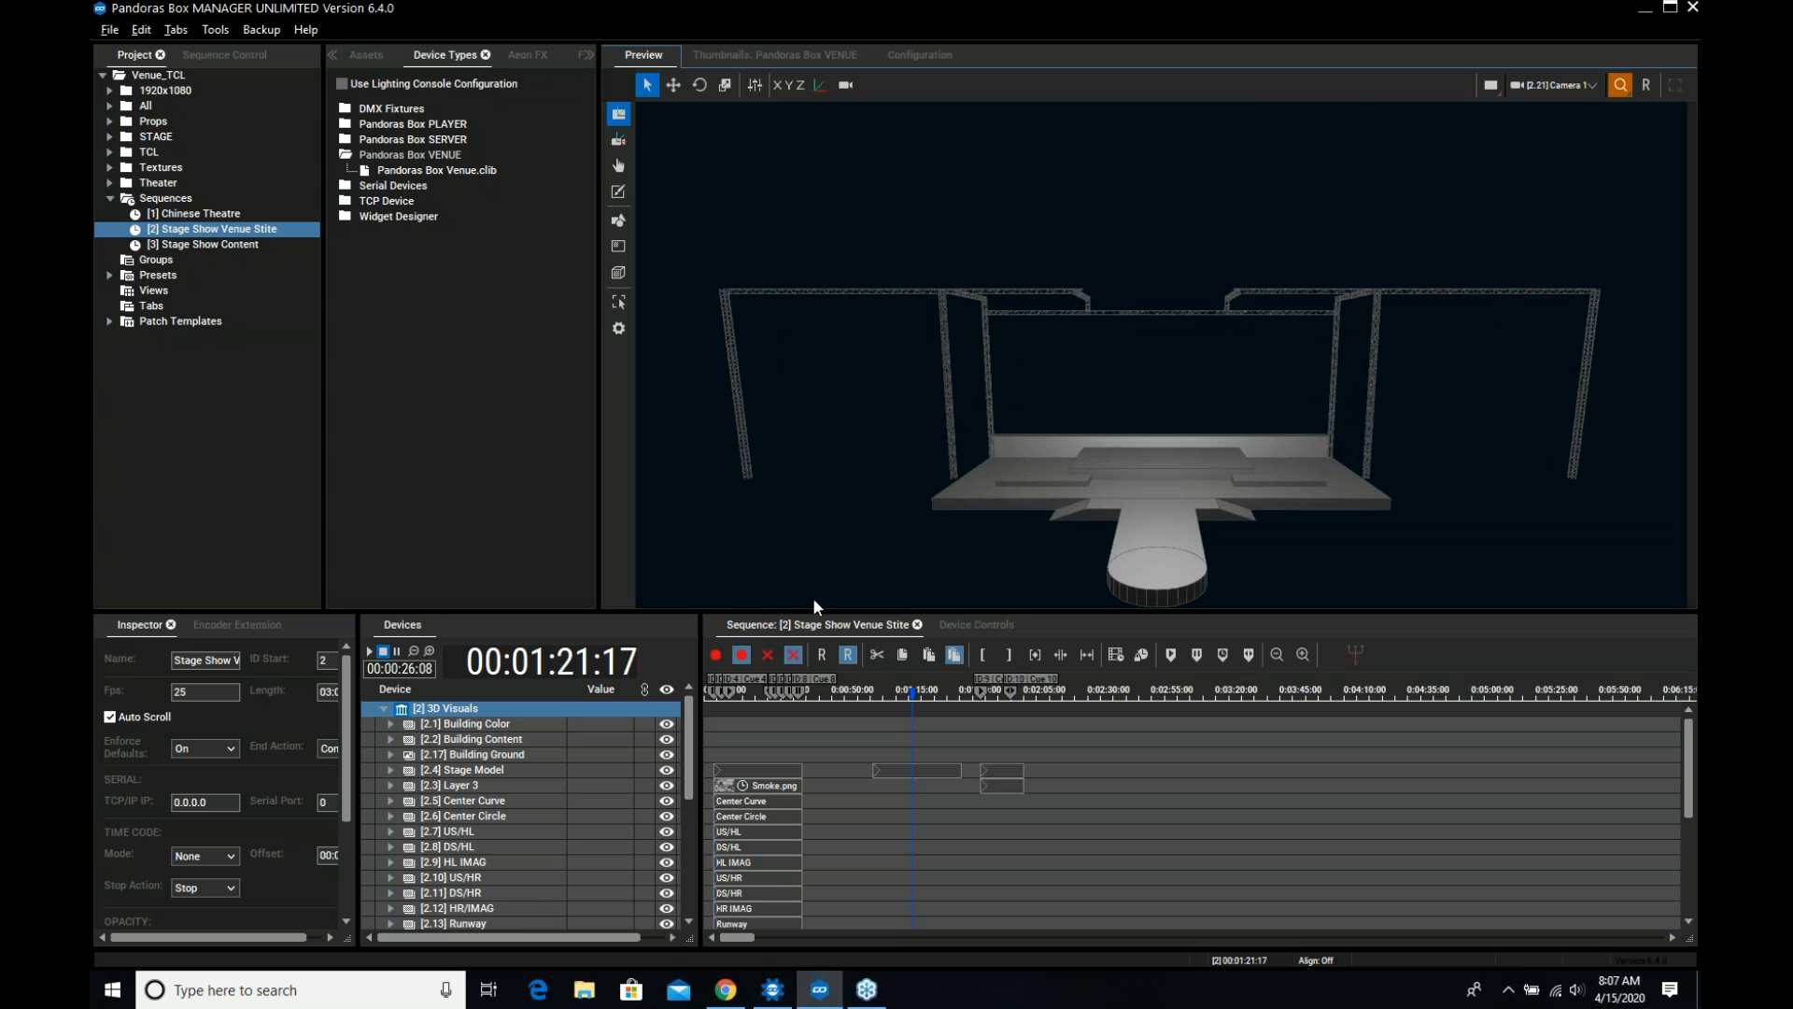
Look through the layers of the 3D Visuals device and select the Center Circle layer
scroll(464, 775, "down", 1)
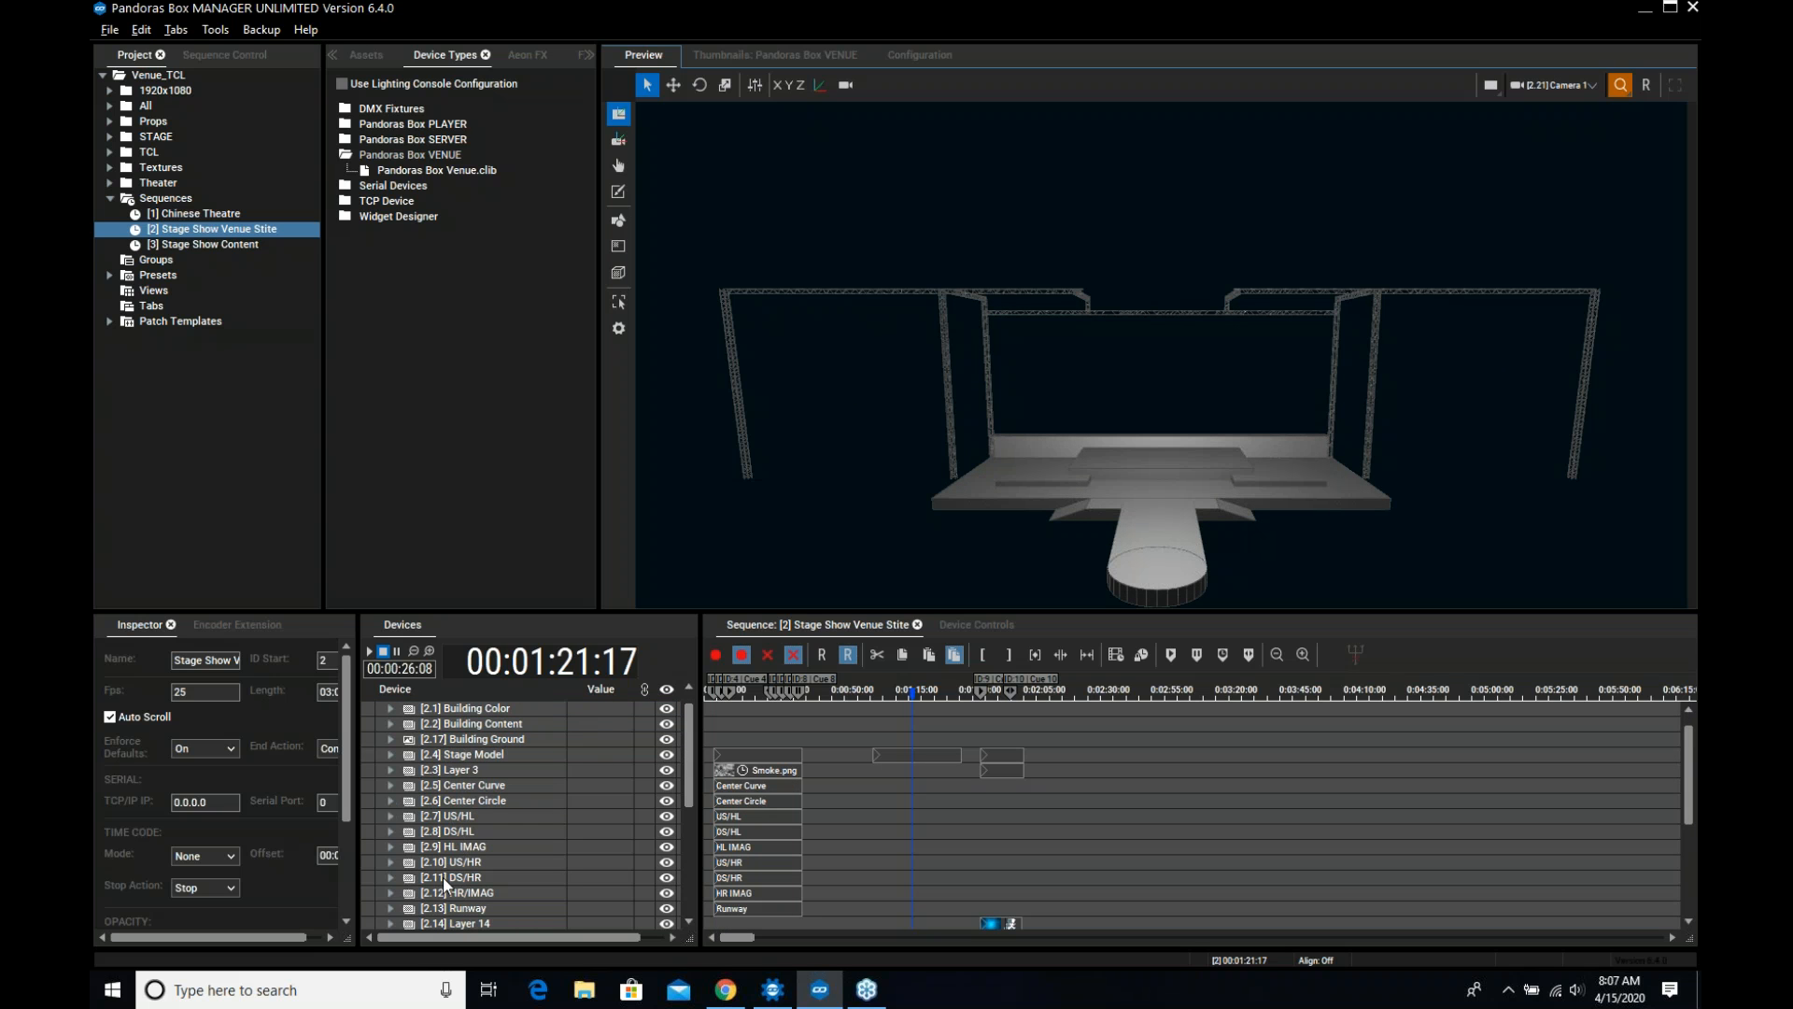
scroll(454, 838, "down", 3)
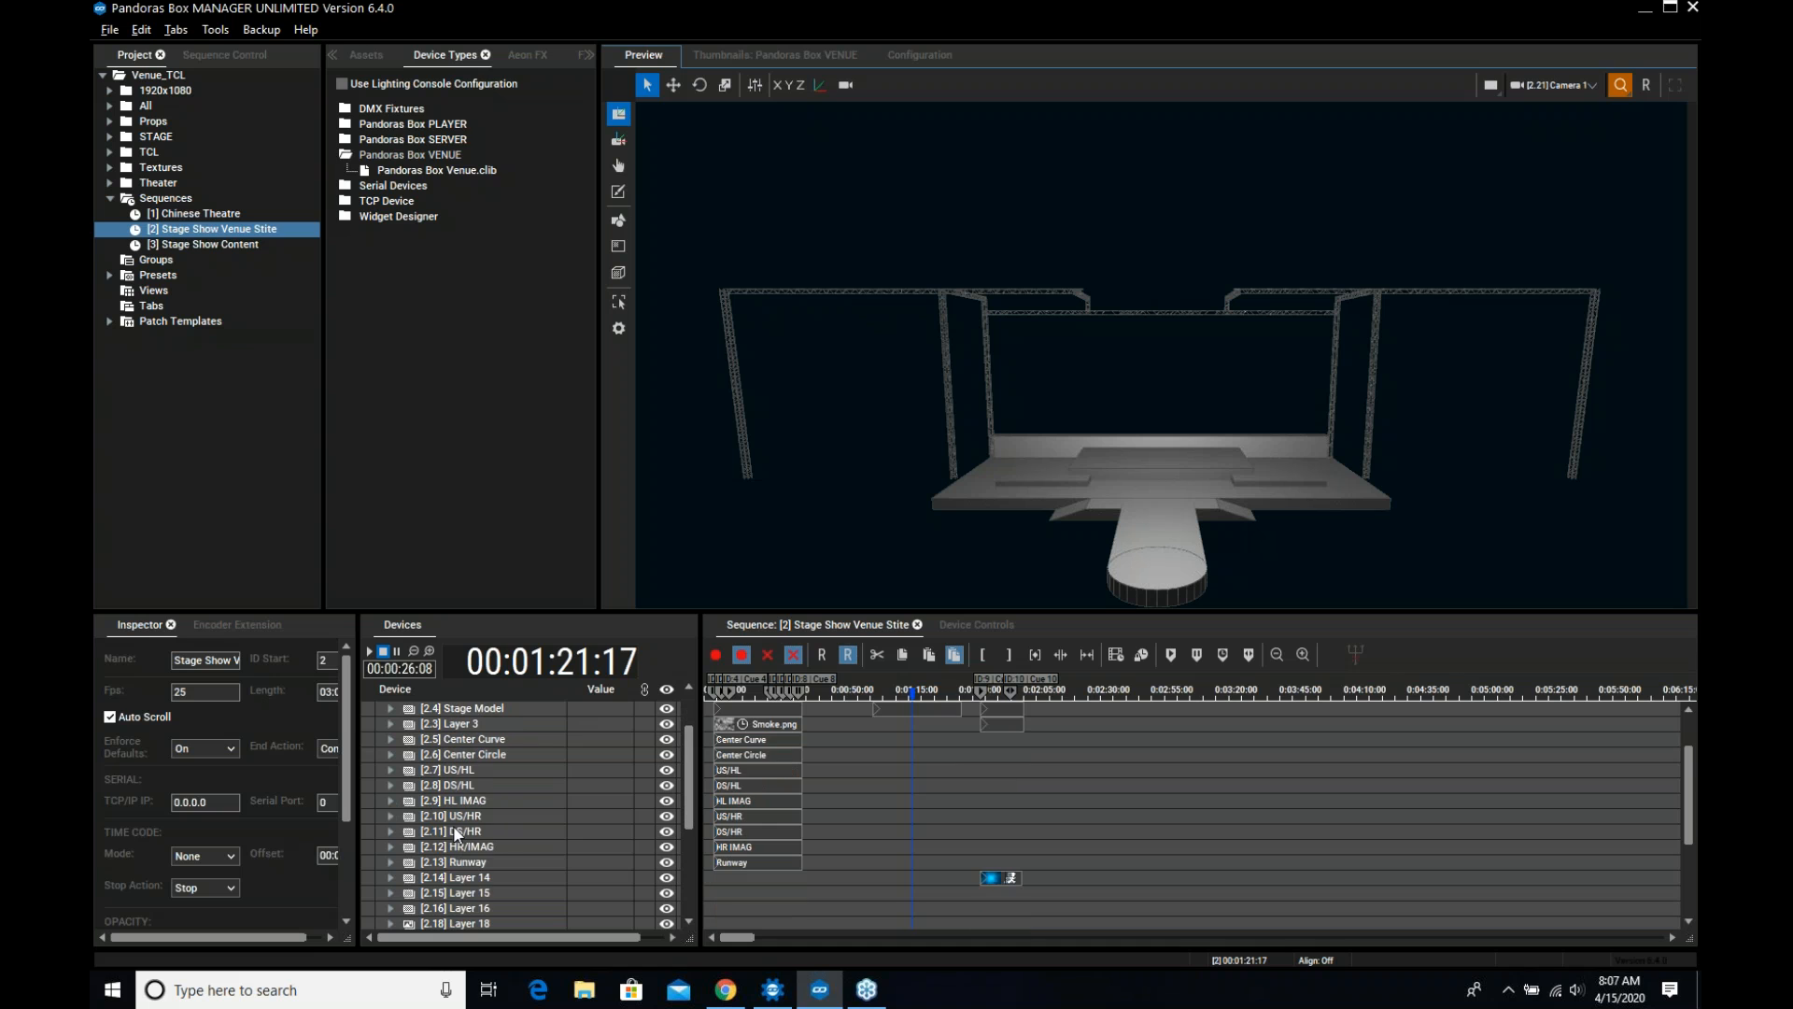
scroll(473, 755, "up", 3)
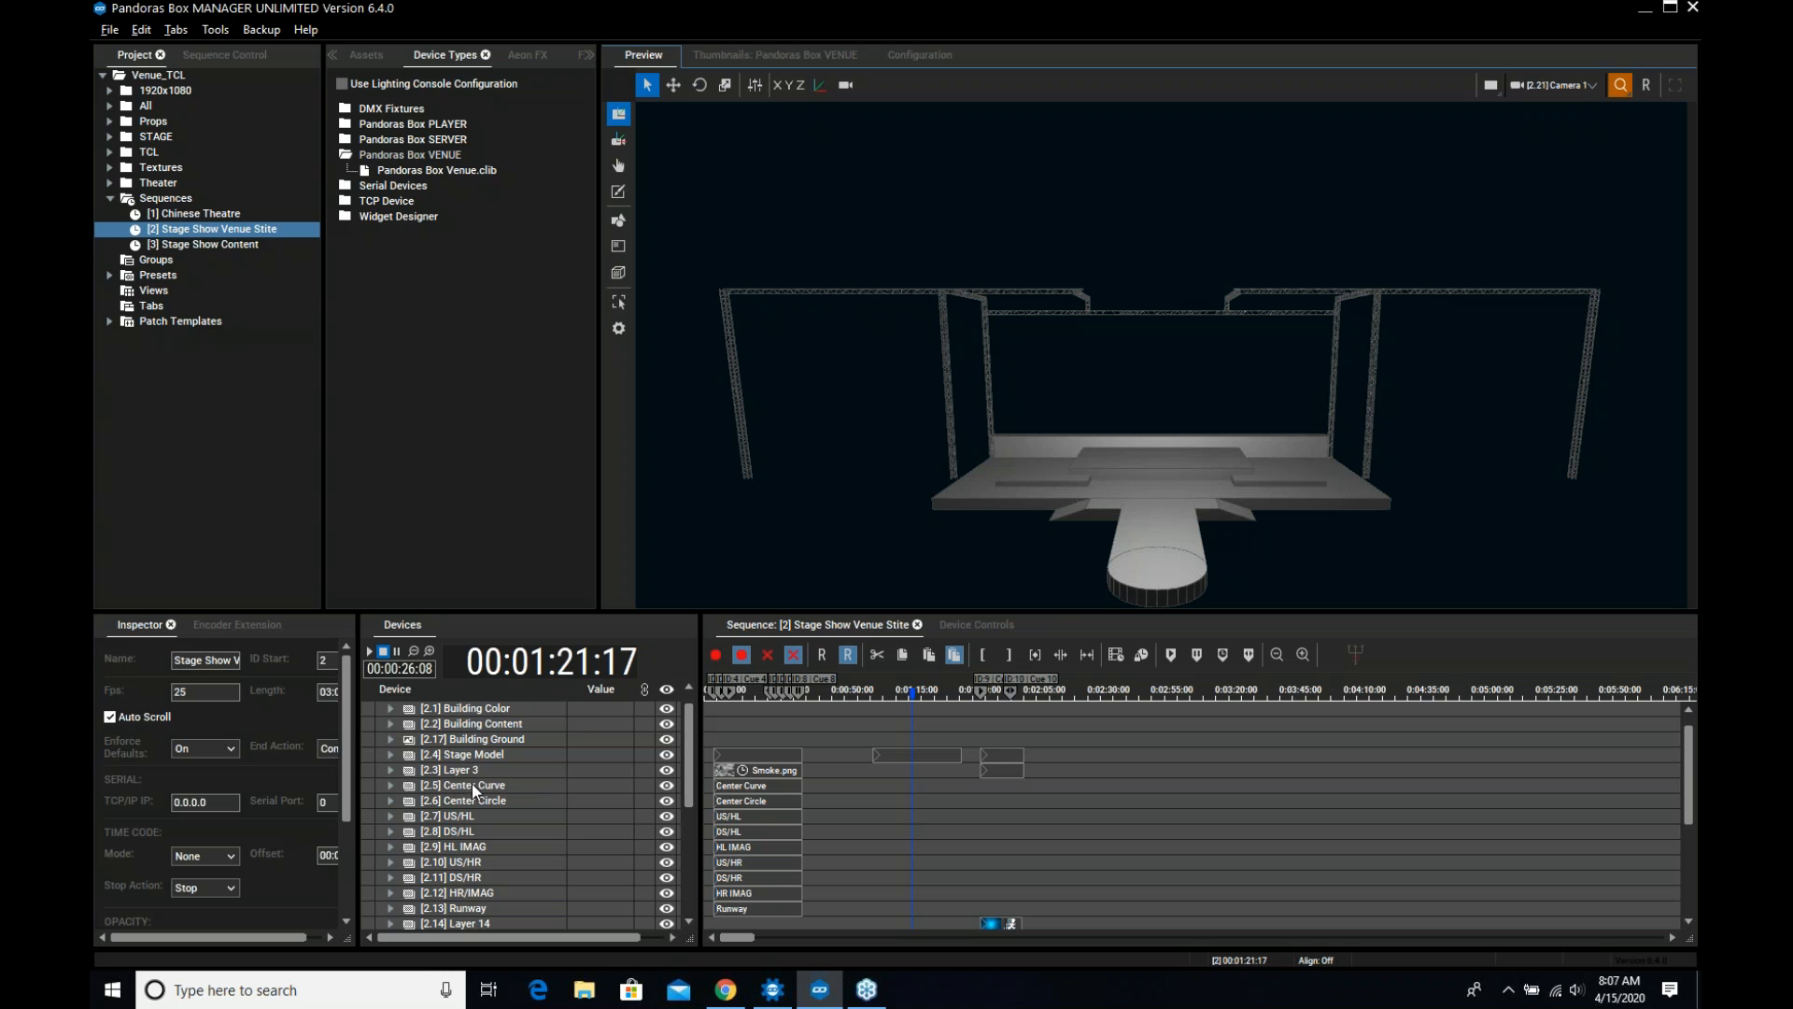
left_click(470, 799)
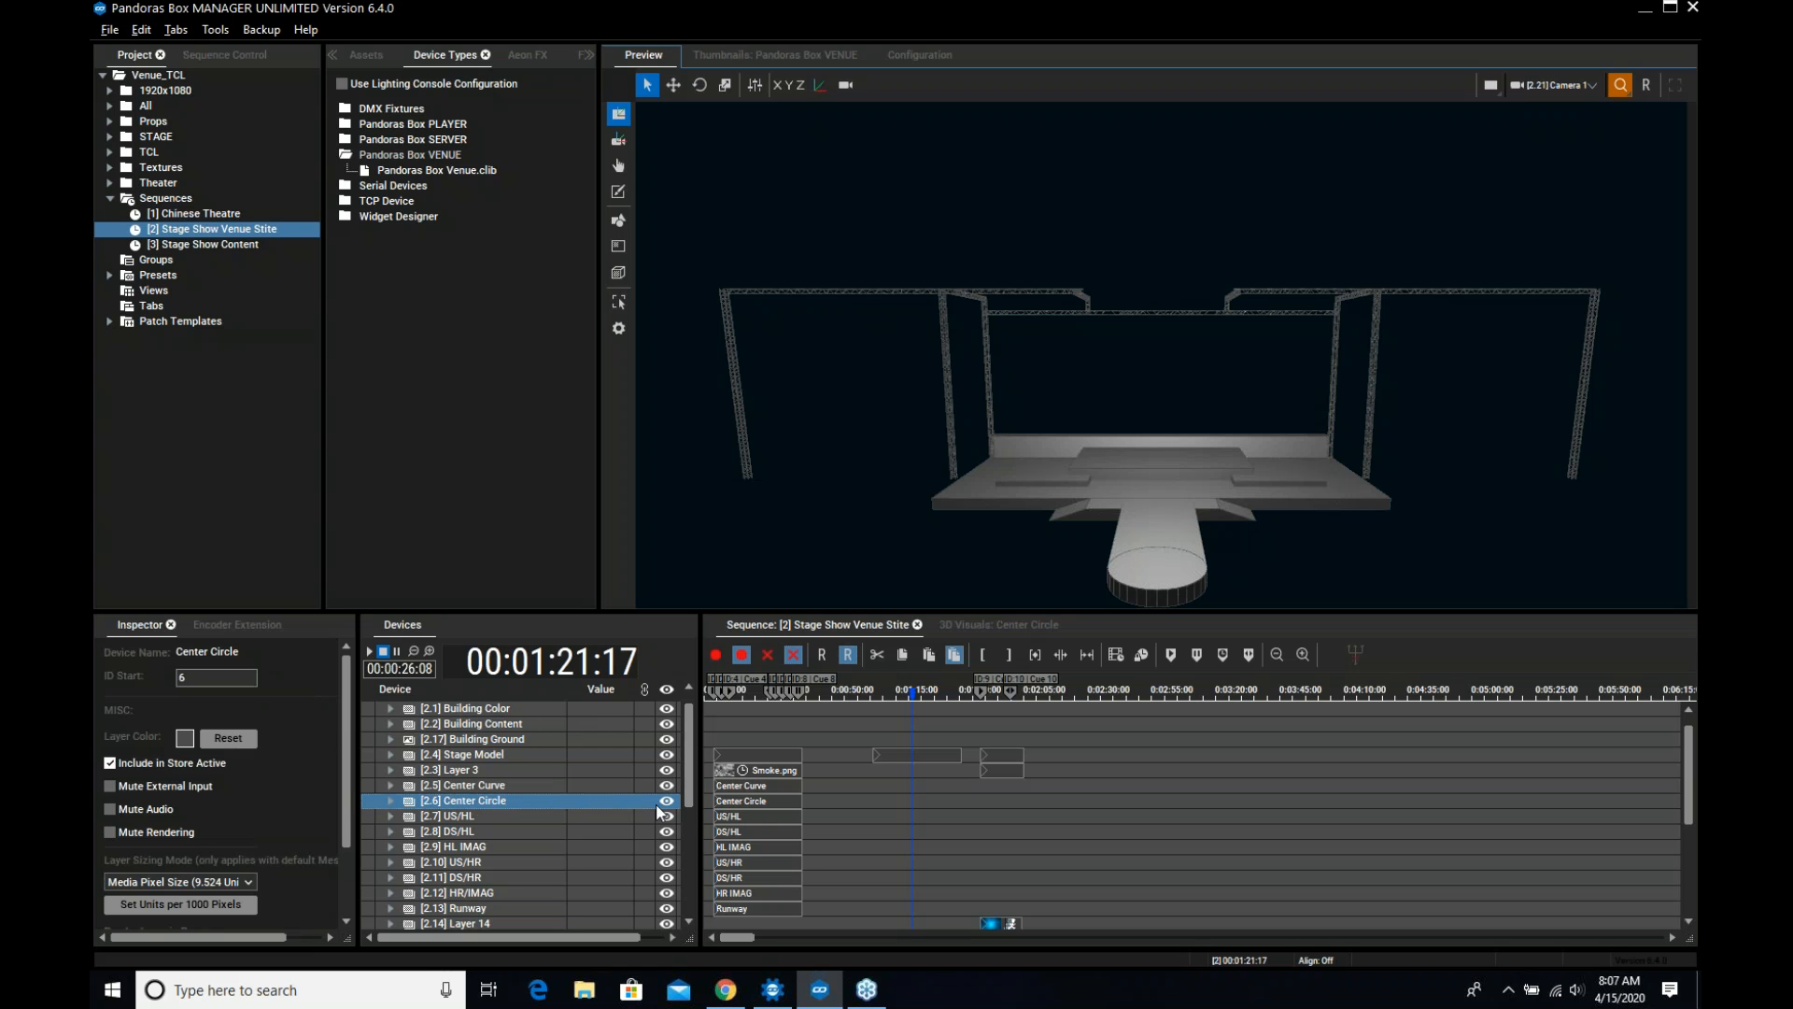
Expand the STAGE project folder and its Models subfolder to list the stage objects
left_click(110, 137)
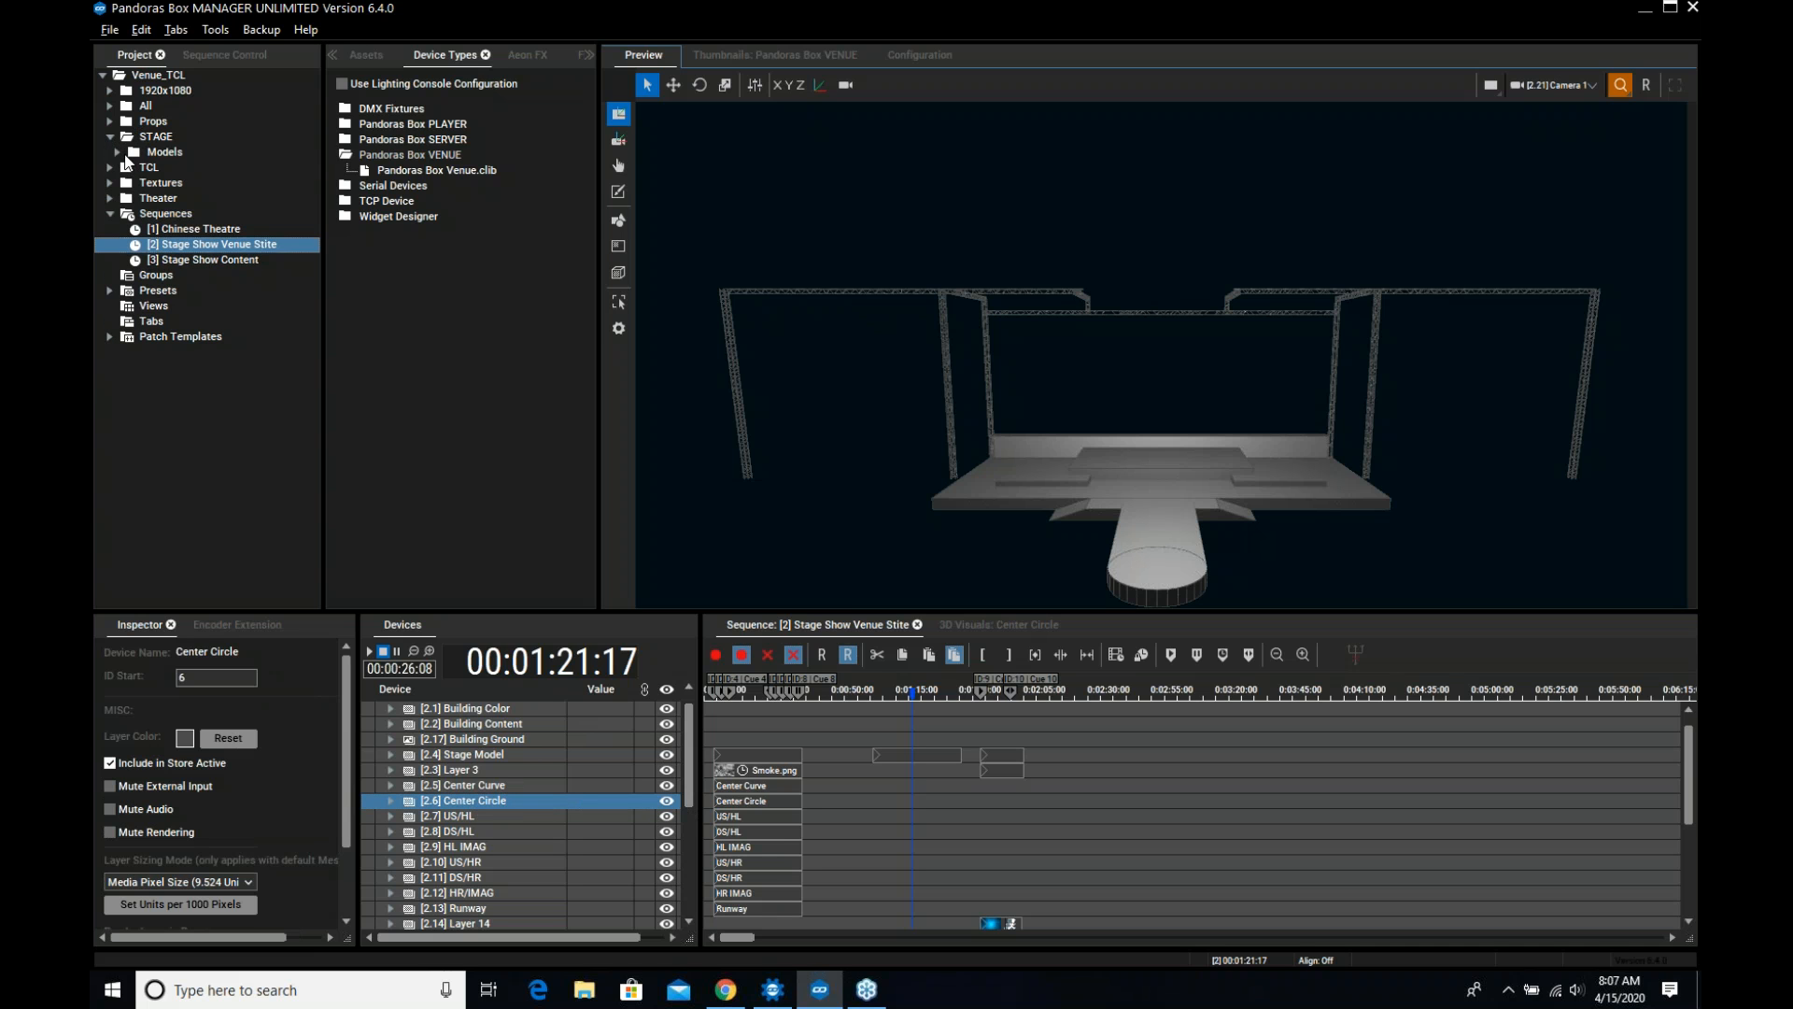
left_click(120, 153)
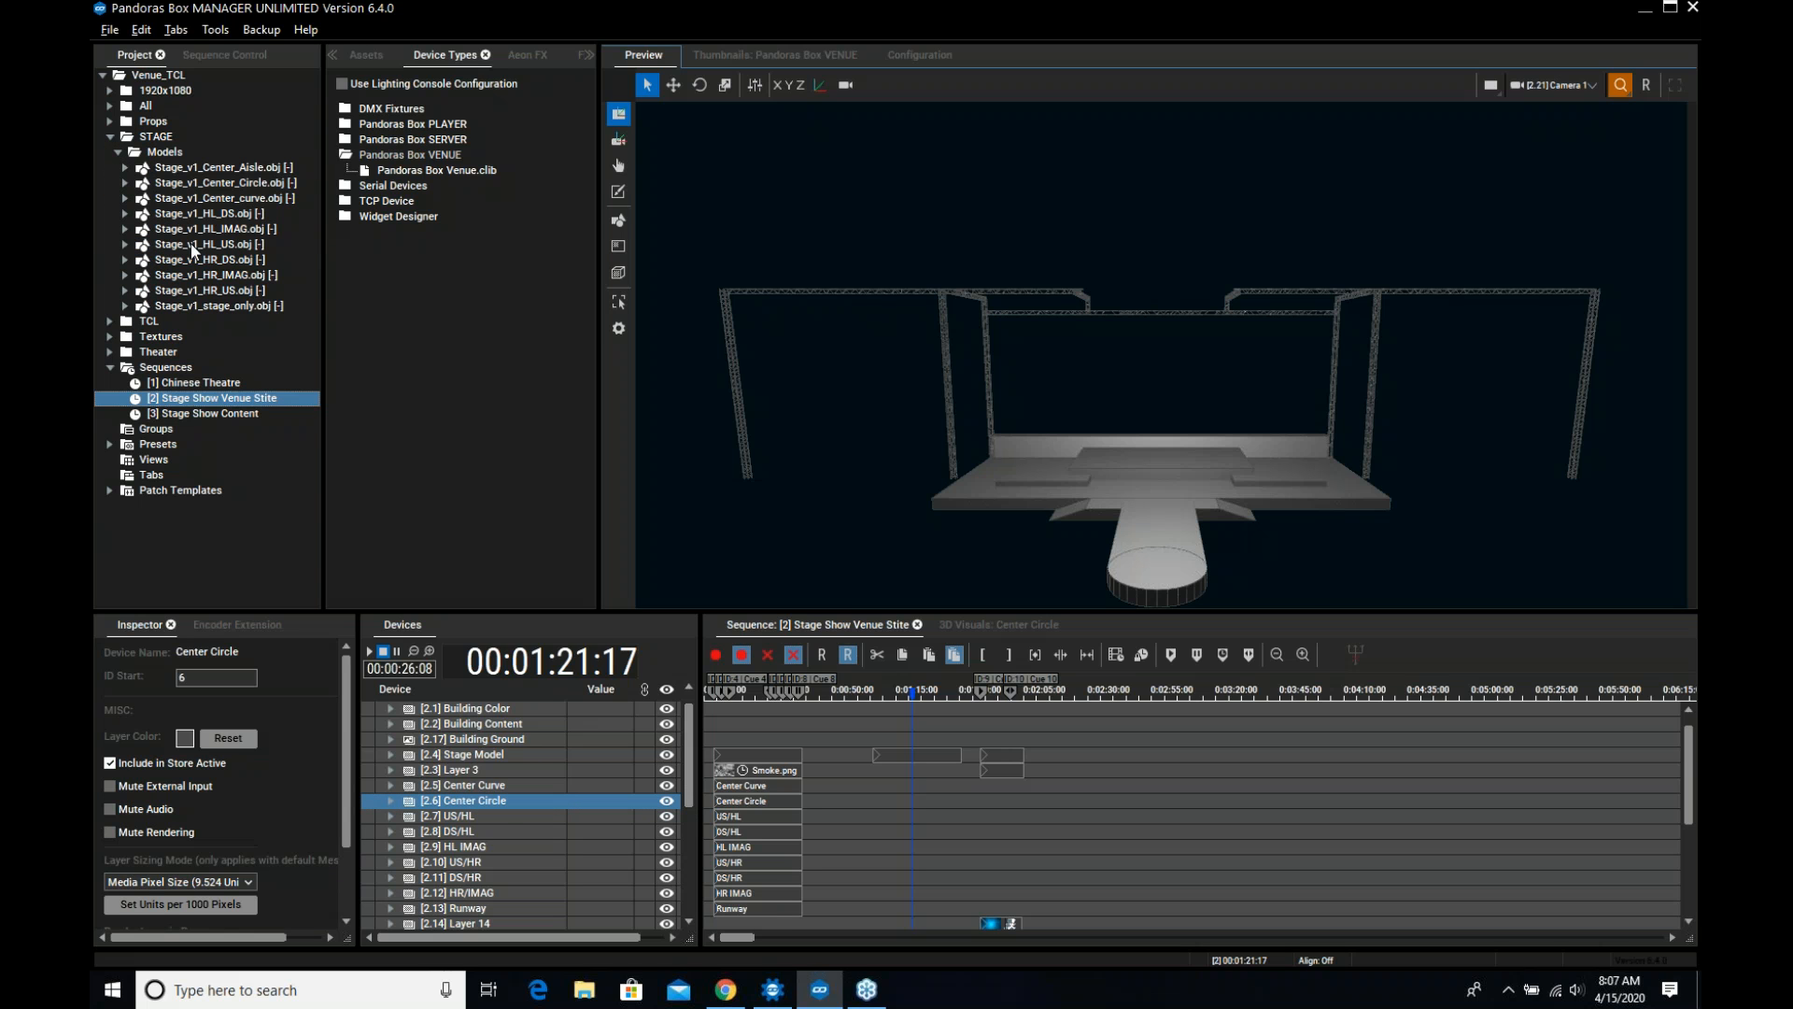
Place the Stage_v1_Center_Circle.obj model on the Center Circle layer at about 00:01:08, move the playhead to 00:01:13 and select the clip
left_click(222, 183)
left_click_drag(879, 805, 880, 805)
left_click(892, 695)
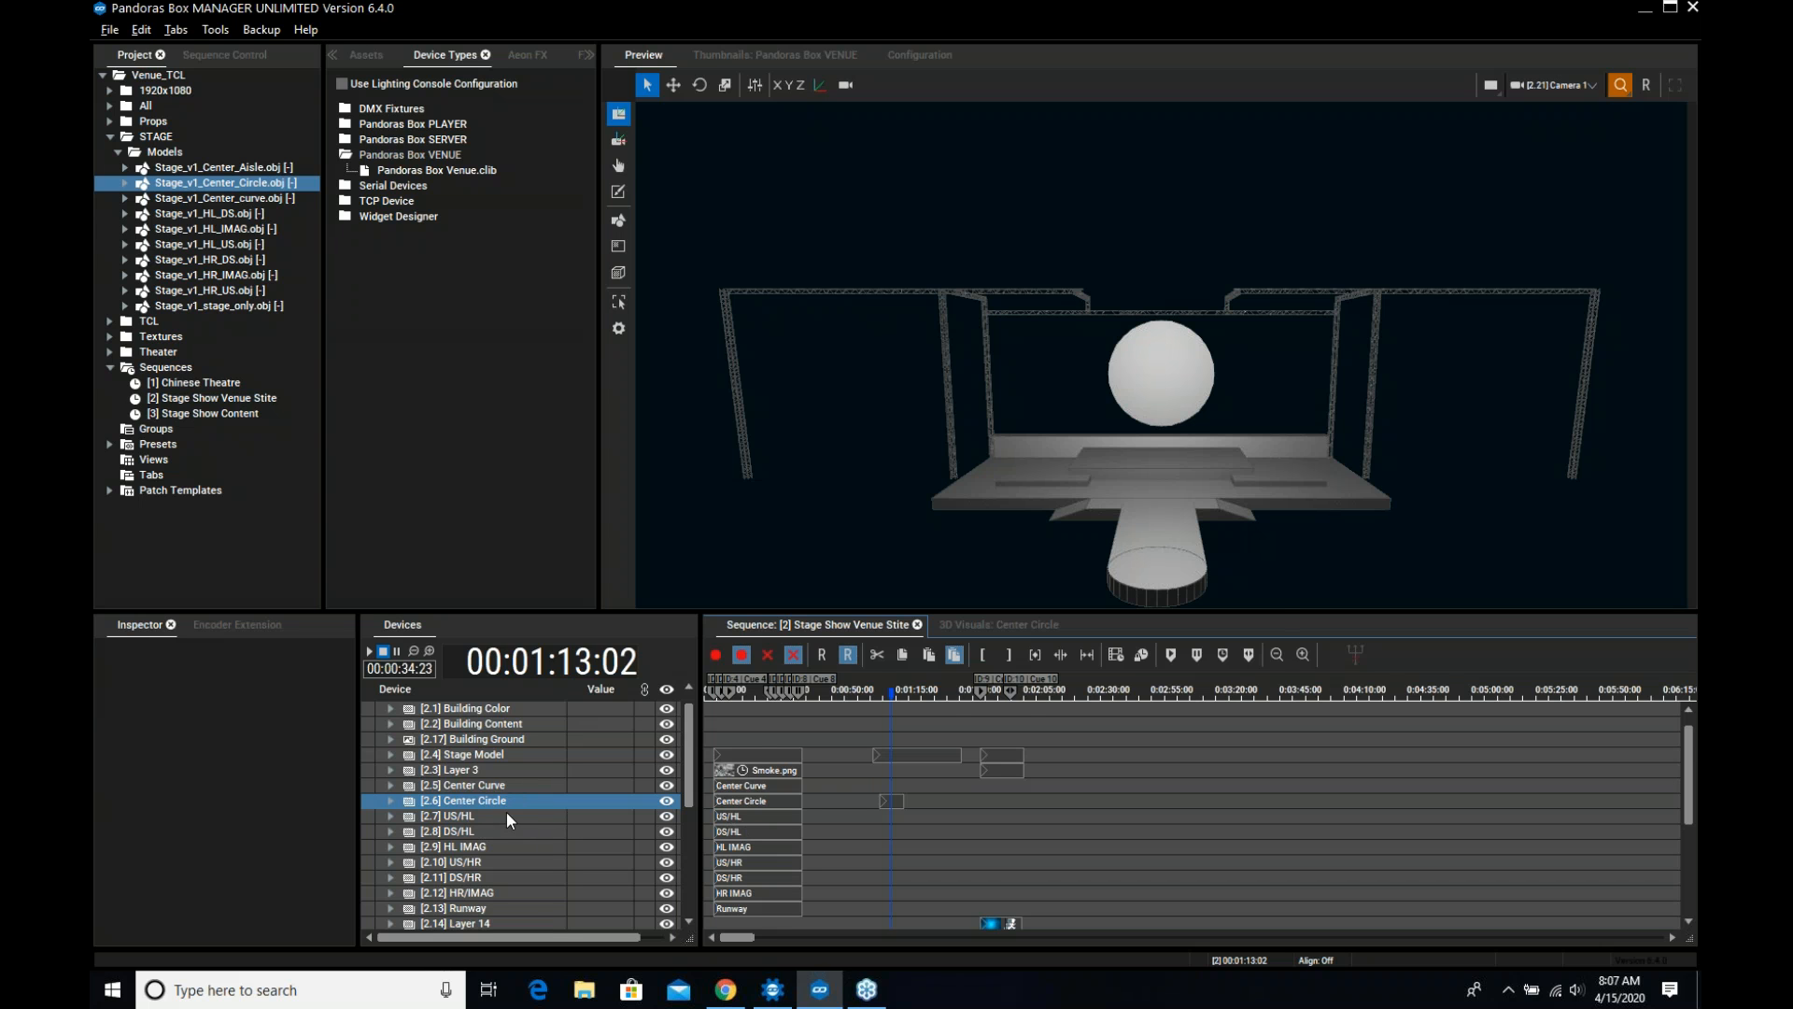
scroll(507, 811, "down", 1)
scroll(501, 854, "up", 2)
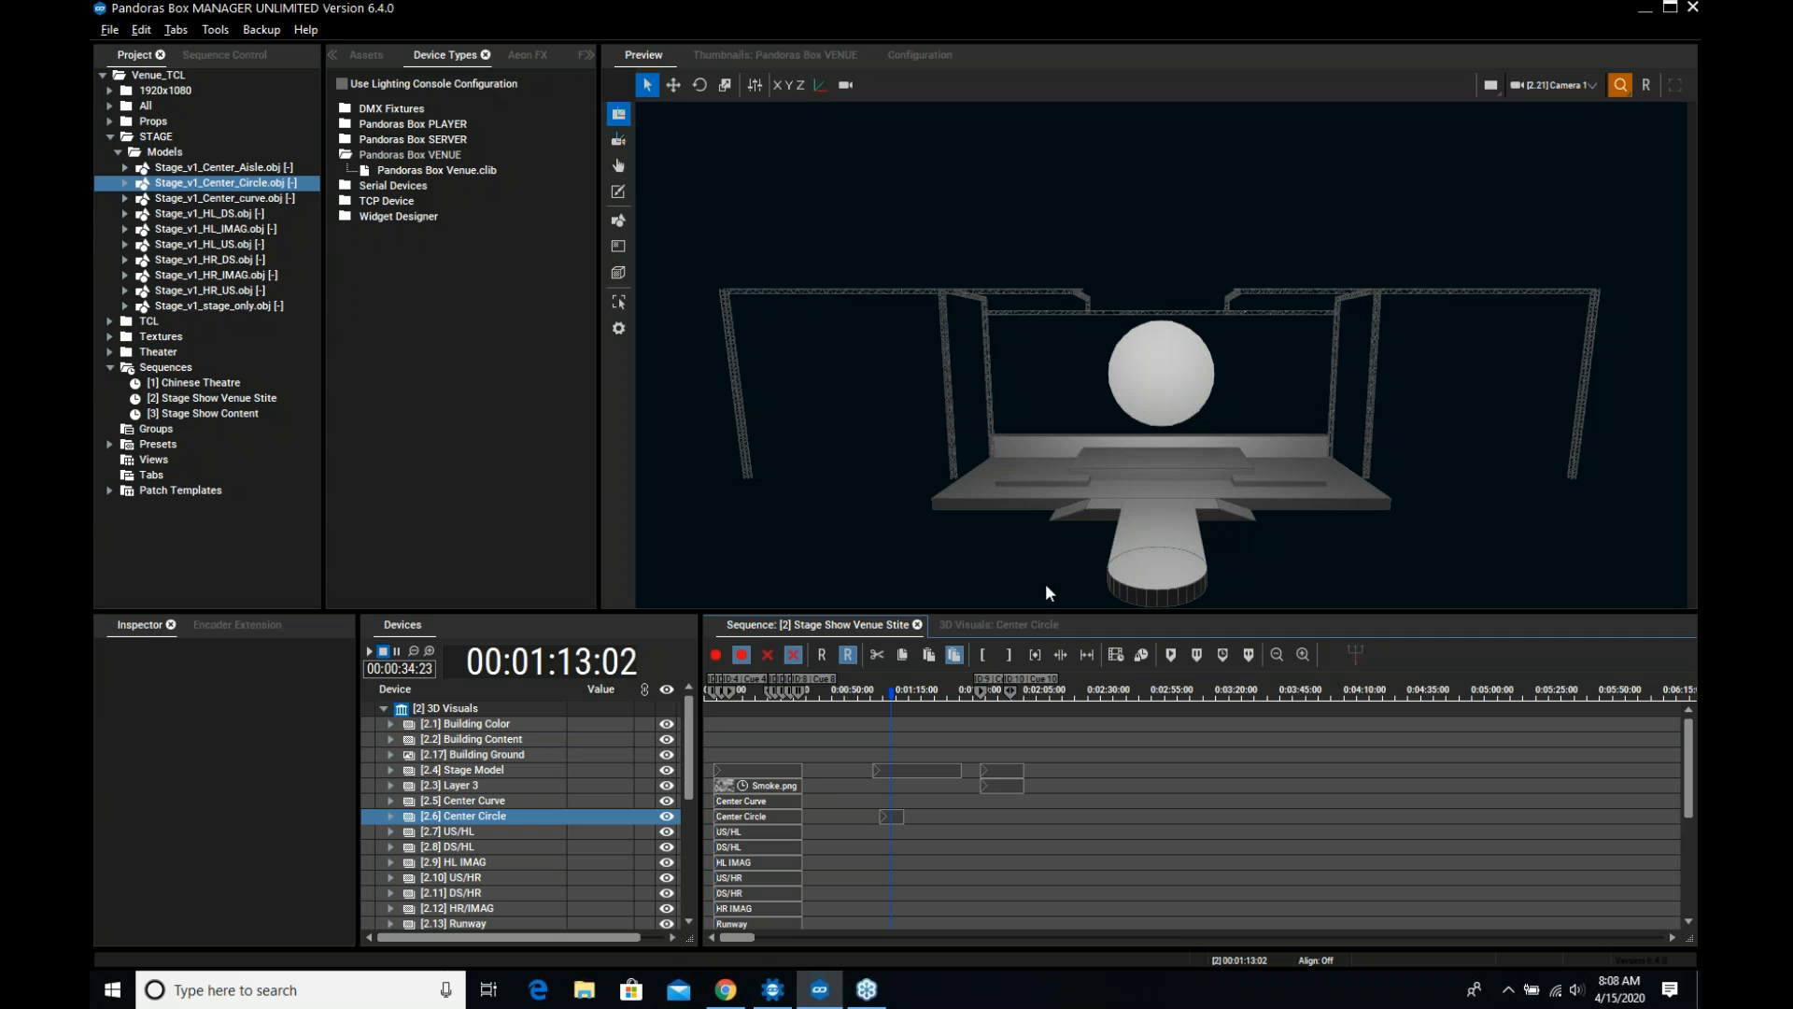
left_click(891, 818)
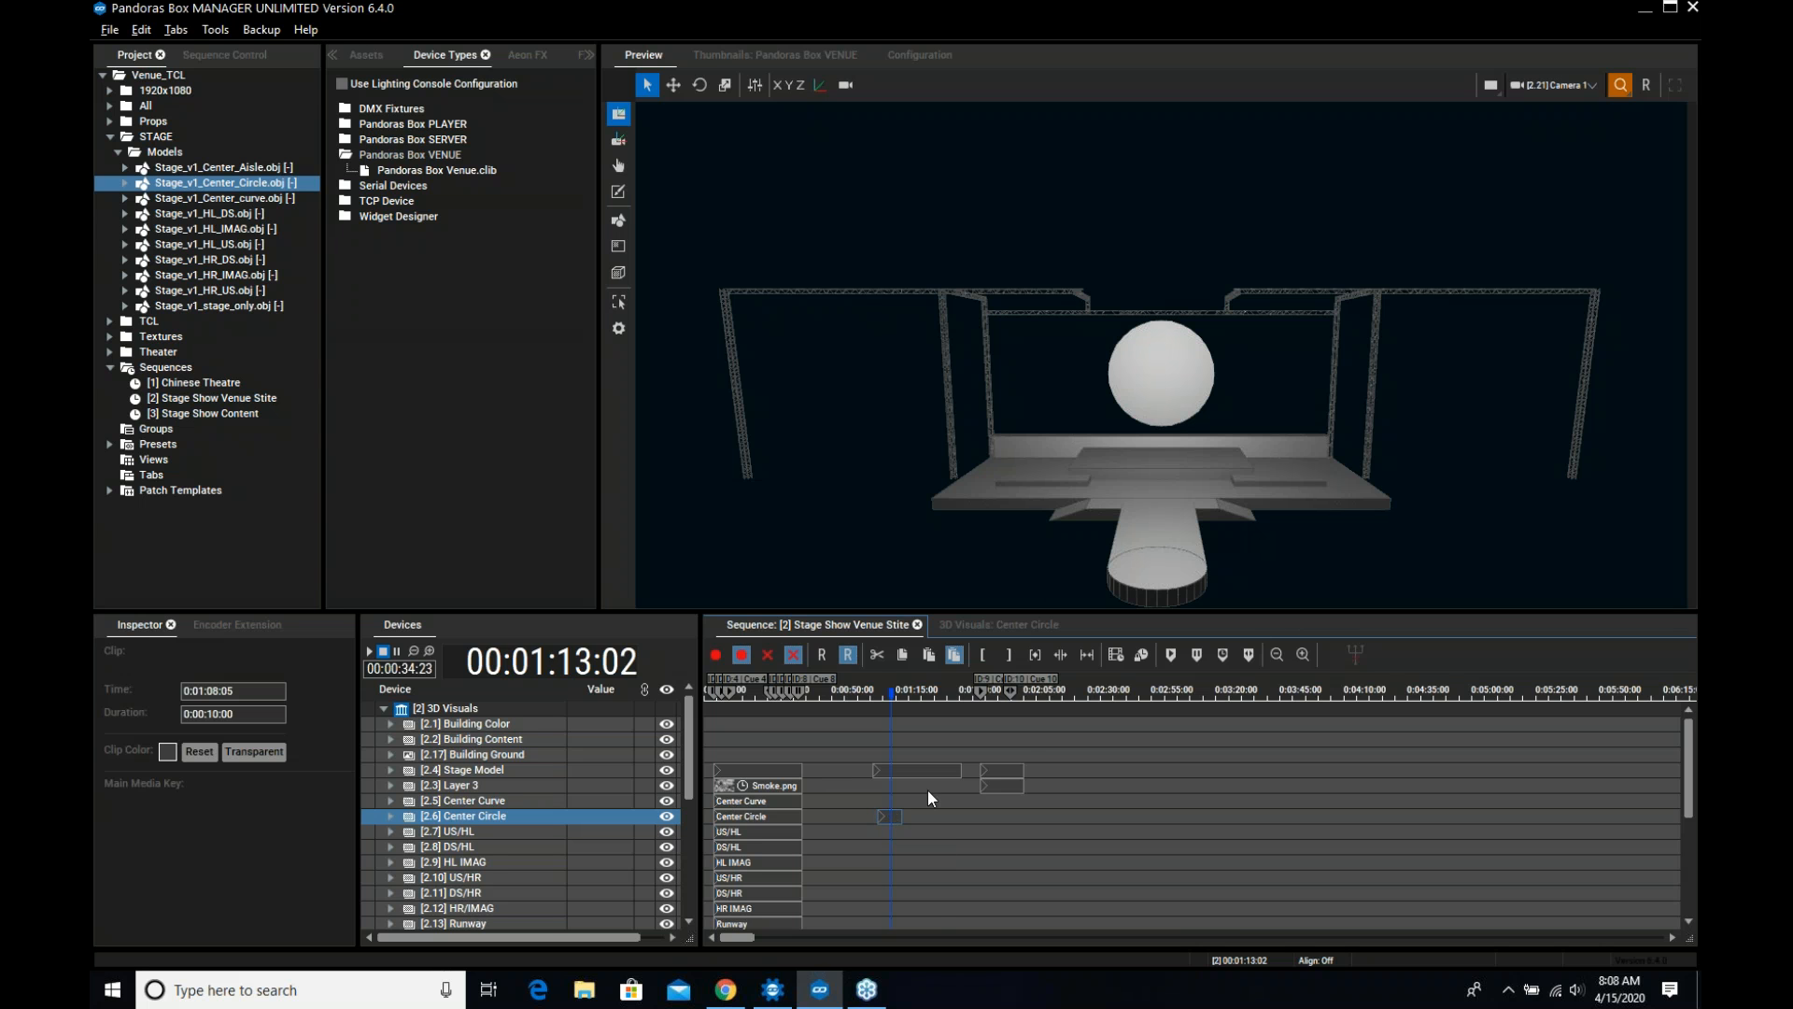
Assign the output texture [3.24] Center Circle as the media of the 3D Visuals Center Circle layer
left_click(983, 624)
right_click(742, 724)
left_click(756, 727)
right_click(757, 726)
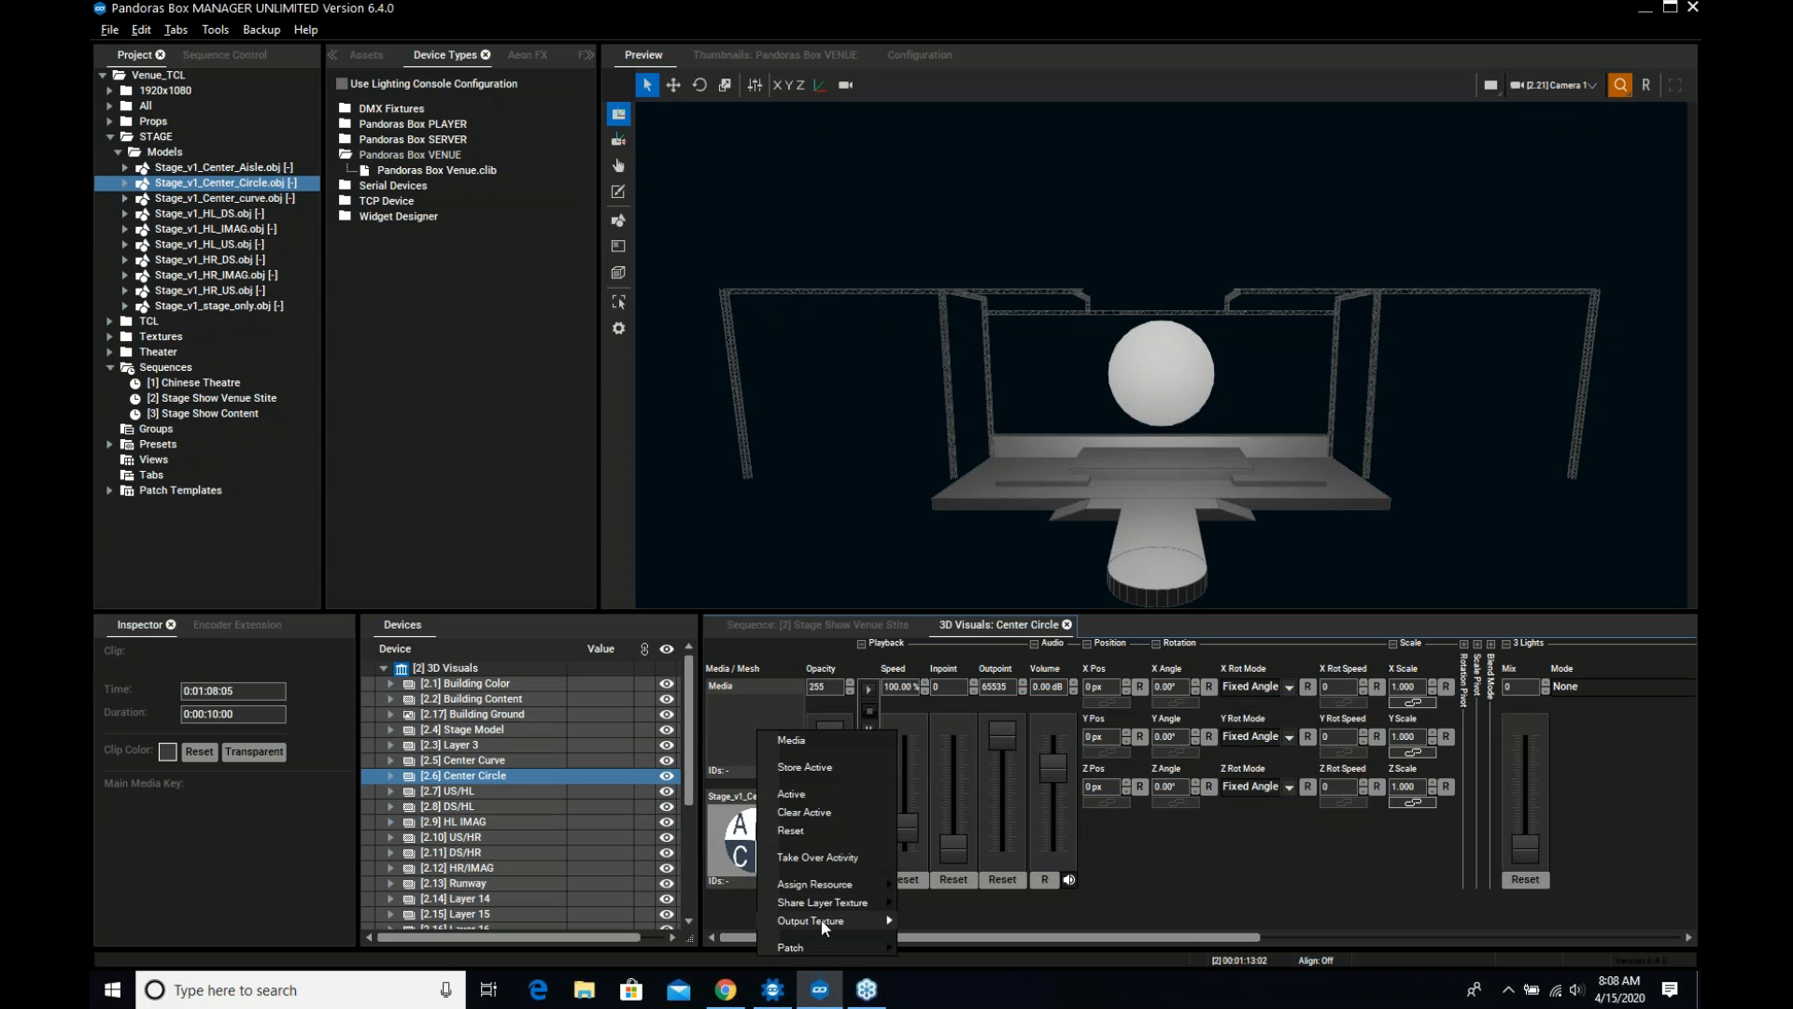
mouse_move(820, 923)
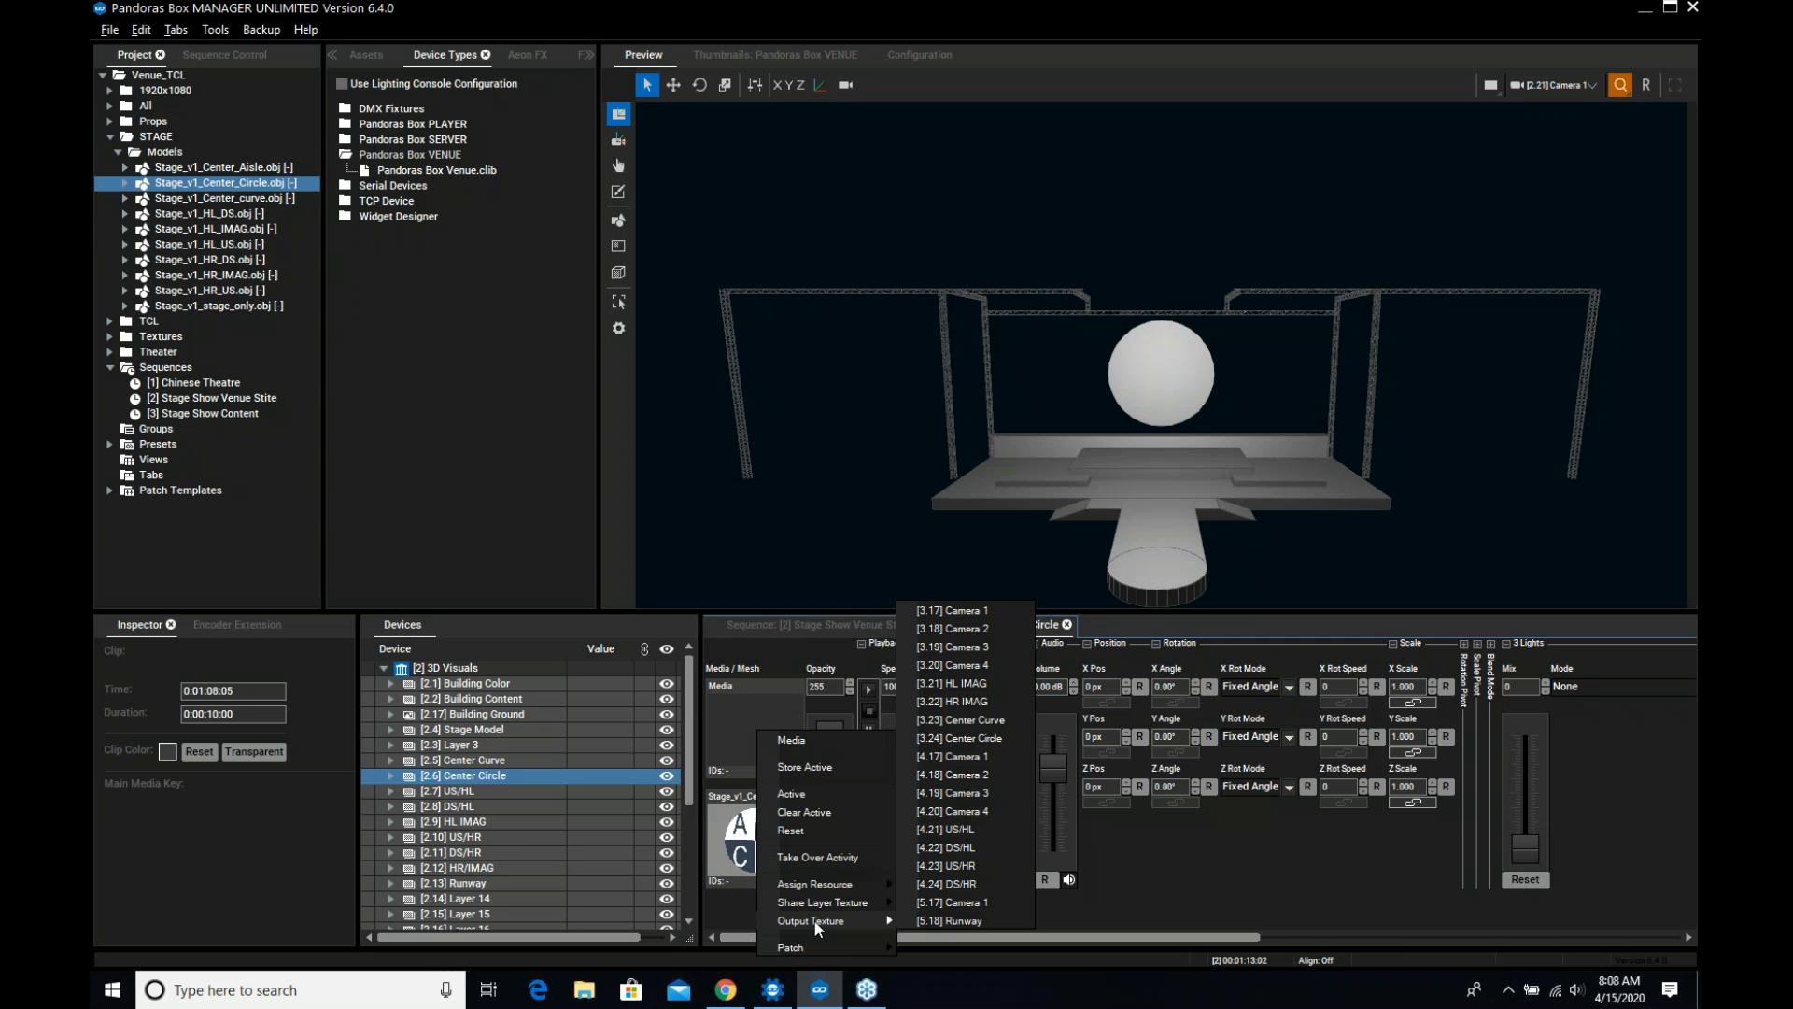
left_click(1001, 737)
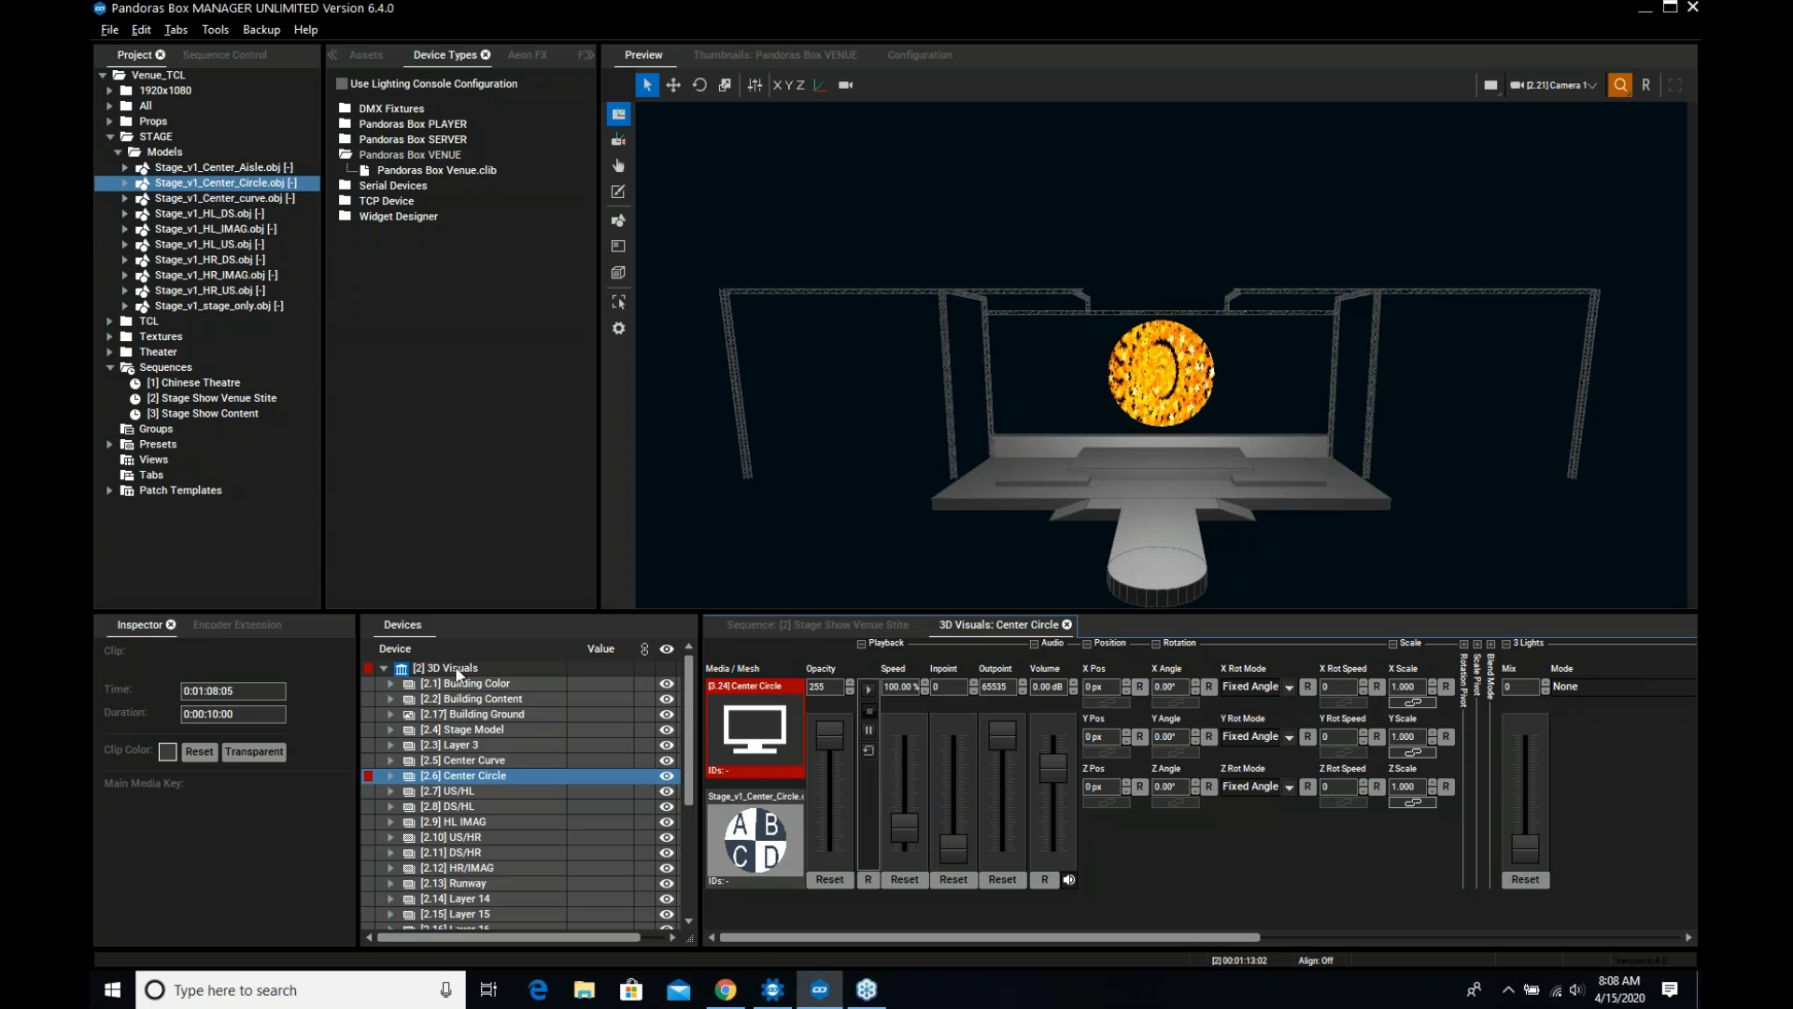
scroll(478, 732, "down", 4)
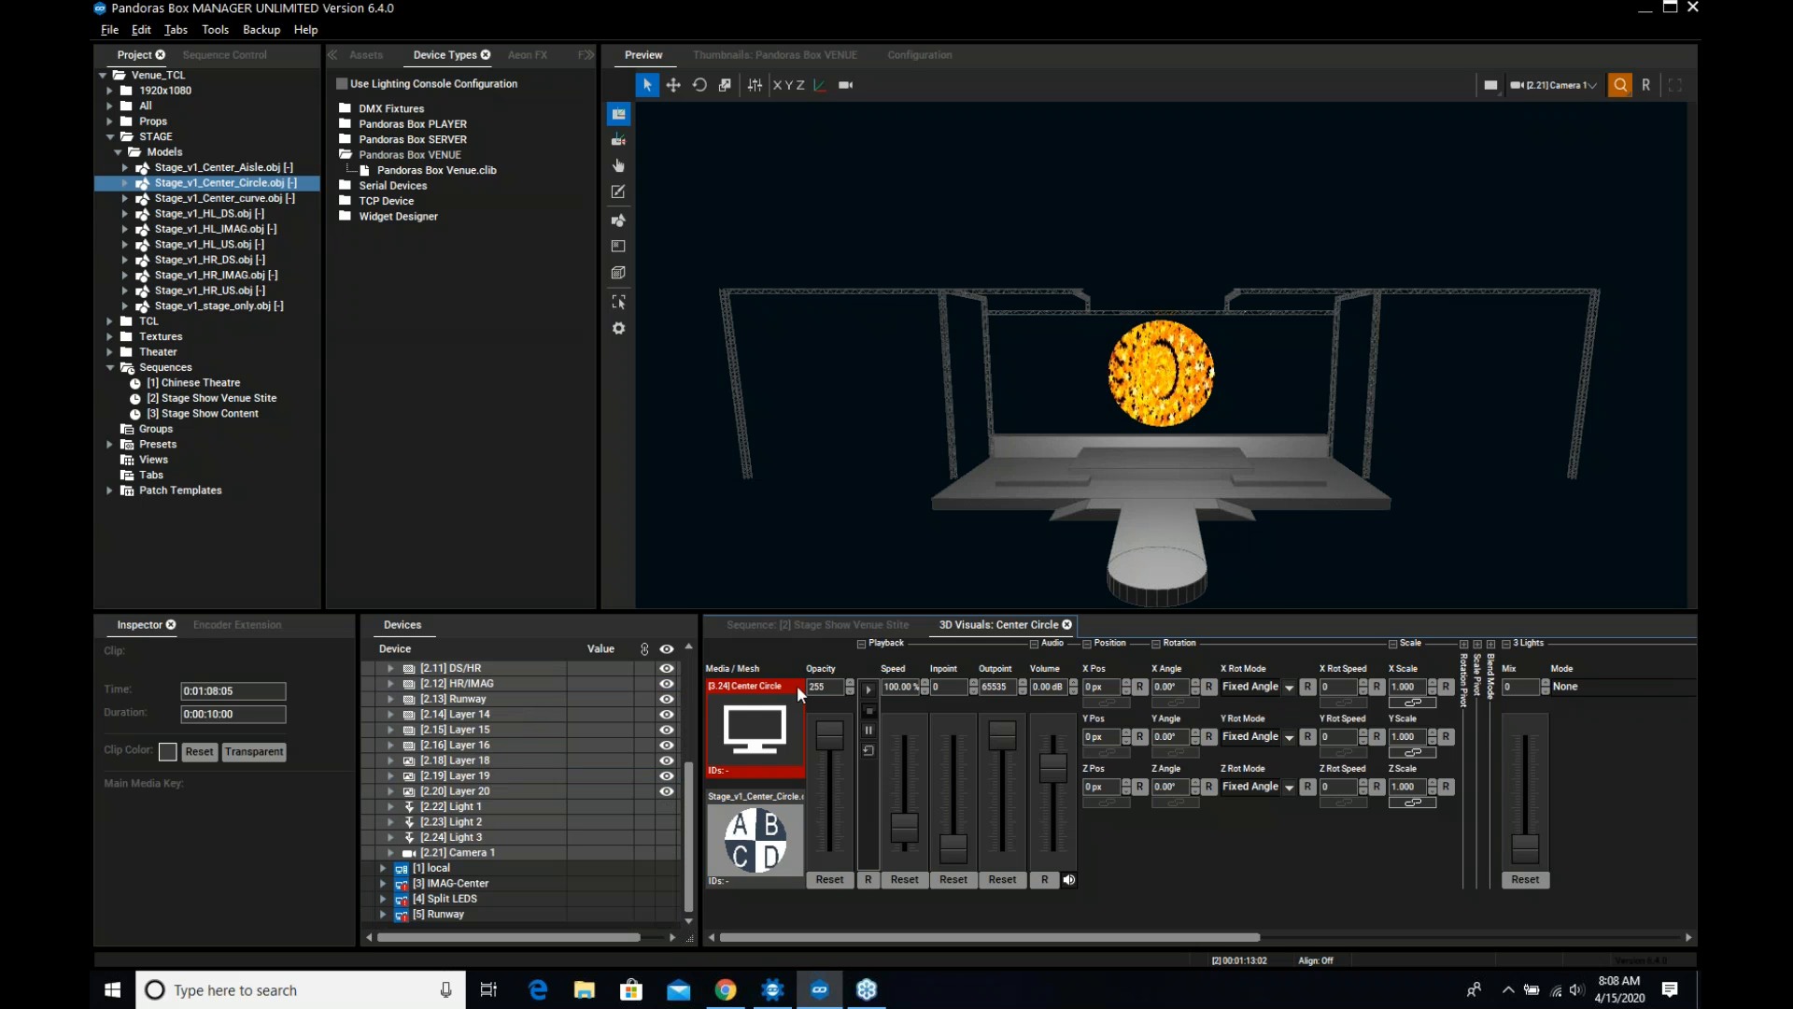
Preview the fully dressed stage in the Stage Show Venue Stite sequence at about 00:00:17 and select Layer 3
left_click(787, 632)
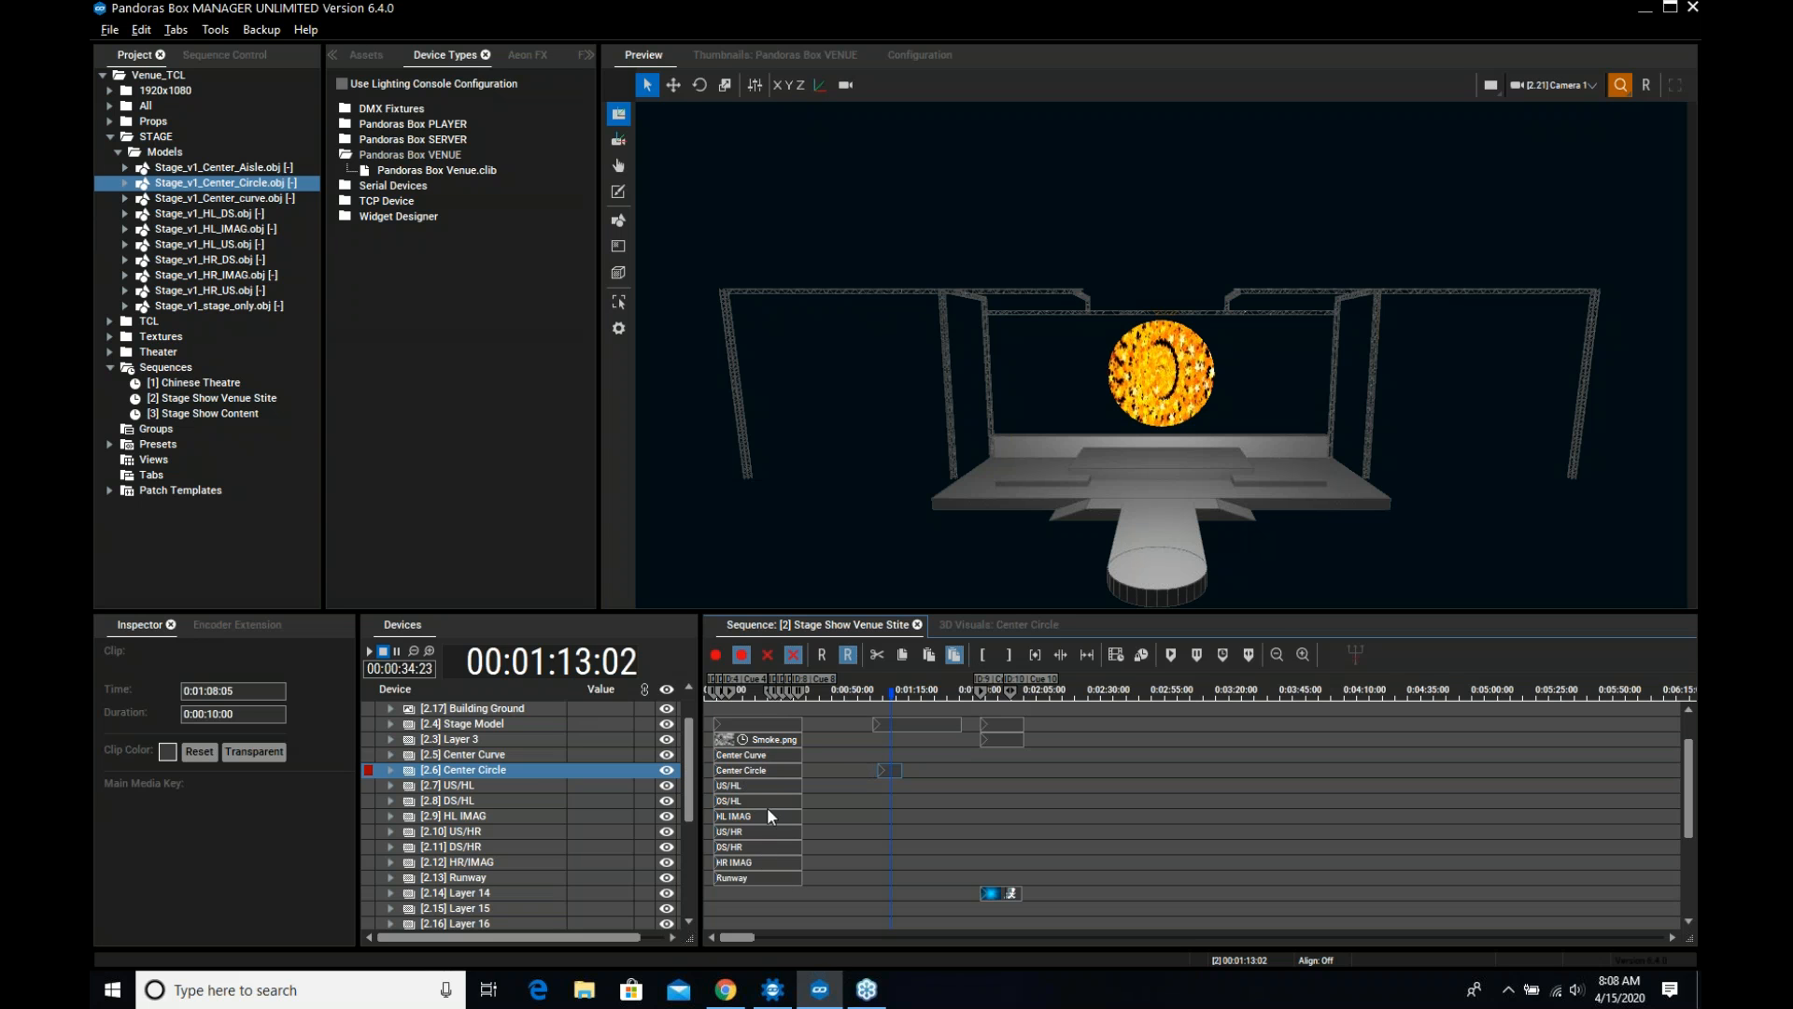
left_click(749, 691)
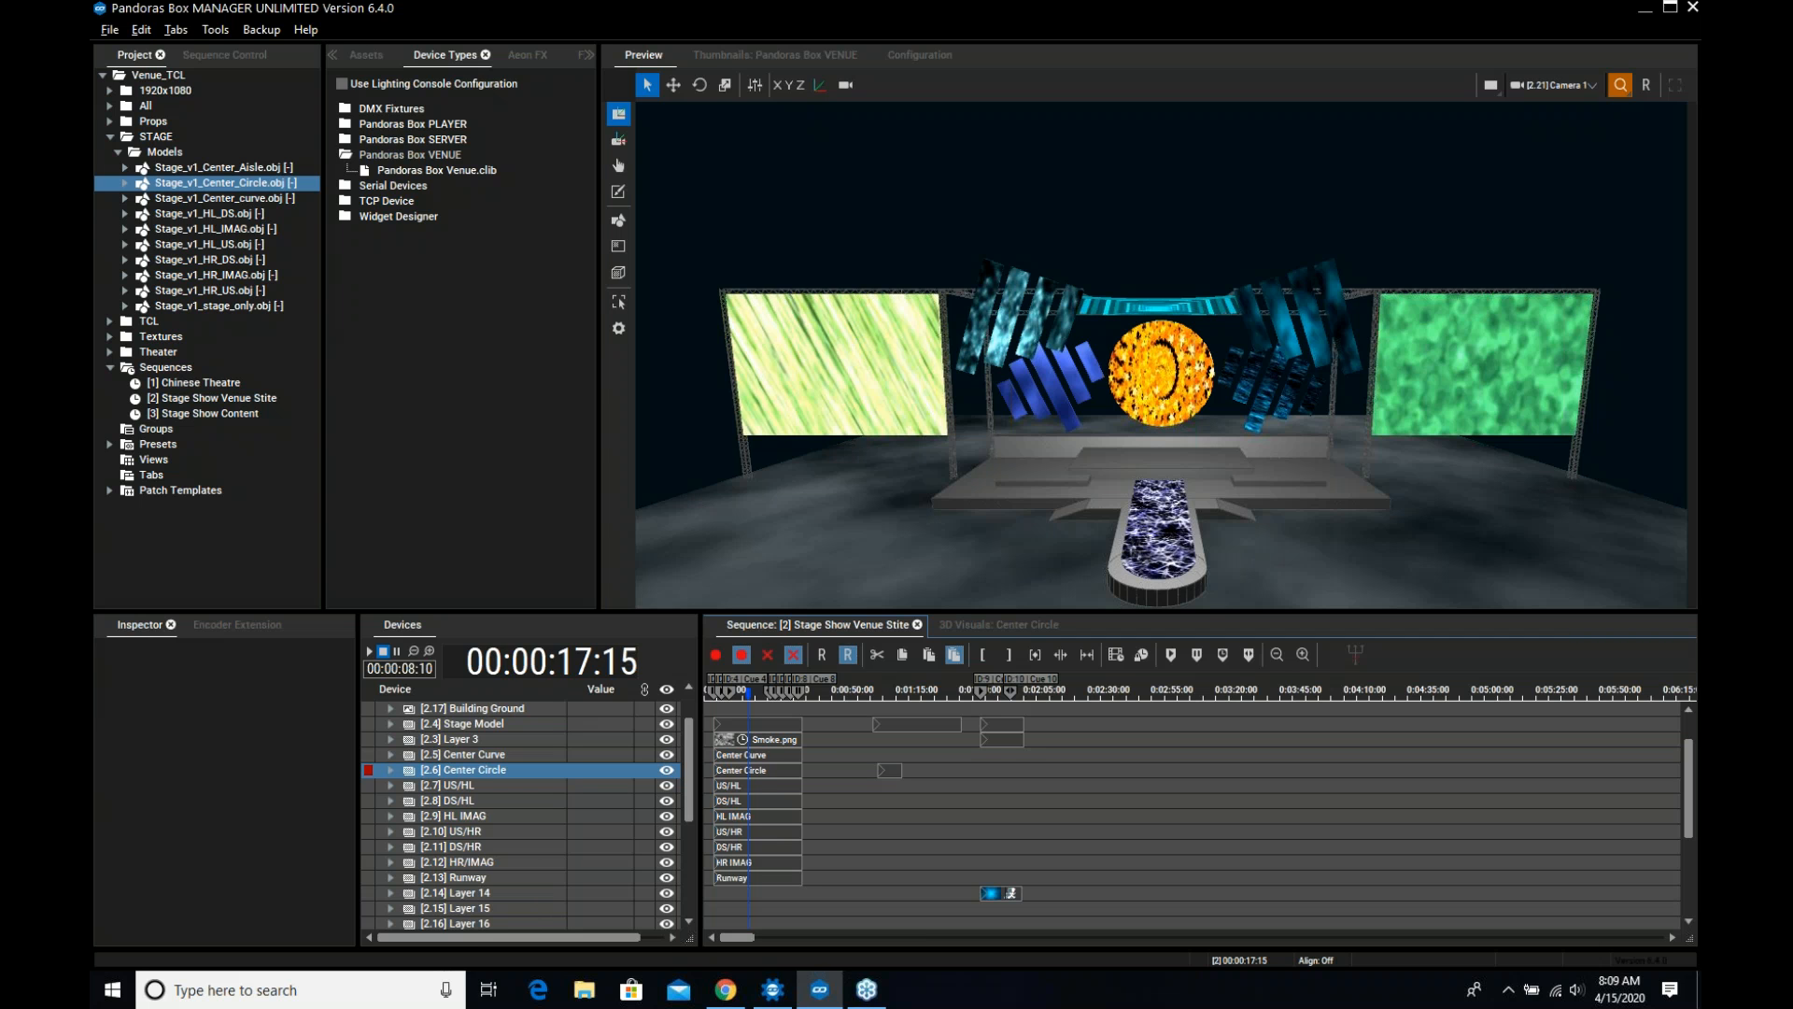
left_click(468, 738)
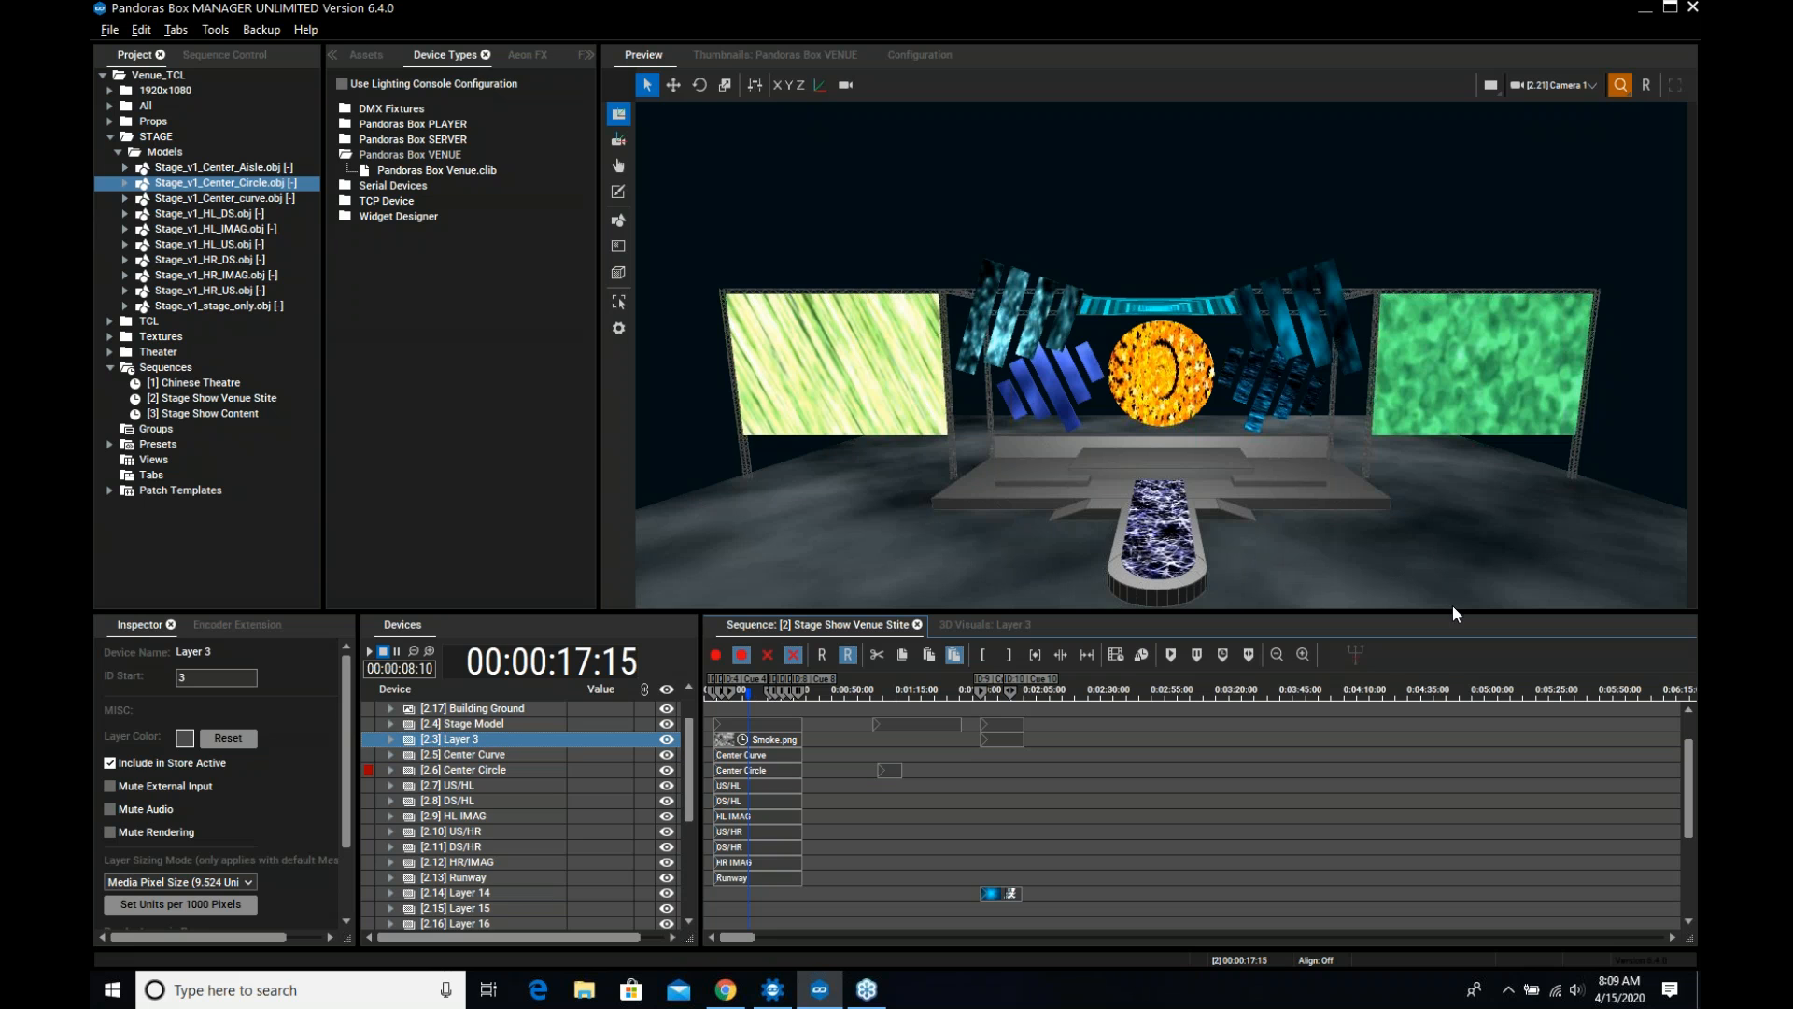
Open the Stage Show Content sequence, play it briefly and pause it, collapsing and re-expanding the 3D Visuals device to review the device list
left_click(188, 414)
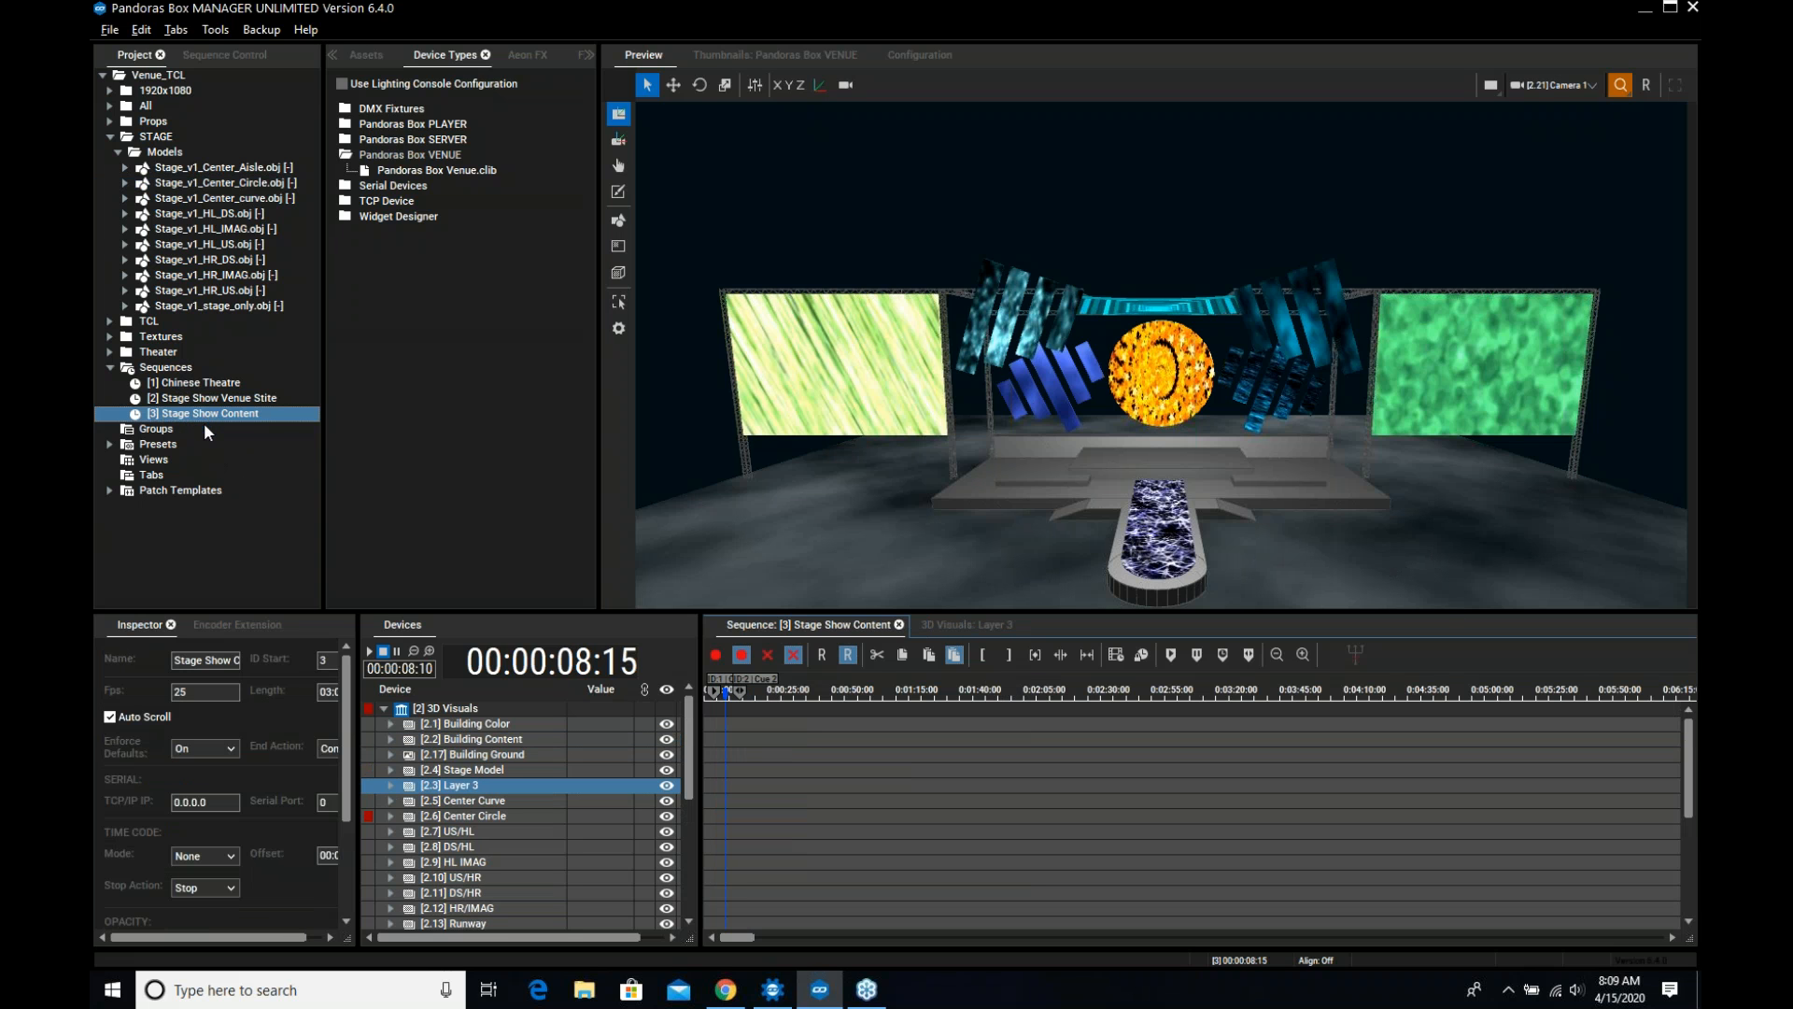
key("space")
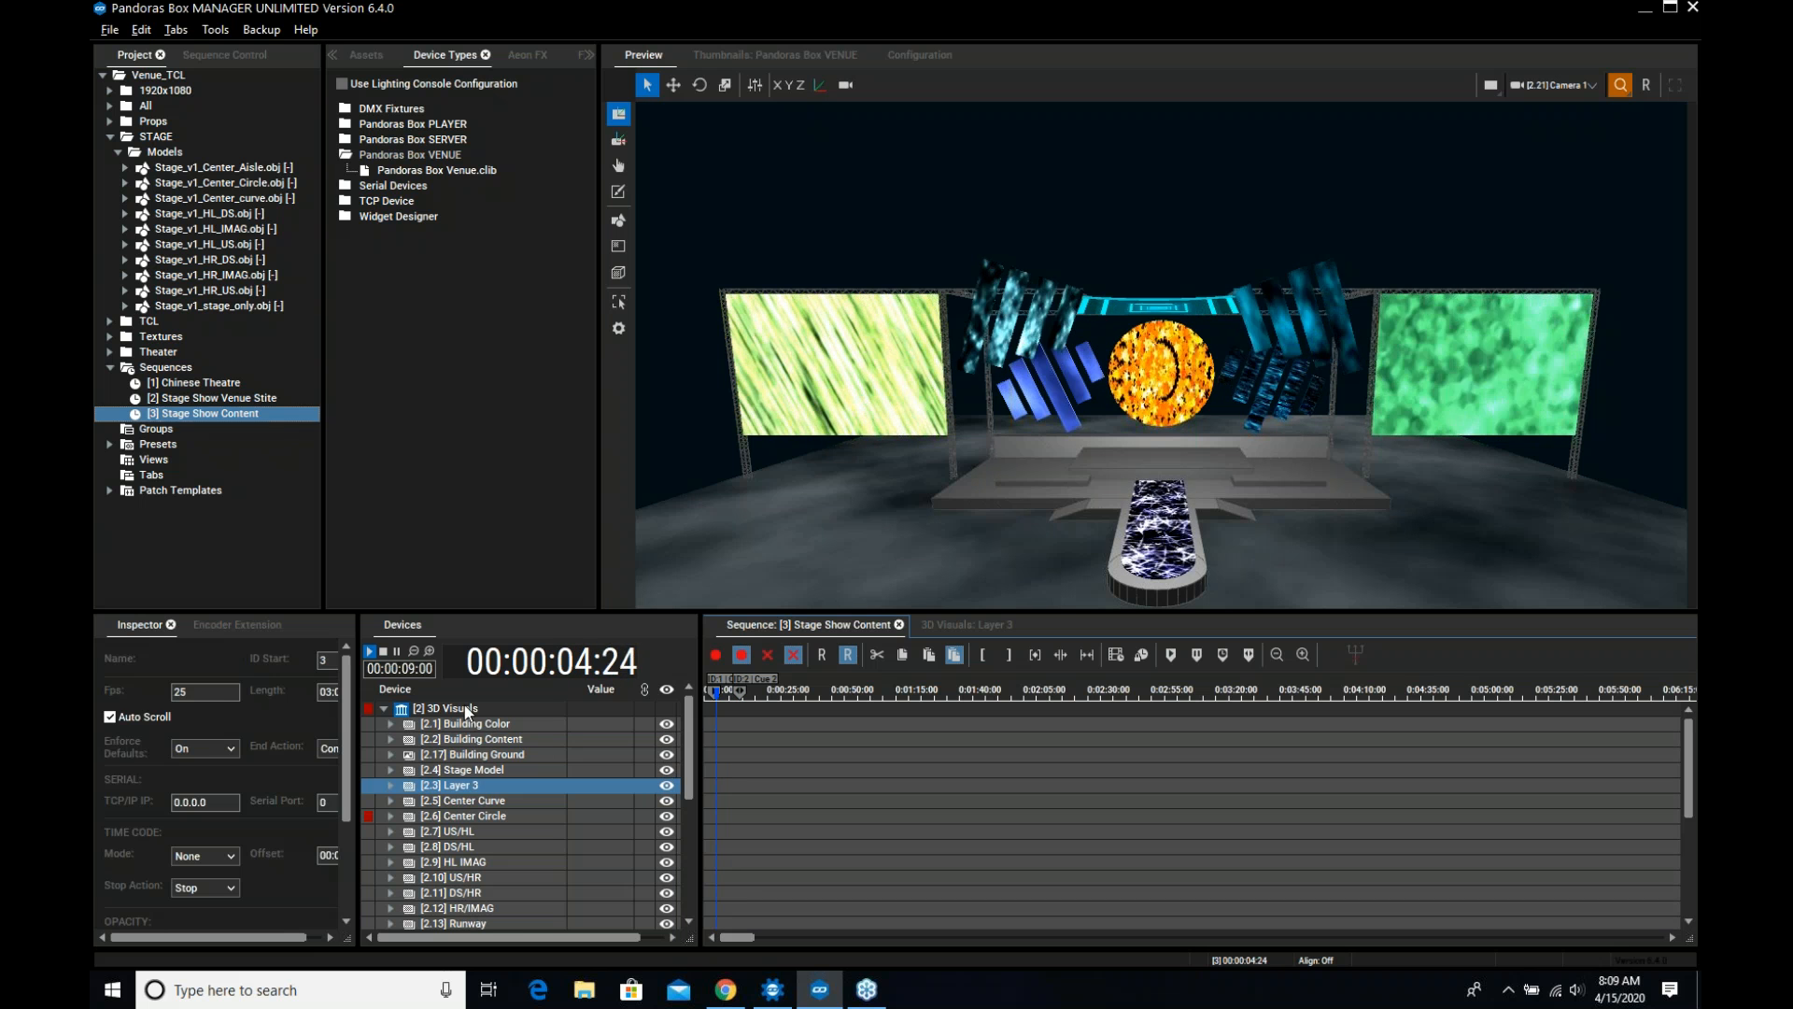
double_click(466, 709)
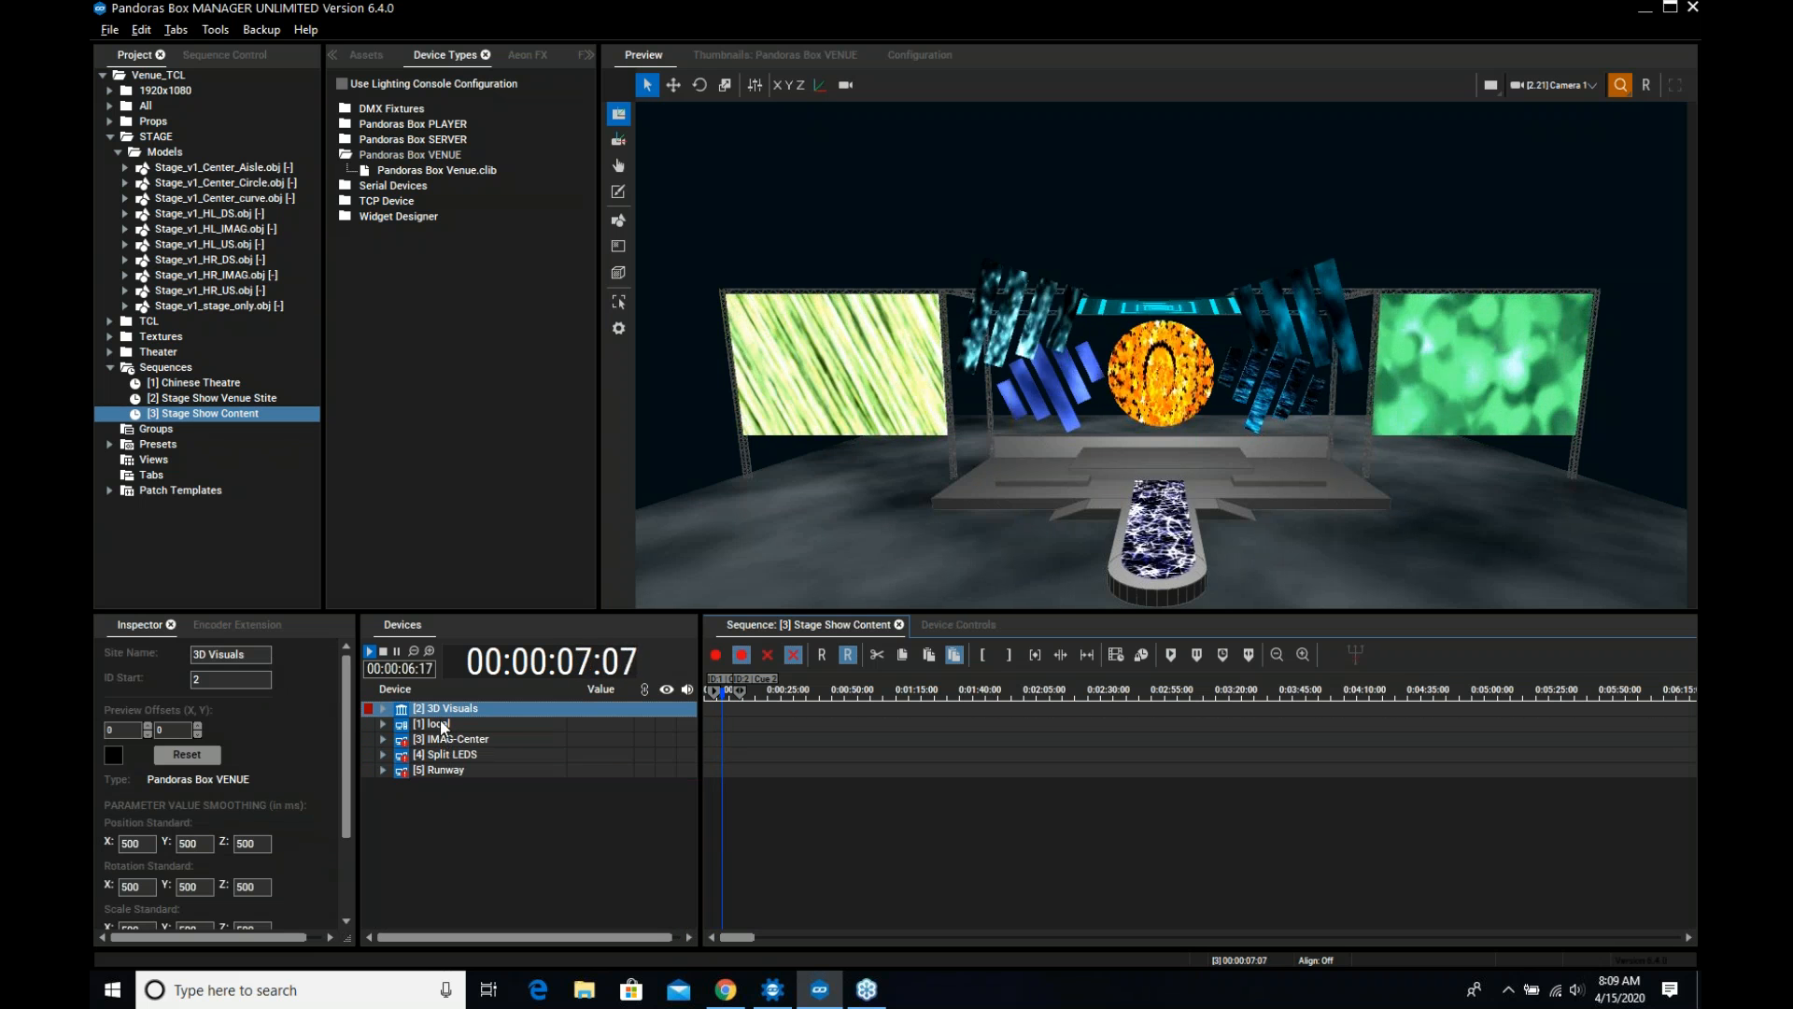
double_click(445, 708)
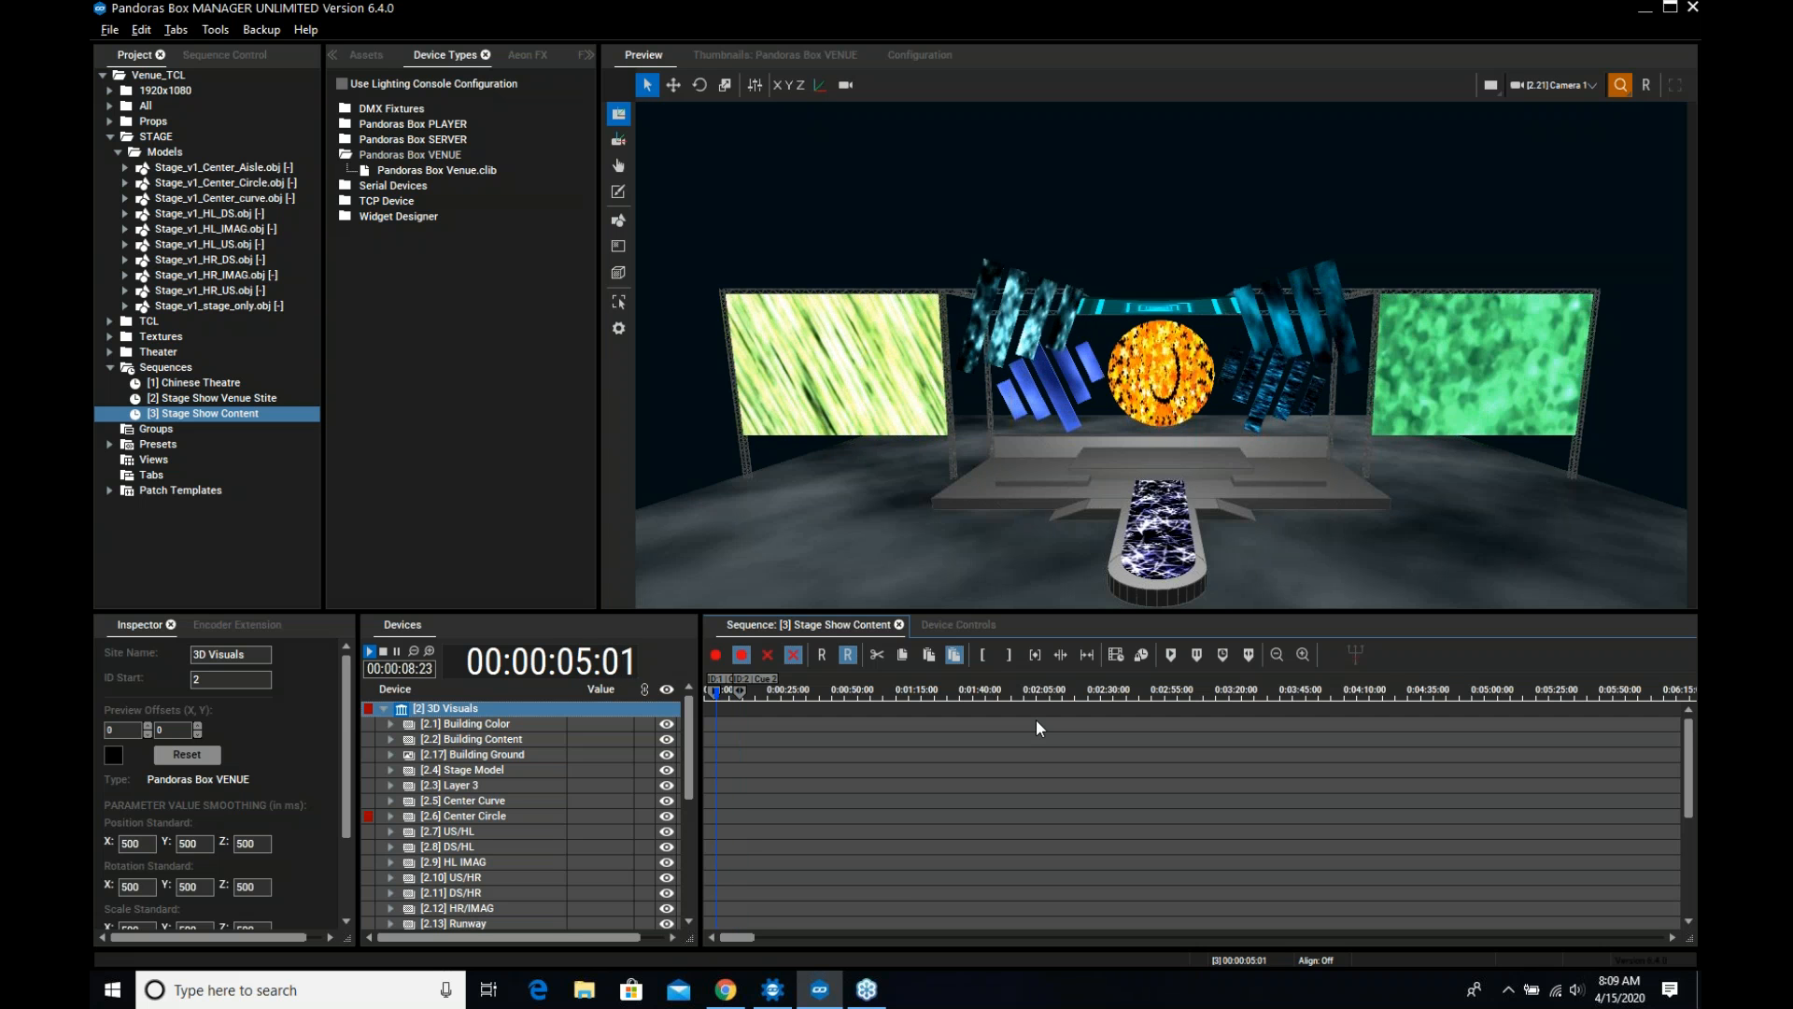
key("space")
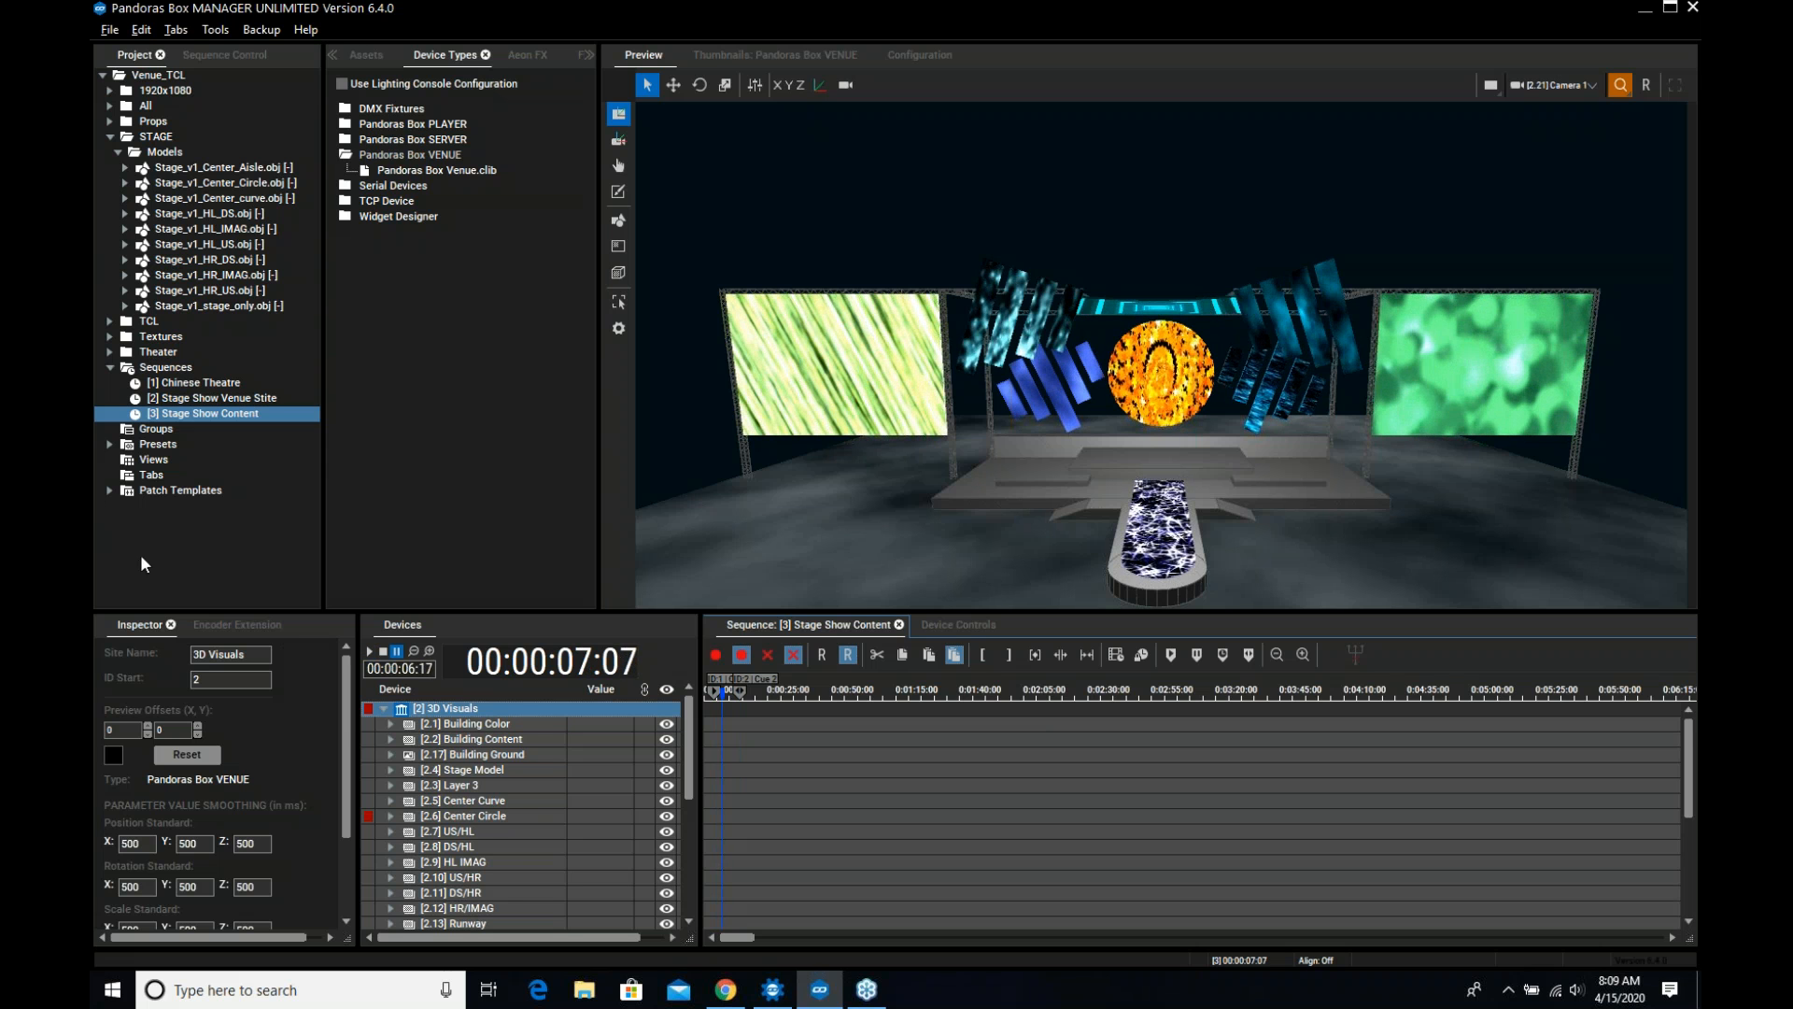
scroll(450, 790, "down", 5)
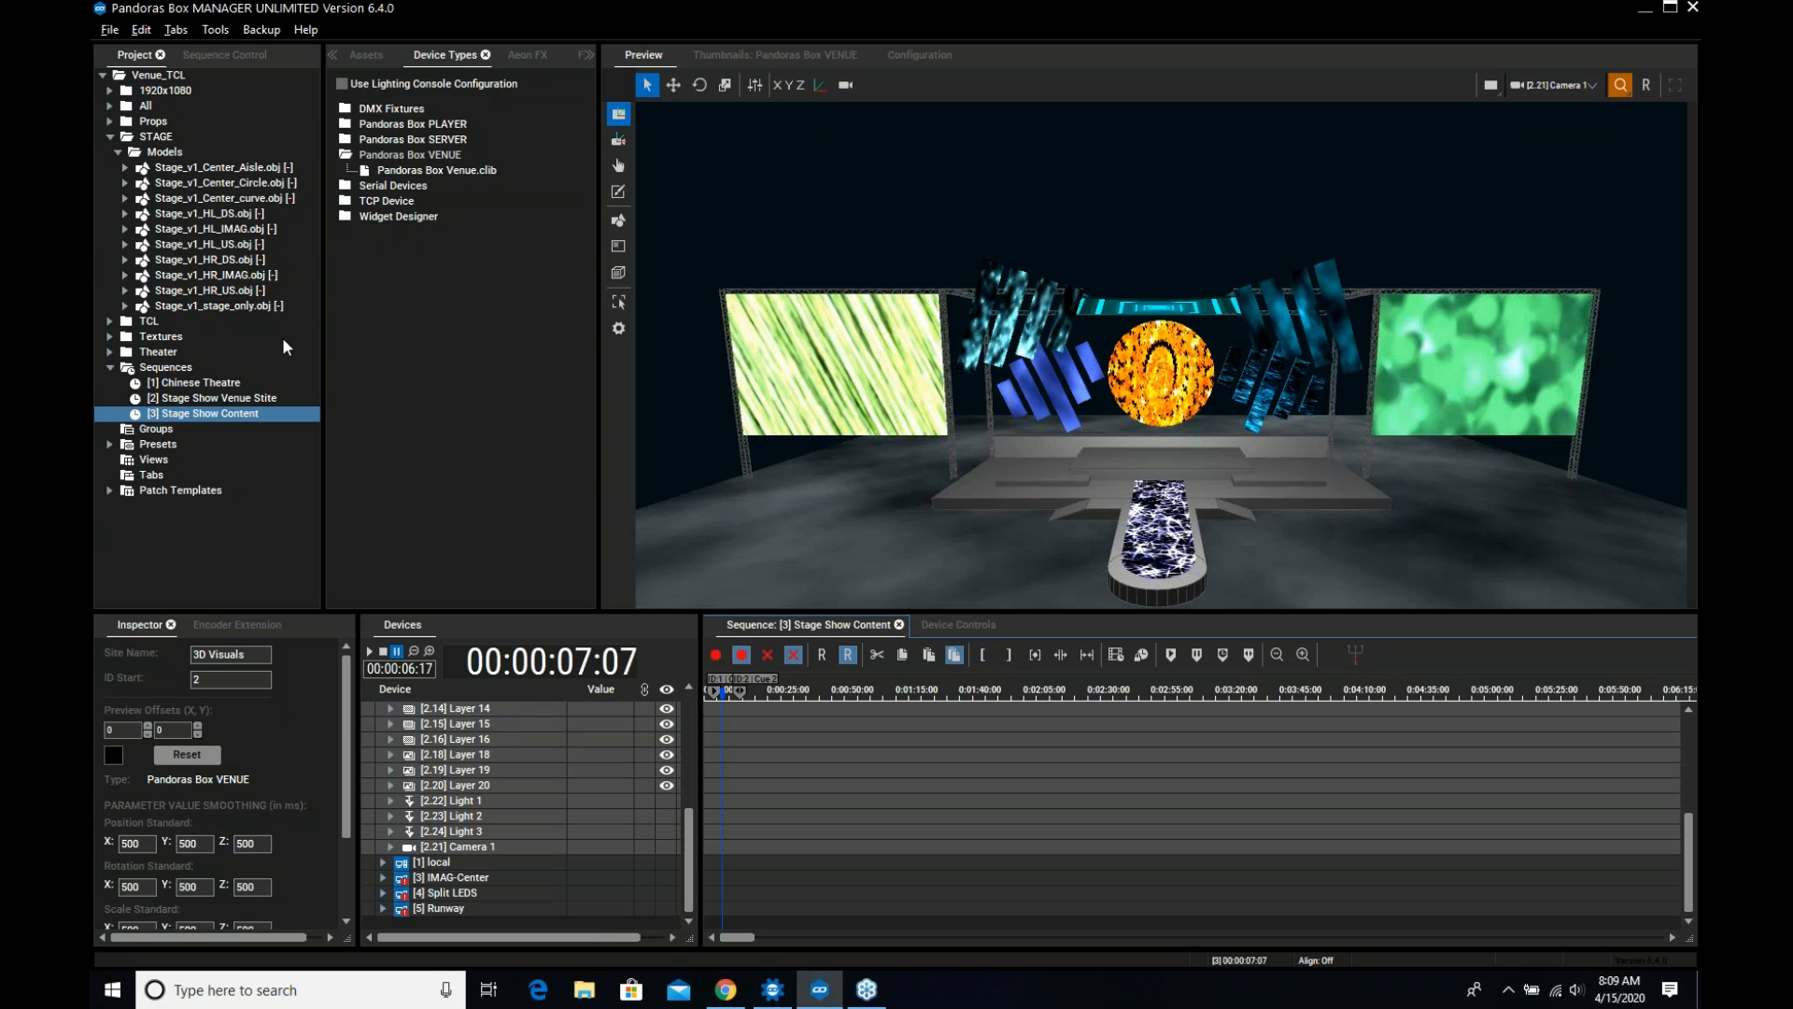
Reopen the Stage Show Venue Stite sequence, select Camera 1 and enable camera rectangles and camera frustums for the local preview
double_click(210, 398)
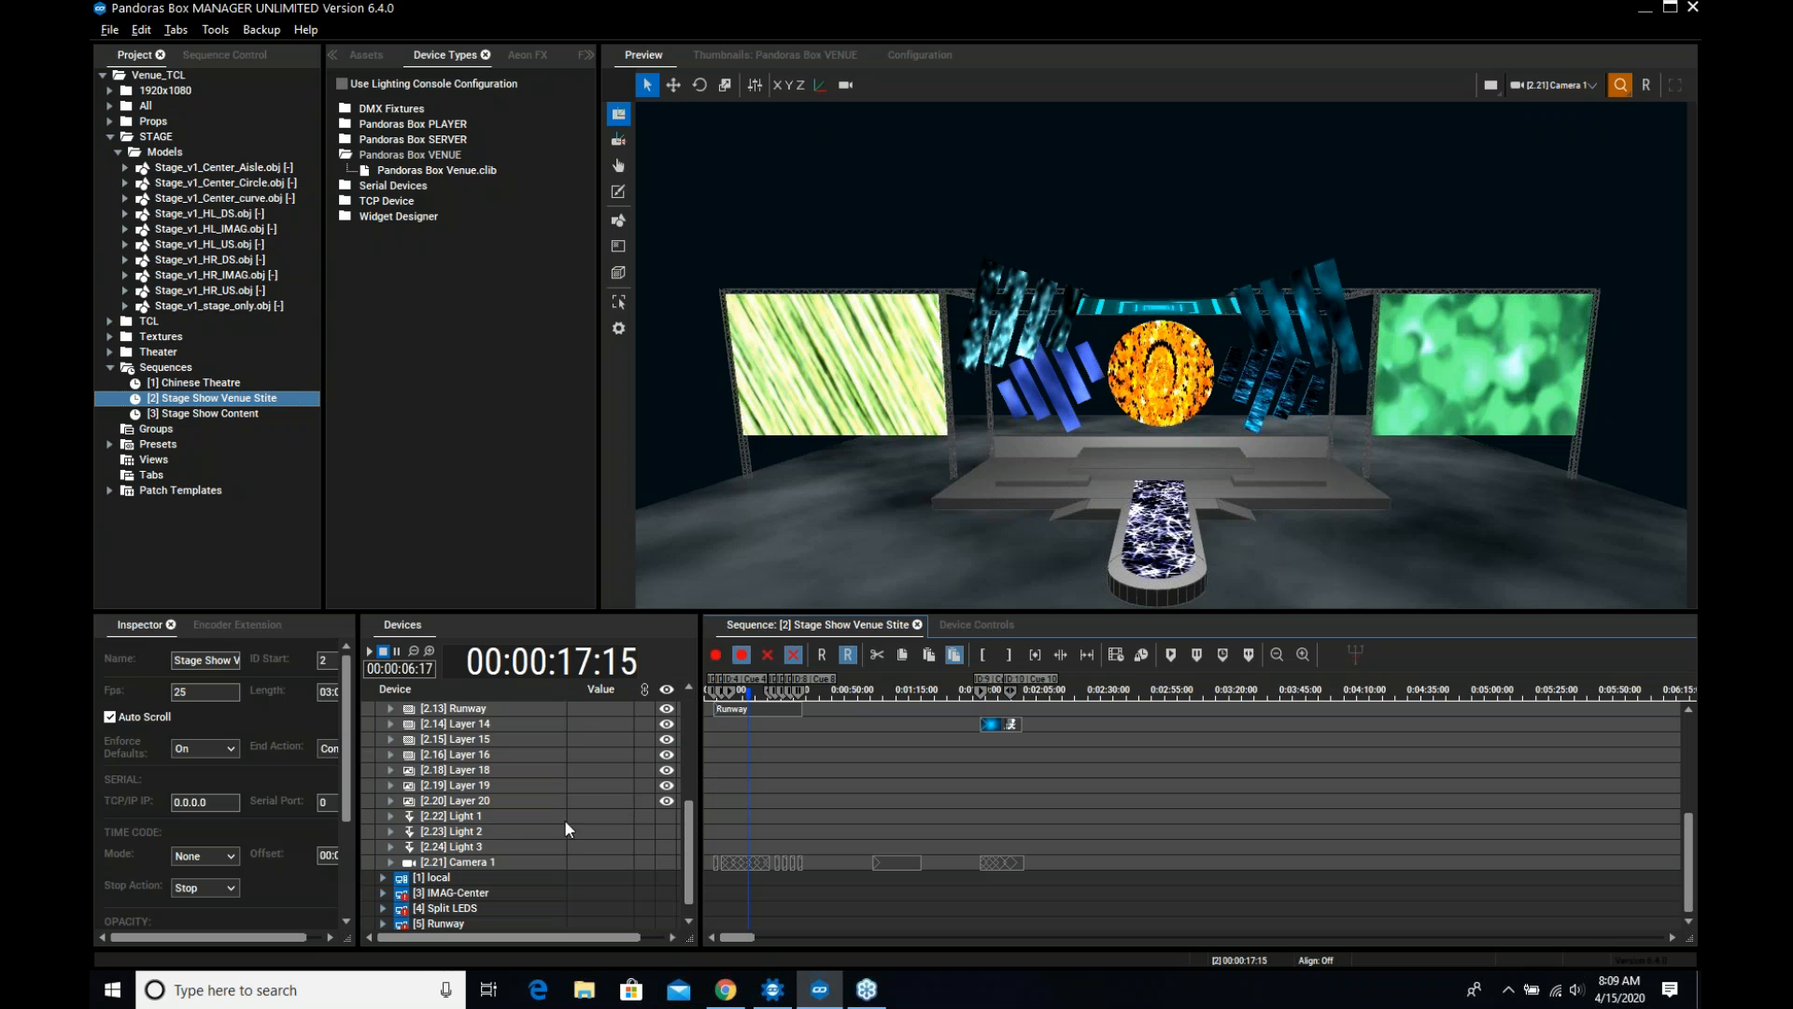
left_click(495, 863)
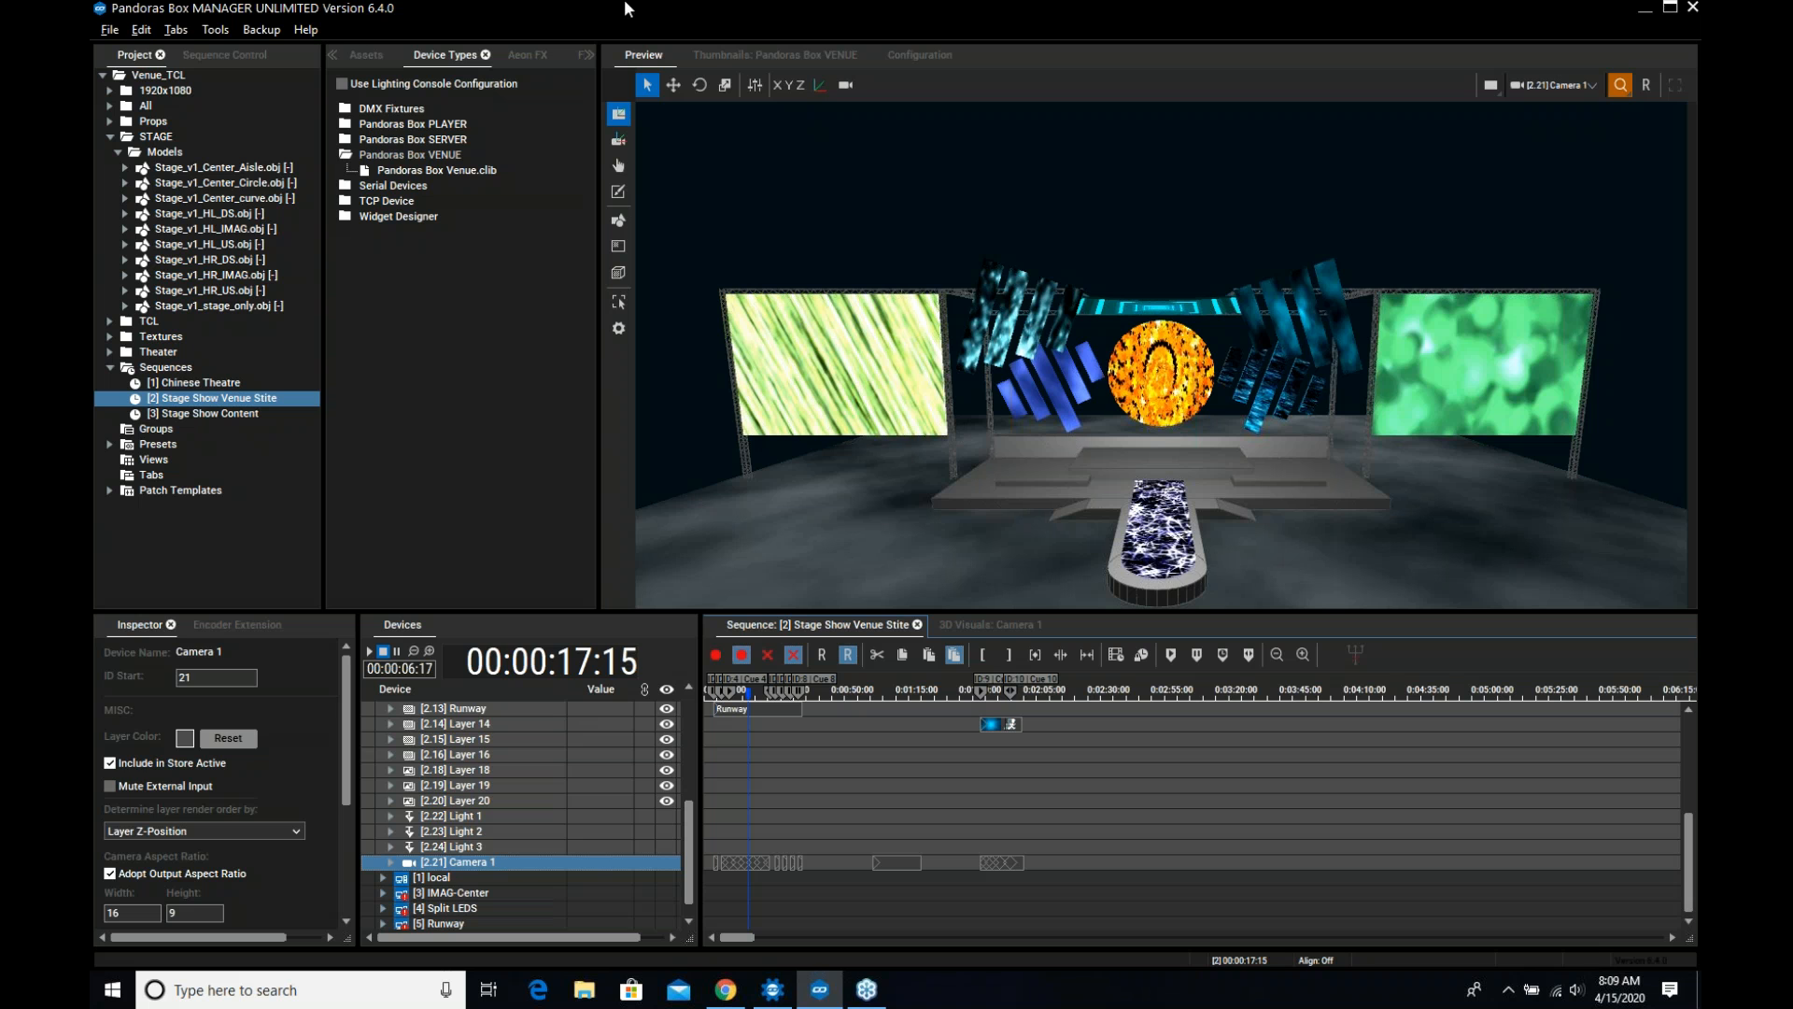
left_click(912, 55)
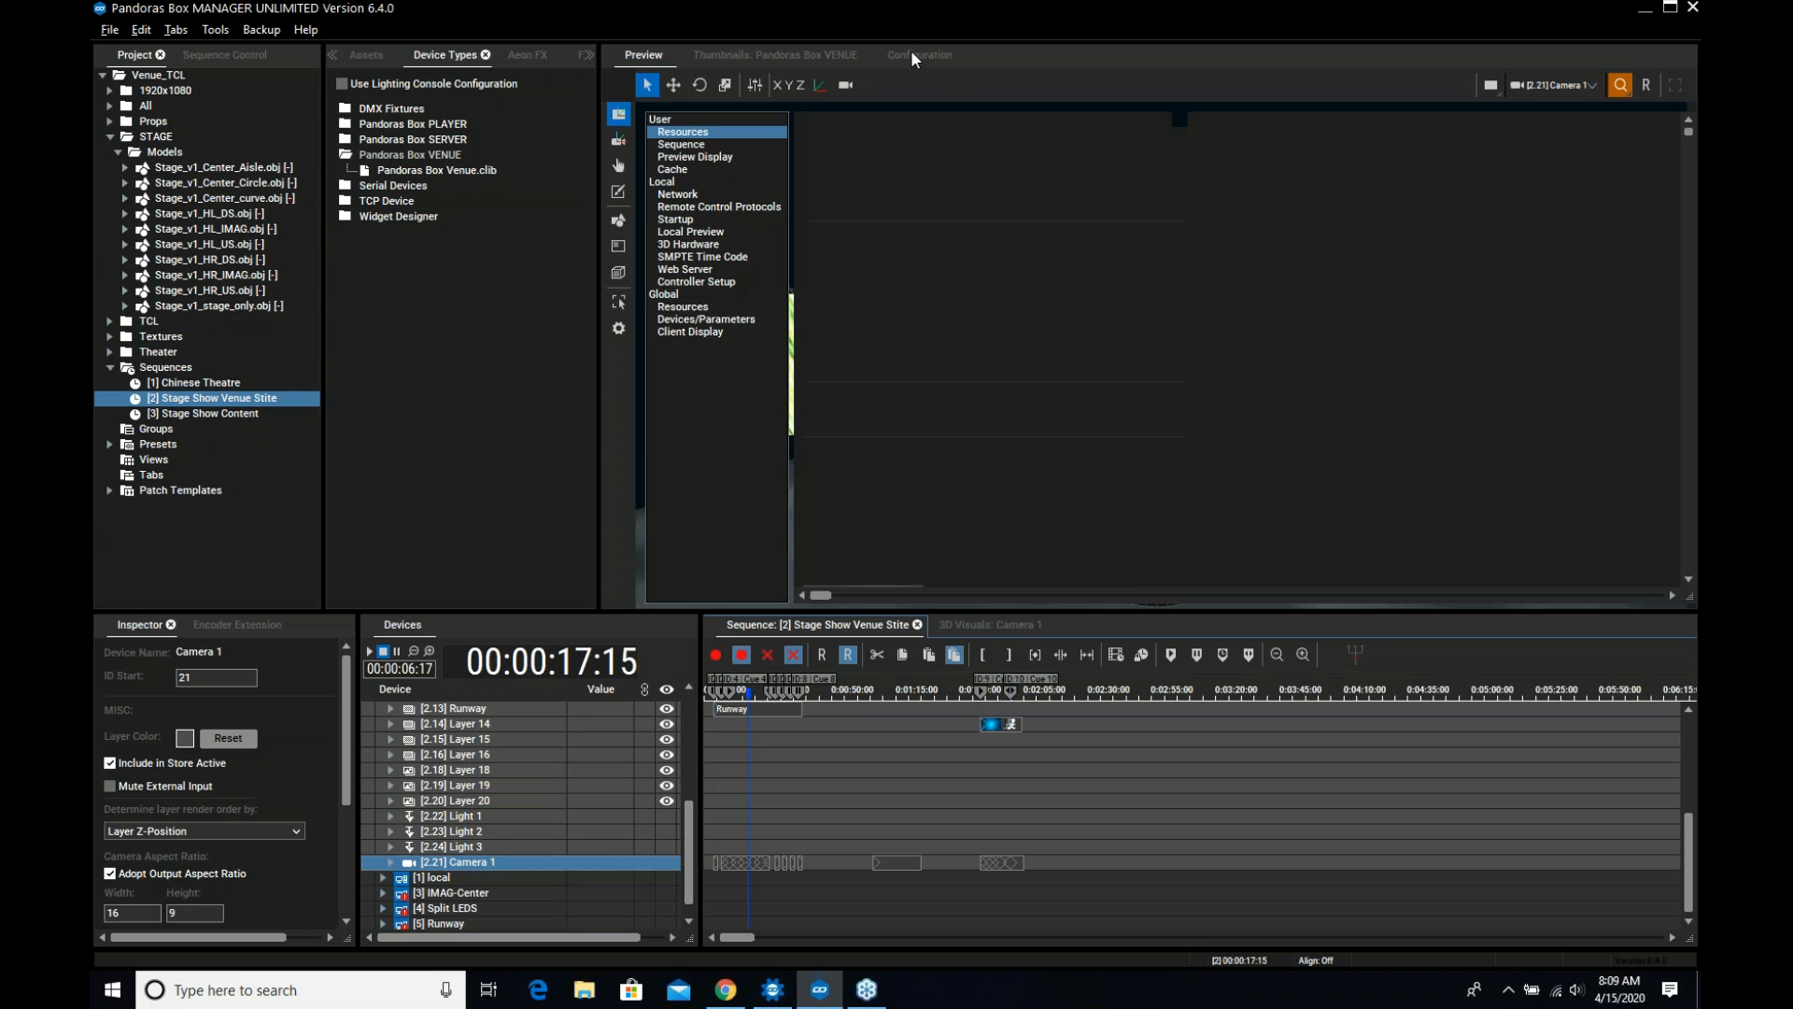
left_click(682, 124)
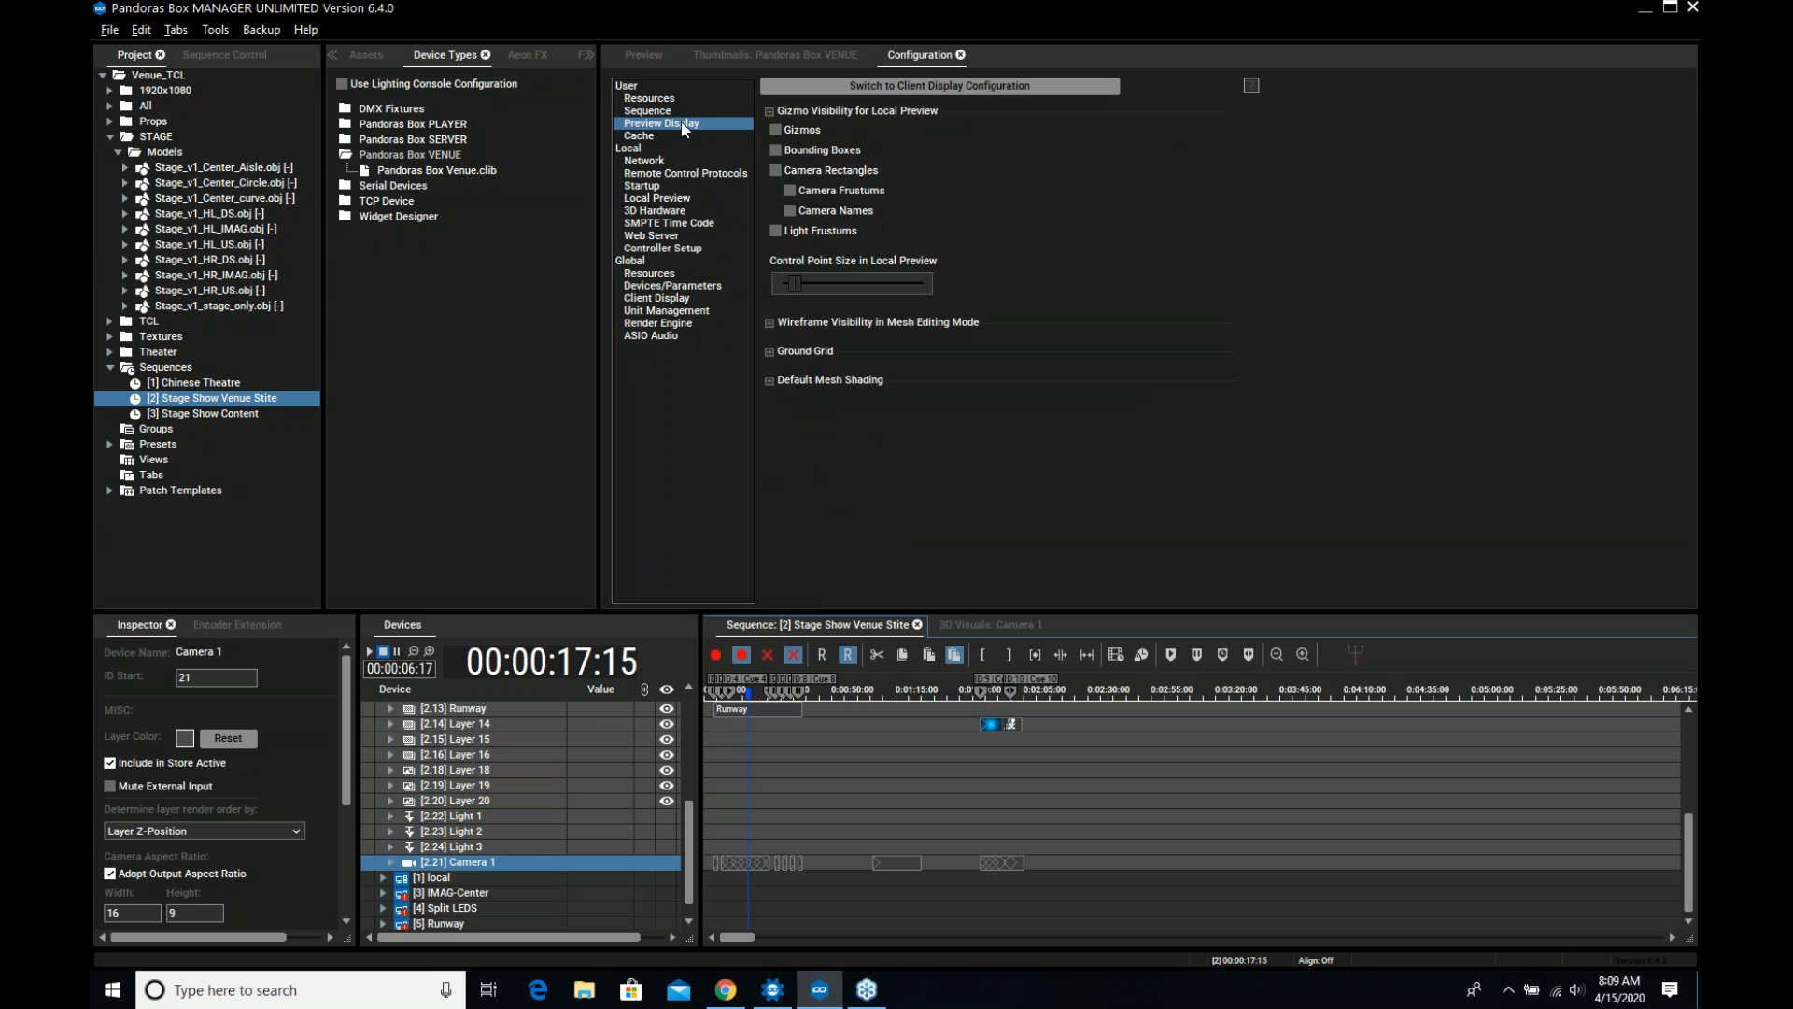
left_click(775, 171)
left_click(790, 191)
left_click(644, 56)
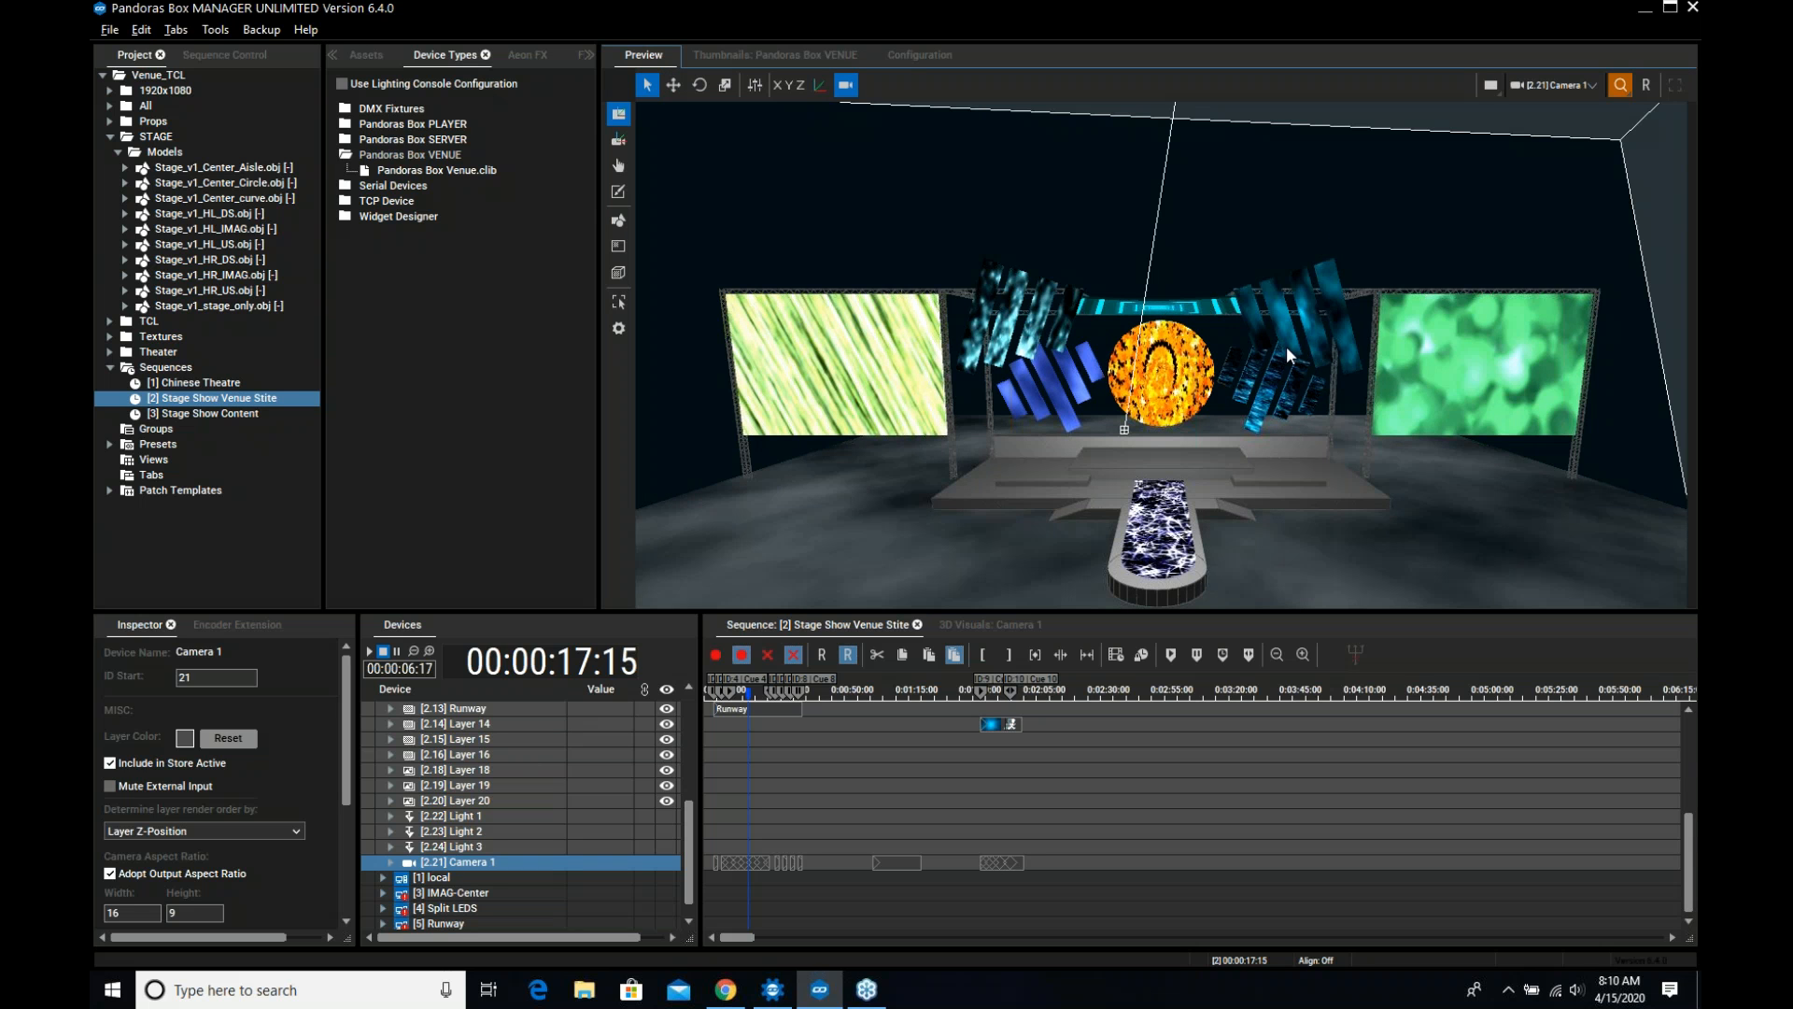
View Camera 1's frustum from farther back in the preview and move the playhead to about 00:00:13
scroll(1159, 380, "down", 3)
scroll(1159, 380, "up", 4)
scroll(1154, 378, "down", 4)
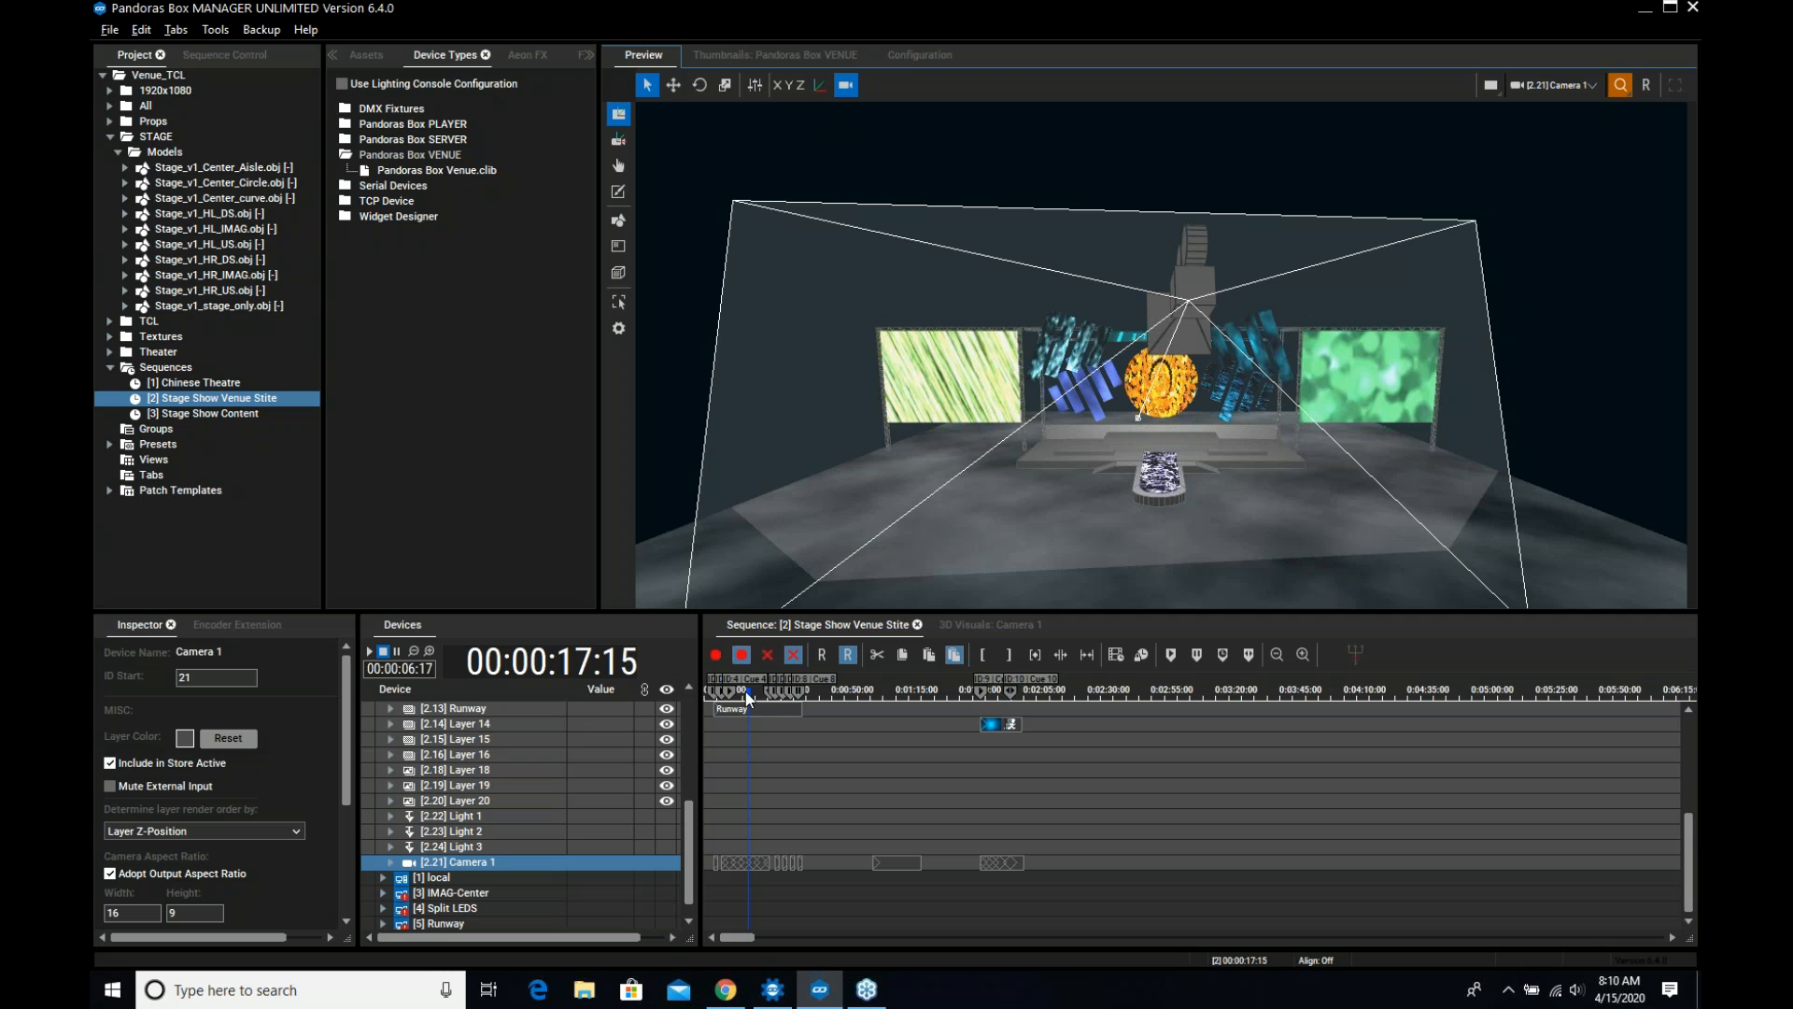
mouse_move(747, 695)
left_mouse_down()
mouse_move(729, 694)
mouse_move(763, 695)
mouse_move(742, 692)
left_mouse_up()
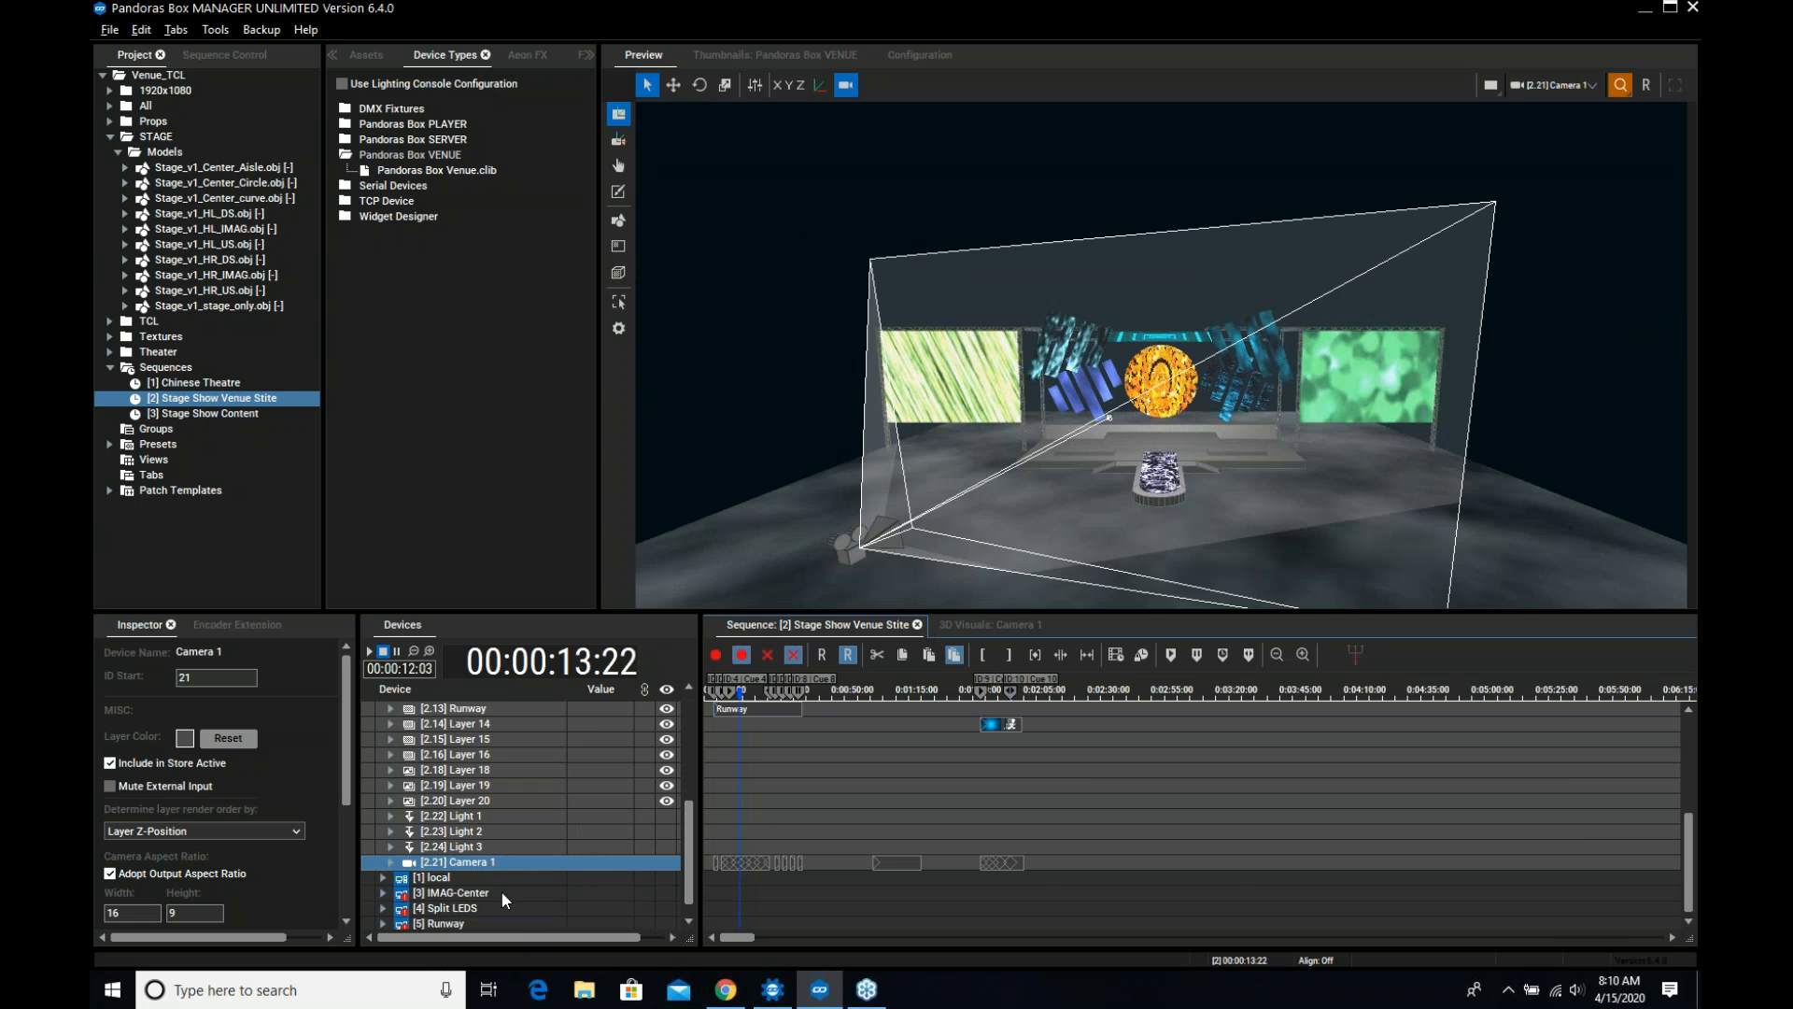
Look at Camera 1's parameter values, and expand its parameter tracks in the sequence with the timeline magnified around its keyframes
left_click(999, 624)
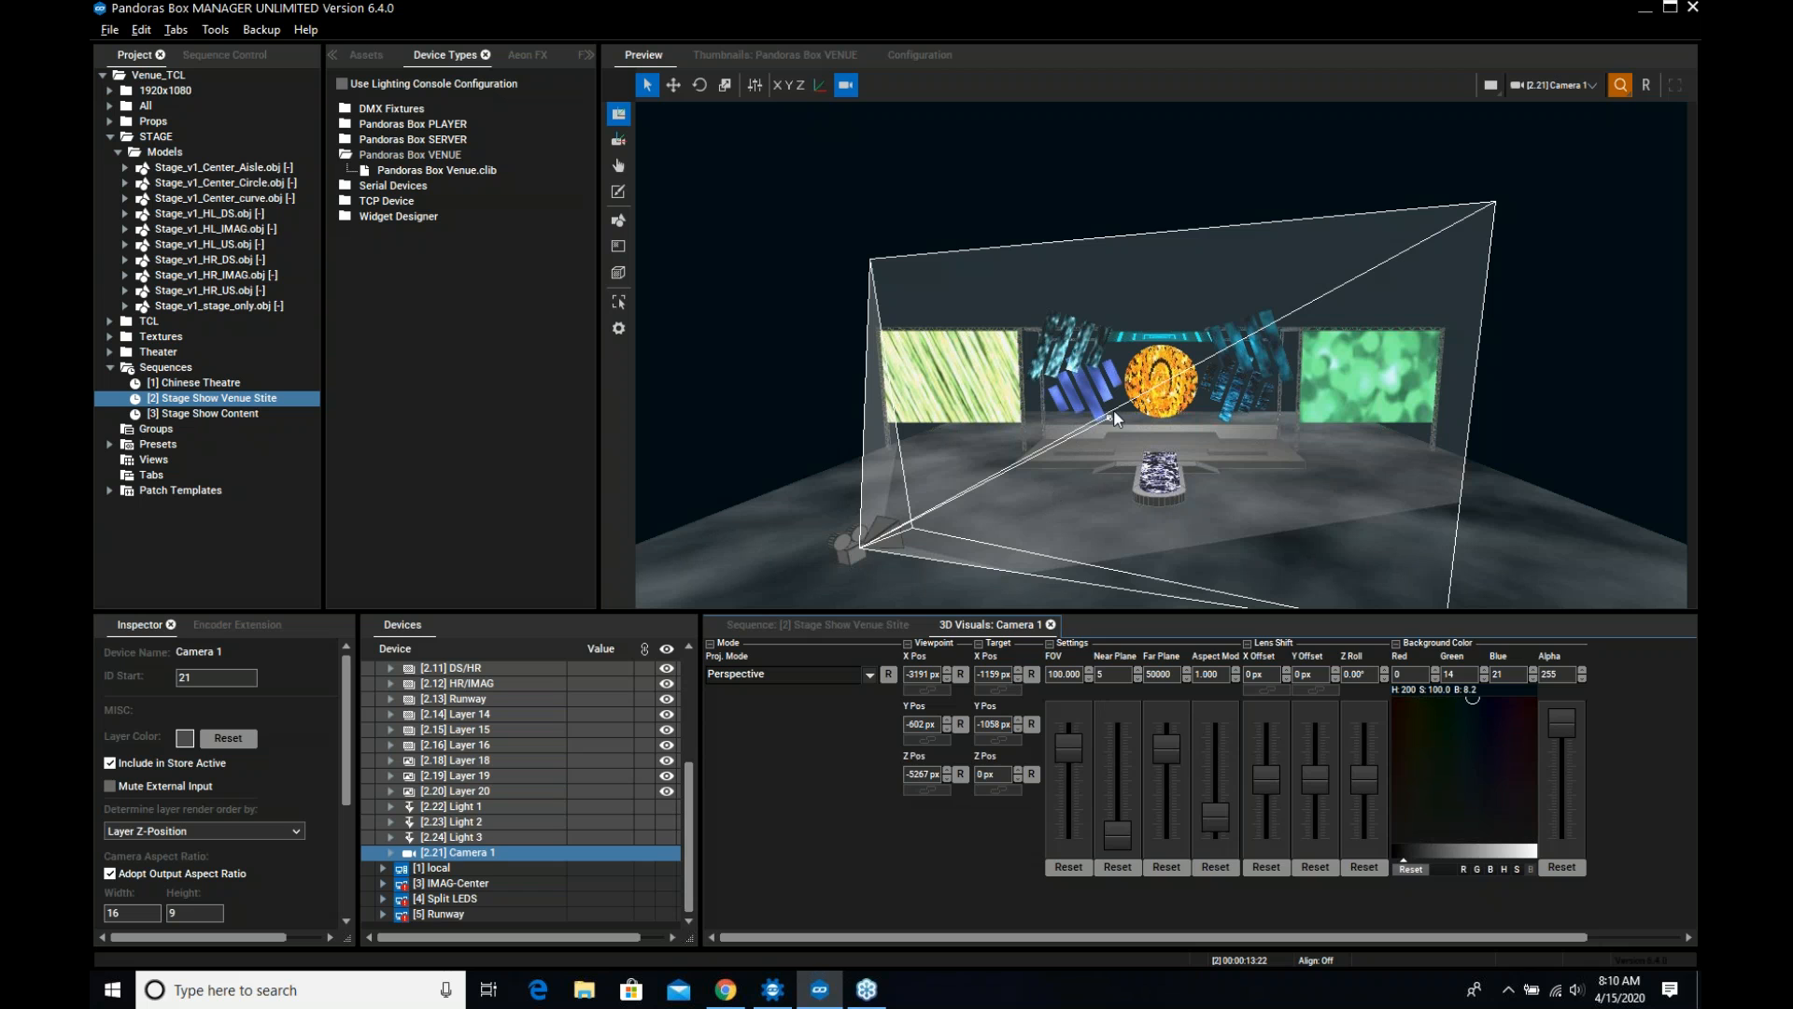
left_click(802, 624)
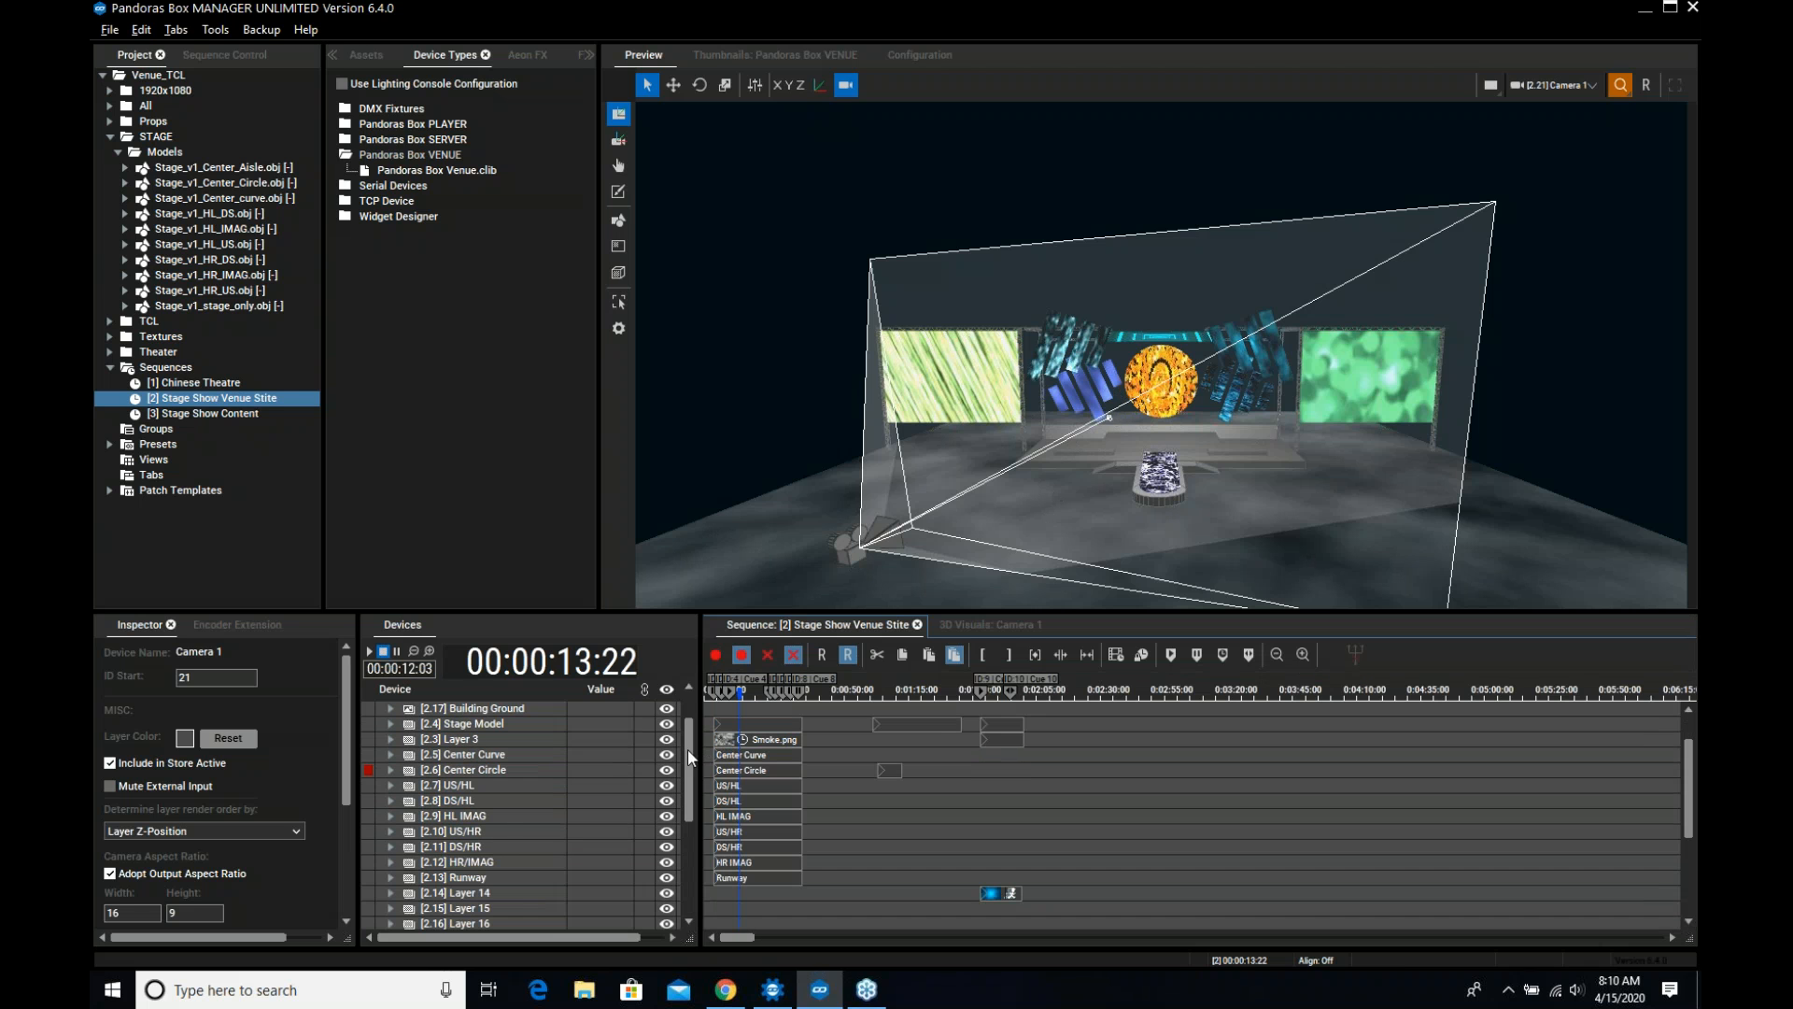
scroll(677, 827, "down", 3)
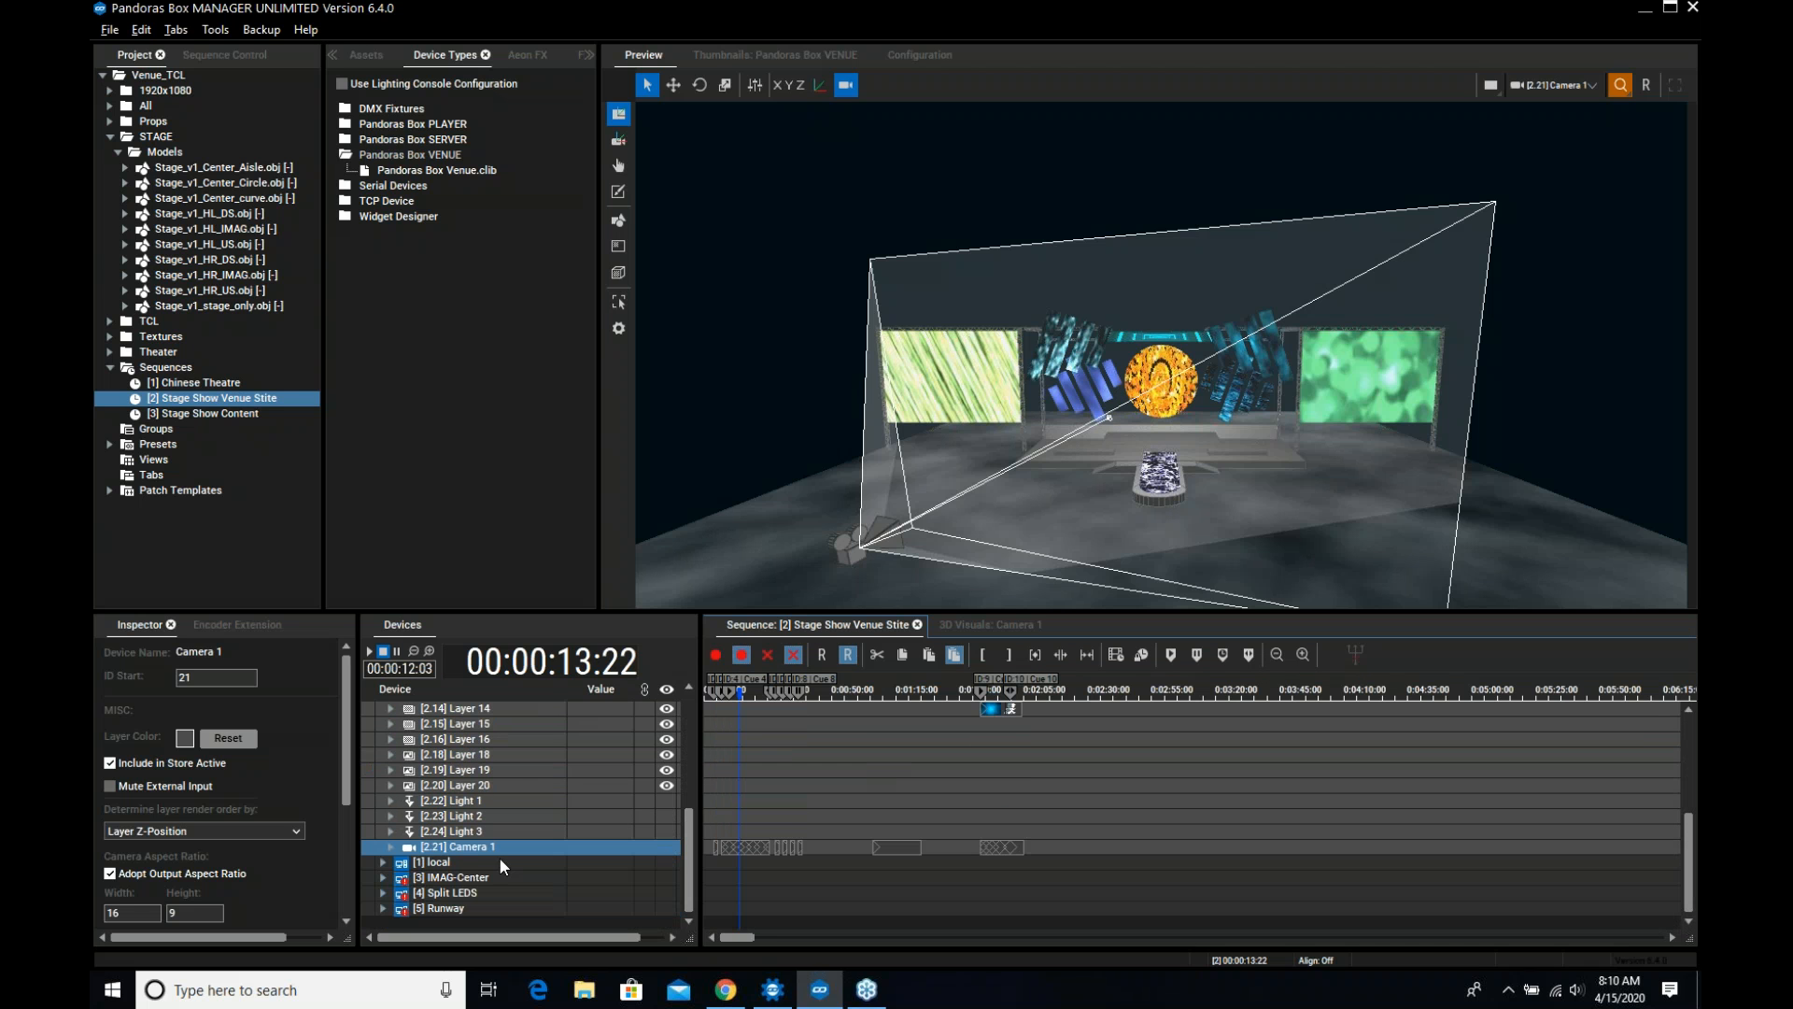
left_click(389, 845)
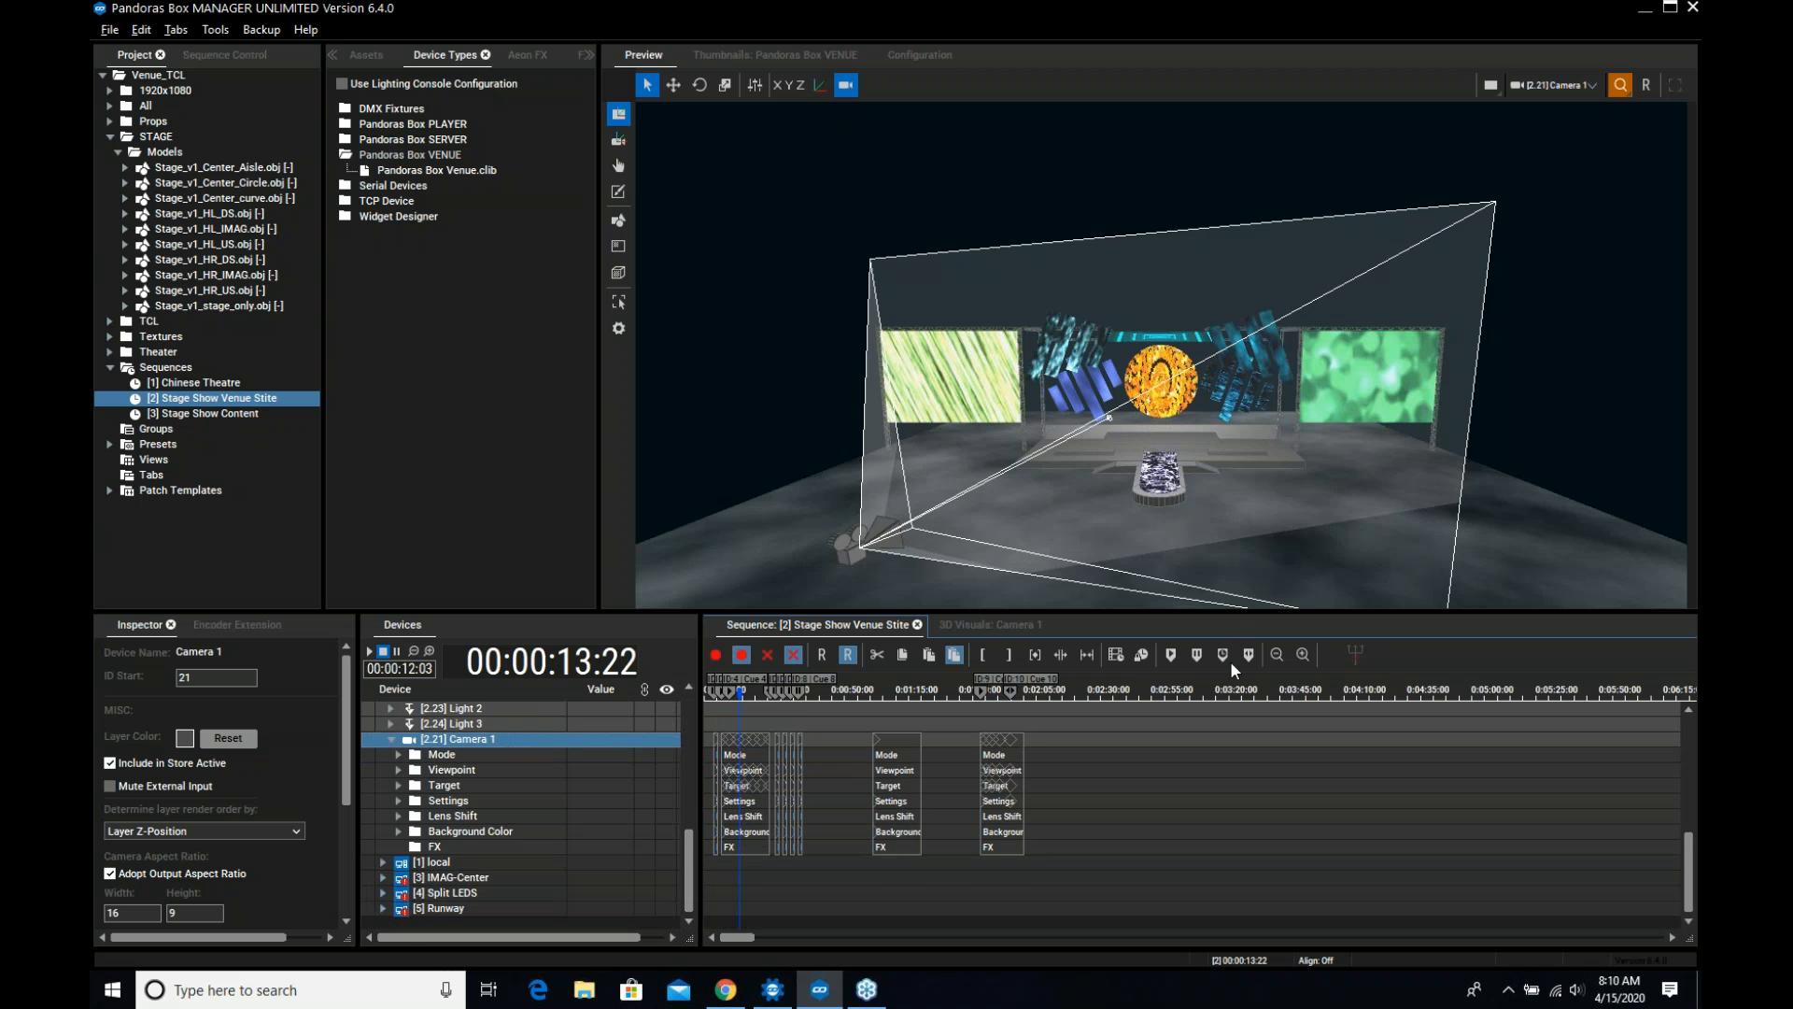
left_click(1303, 654)
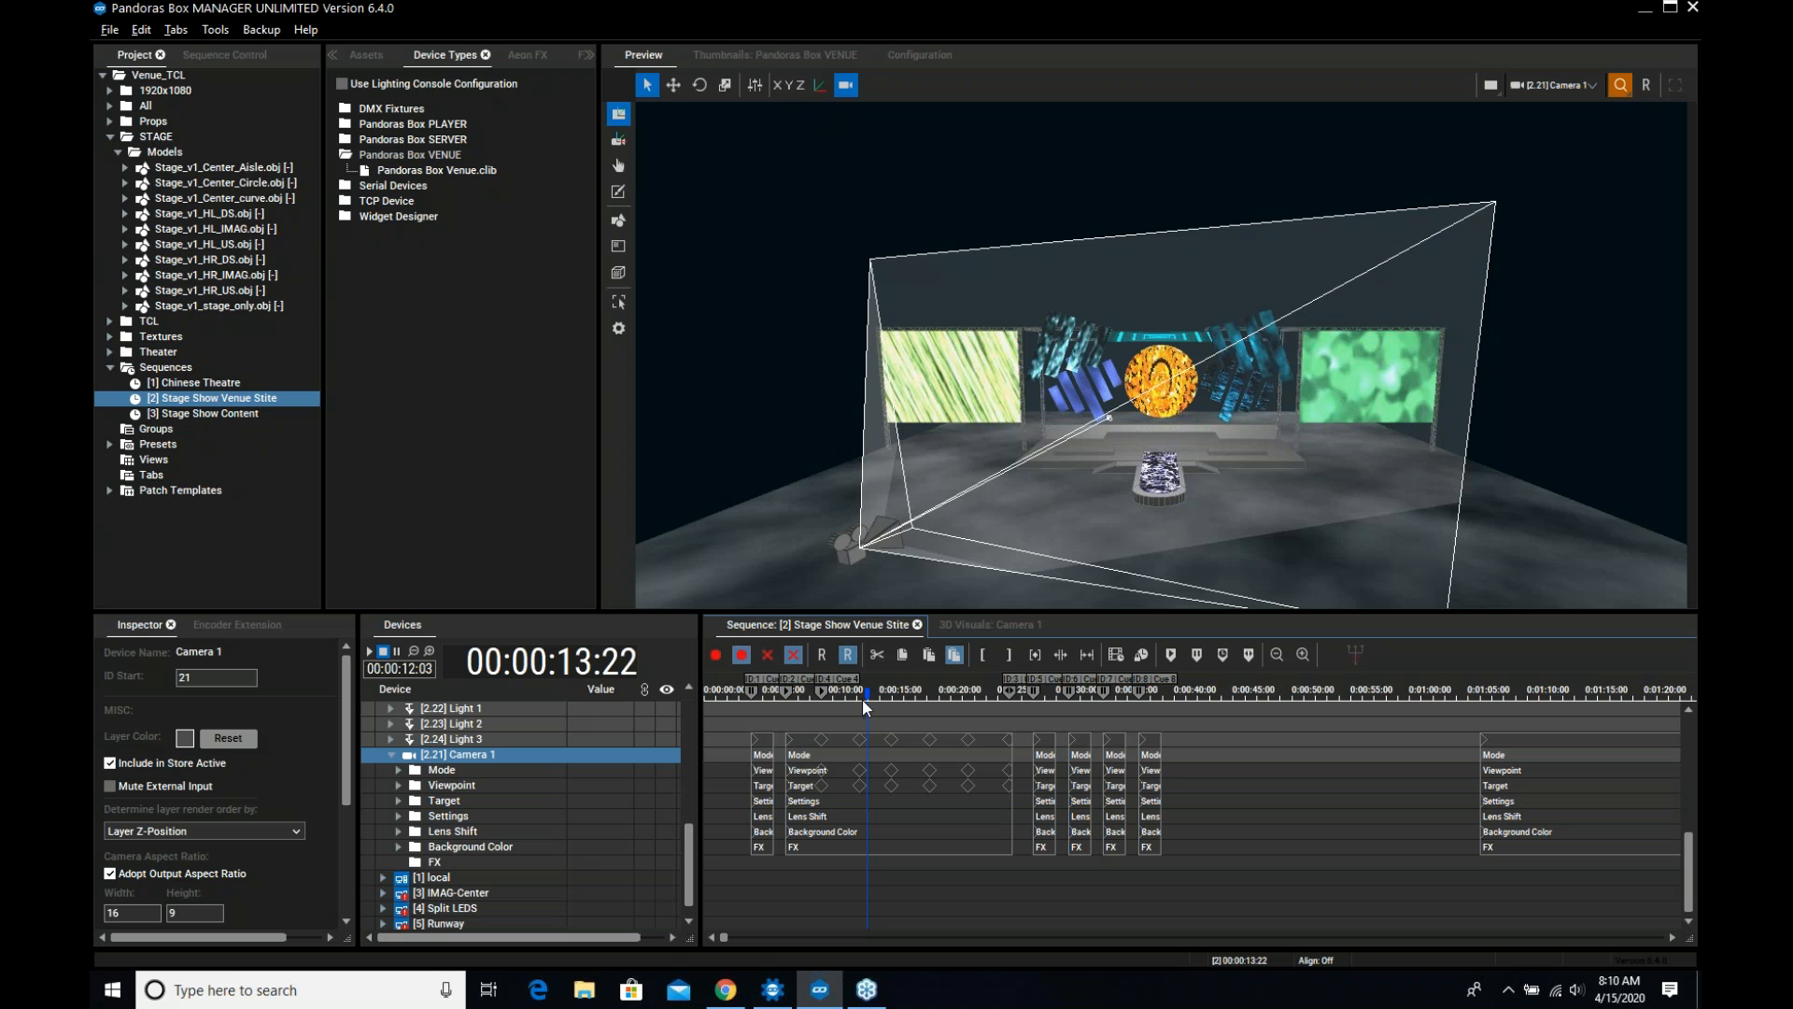
Play the Stage Show Venue Stite sequence and switch the preview to look through [2.21] Camera 1
key("space")
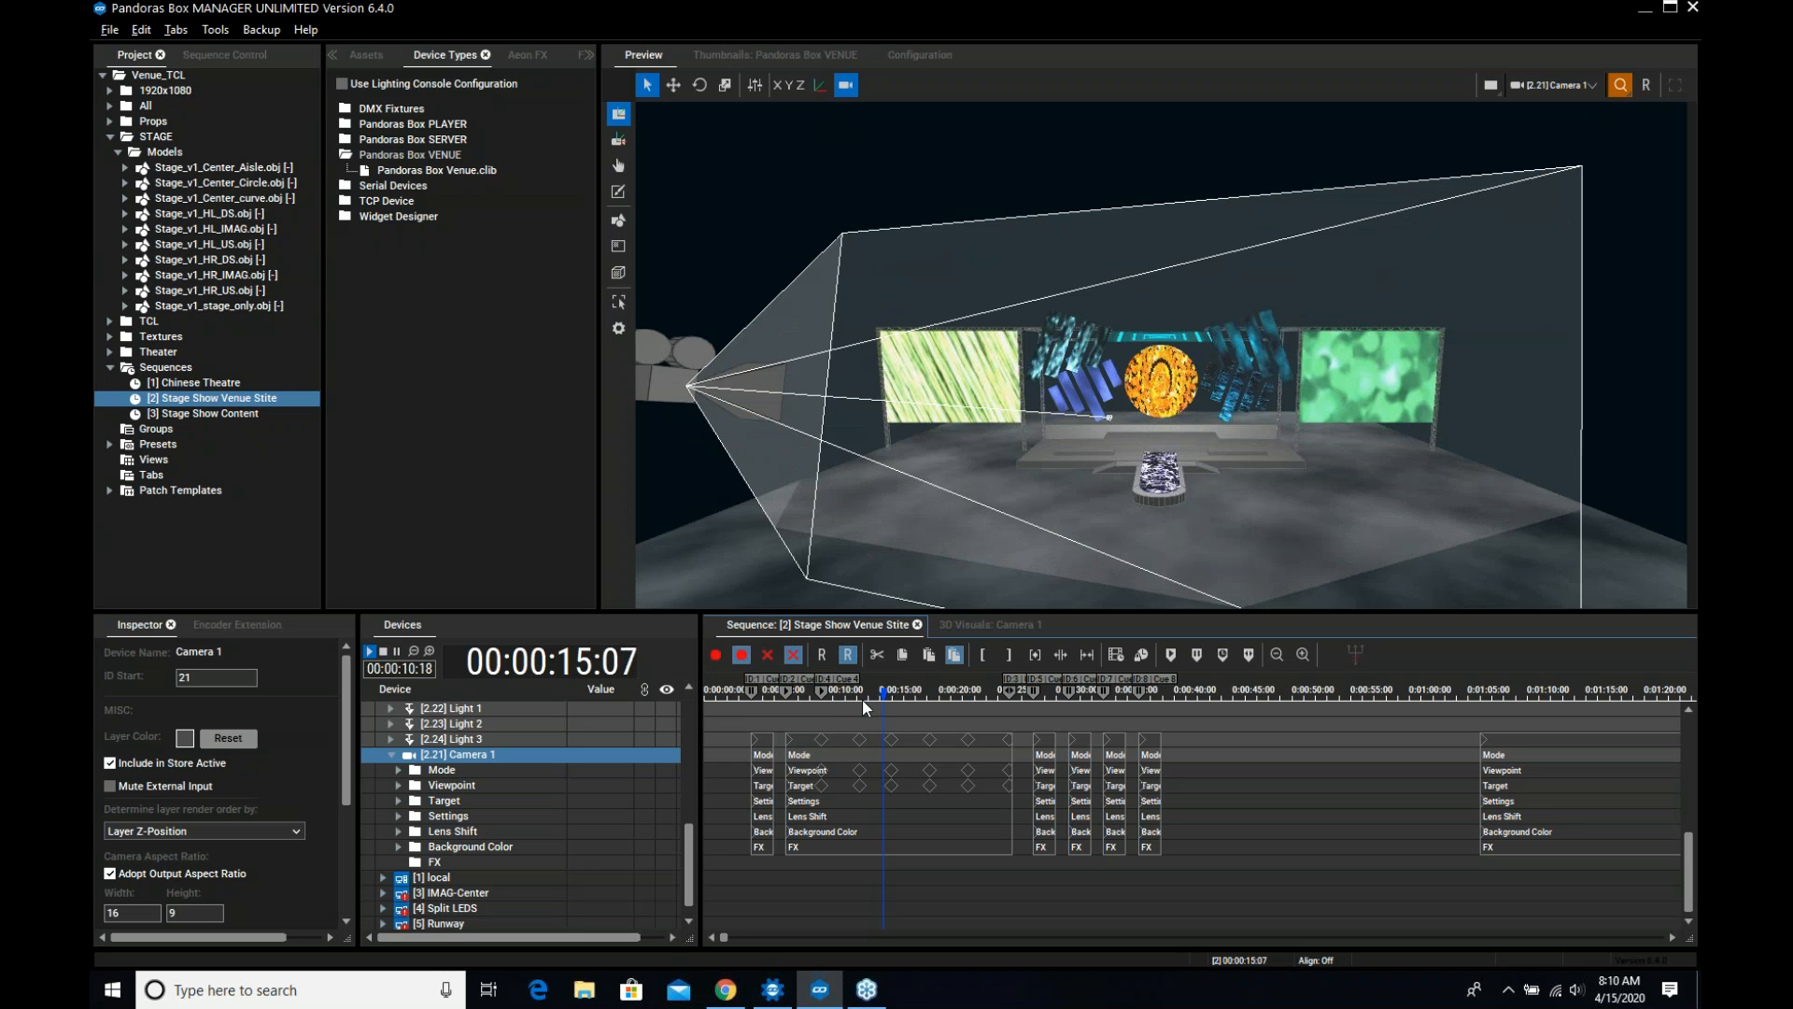
left_click(1555, 86)
left_click(1562, 160)
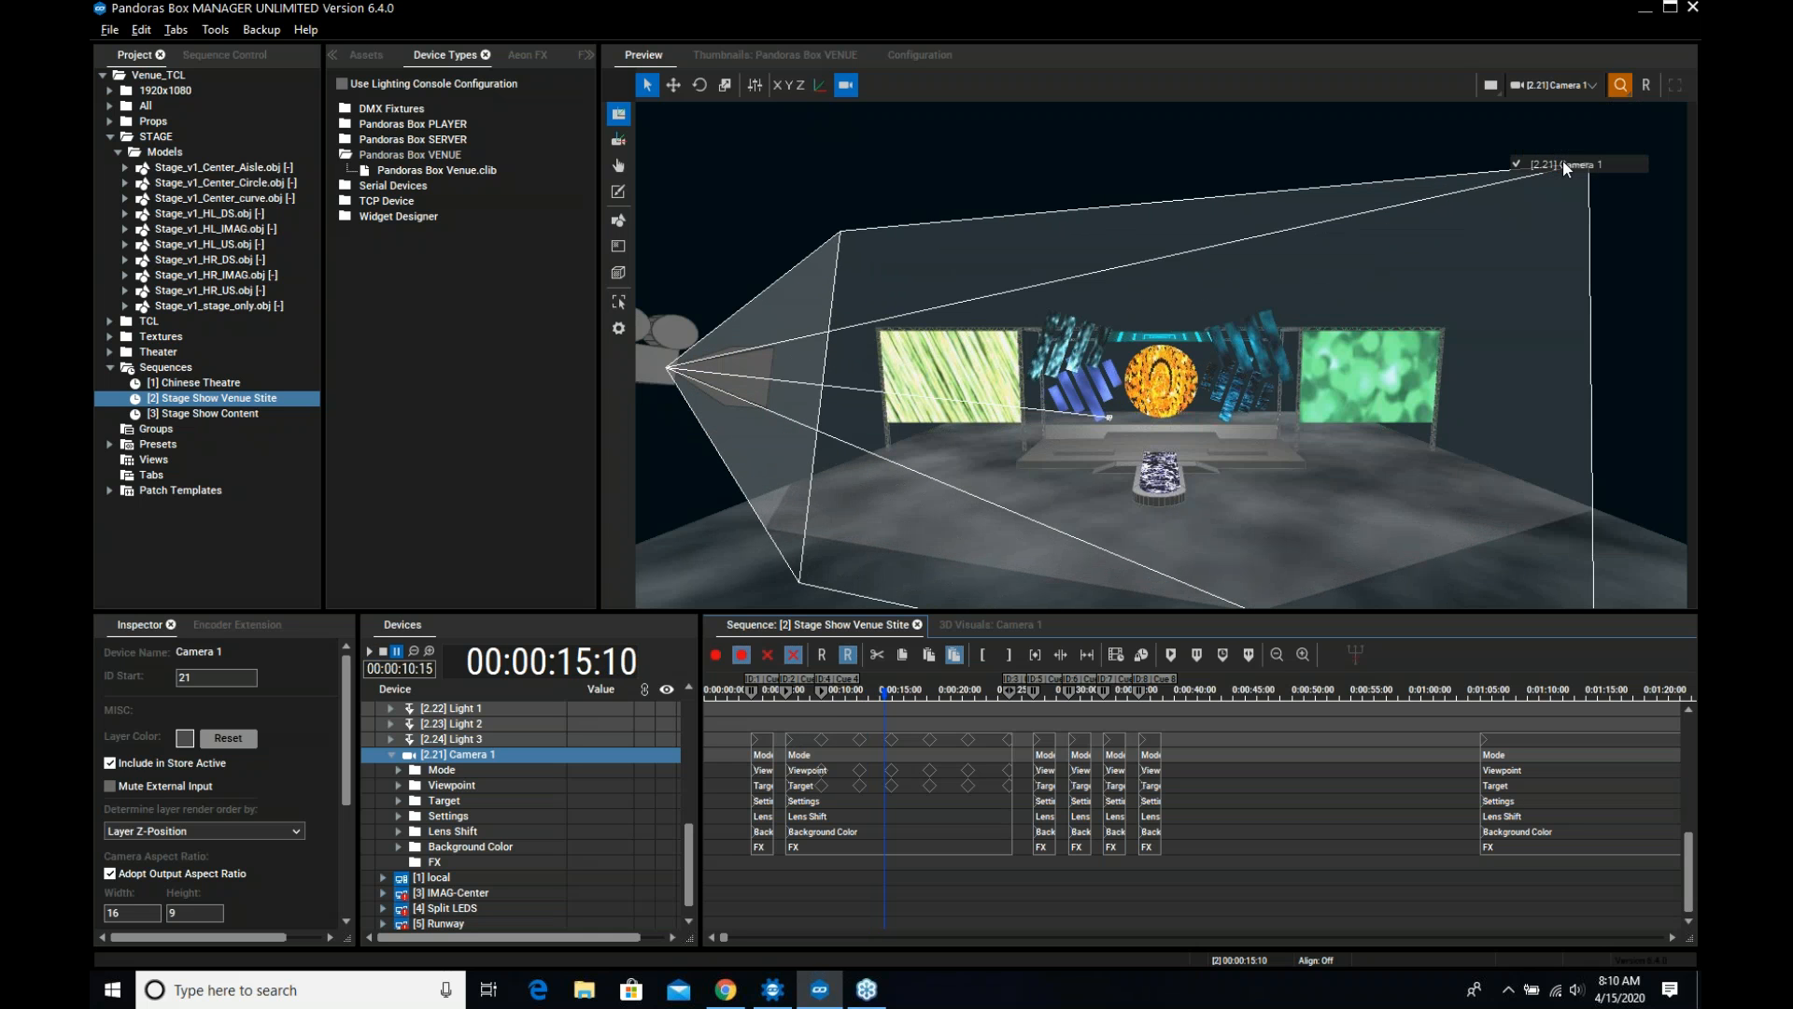
key("space")
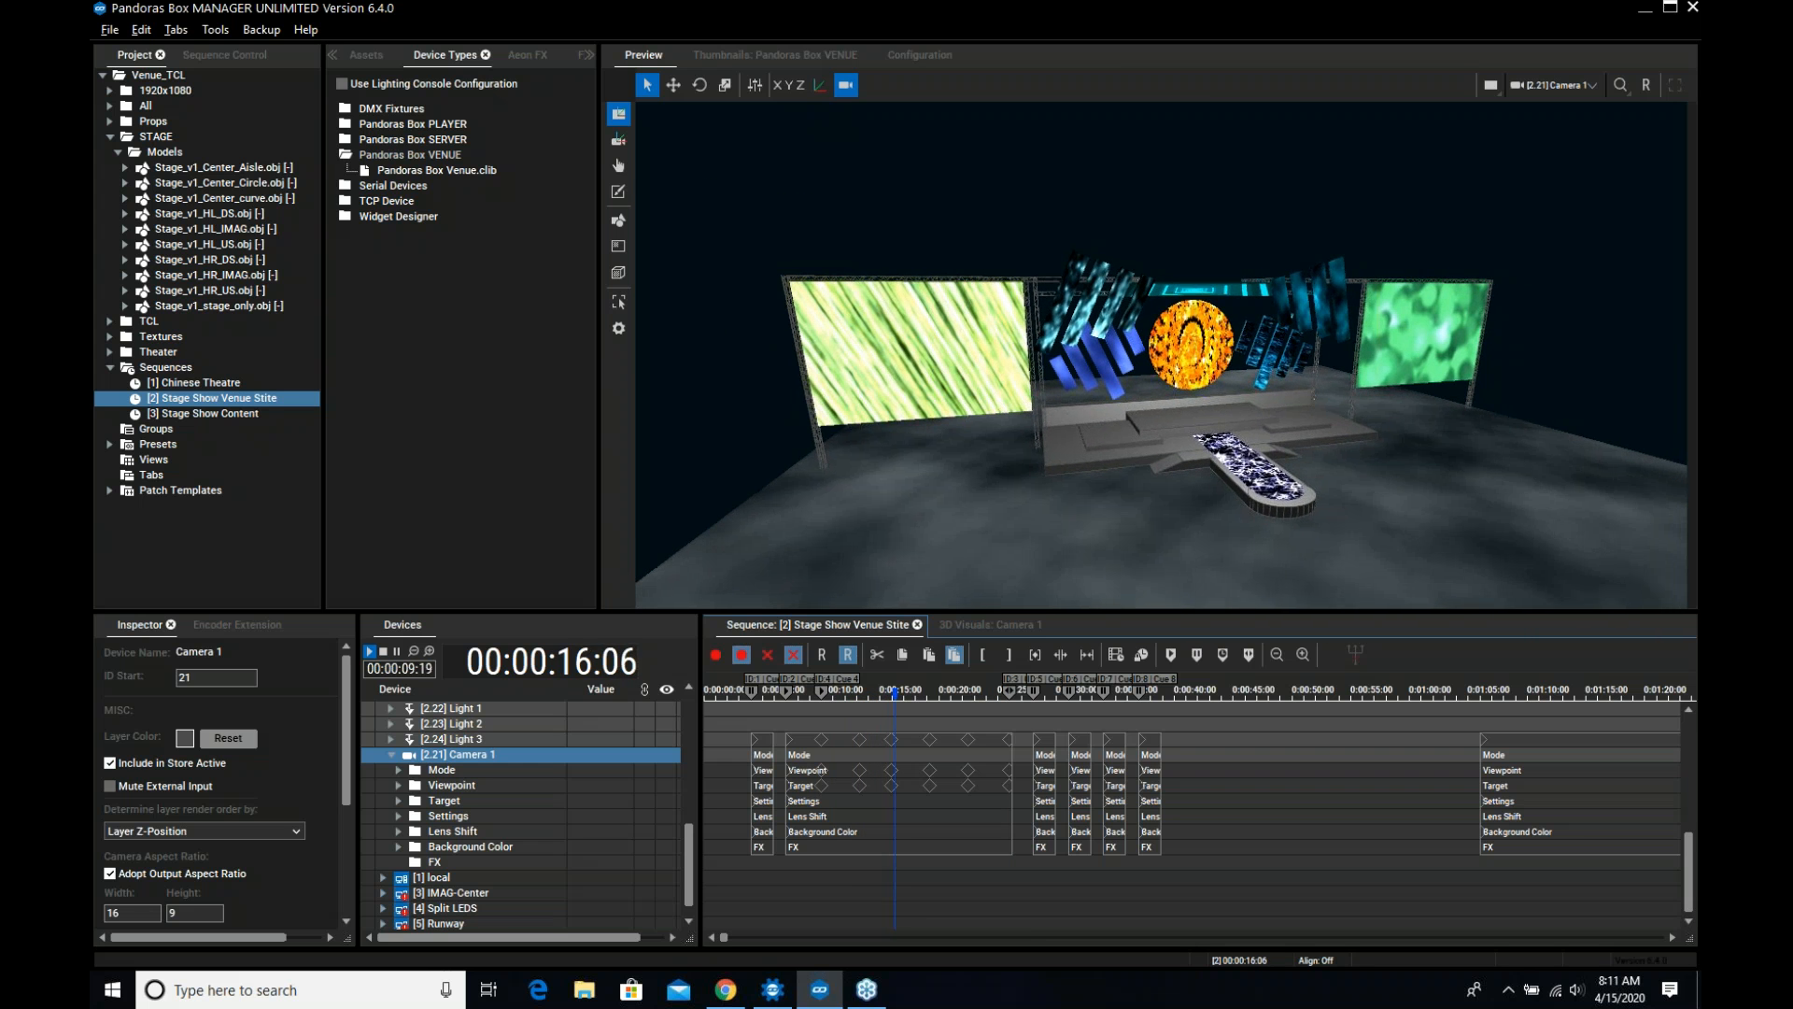
Play further along the camera path, and jump to about 00:00:28 and 00:00:31 to preview the fixed camera shots
key("space")
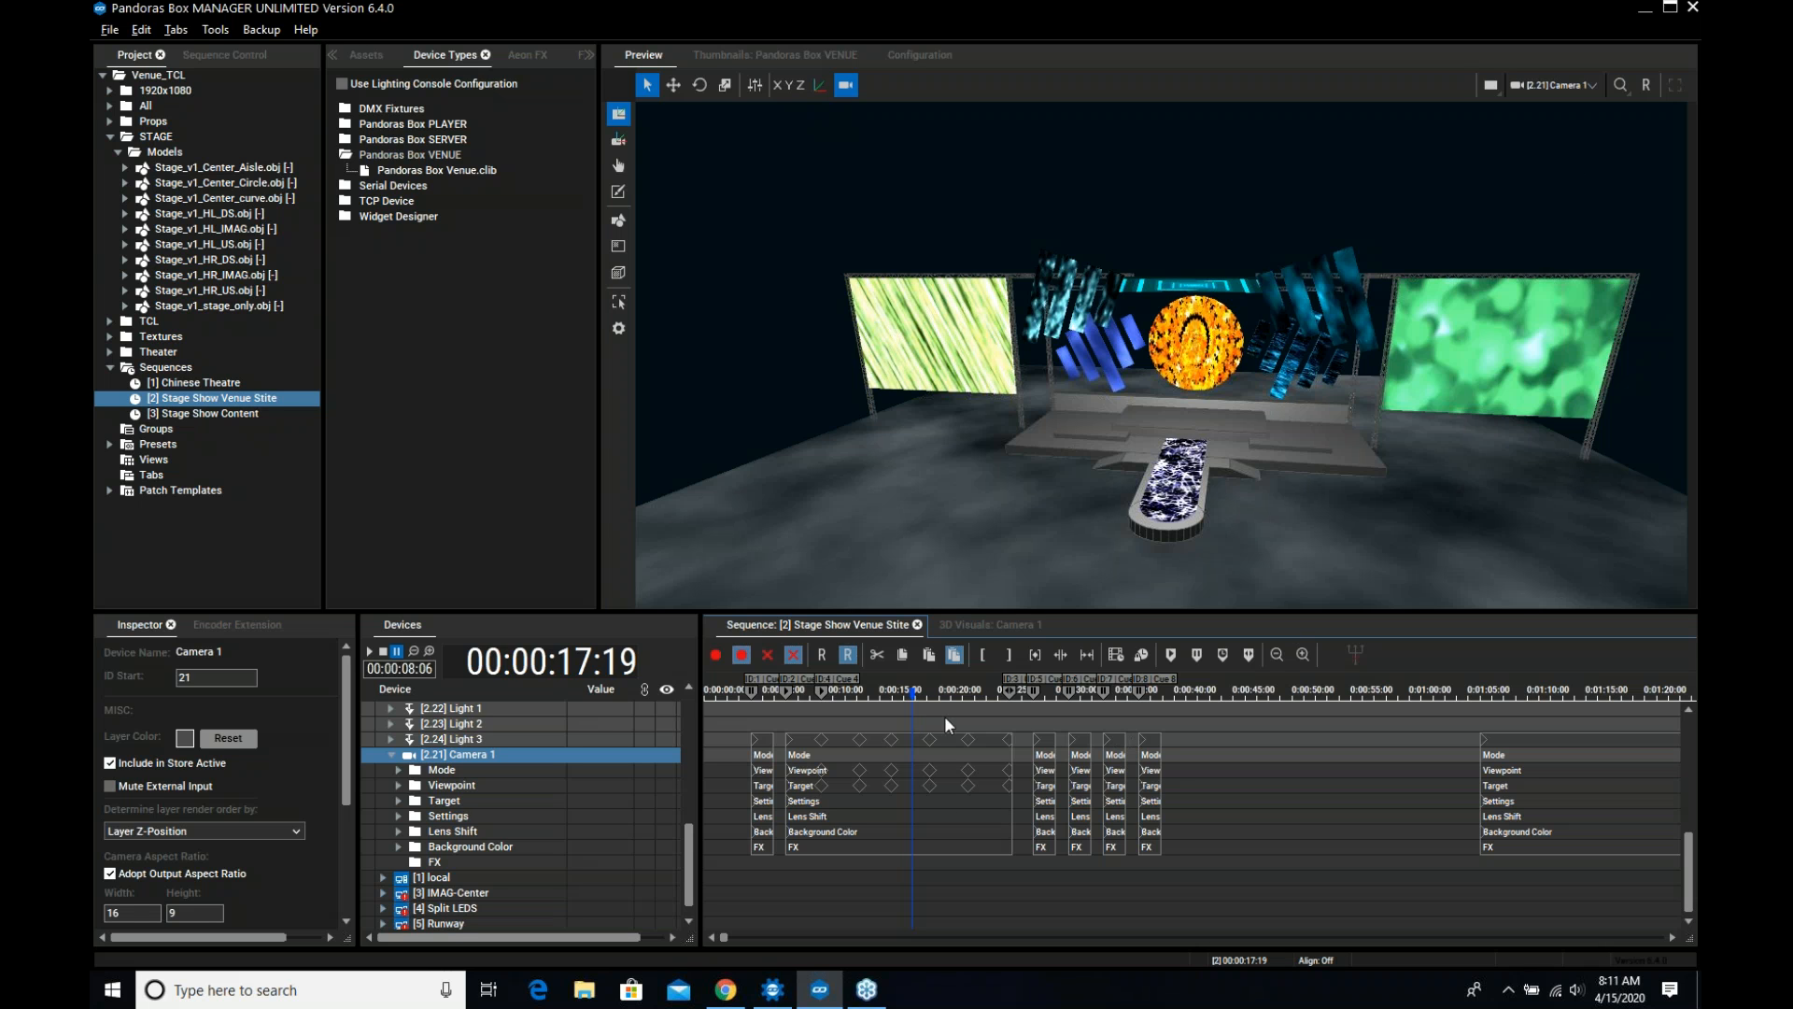
key("space")
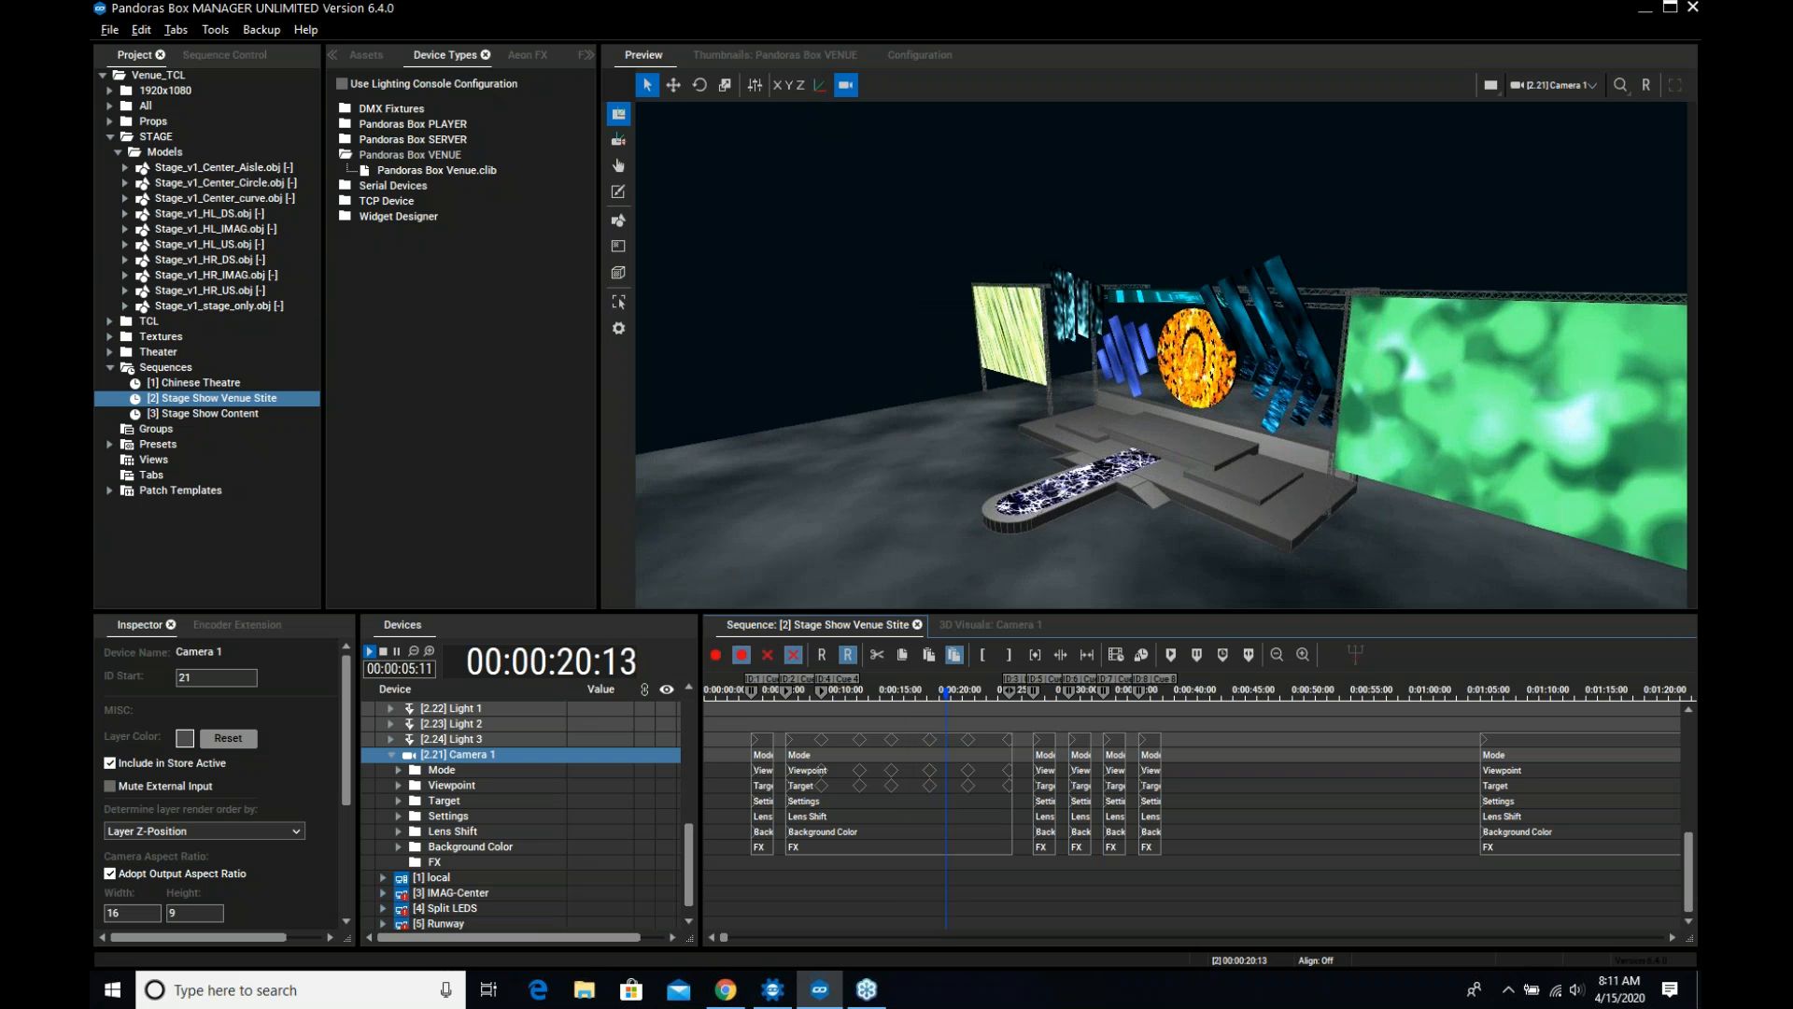
left_click(1044, 691)
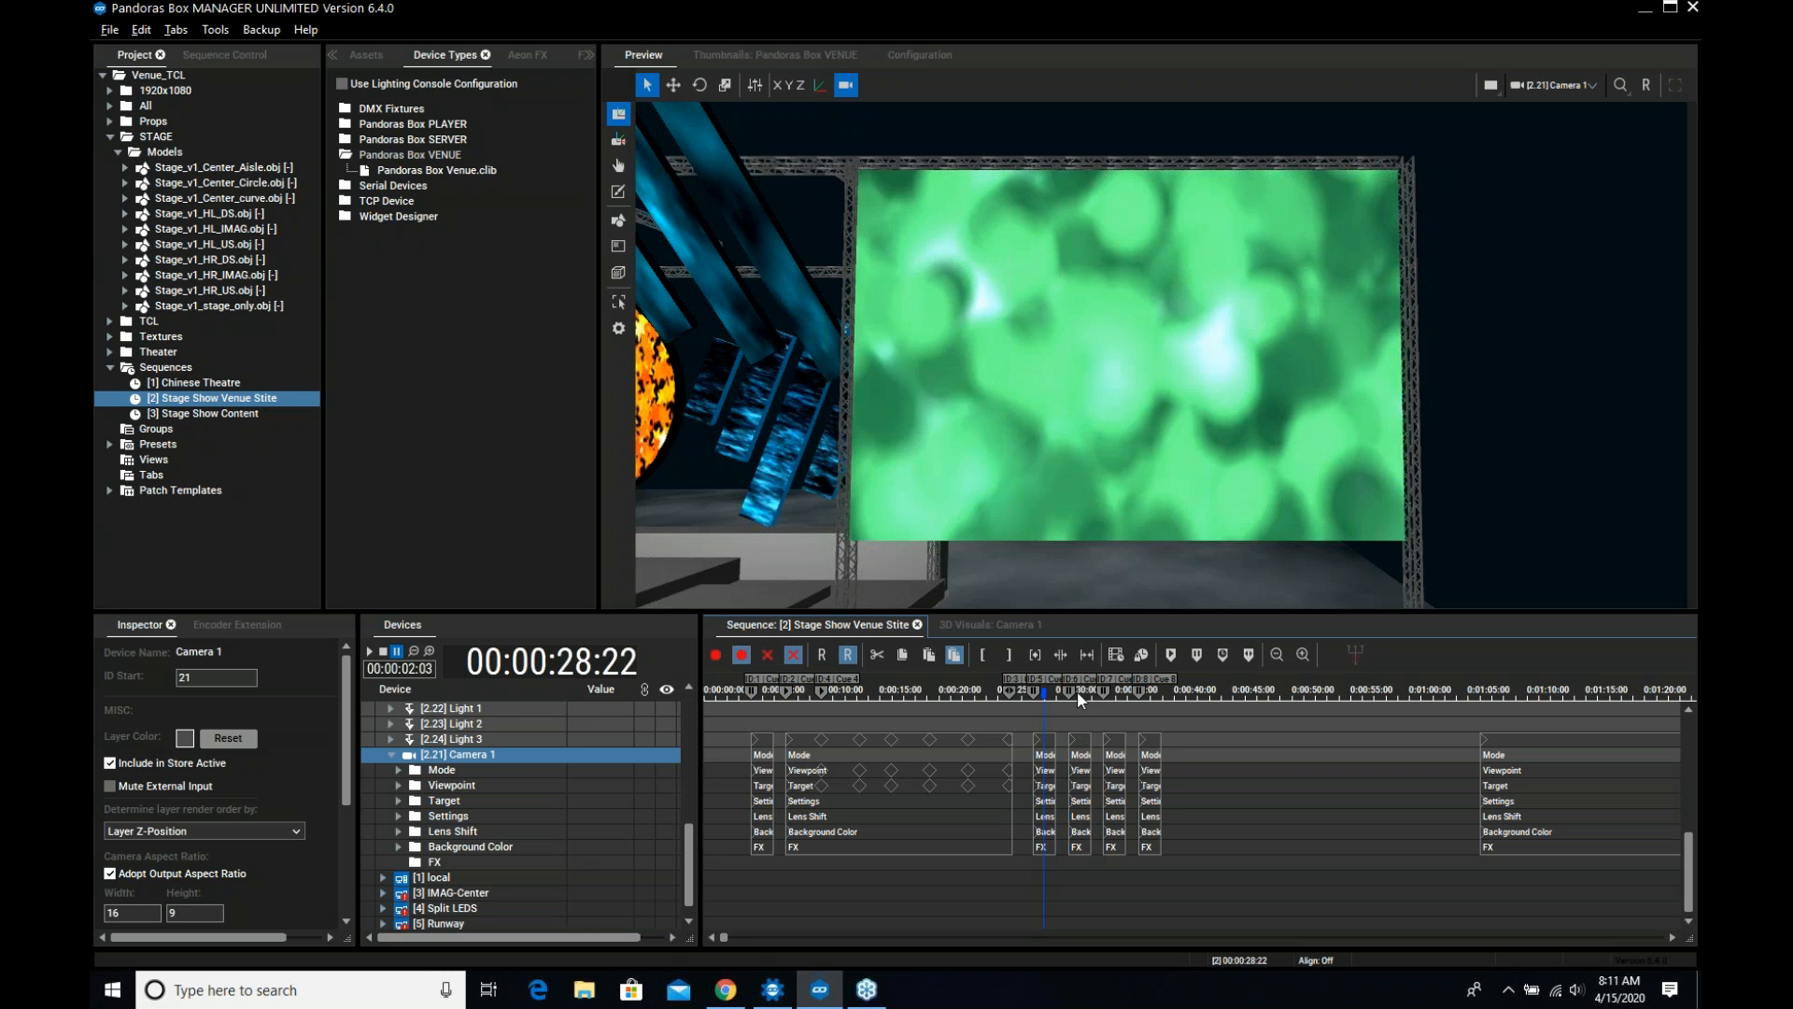
left_click(1080, 691)
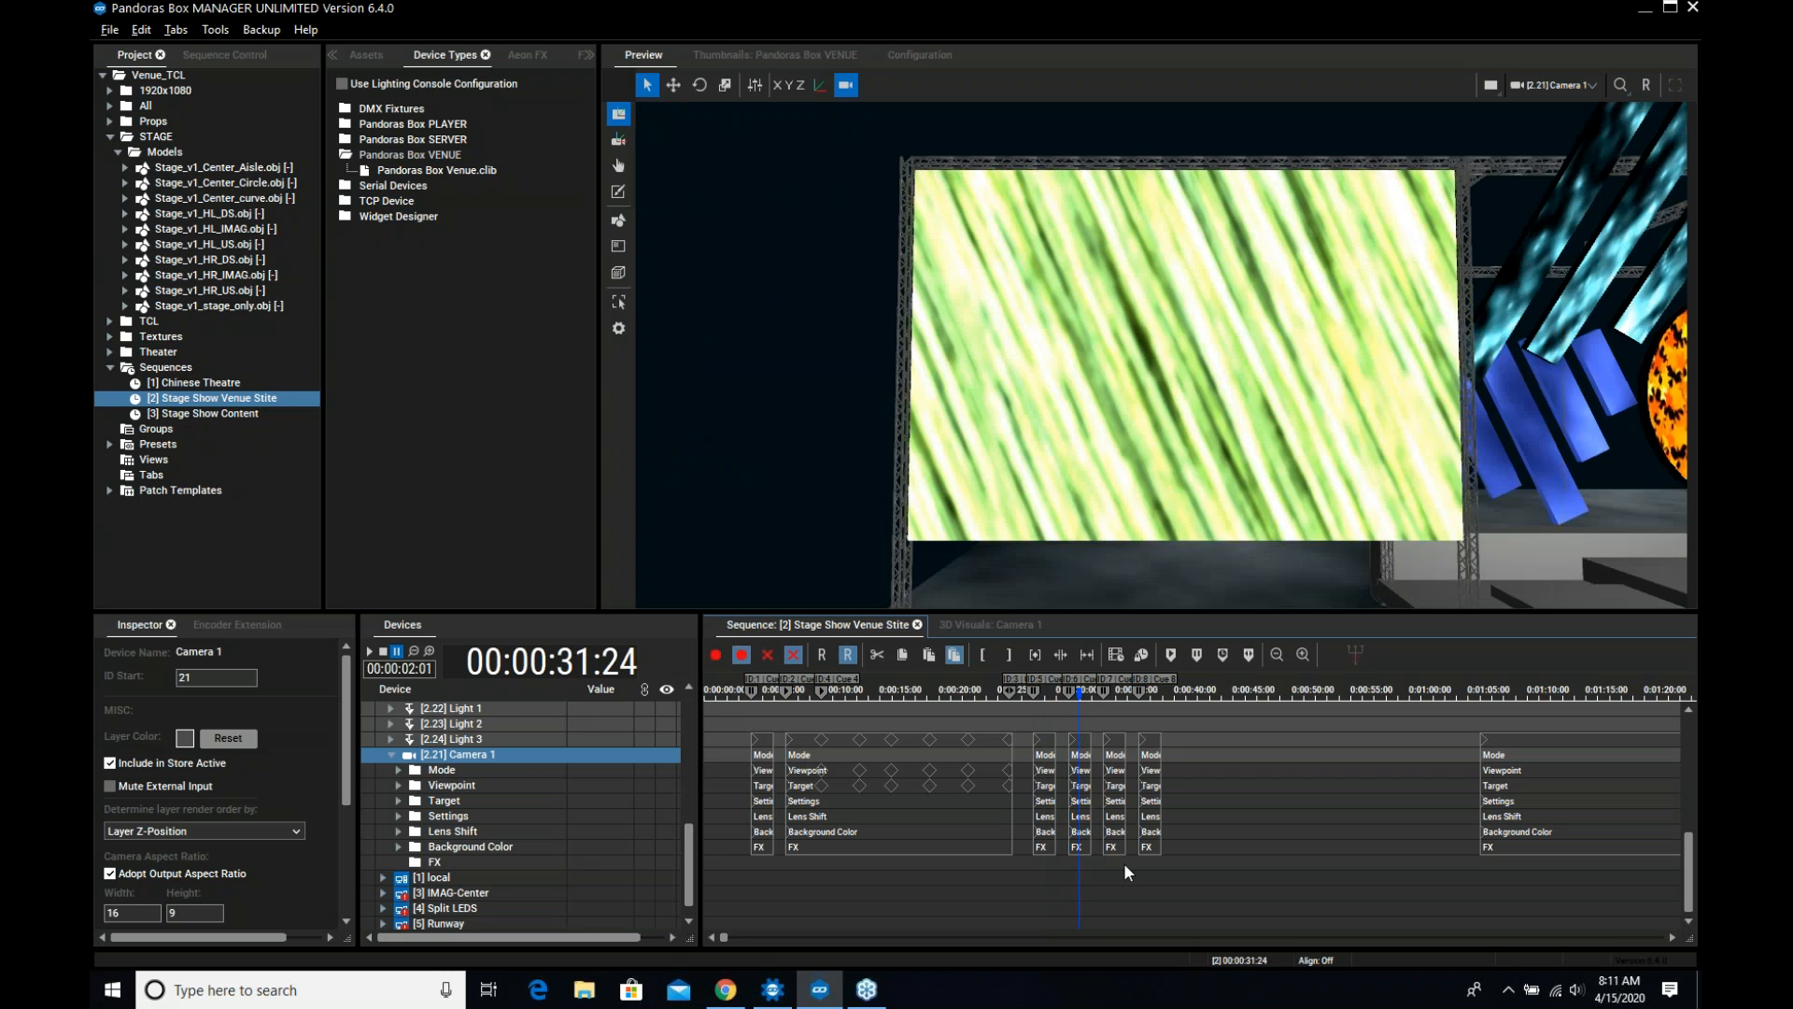
Preview the remaining fixed camera shots up to about 00:00:38, and return to the shots at about 00:00:18 and 00:00:29
left_click(1115, 691)
left_click(1152, 693)
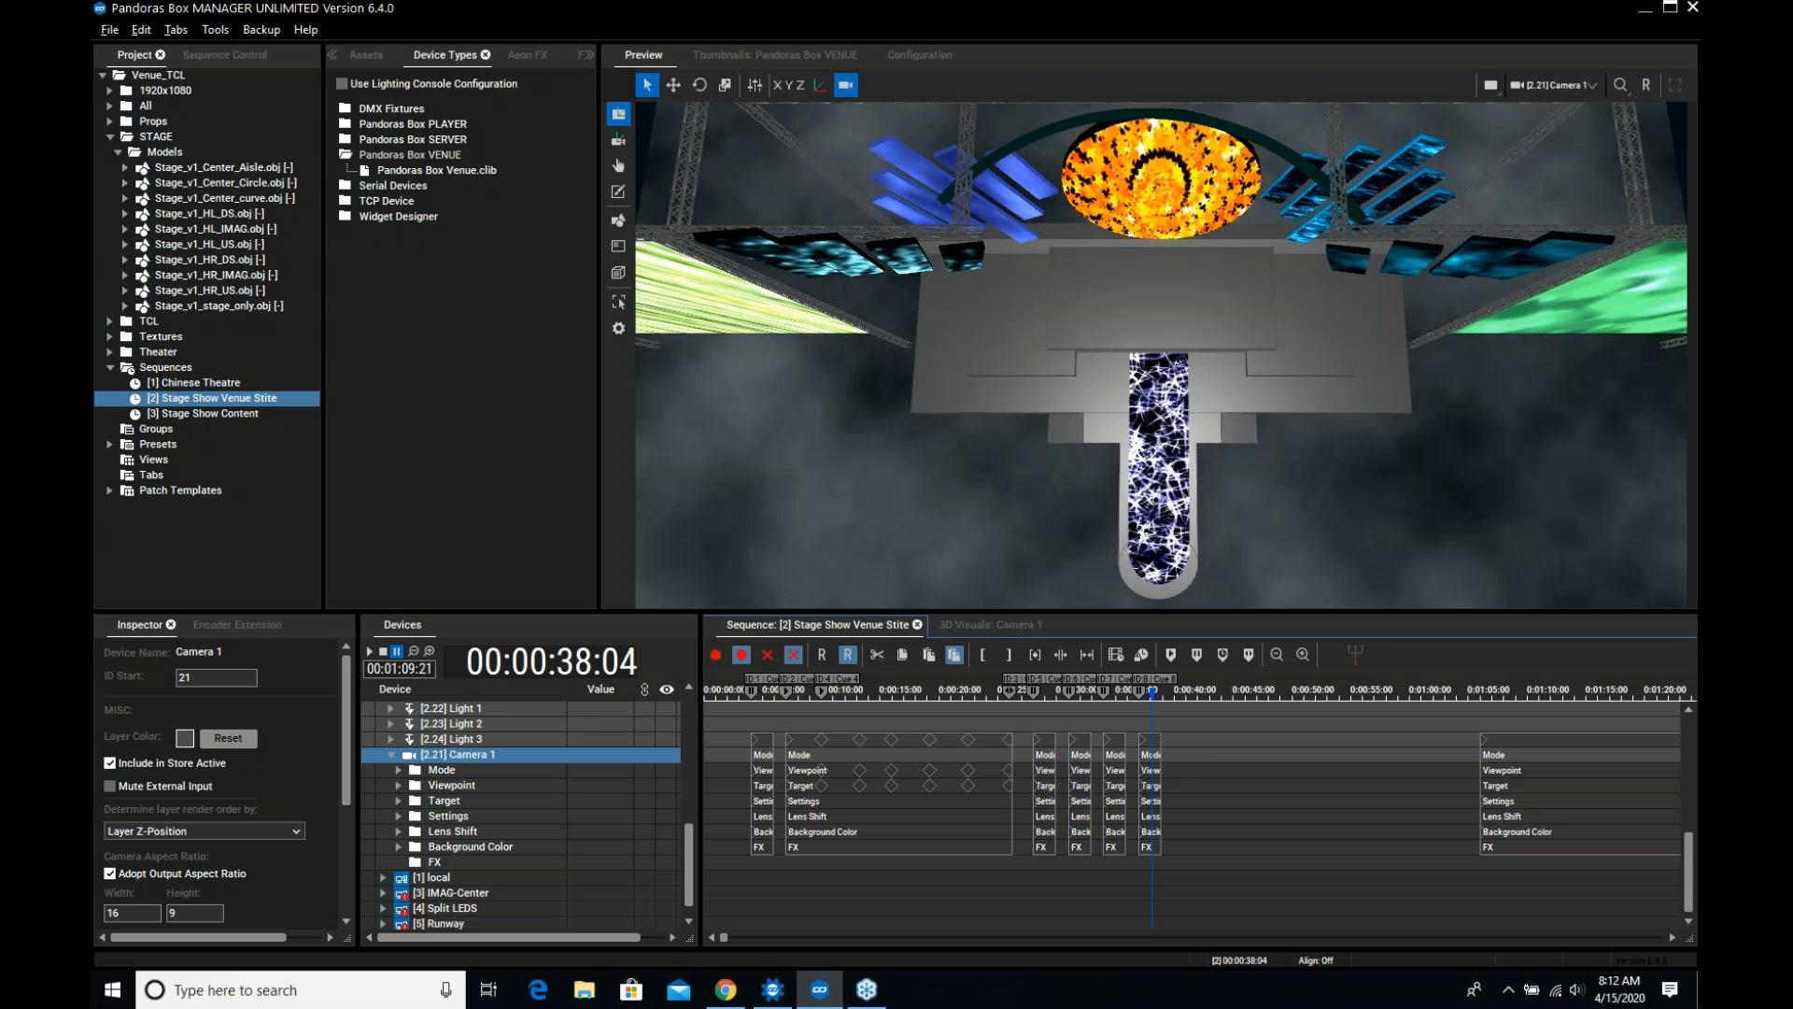
left_click(922, 693)
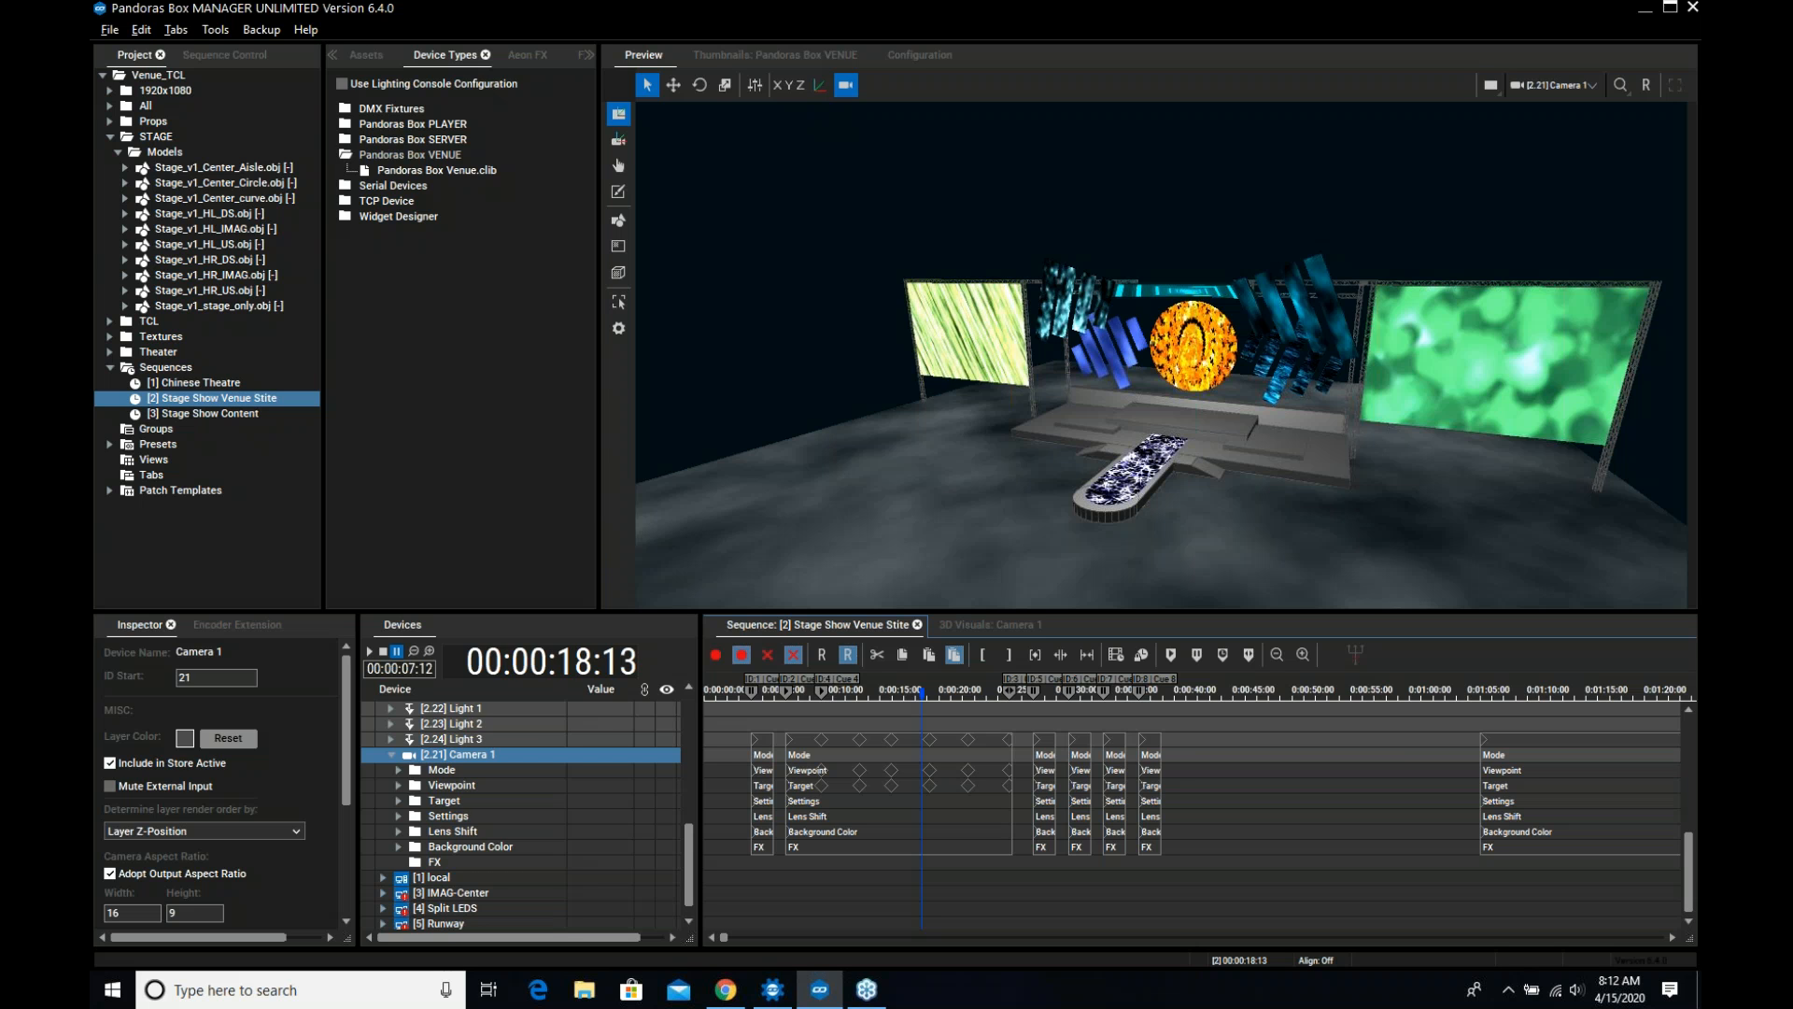
scroll(797, 837, "up", 7)
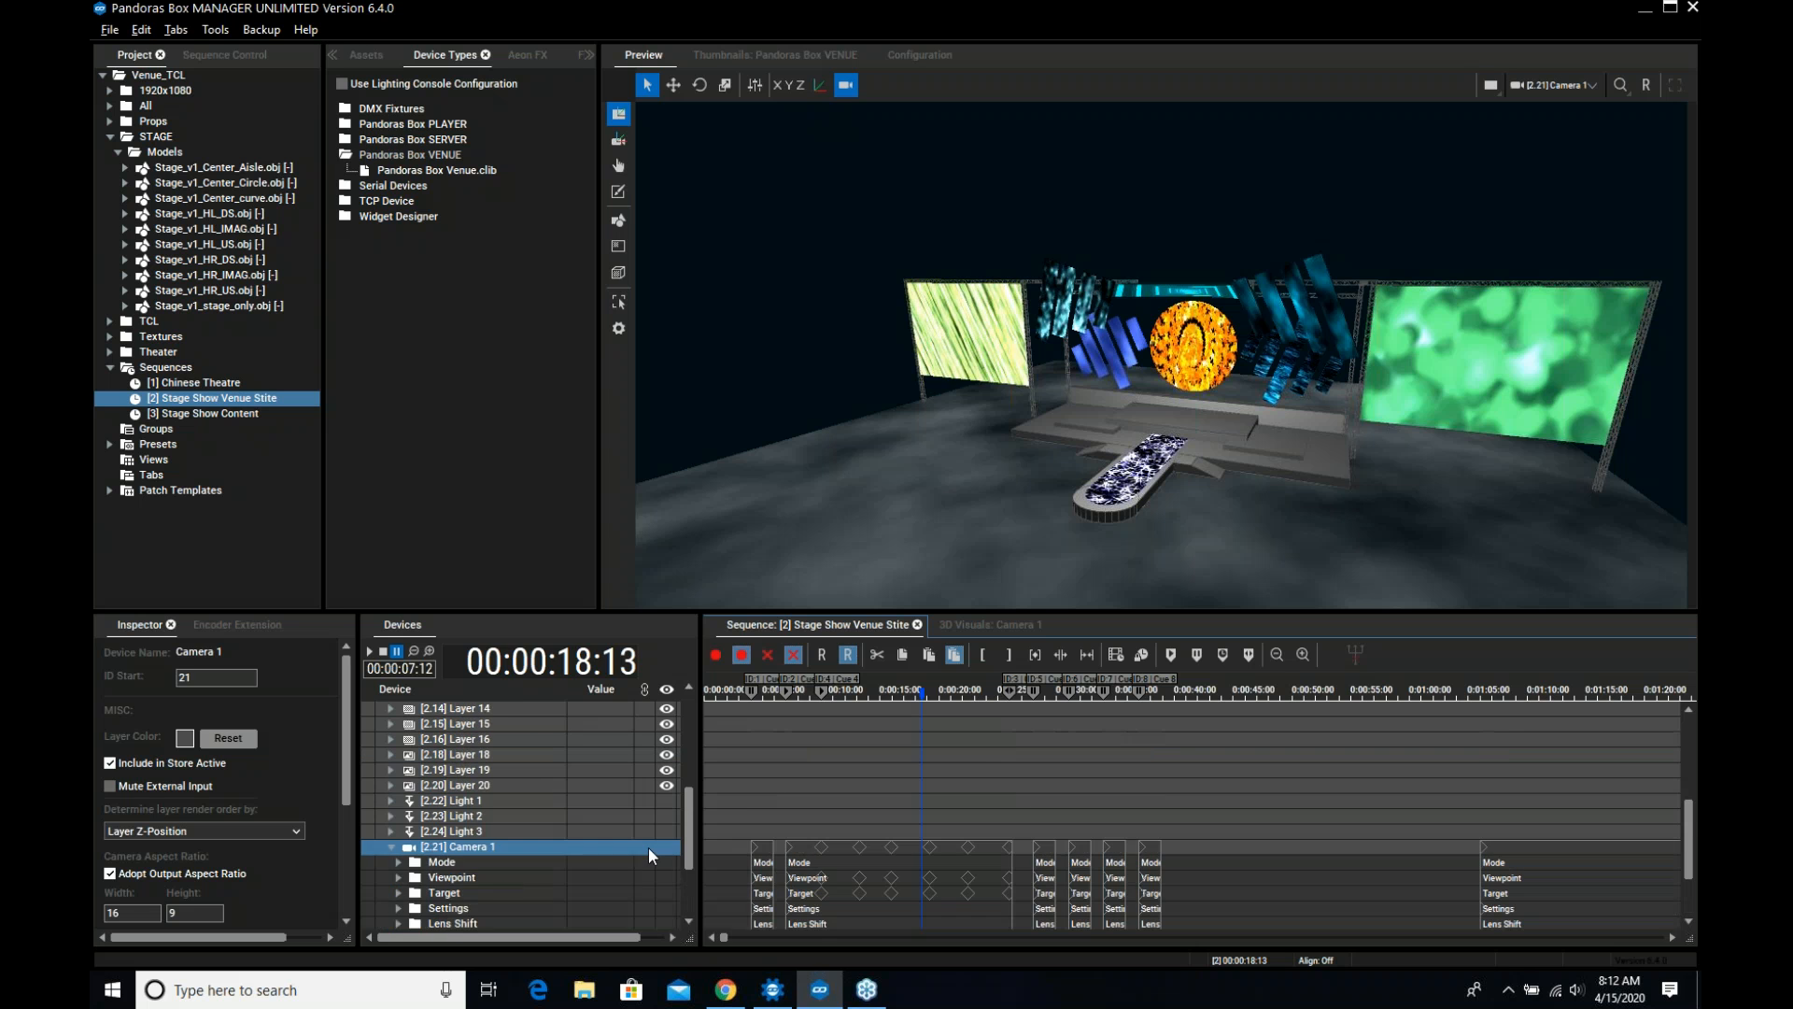
scroll(757, 844, "down", 7)
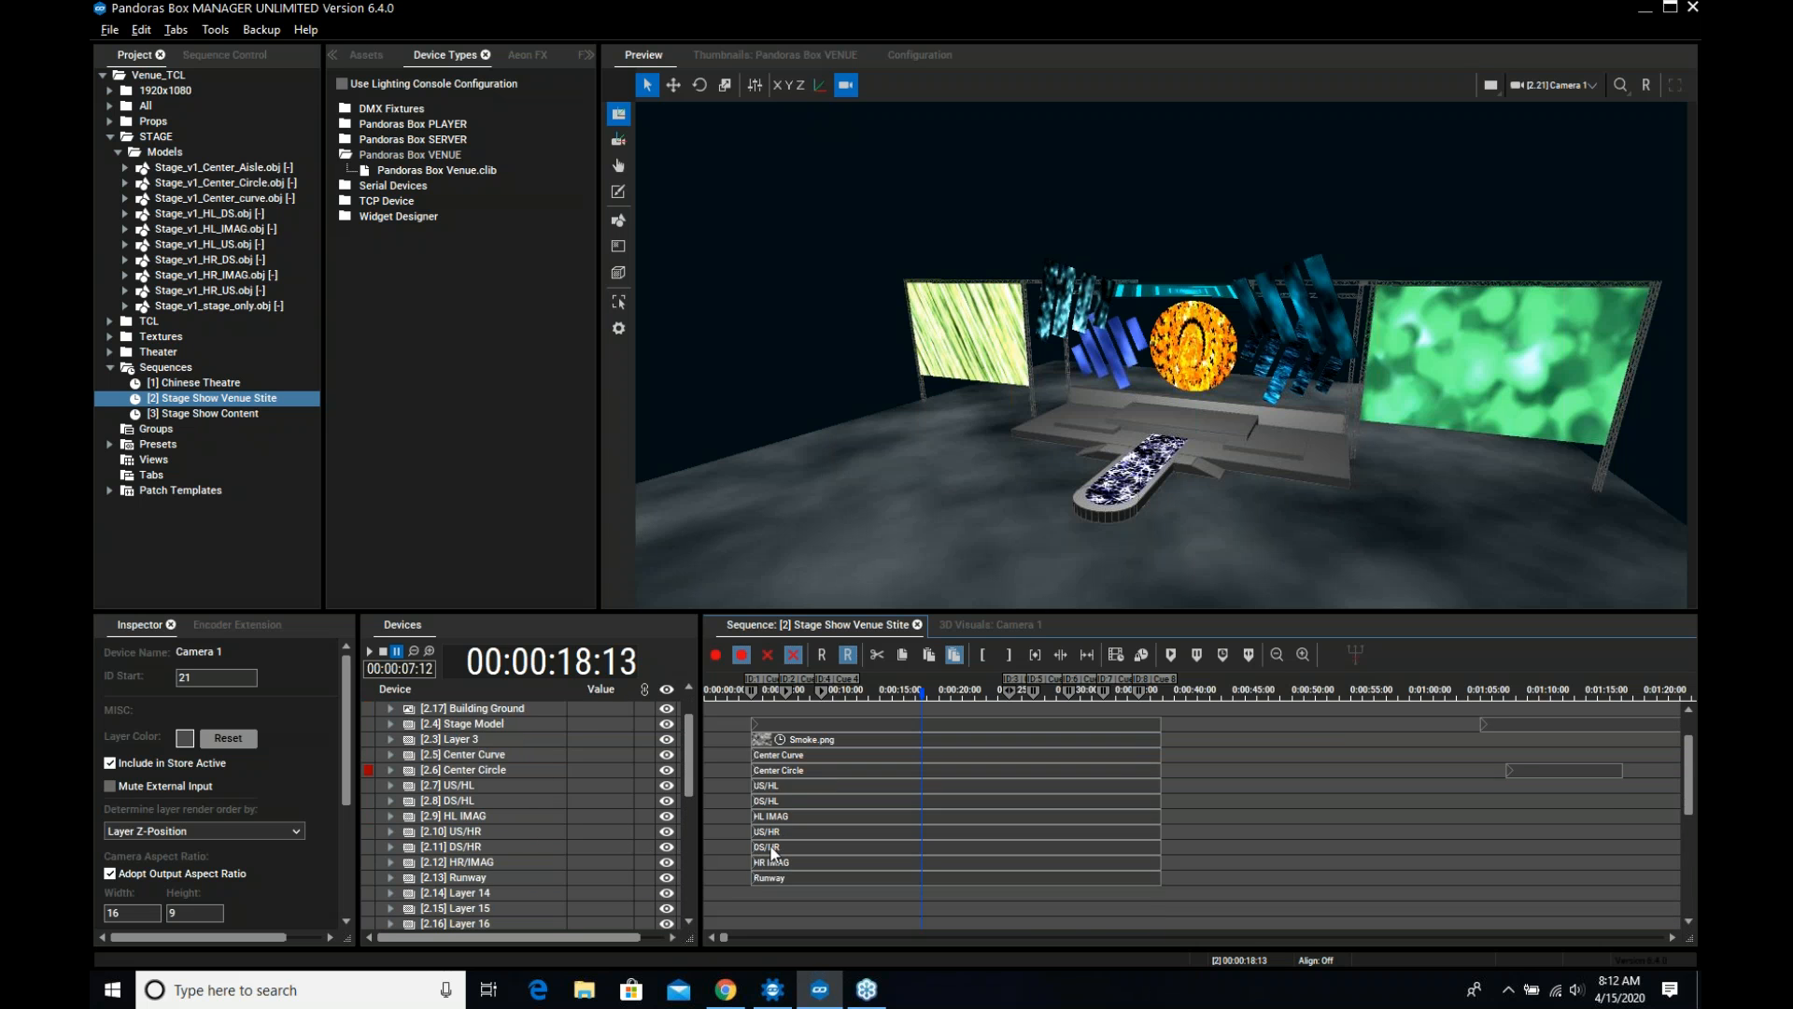
left_click(1047, 691)
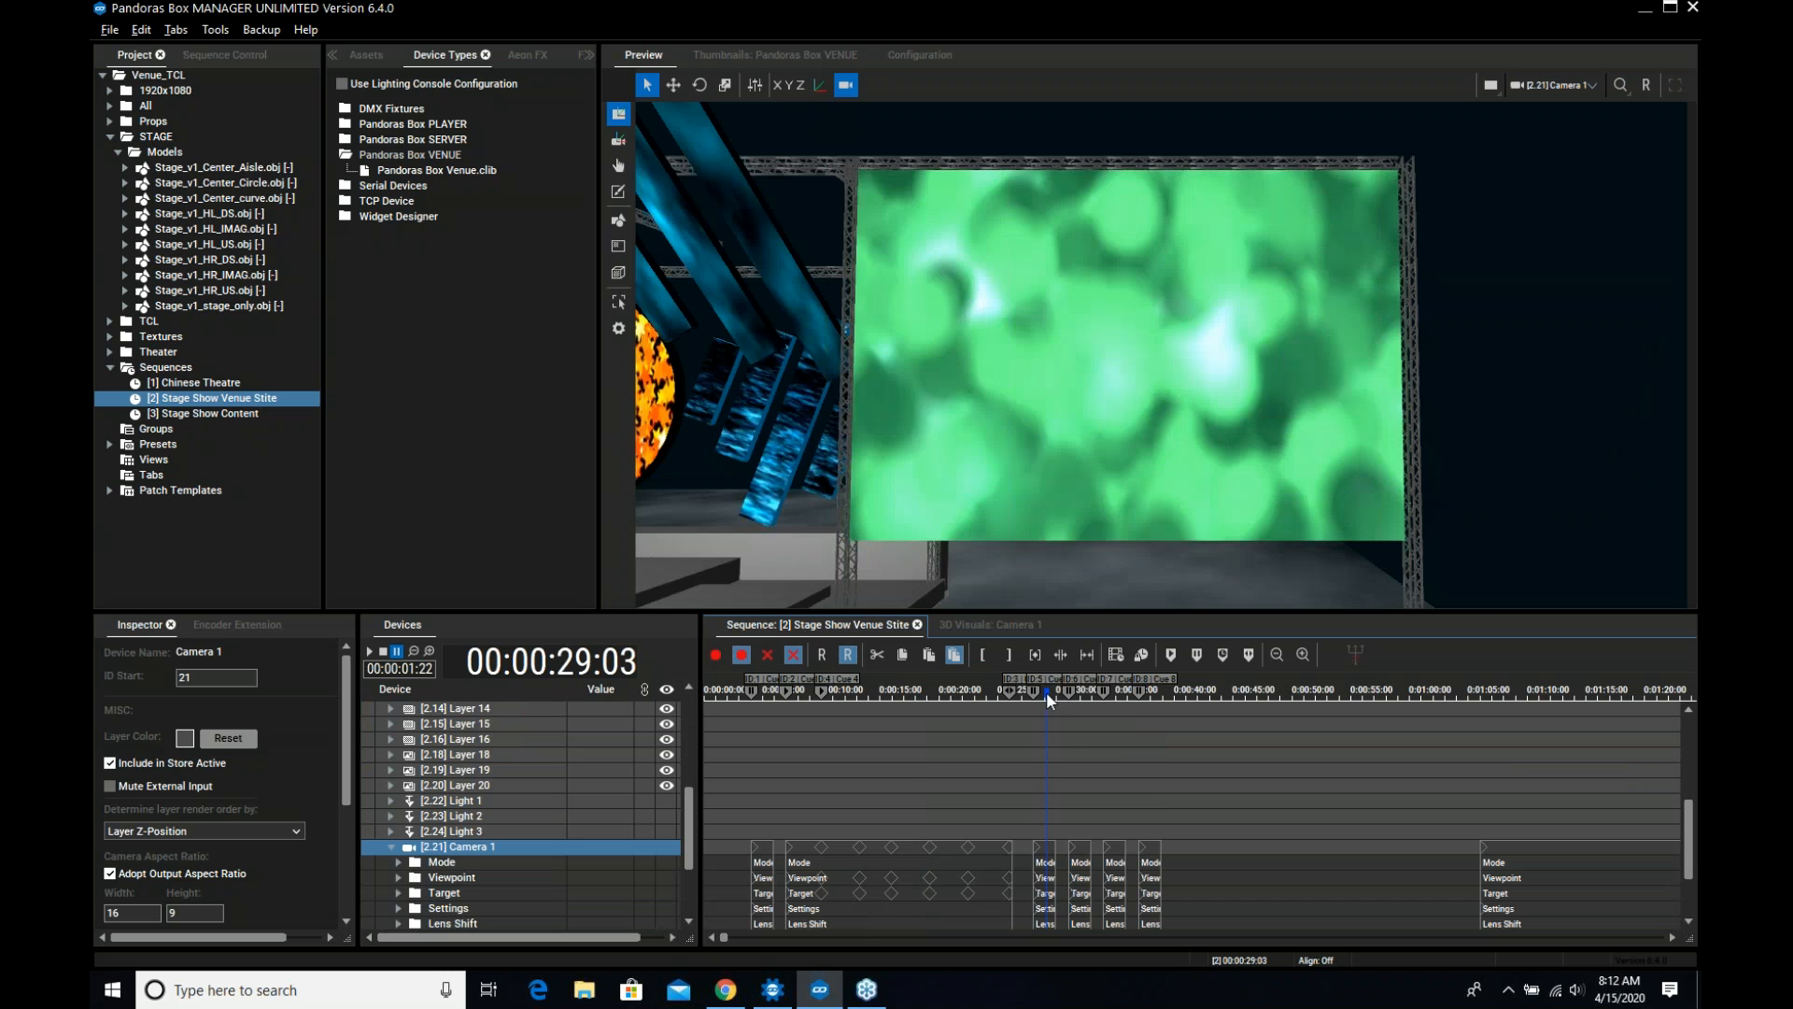
Shorten the DS/HL clip to a duration of 0:00:22:10 and extend it back to 0:00:34:23
scroll(1046, 808, "up", 3)
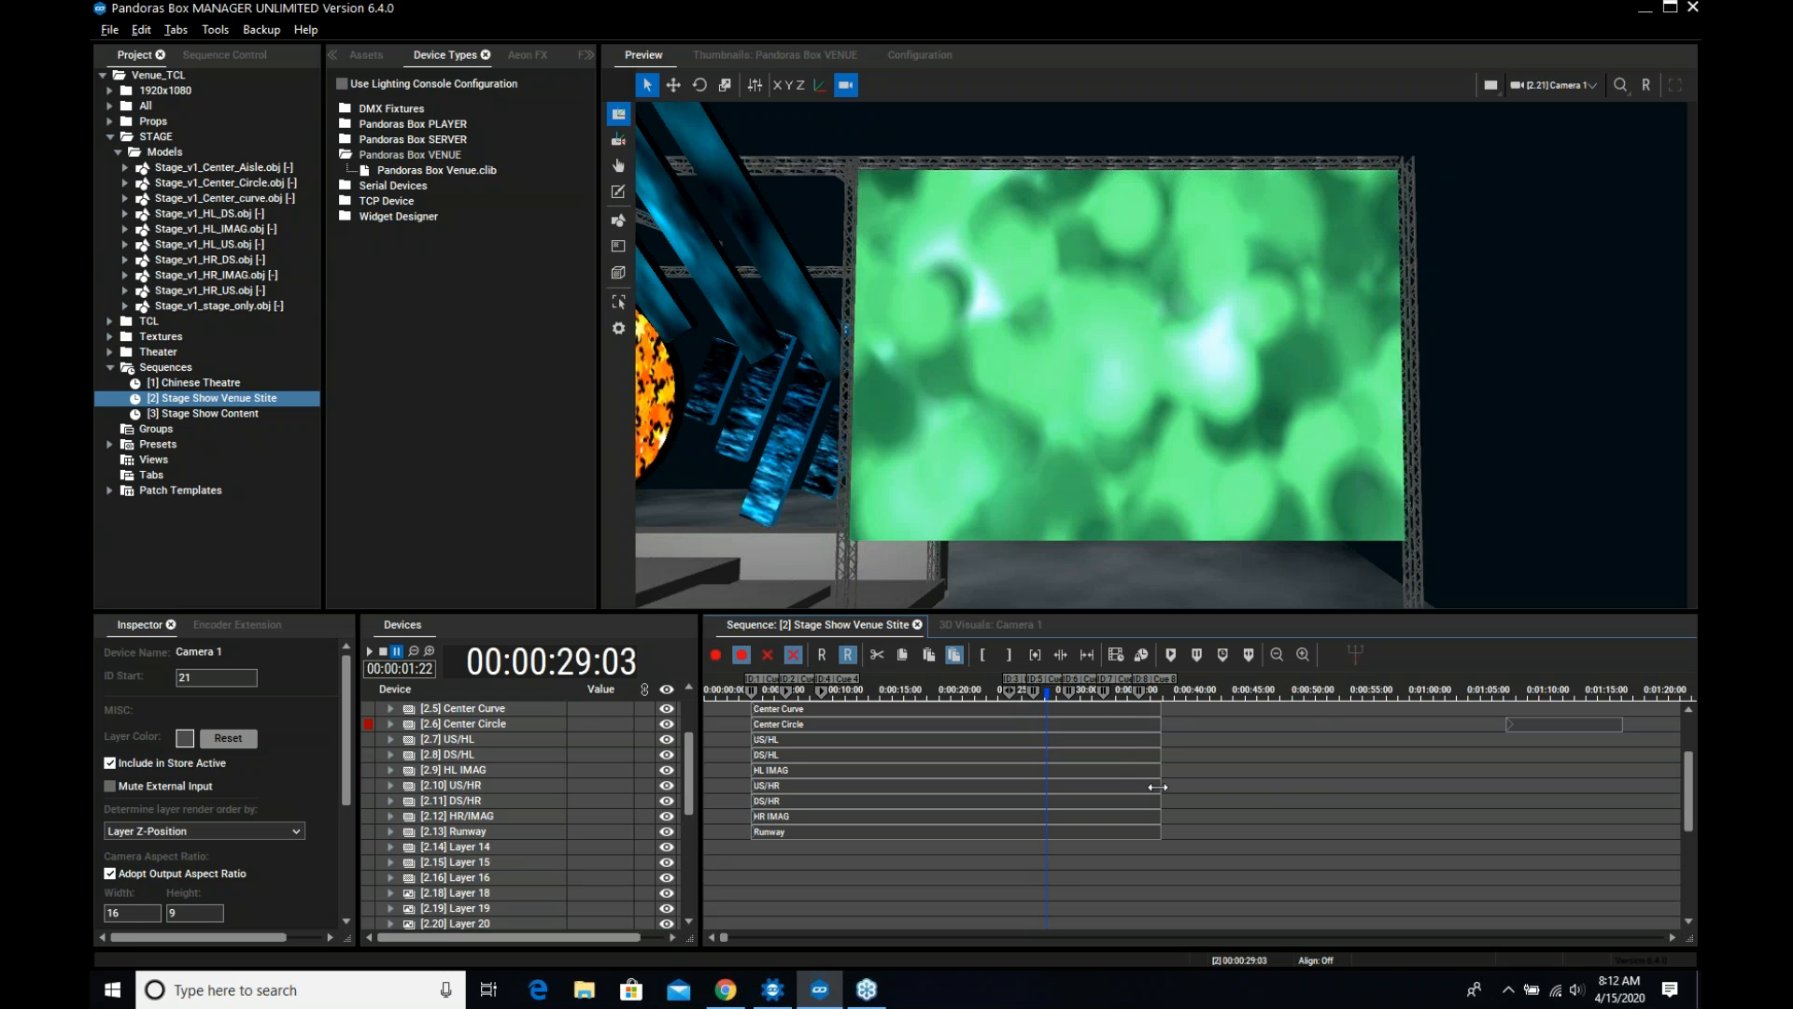
left_click_drag(1154, 754, 1018, 751)
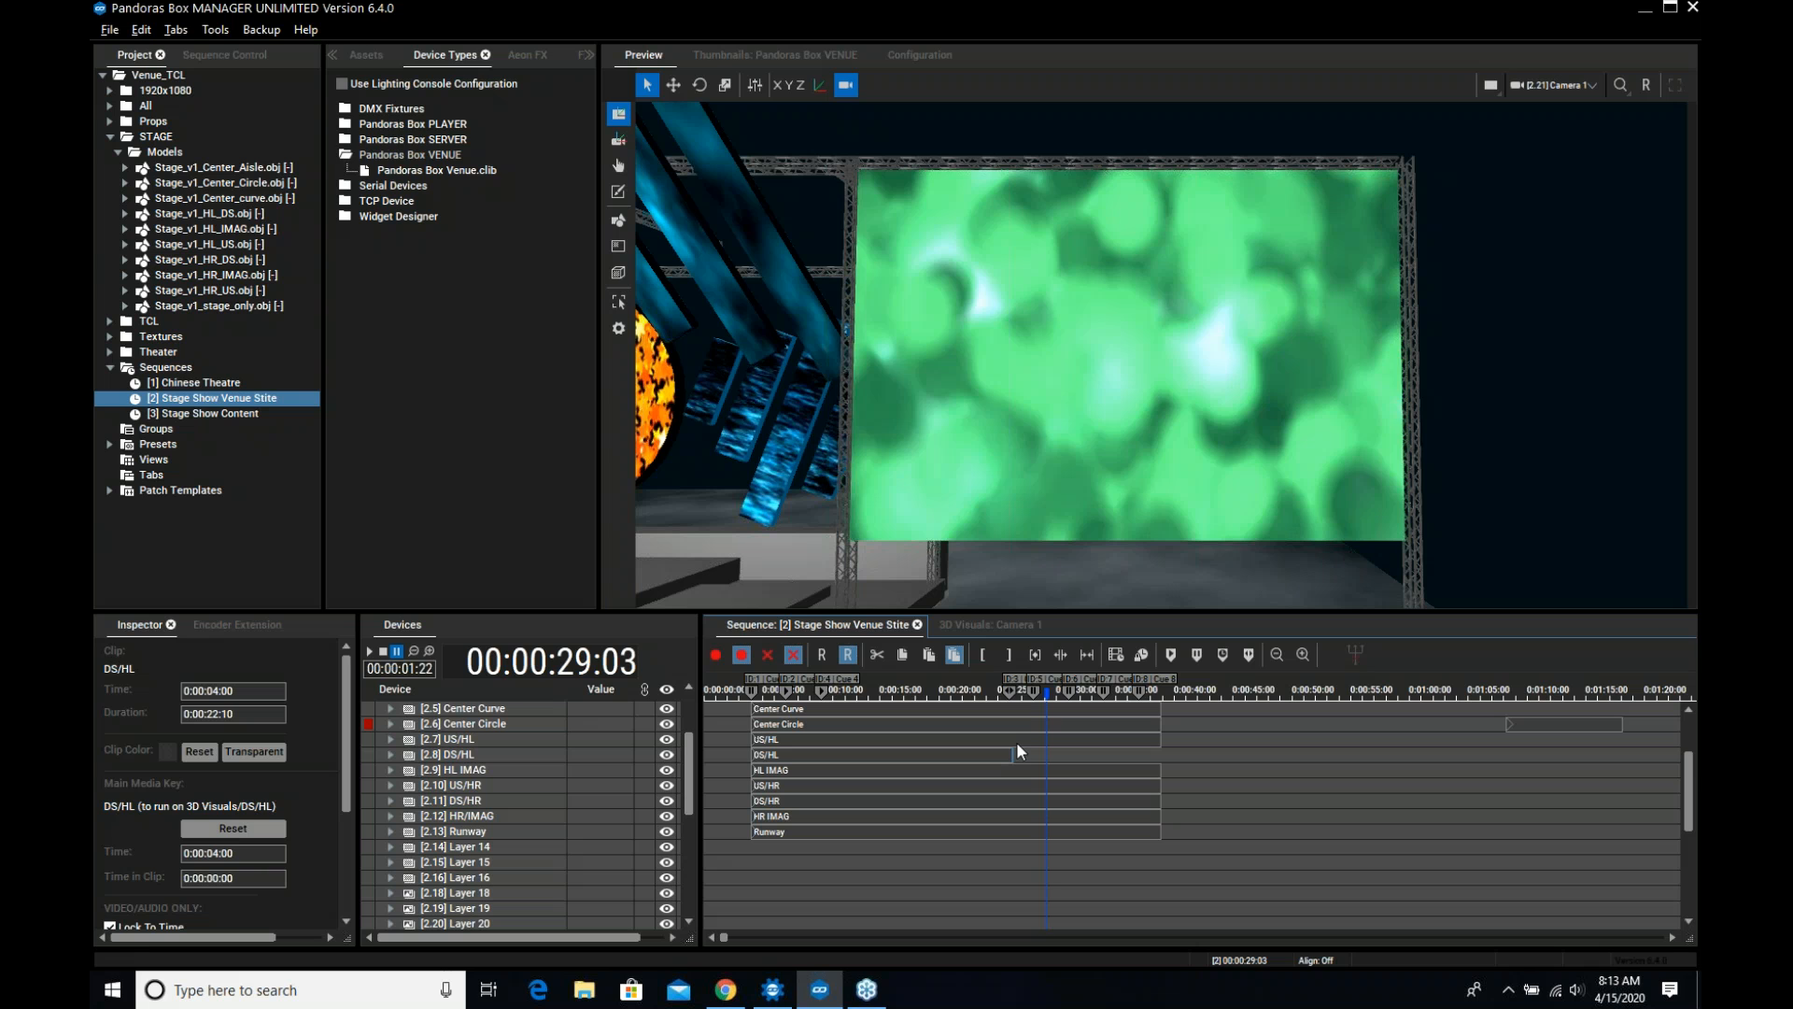
left_click_drag(1017, 756, 1153, 761)
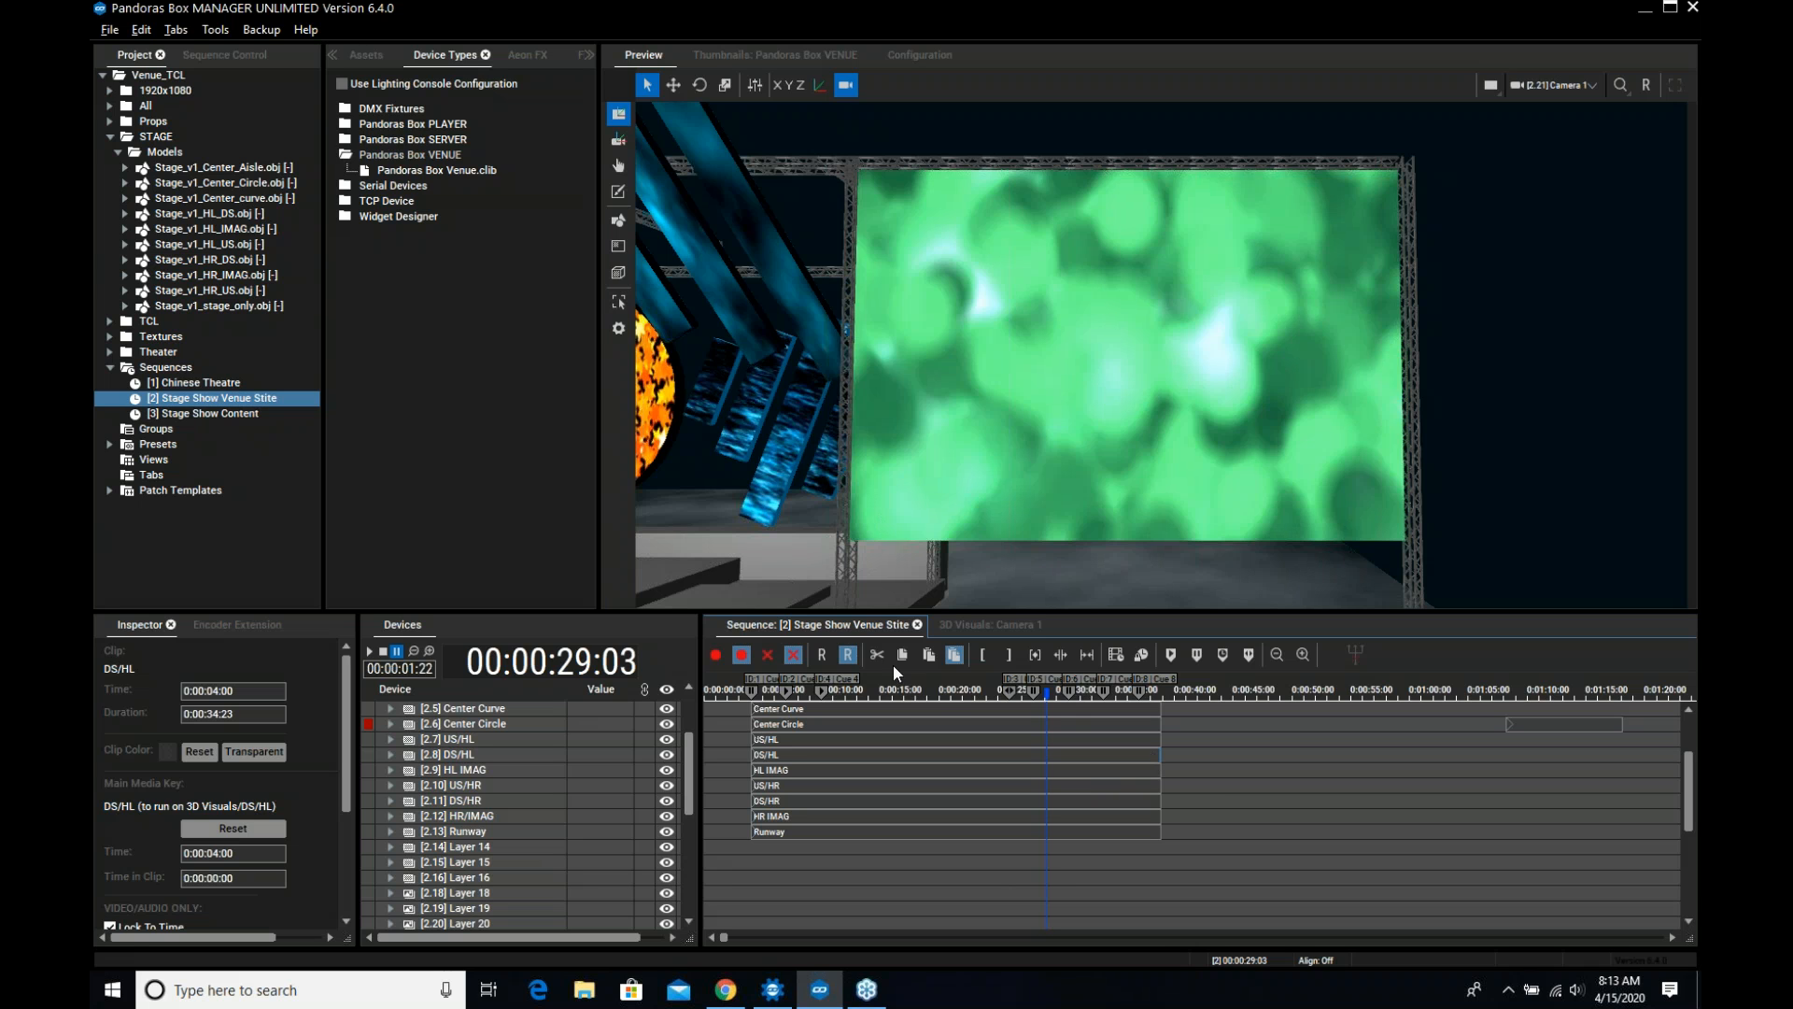
Preview the camera view at about 00:00:15, and stop the Stage Show Content sequence
left_click_drag(938, 692, 888, 695)
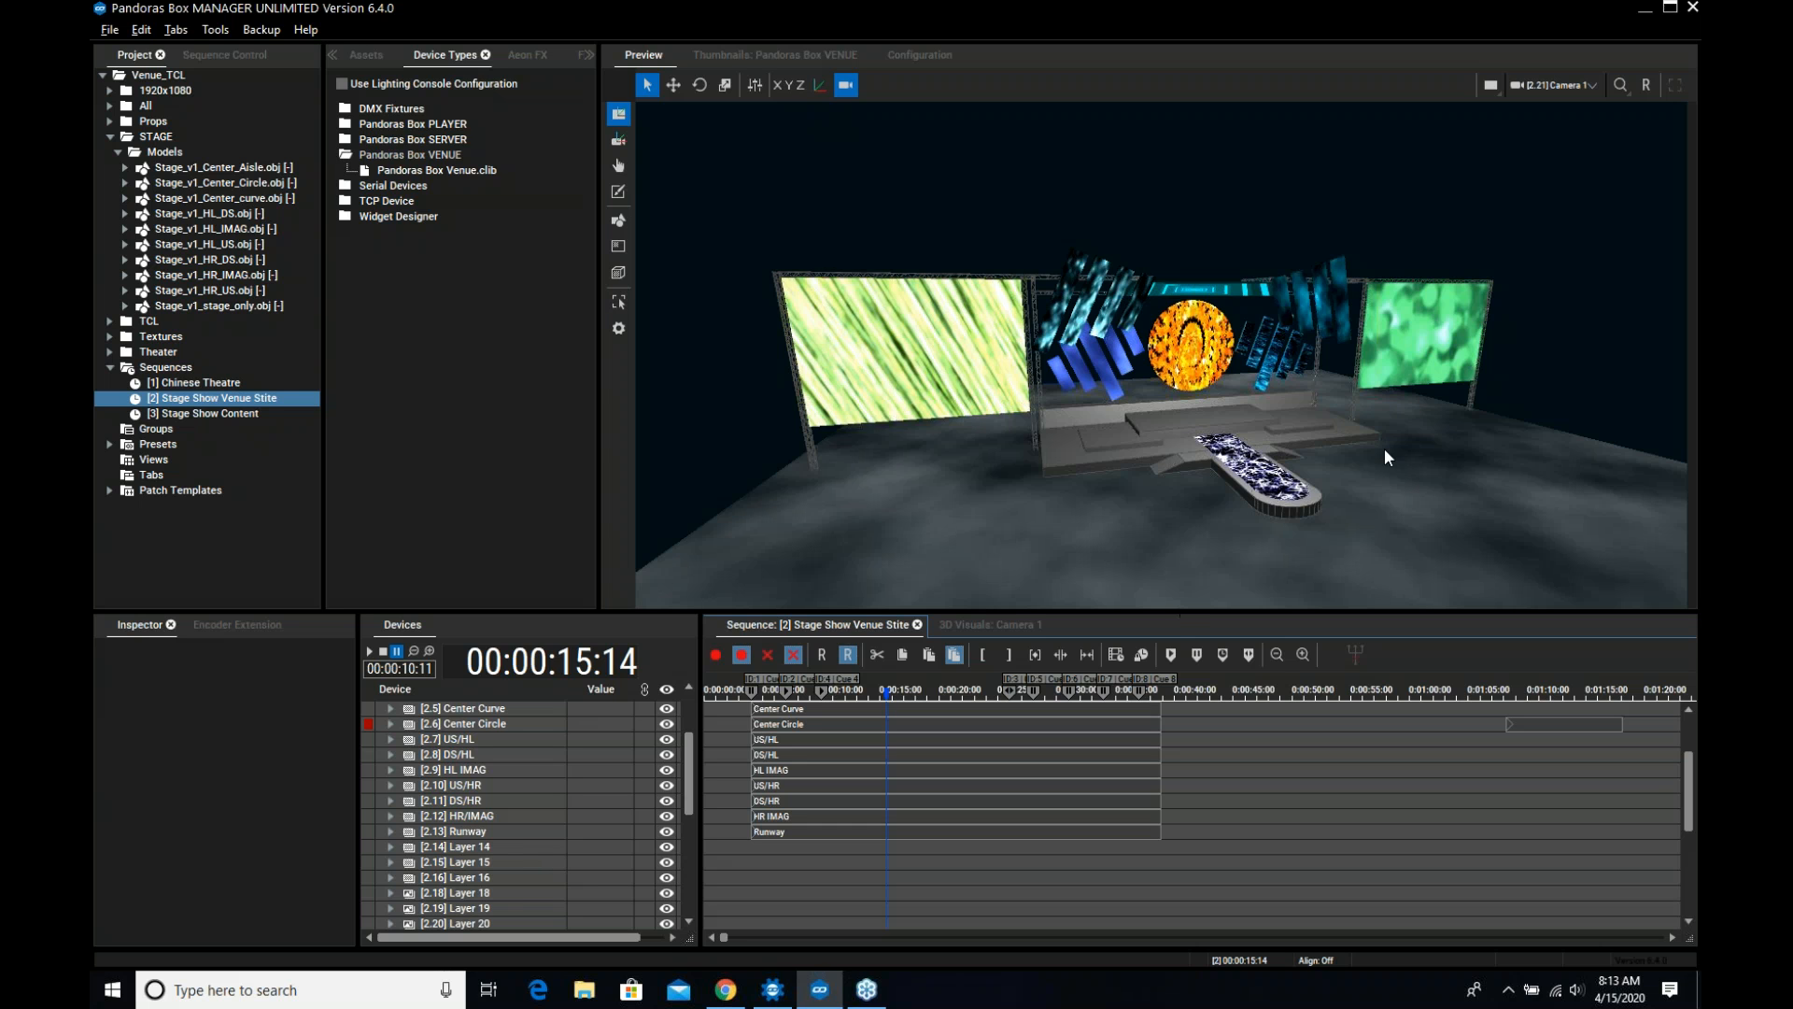
left_click(1280, 652)
left_click(1279, 652)
left_click(1280, 651)
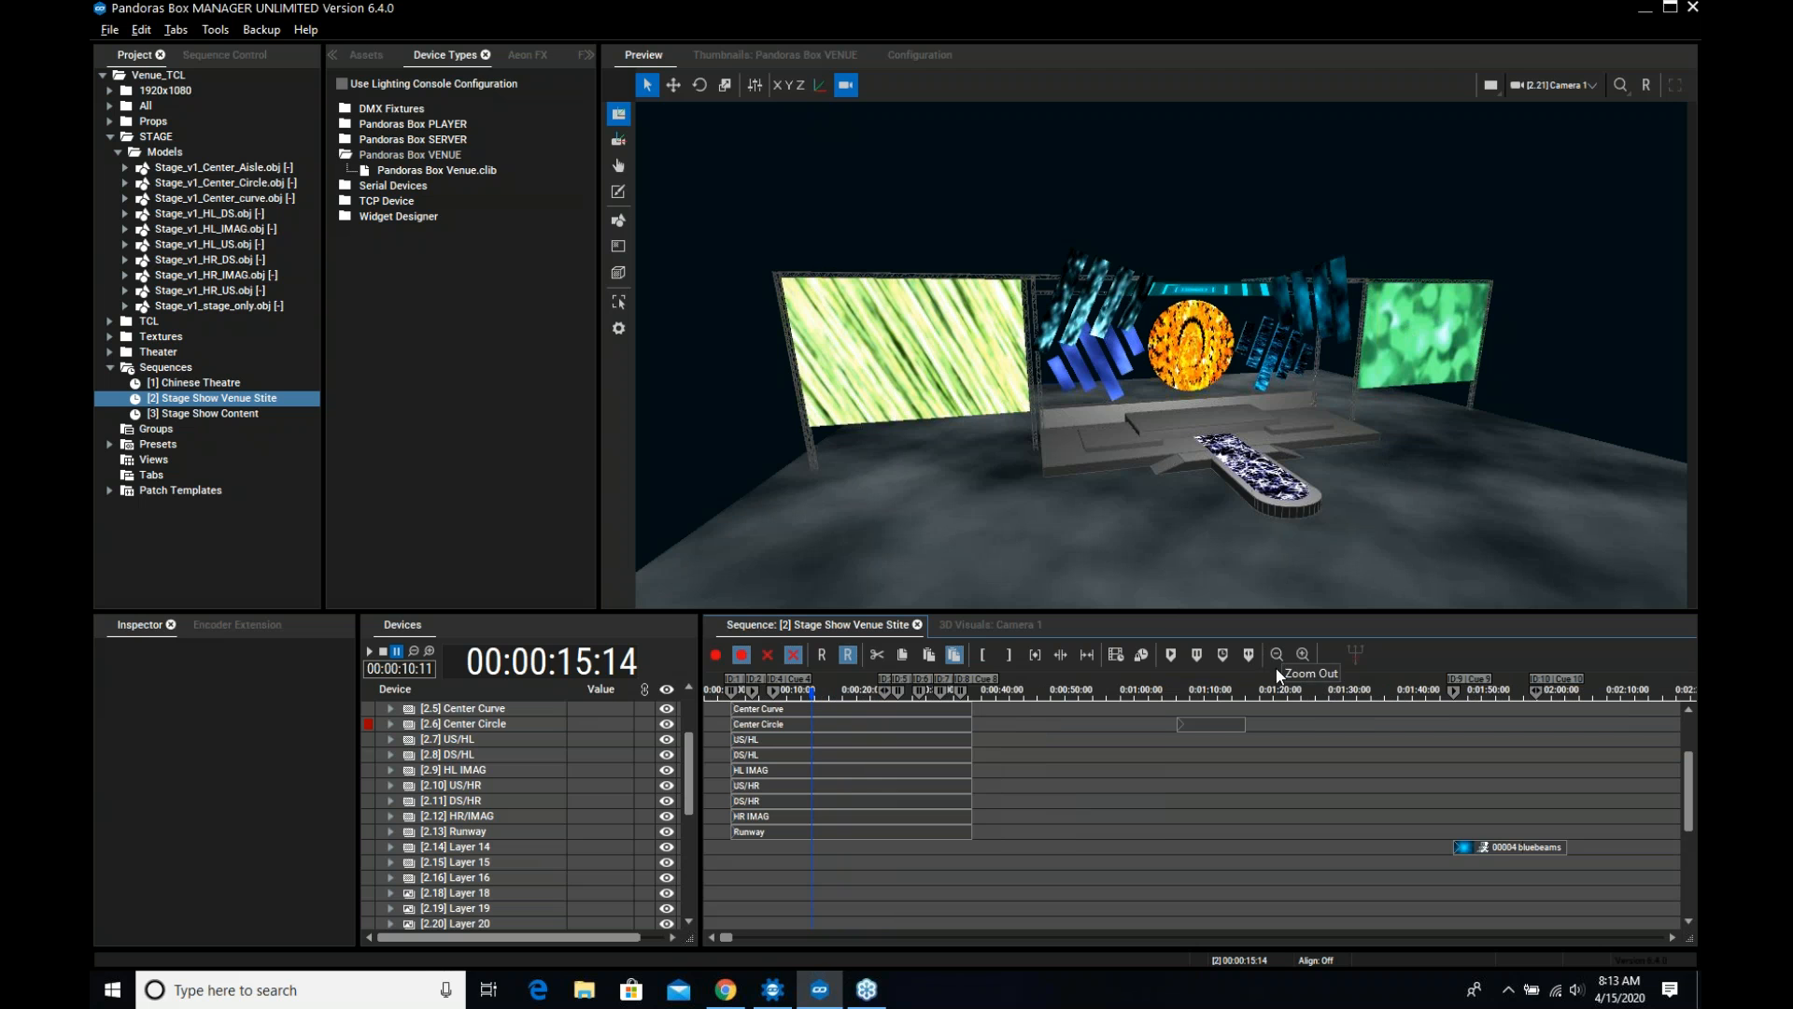
left_click(211, 412)
left_click(383, 651)
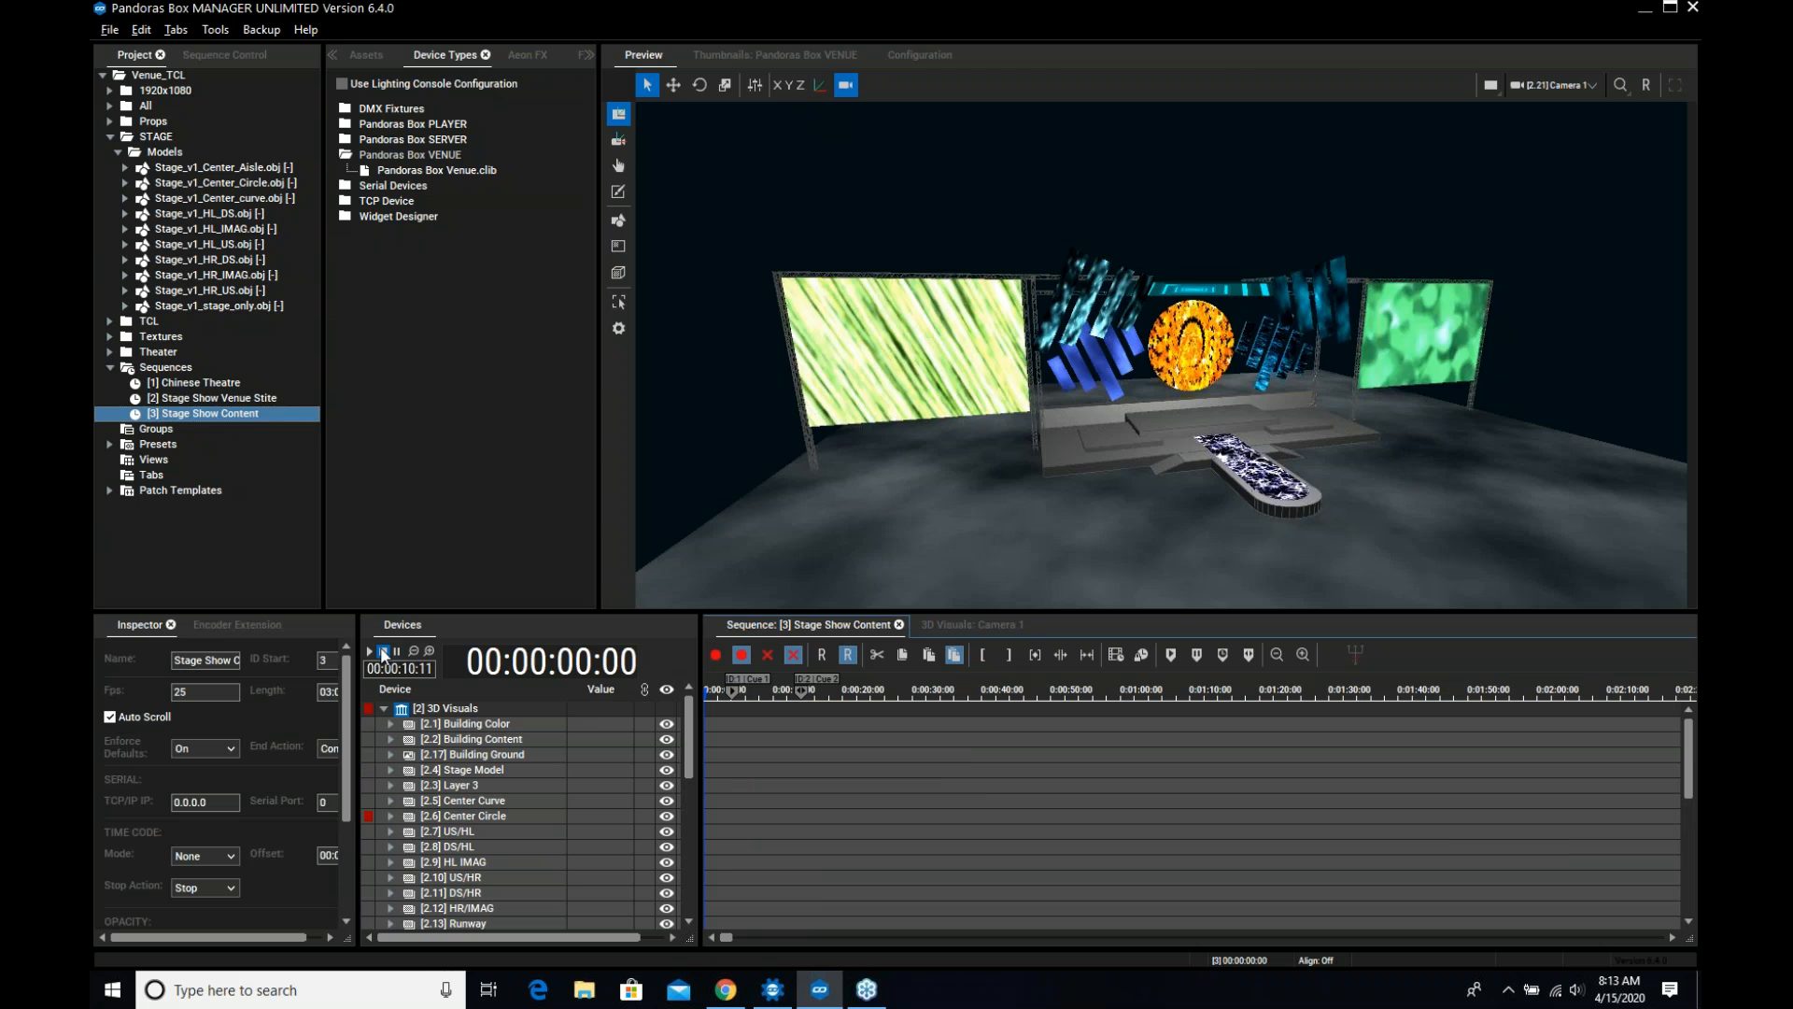
Switch to the Stage Show Venue Stite sequence and preview the theatre camera shots at about 00:01:53 and 00:01:50
left_click(192, 398)
left_click(1492, 692)
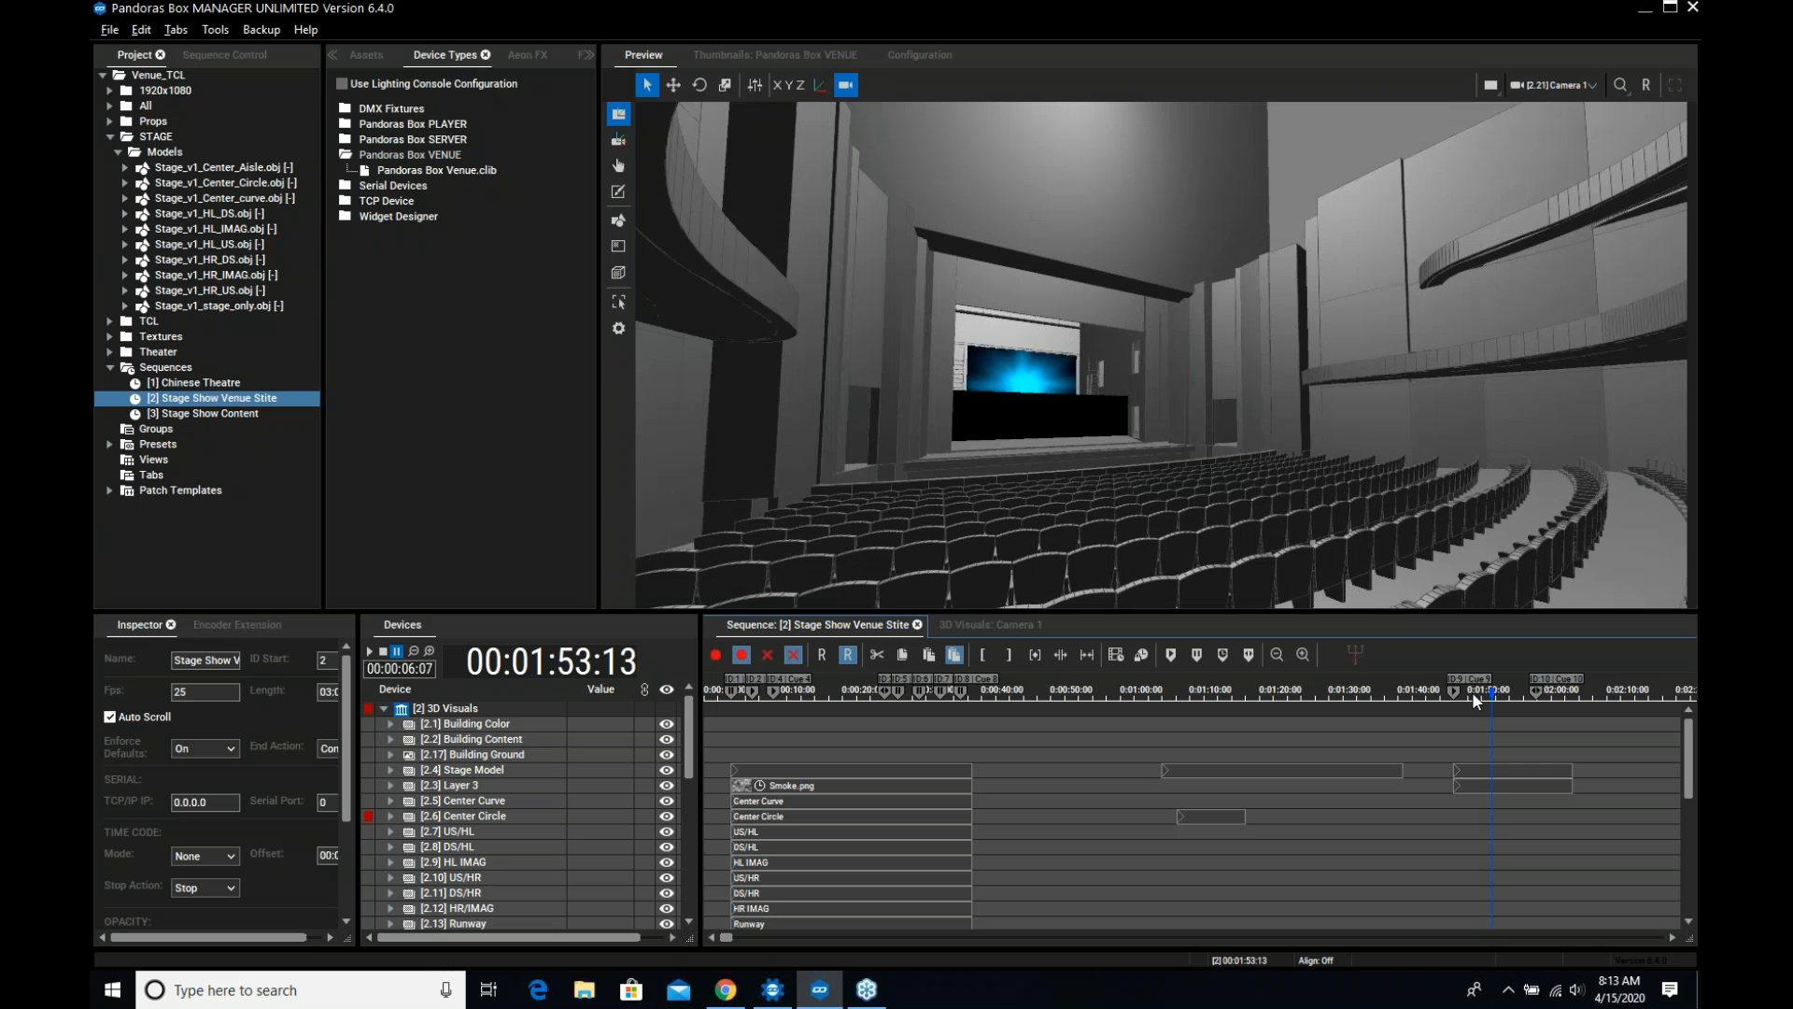
left_click(1472, 692)
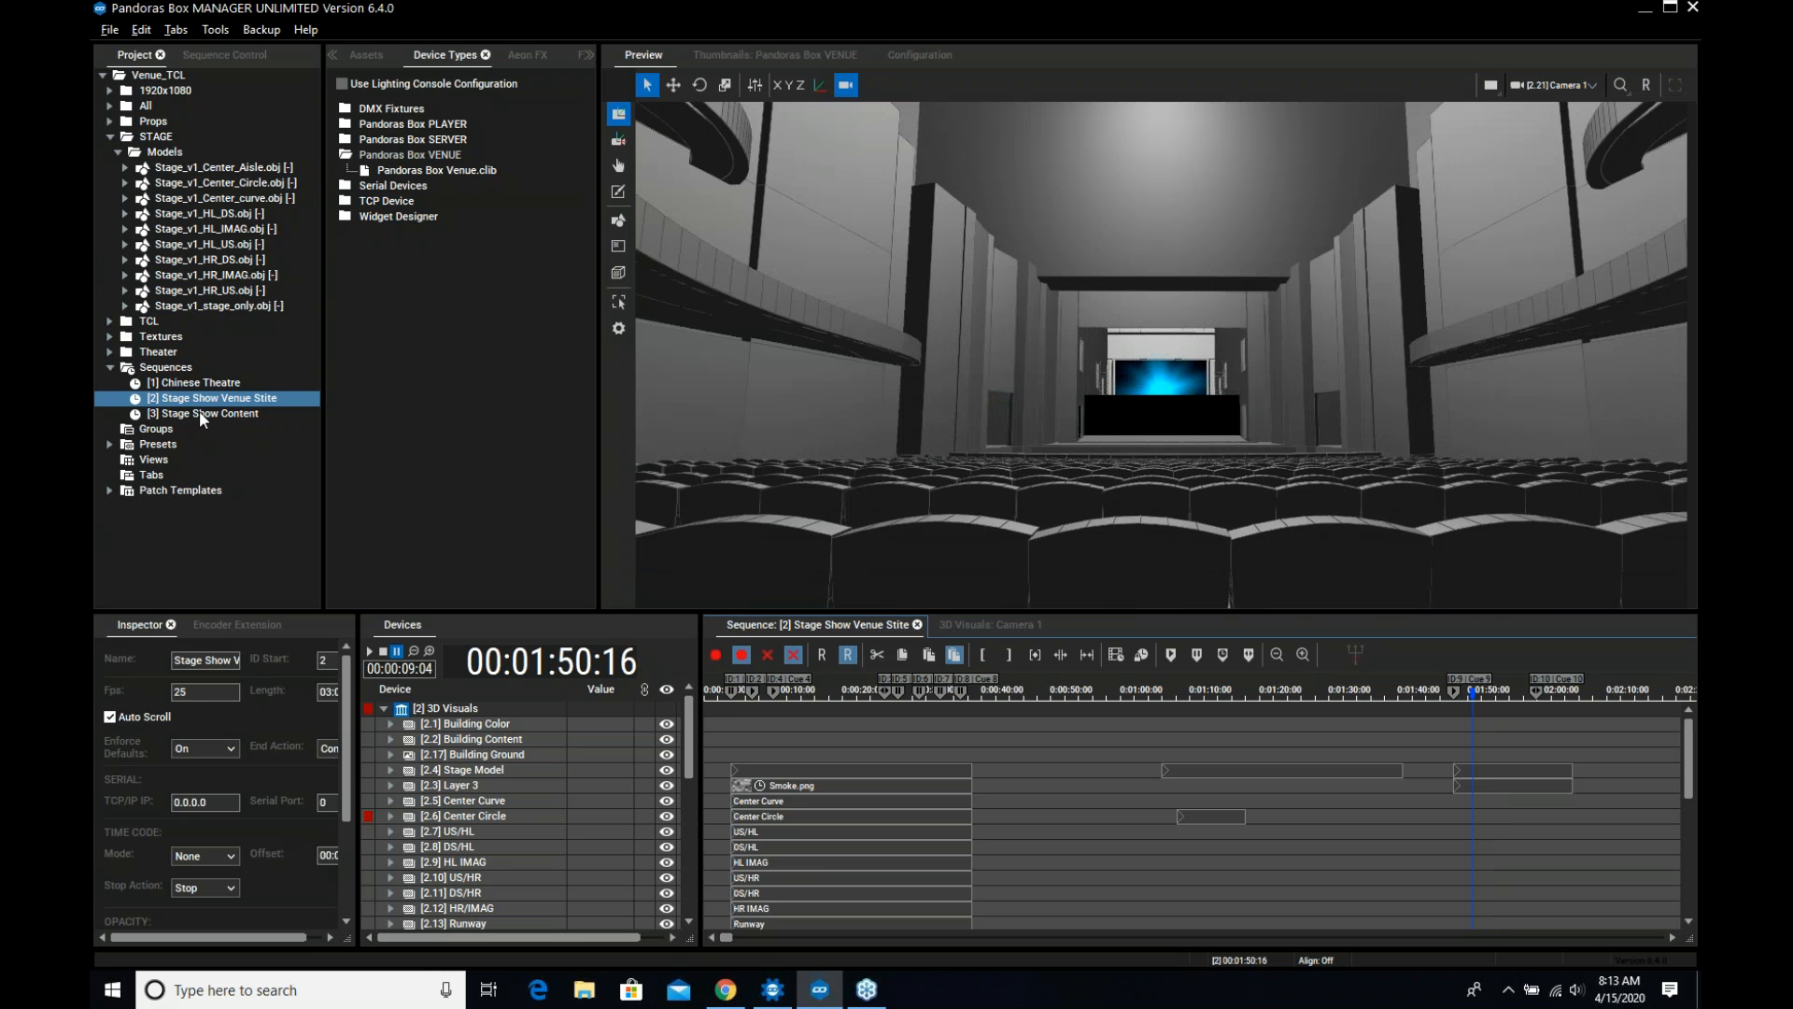
Clear the leftover active values from the Stage Show Content sequence, and preview the Venue Stite theatre at about 00:01:51 and 00:01:49
left_click(199, 413)
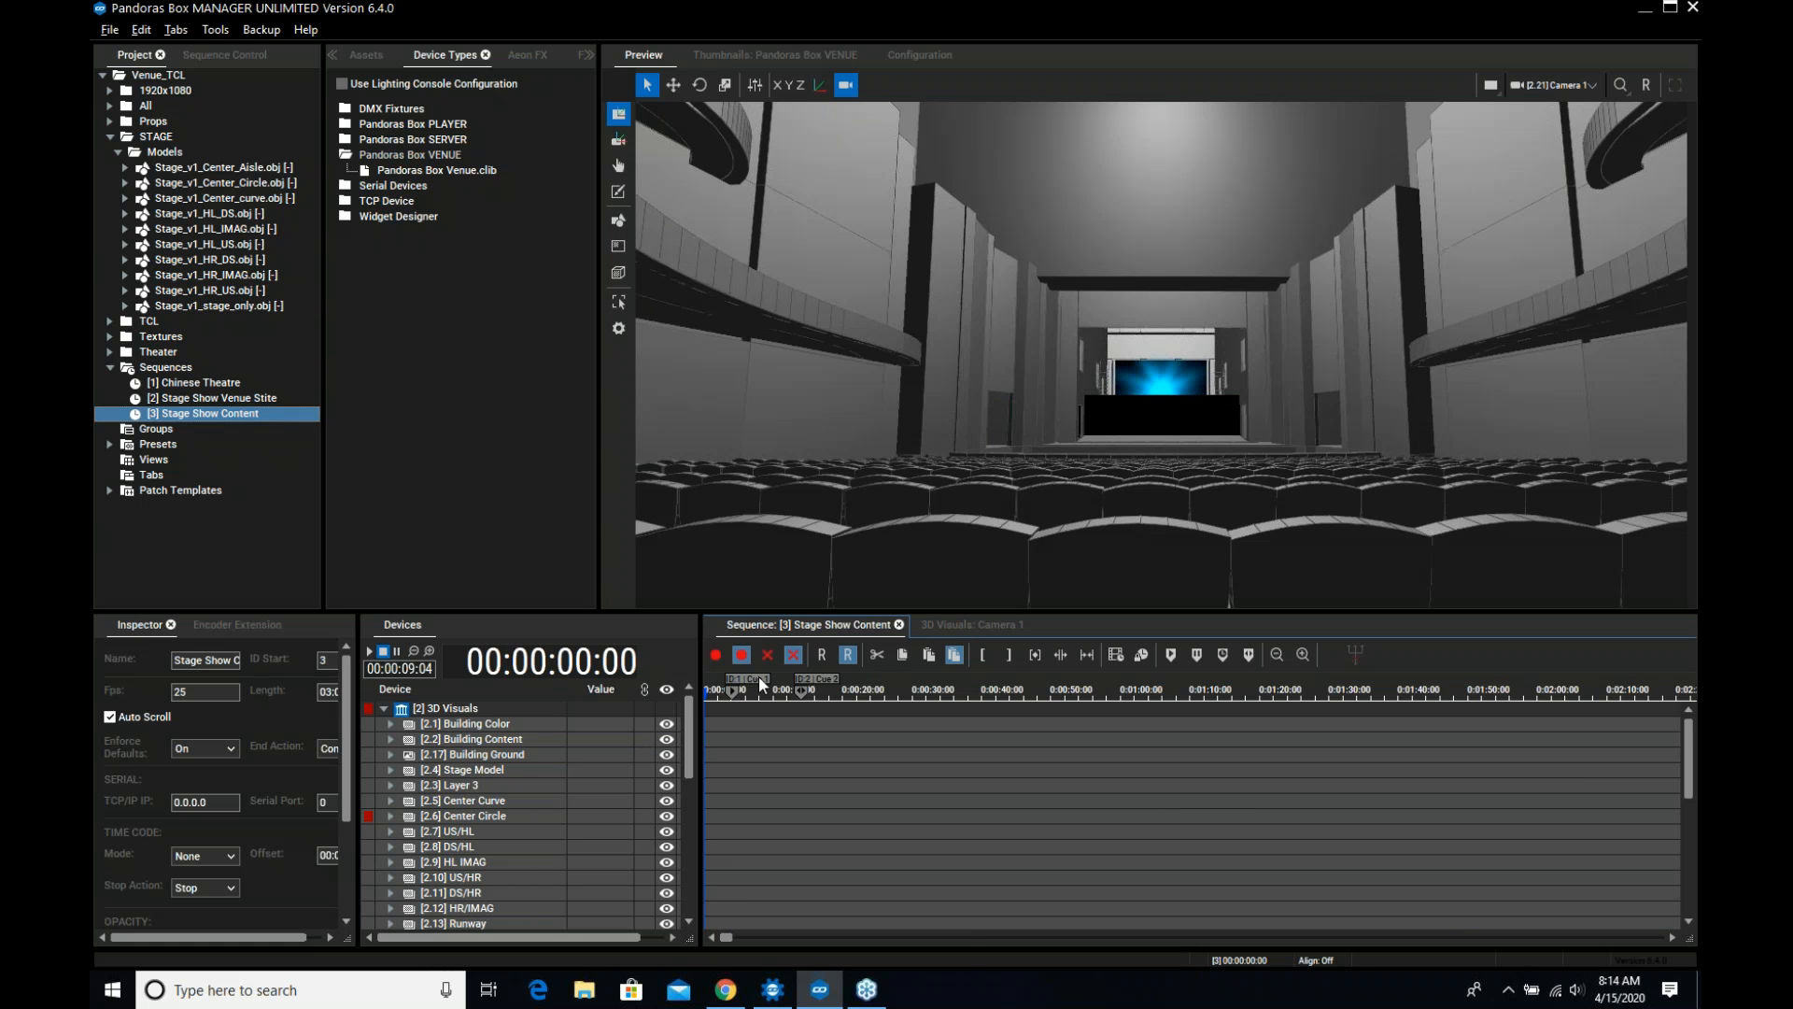
left_click(844, 658)
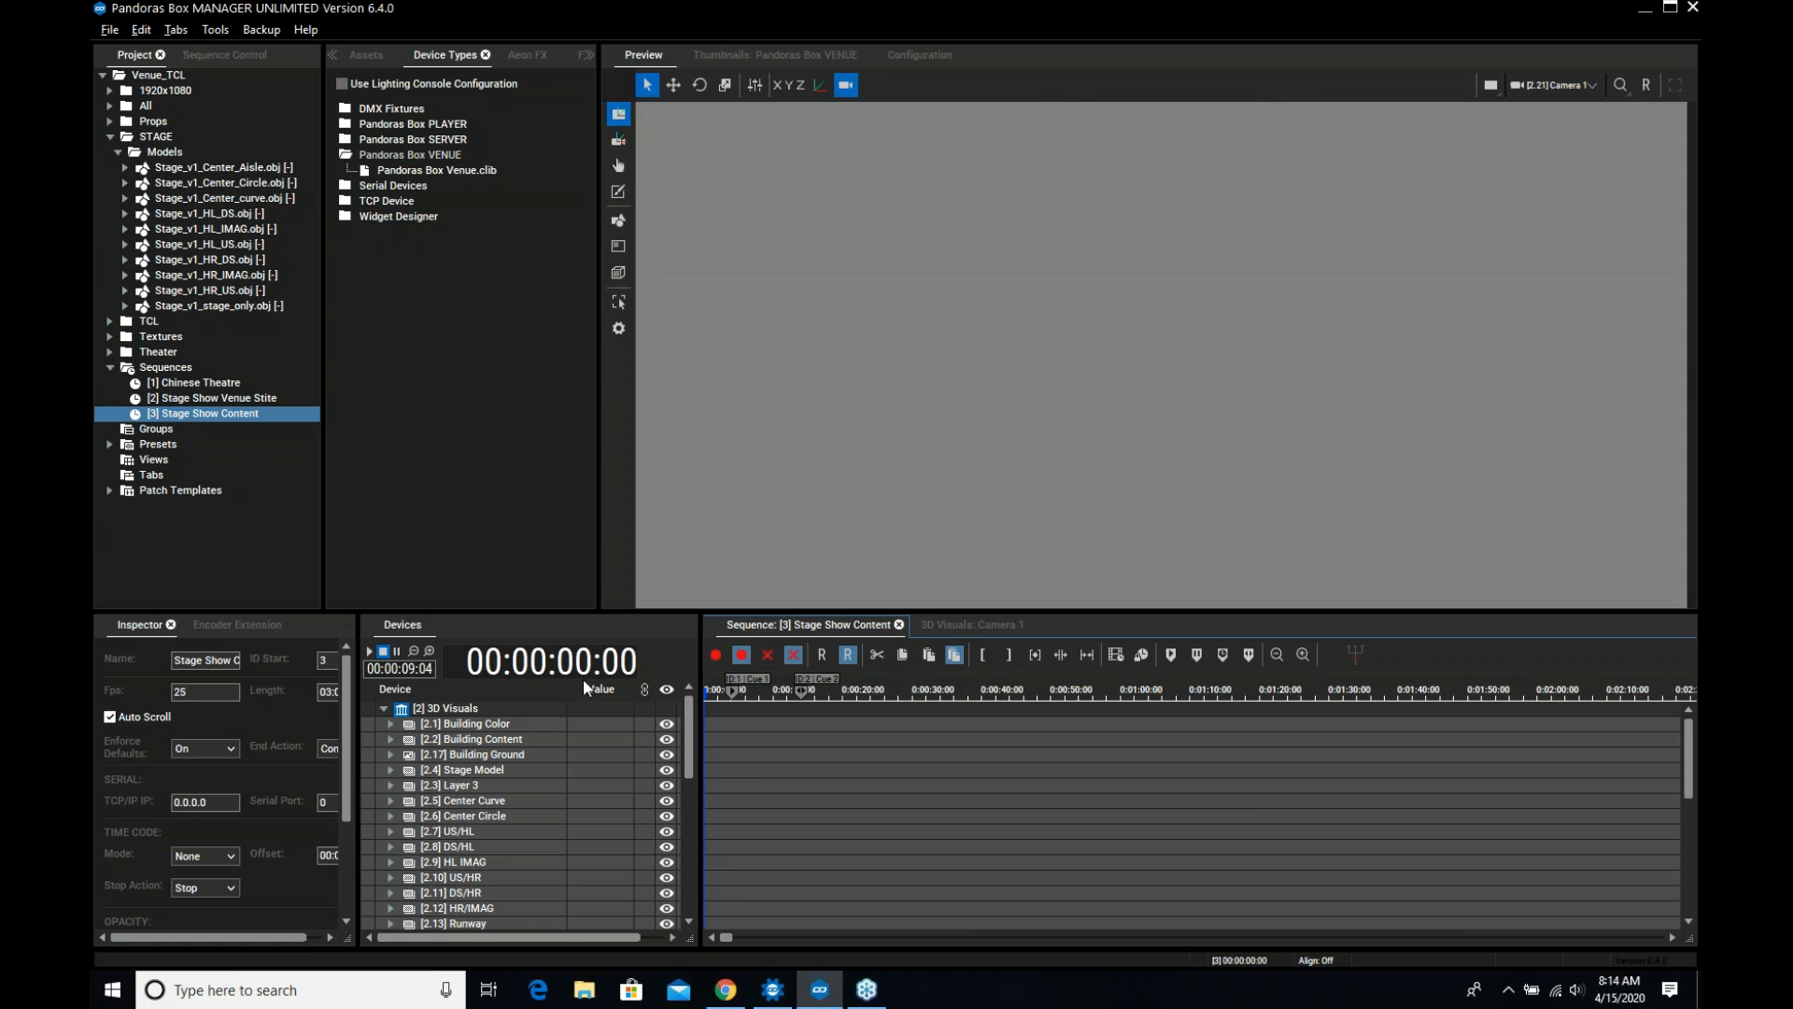
left_click(187, 399)
left_click(1201, 691)
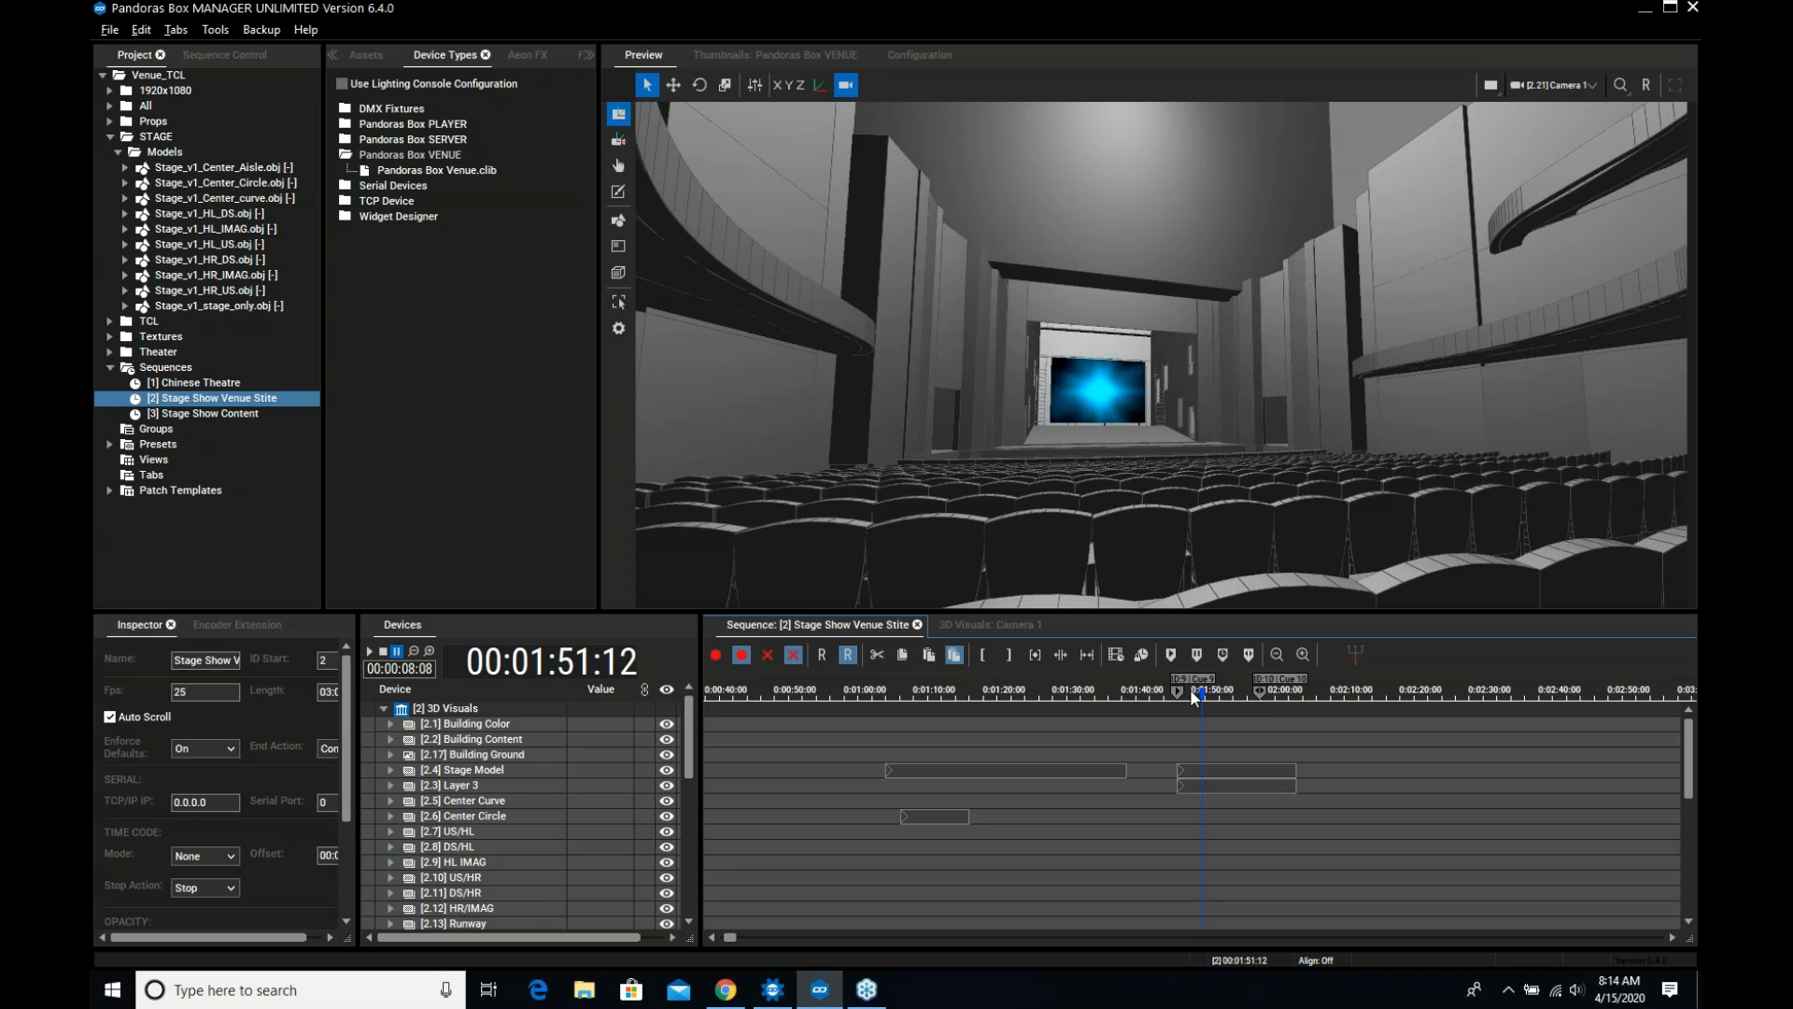
left_click(1192, 696)
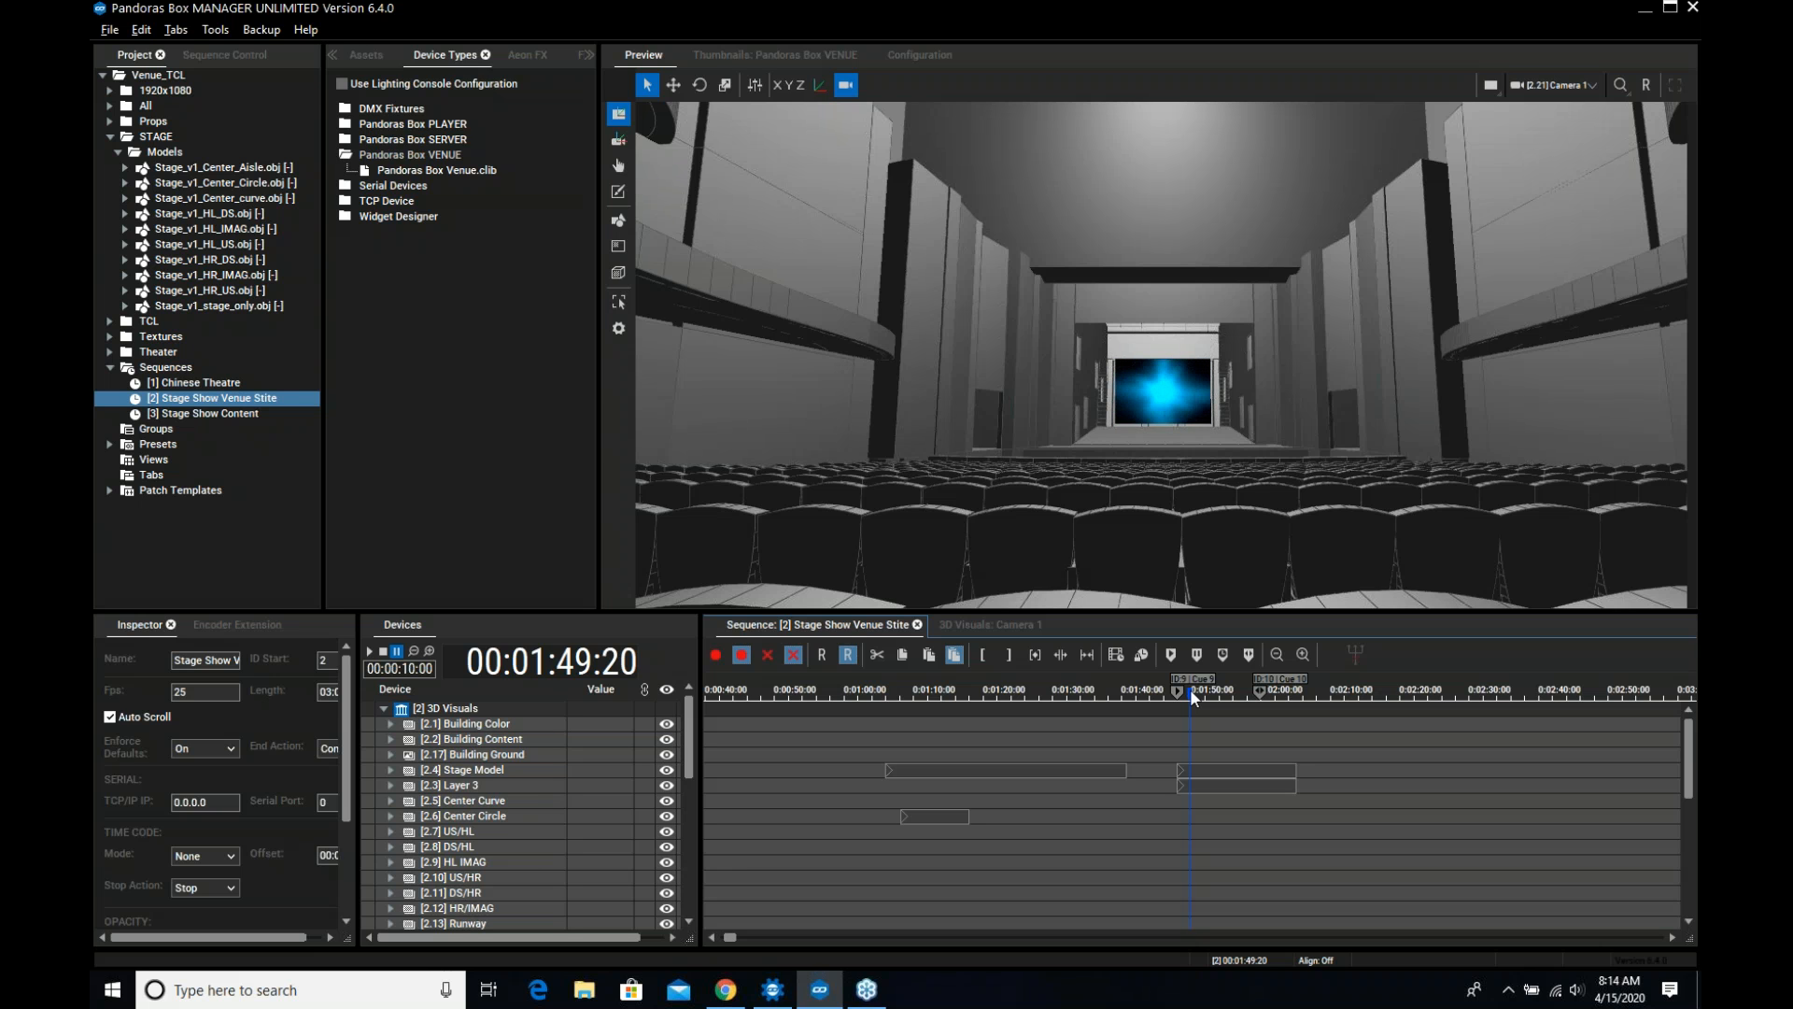
Play the theatre camera move from about 00:01:48 to 00:01:55, and return the playhead to about 00:01:48
left_click_drag(1192, 694, 1184, 703)
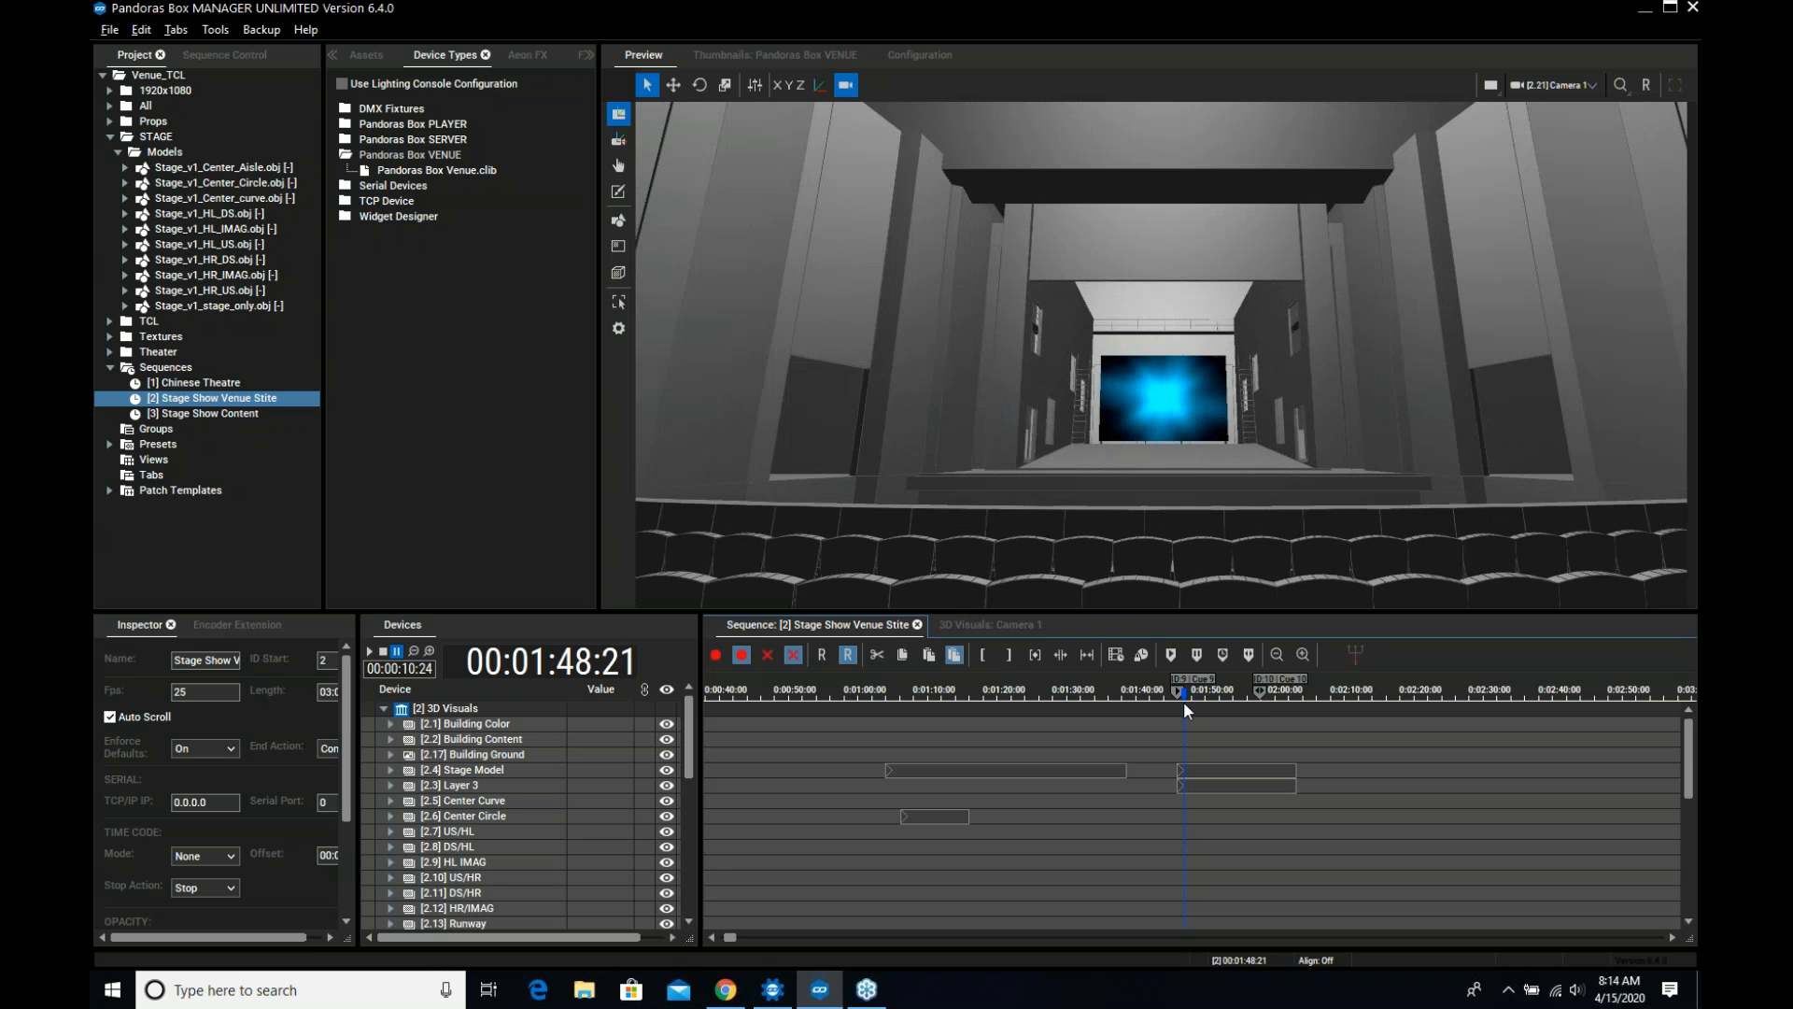
key("space")
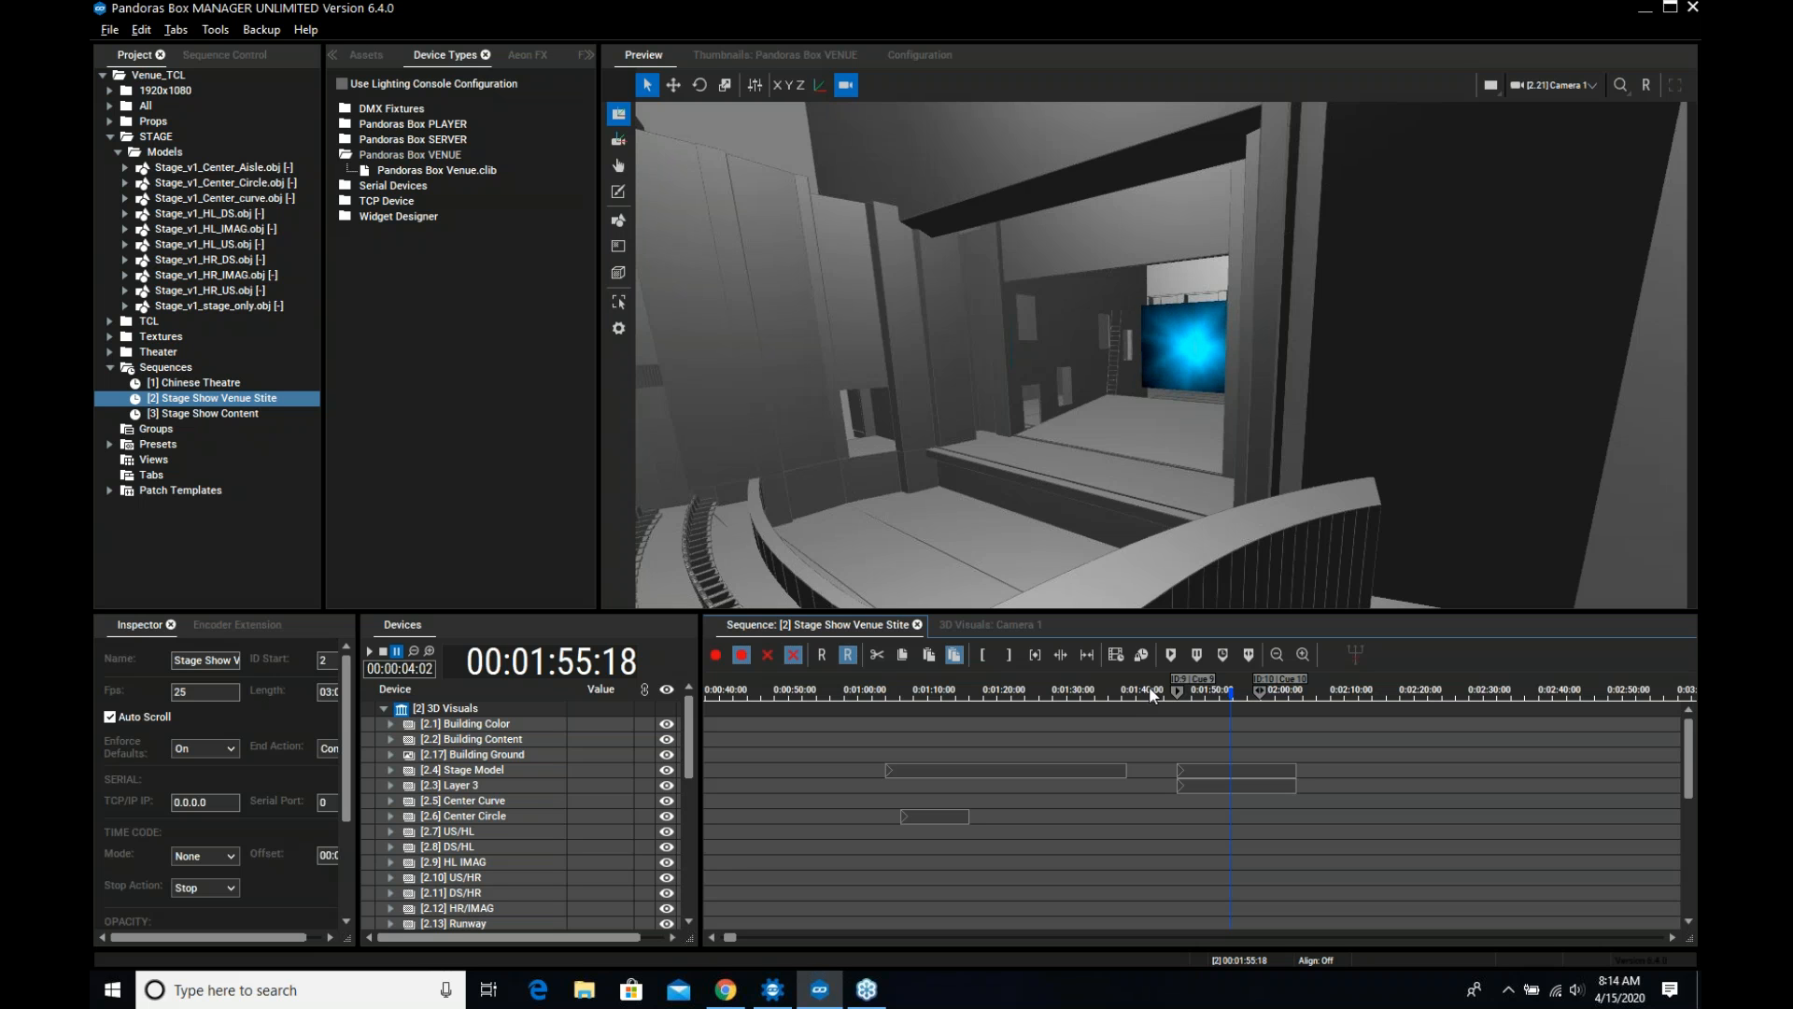
left_click(1200, 695)
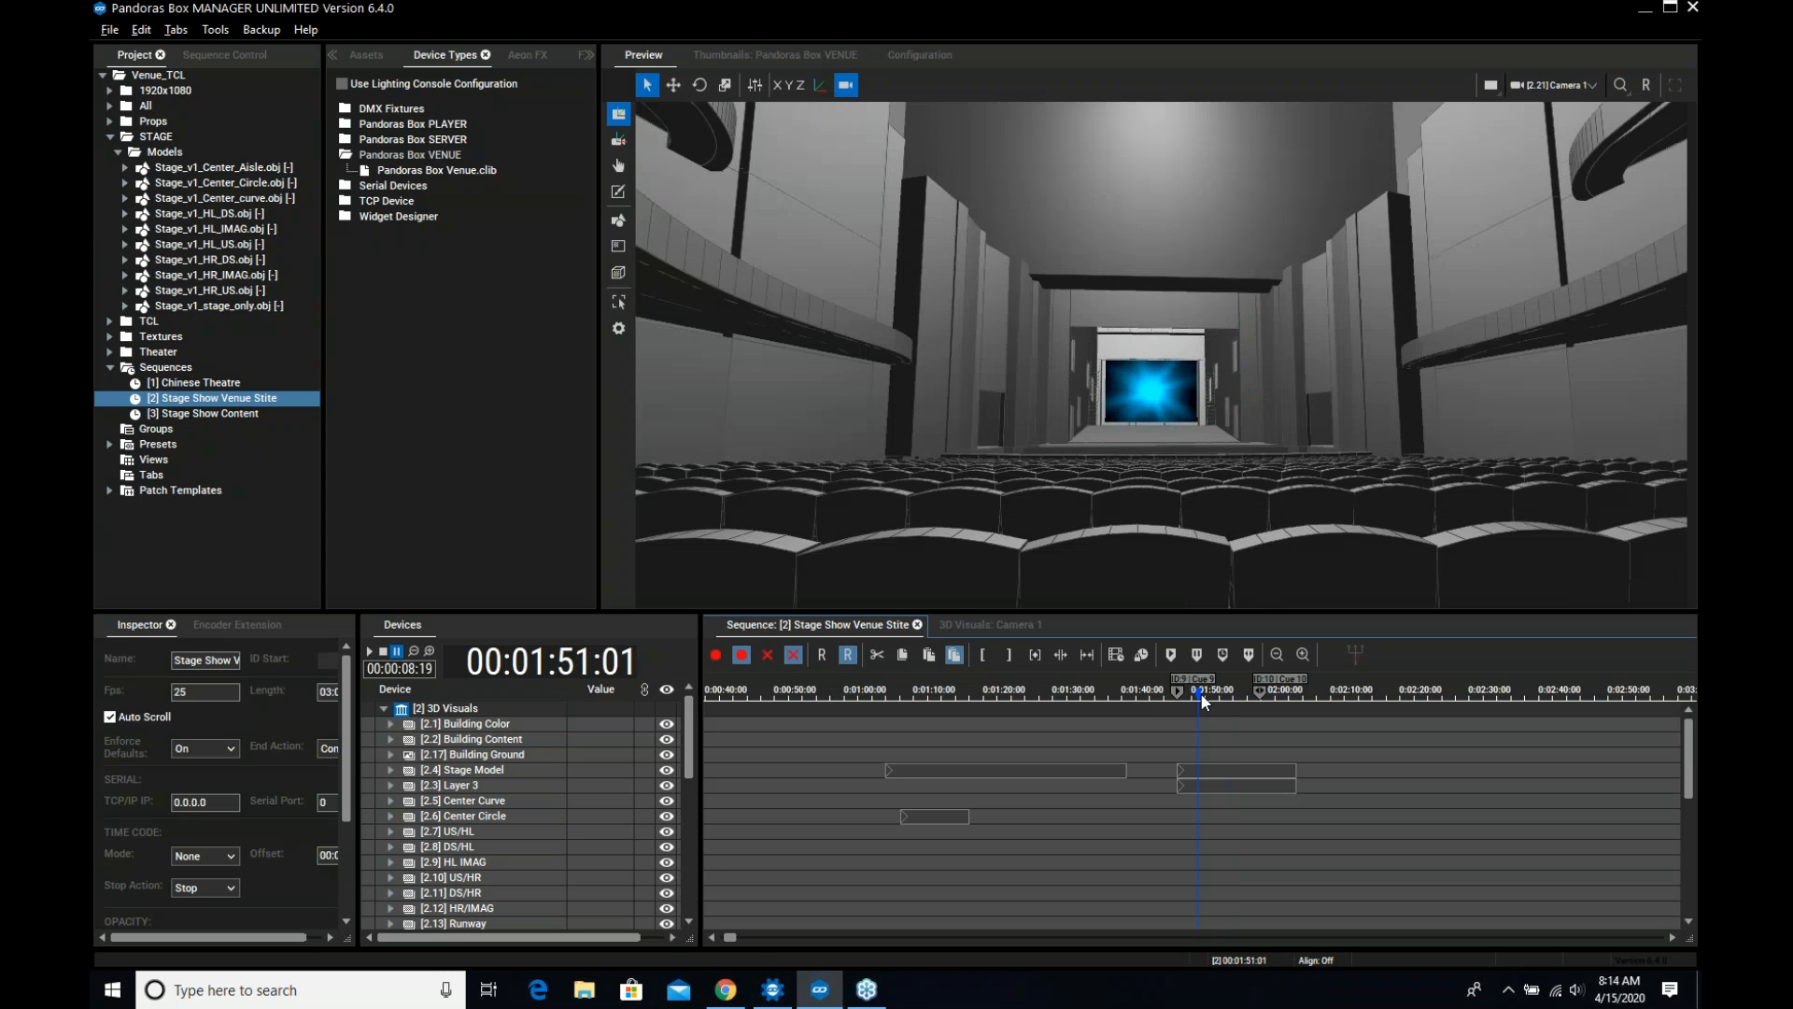
left_click_drag(1196, 696, 1182, 698)
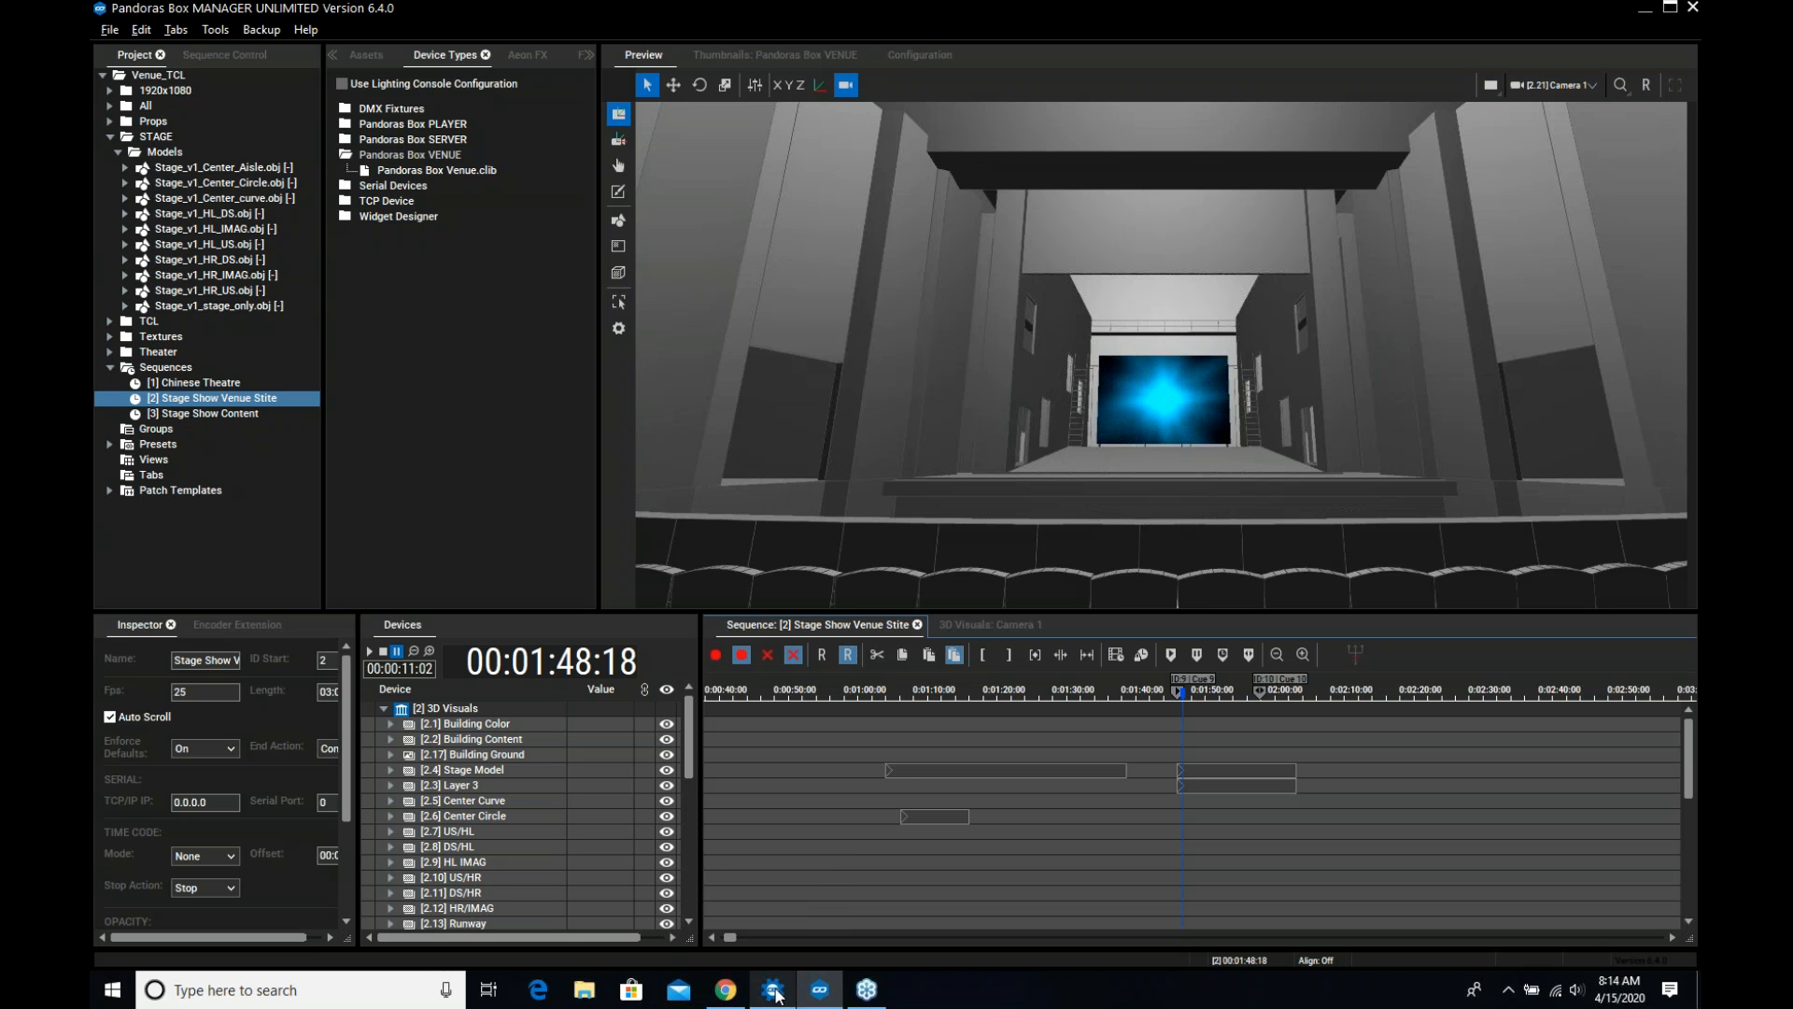
Trigger Screen Automation in the Venue Webinar.wd control window, and play the theatre camera move to about 00:01:58
mouse_move(777, 996)
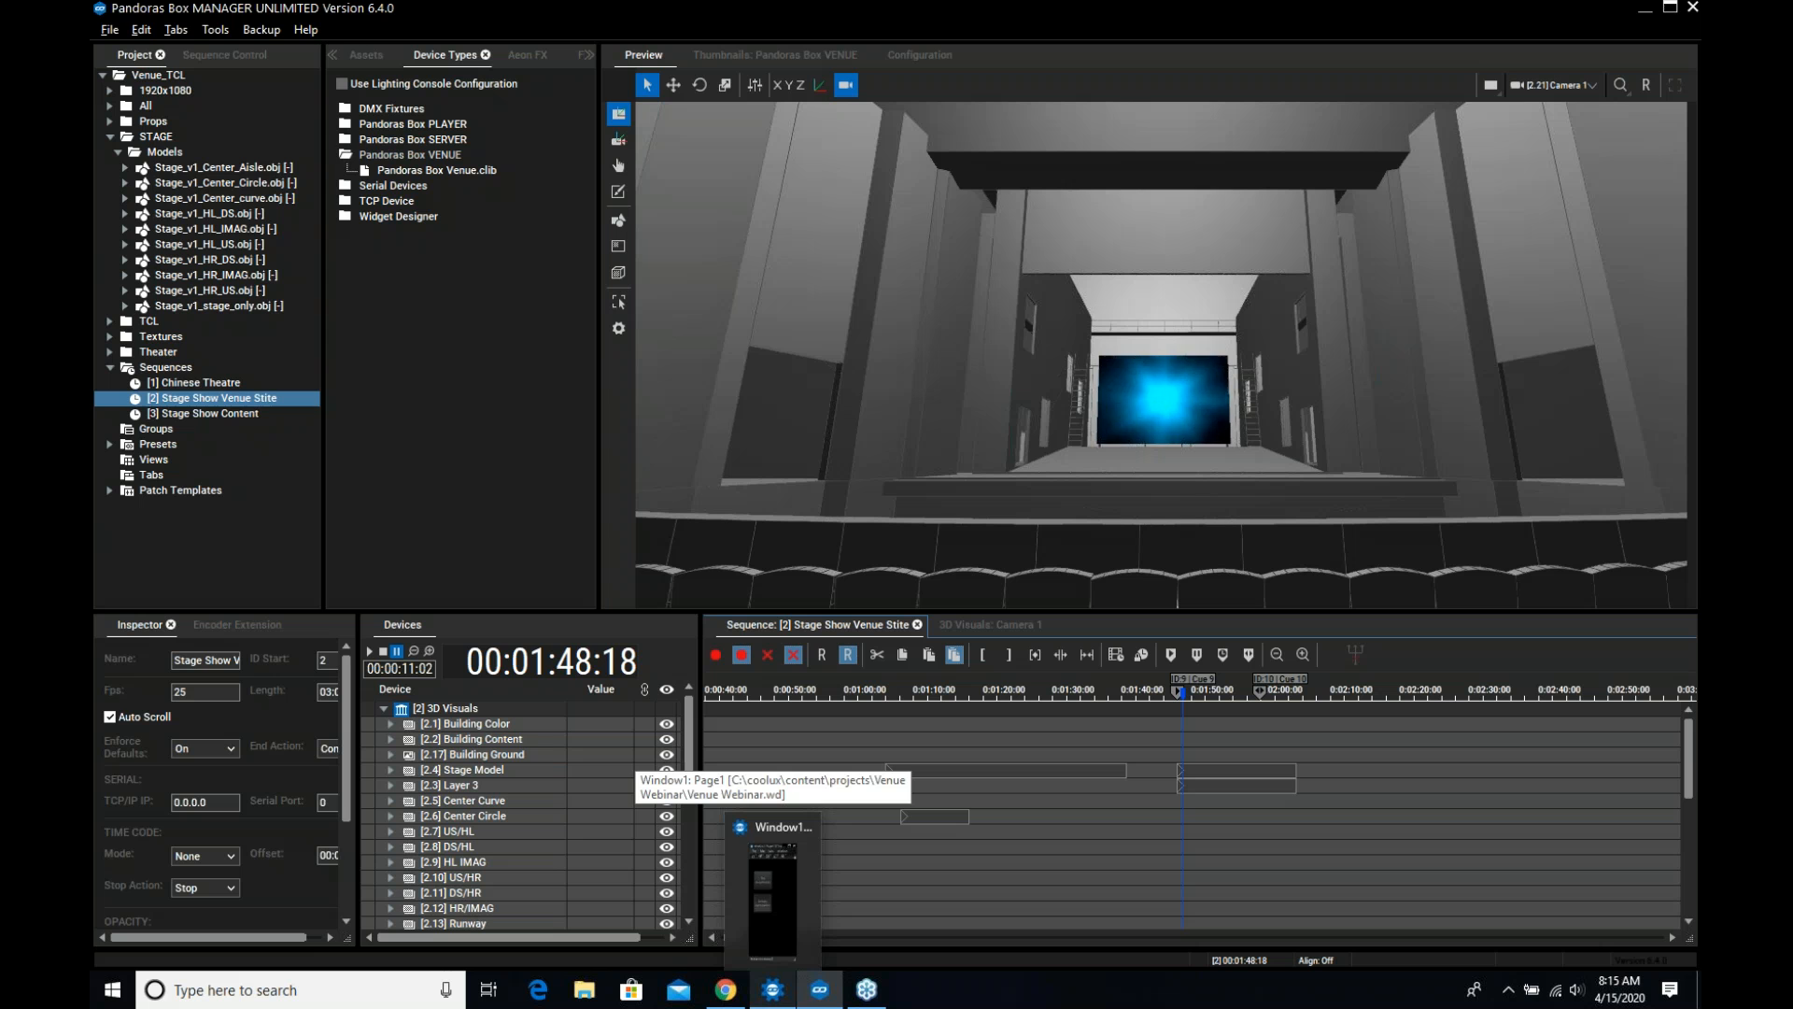
left_click(774, 898)
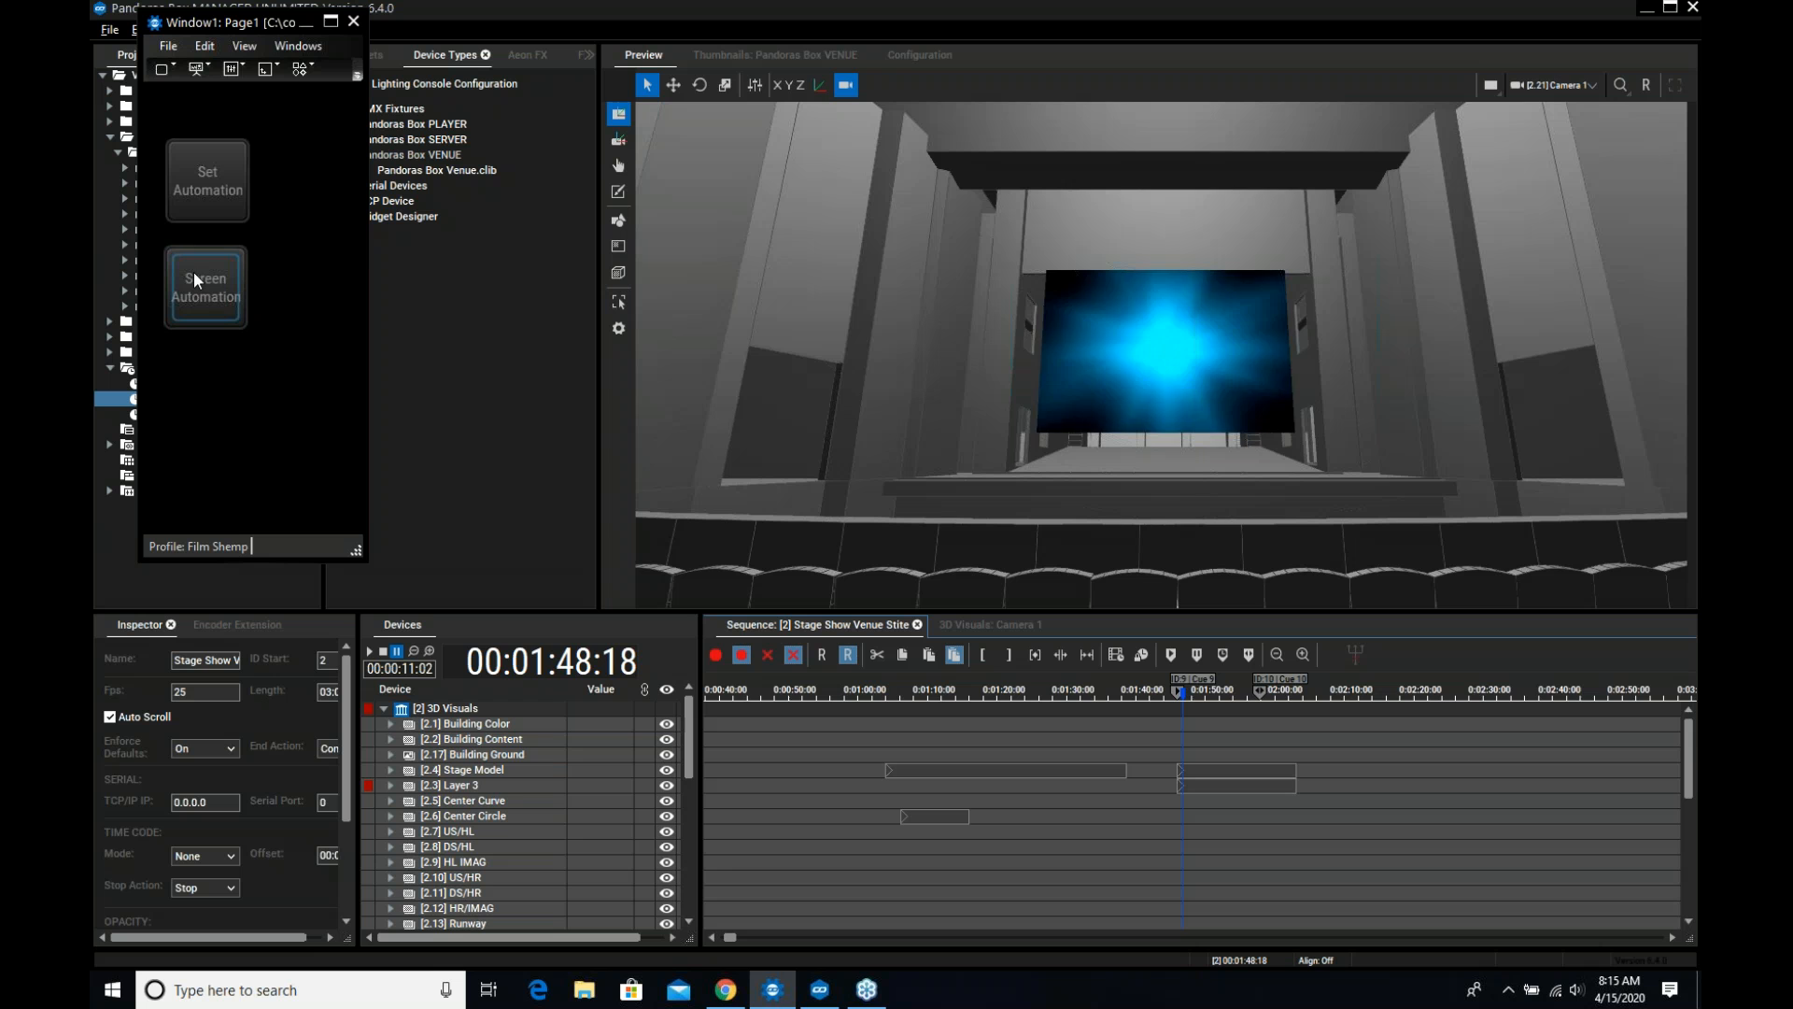
left_click(1203, 697)
key("space")
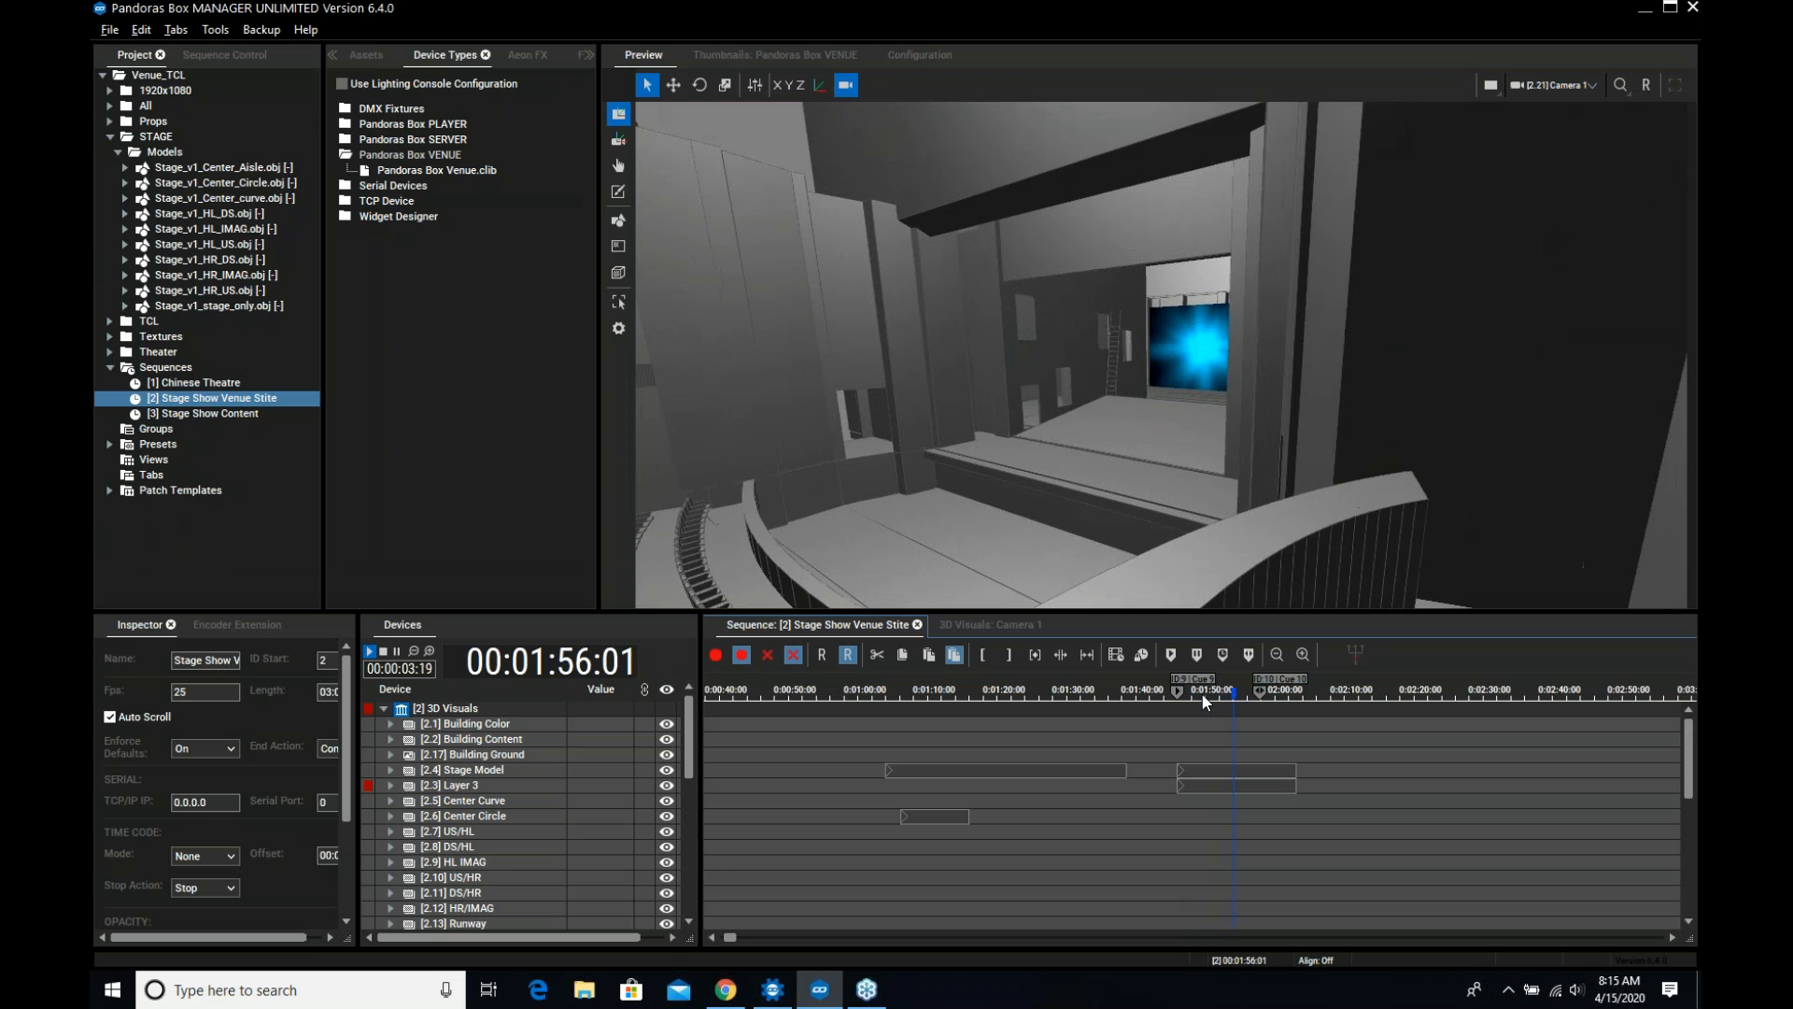
key("space")
Collapse Camera 1's parameter tracks in the sequence and view its parameter values, including the FOV
scroll(1279, 749, "down", 5)
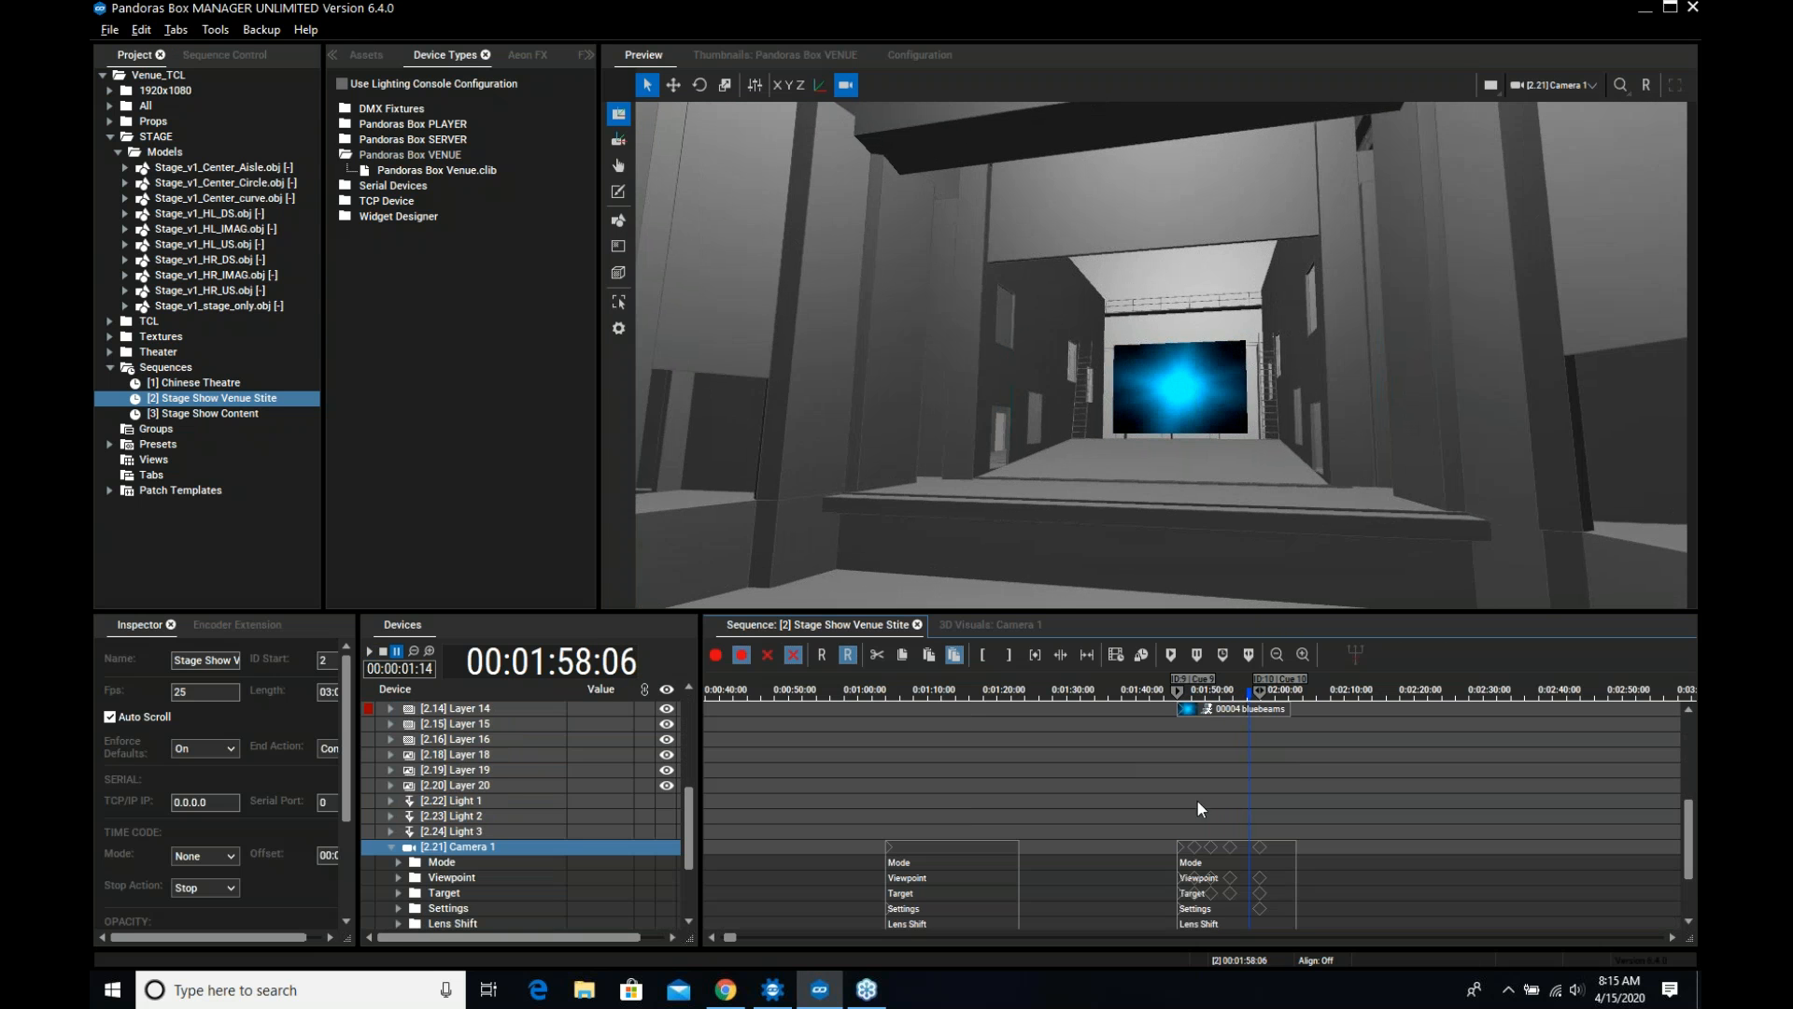
left_click(462, 849)
double_click(466, 848)
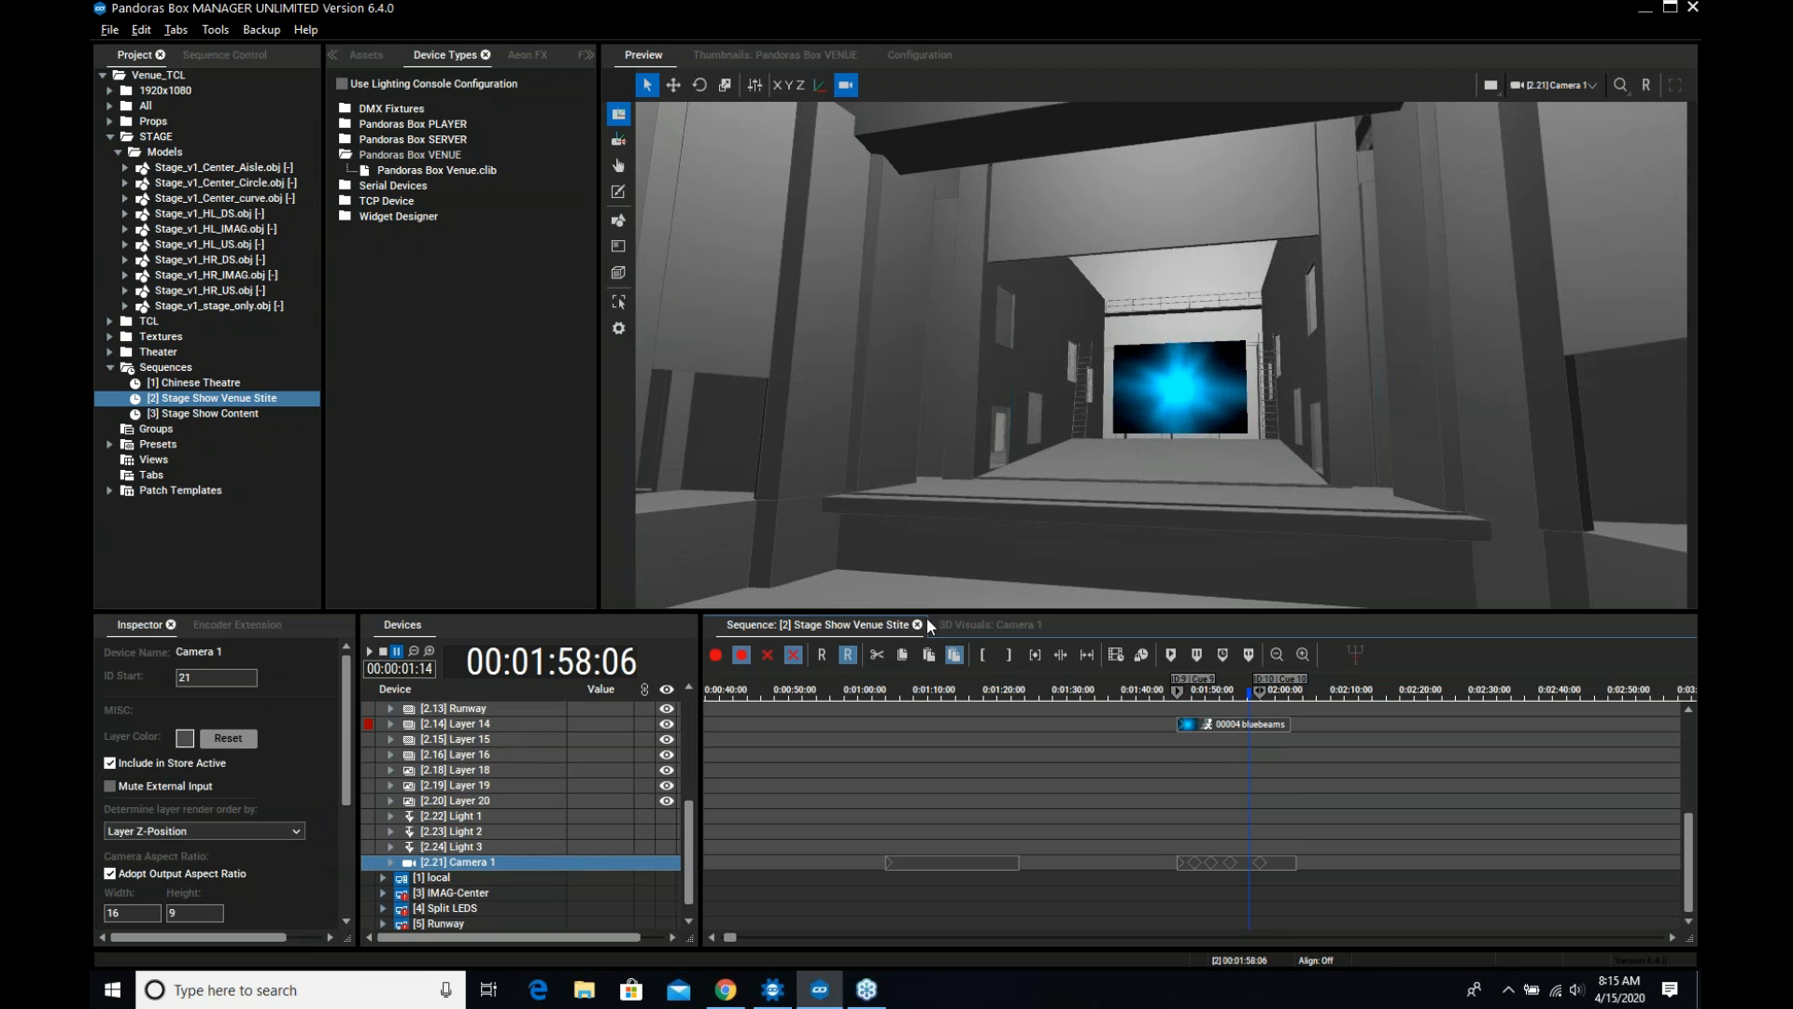
left_click(975, 622)
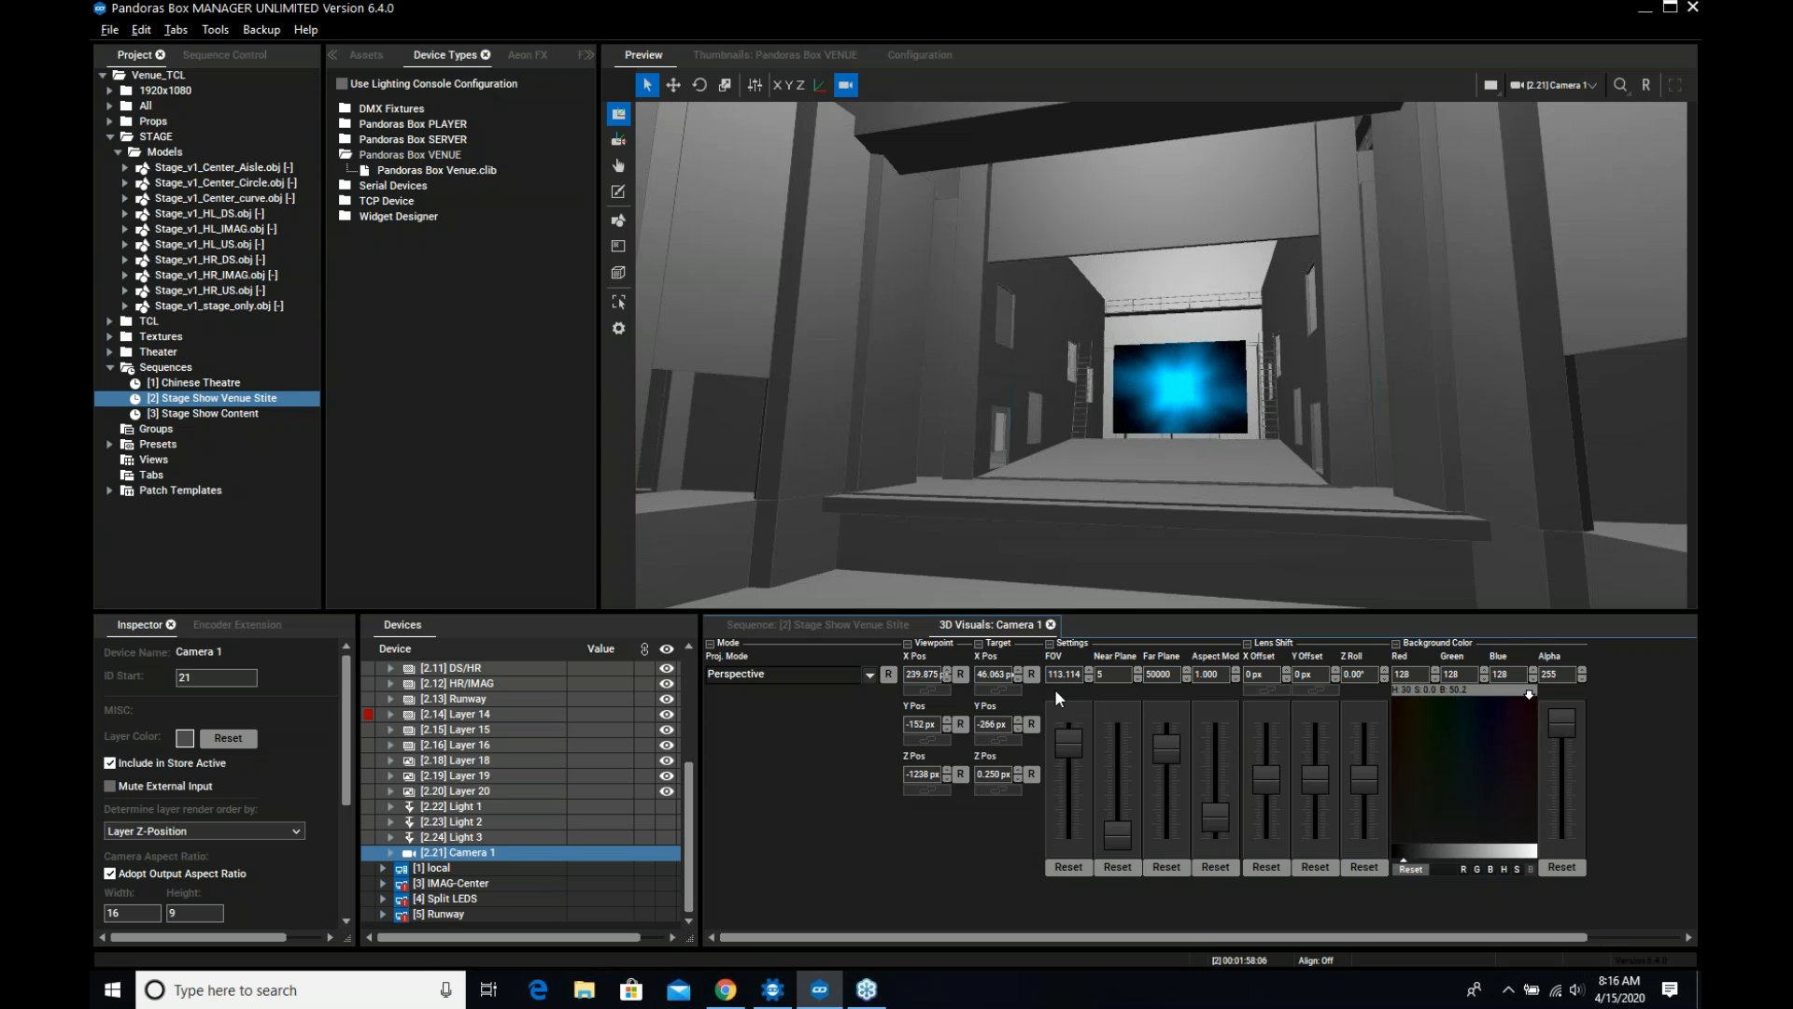
Move the playhead of the Venue Stite sequence to about 00:01:52 and check Camera 1's parameter values there
left_click(820, 627)
left_click(1219, 689)
left_click_drag(1219, 696, 1208, 697)
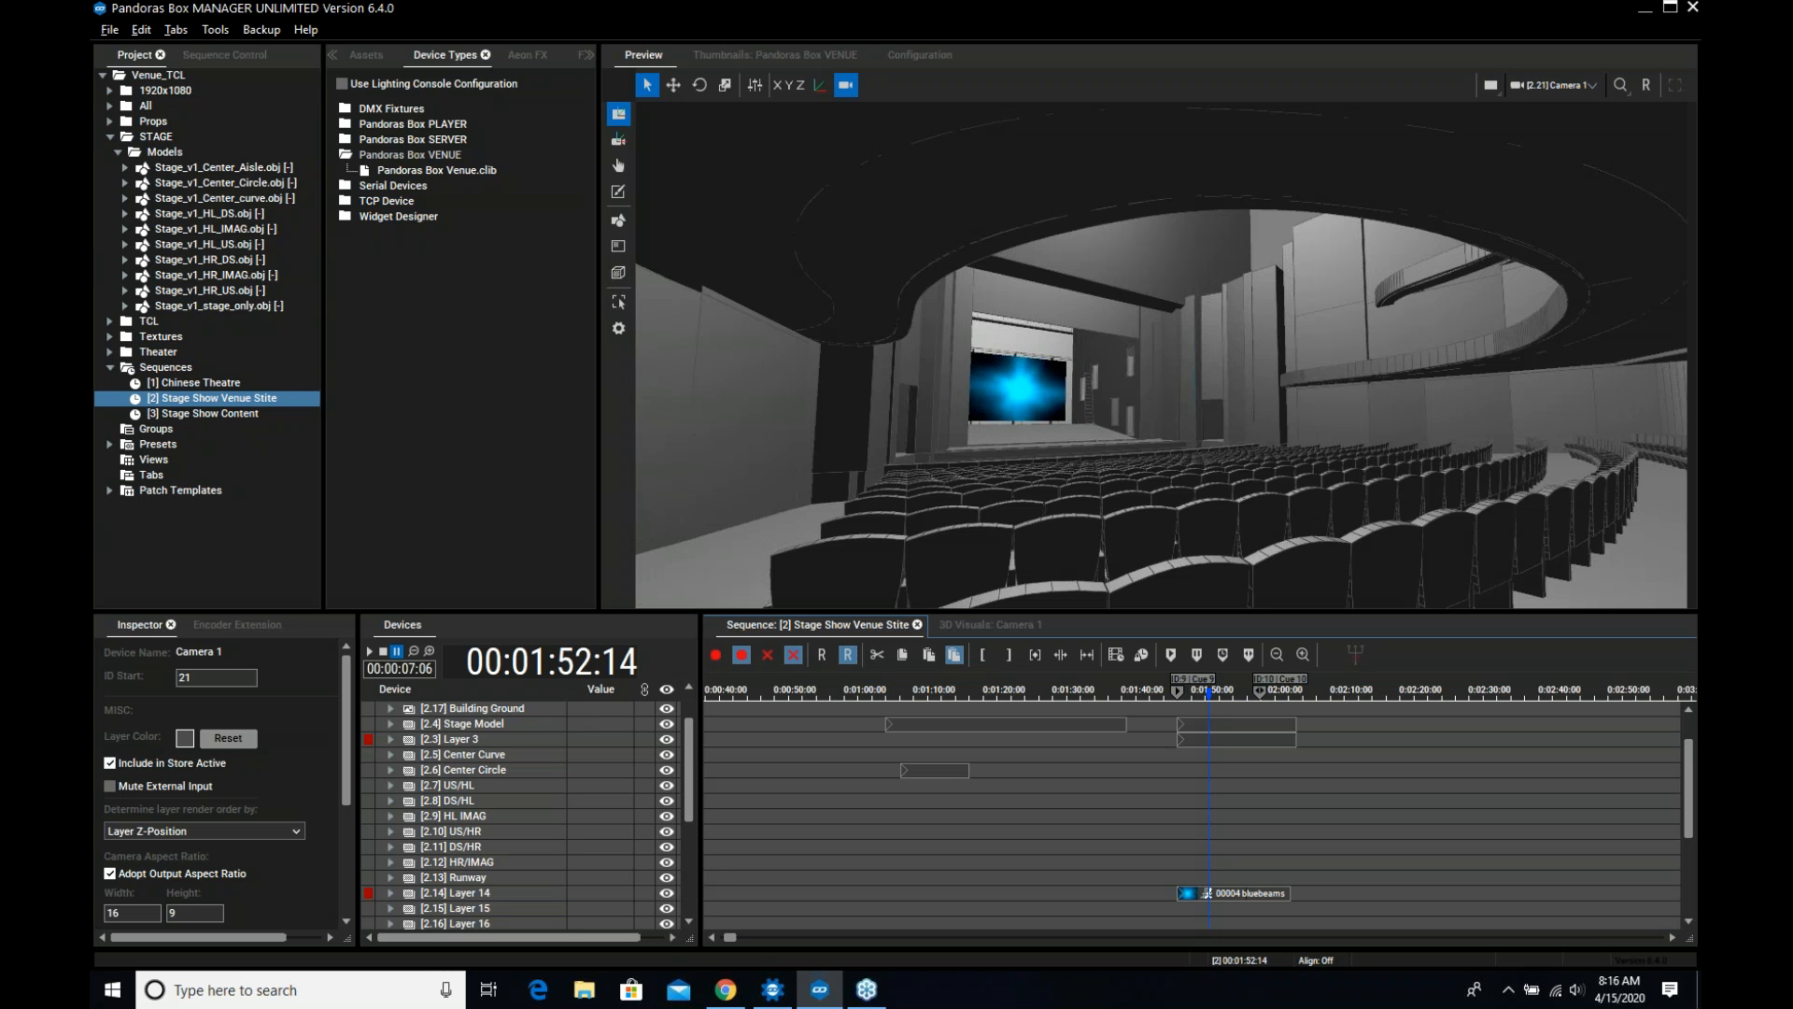
left_click(1005, 626)
left_click(836, 625)
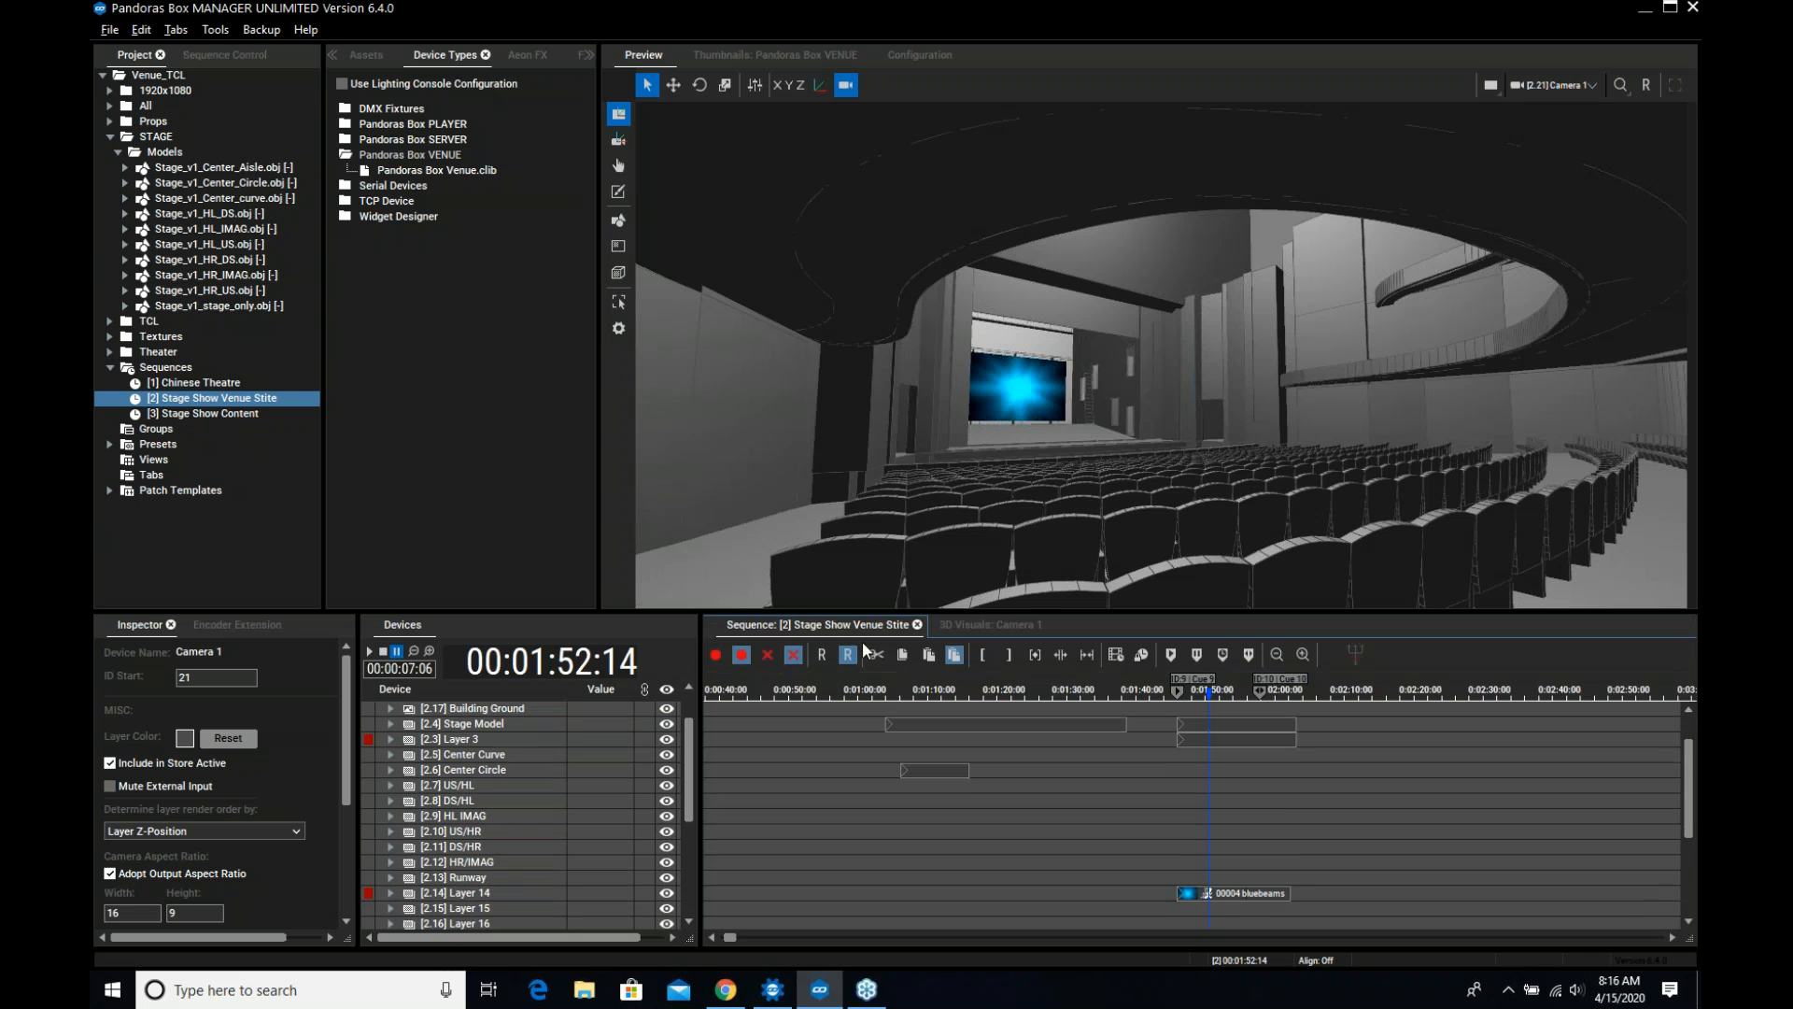
Compare the preview at about 00:01:14, 00:00:19 and 00:01:52 to see the bare model, the stage show and the theatre
left_click(943, 694)
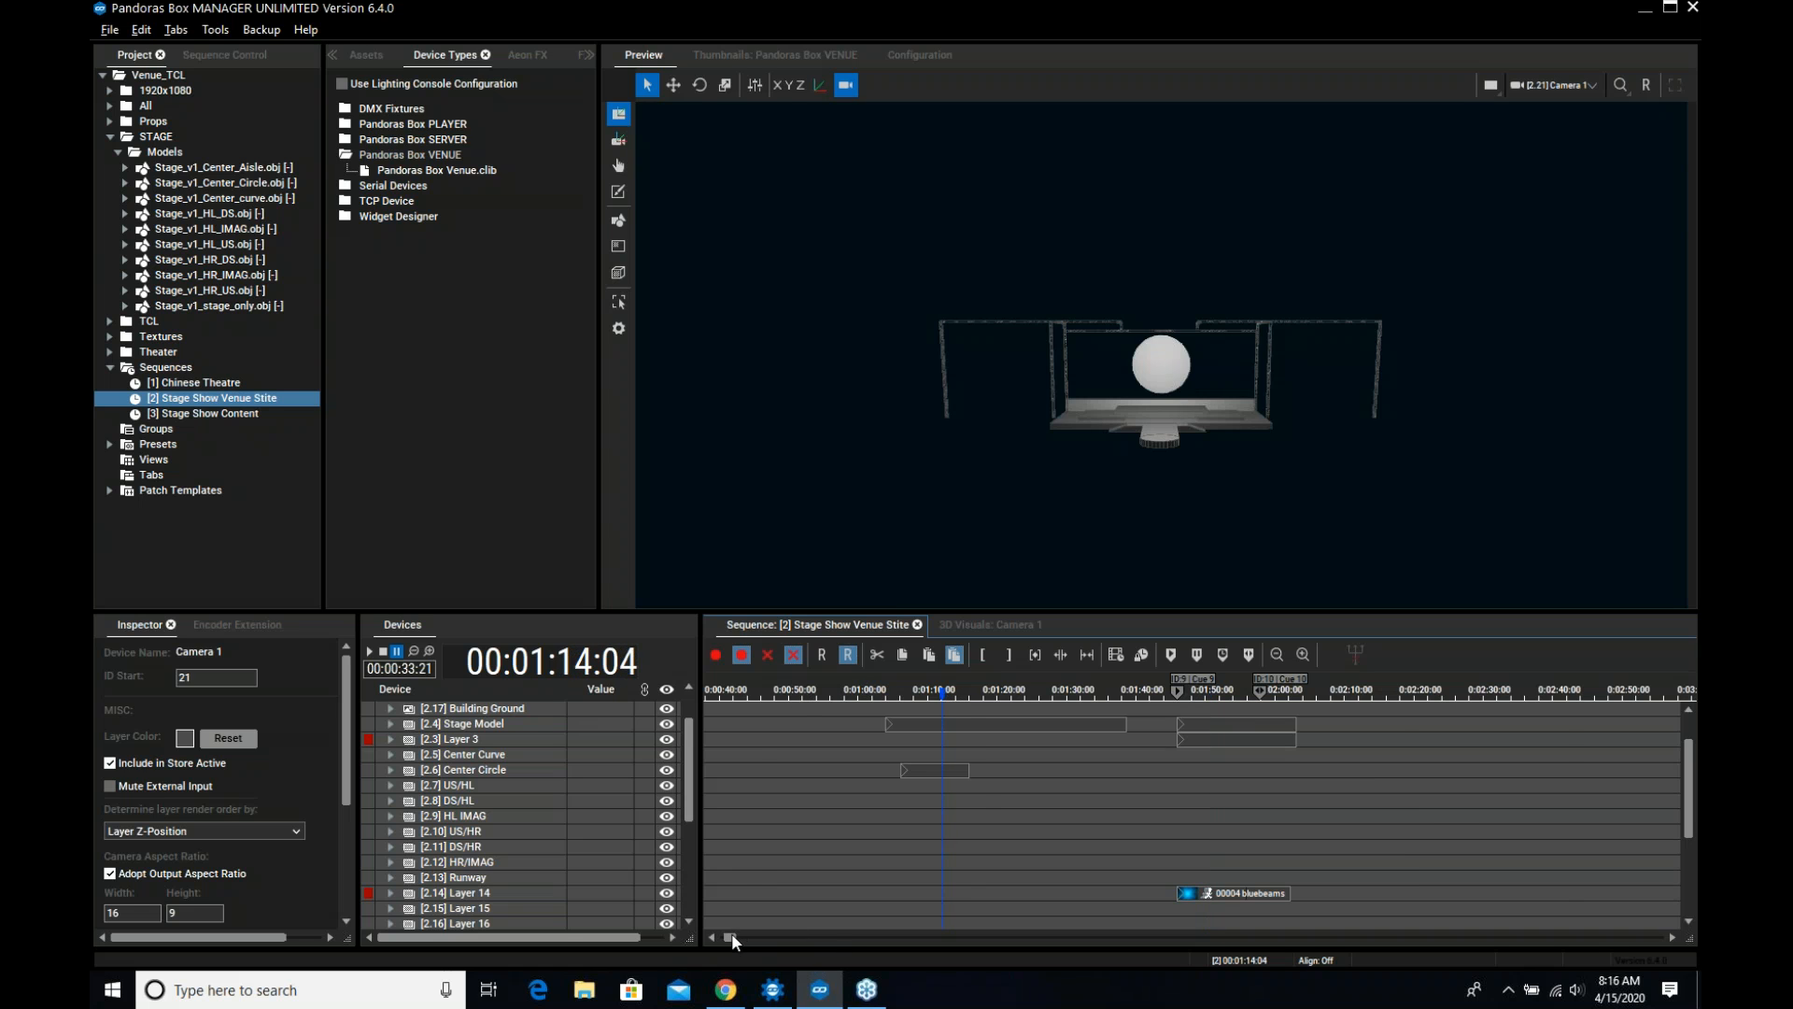
left_click_drag(733, 937, 725, 936)
left_click(837, 691)
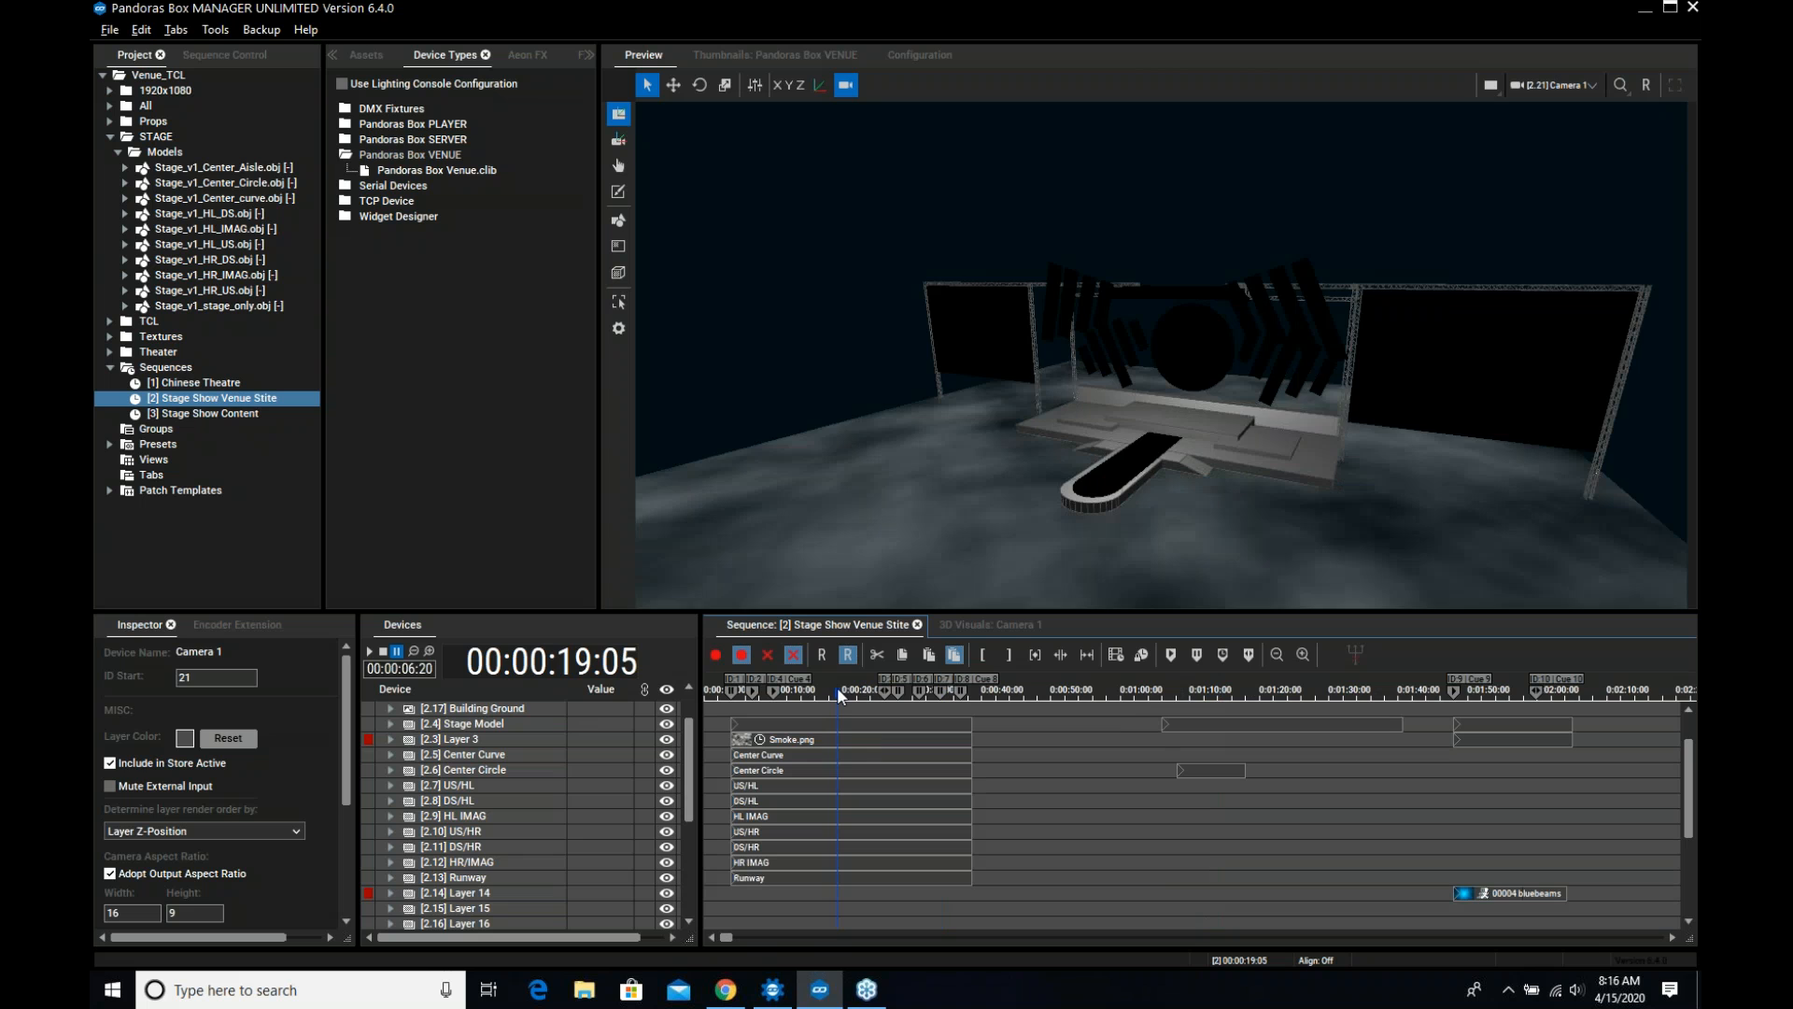
left_click(1485, 694)
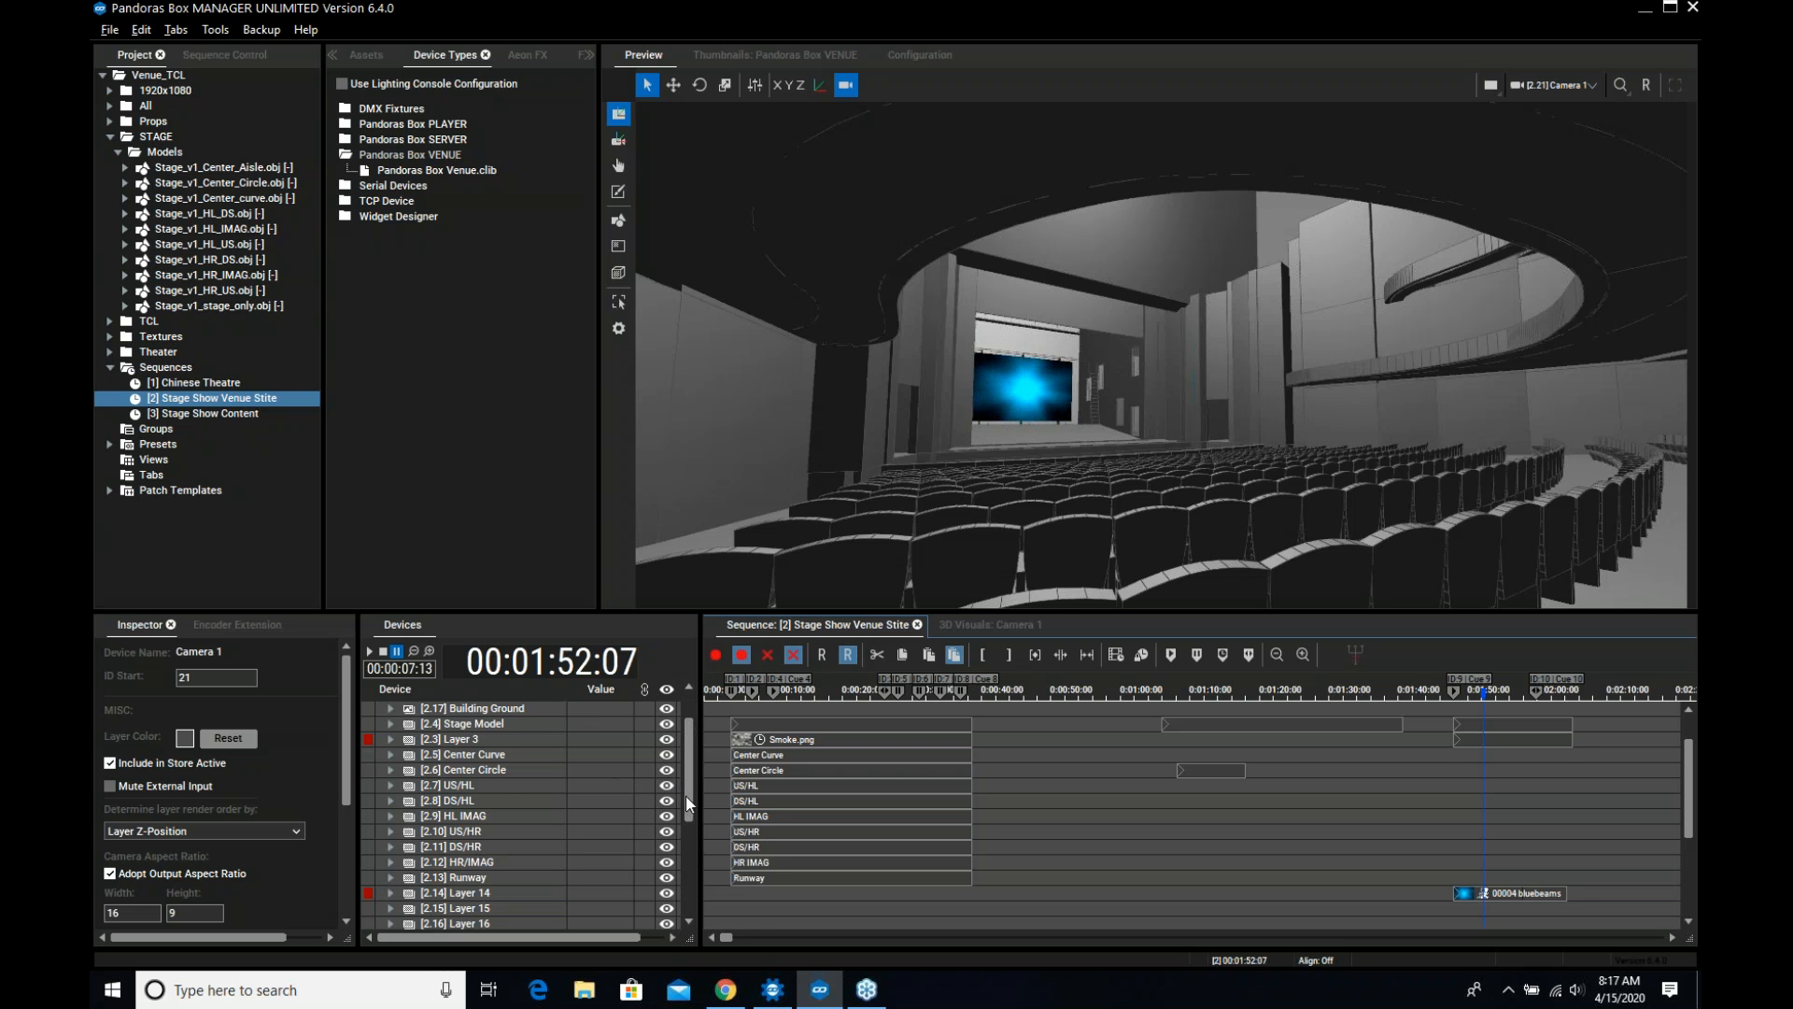
Stop the Stage Show Venue Stite sequence and jump the playhead to about 00:00:18
scroll(681, 776, "up", 1)
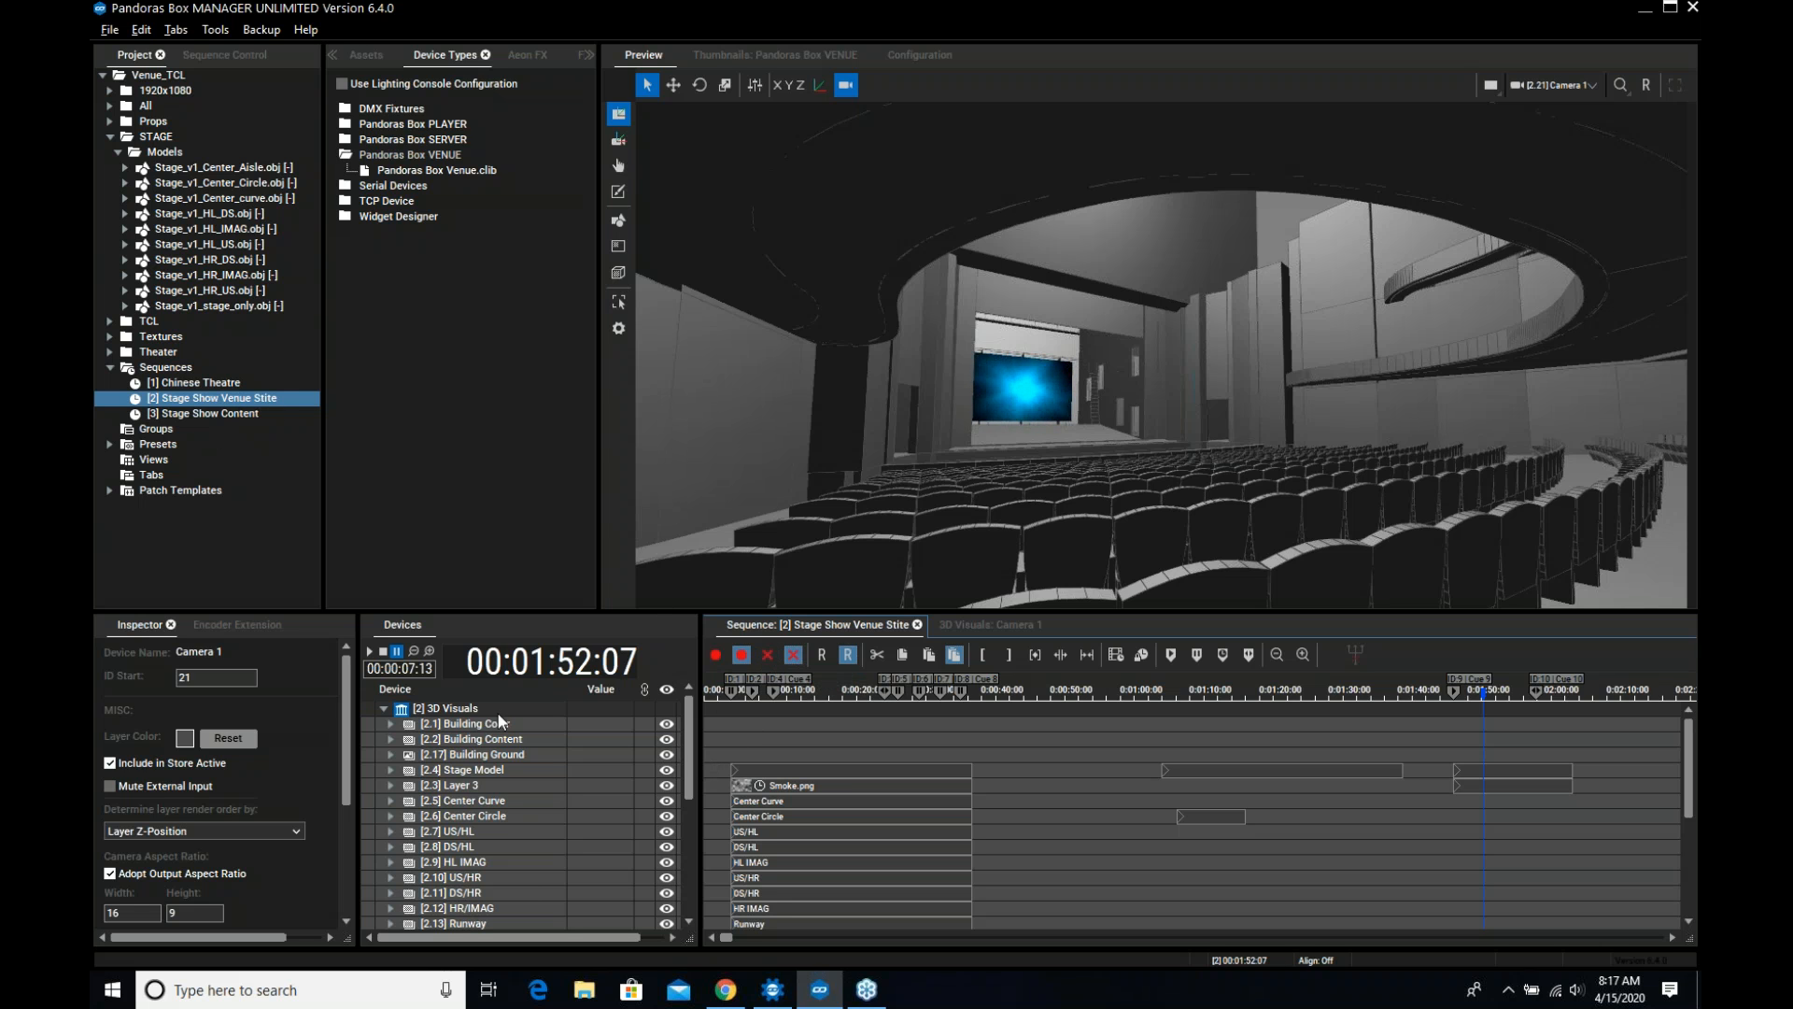
left_click(384, 653)
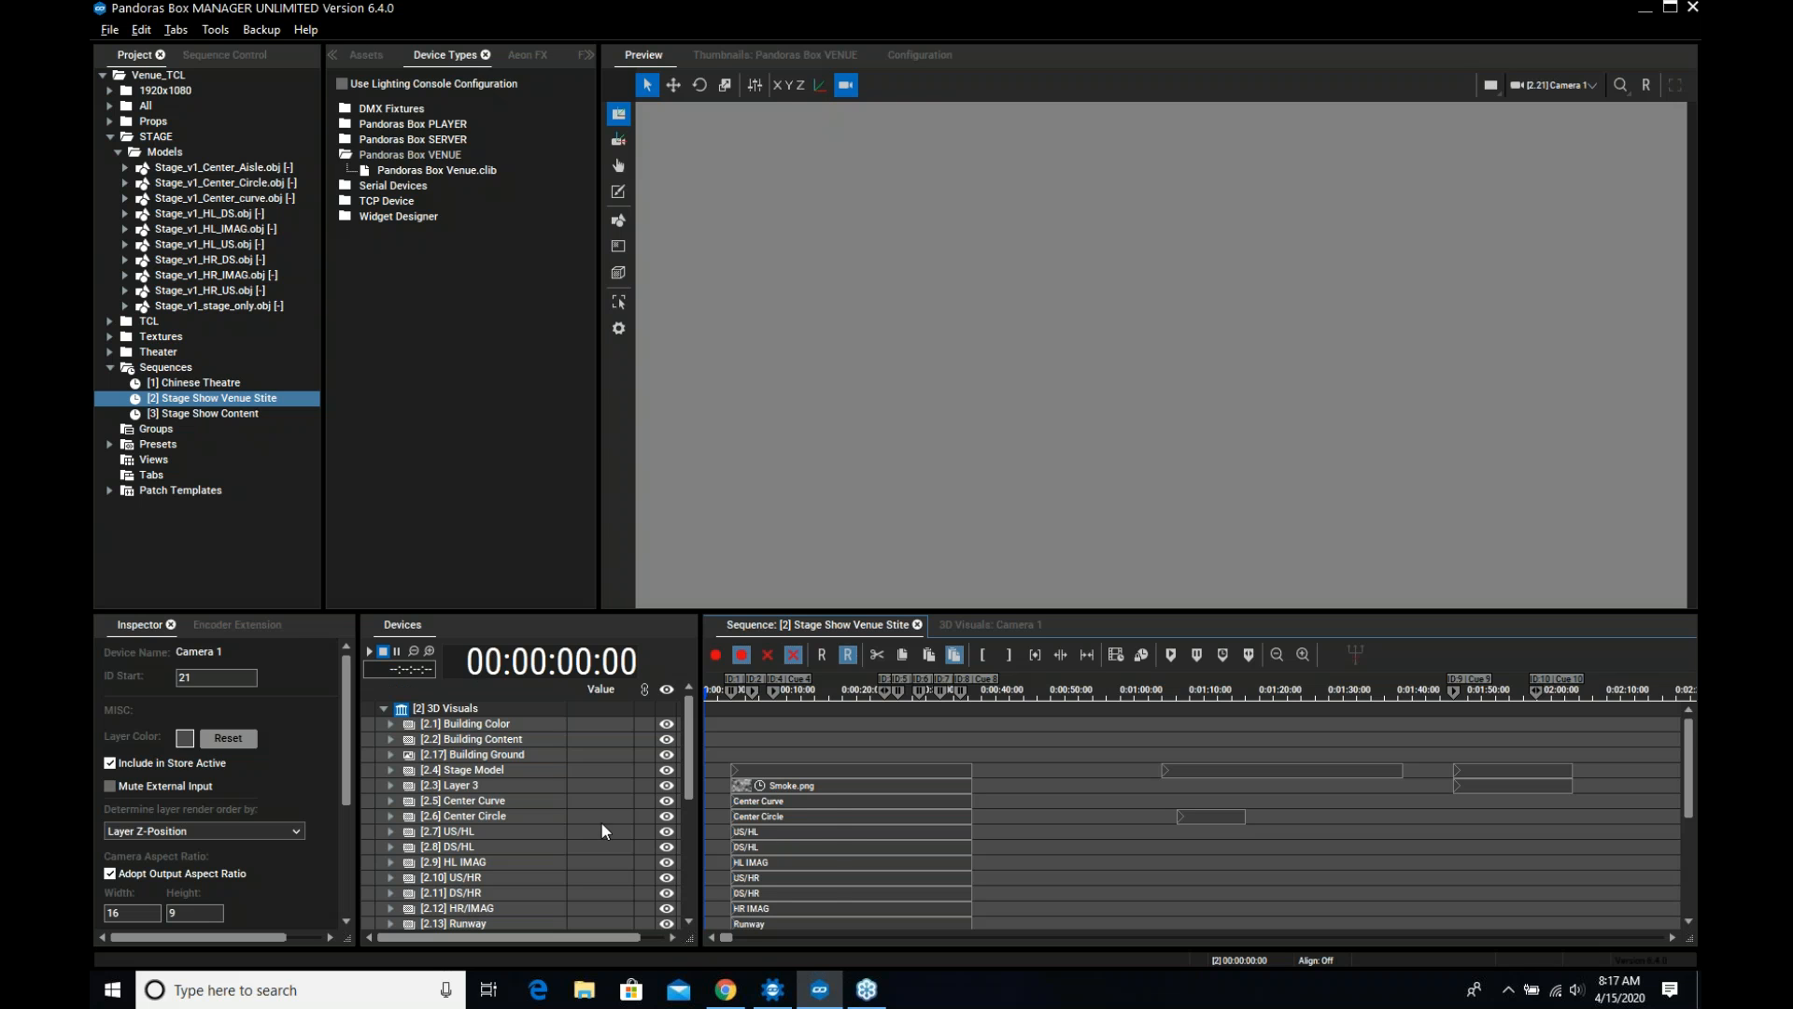
left_click(834, 694)
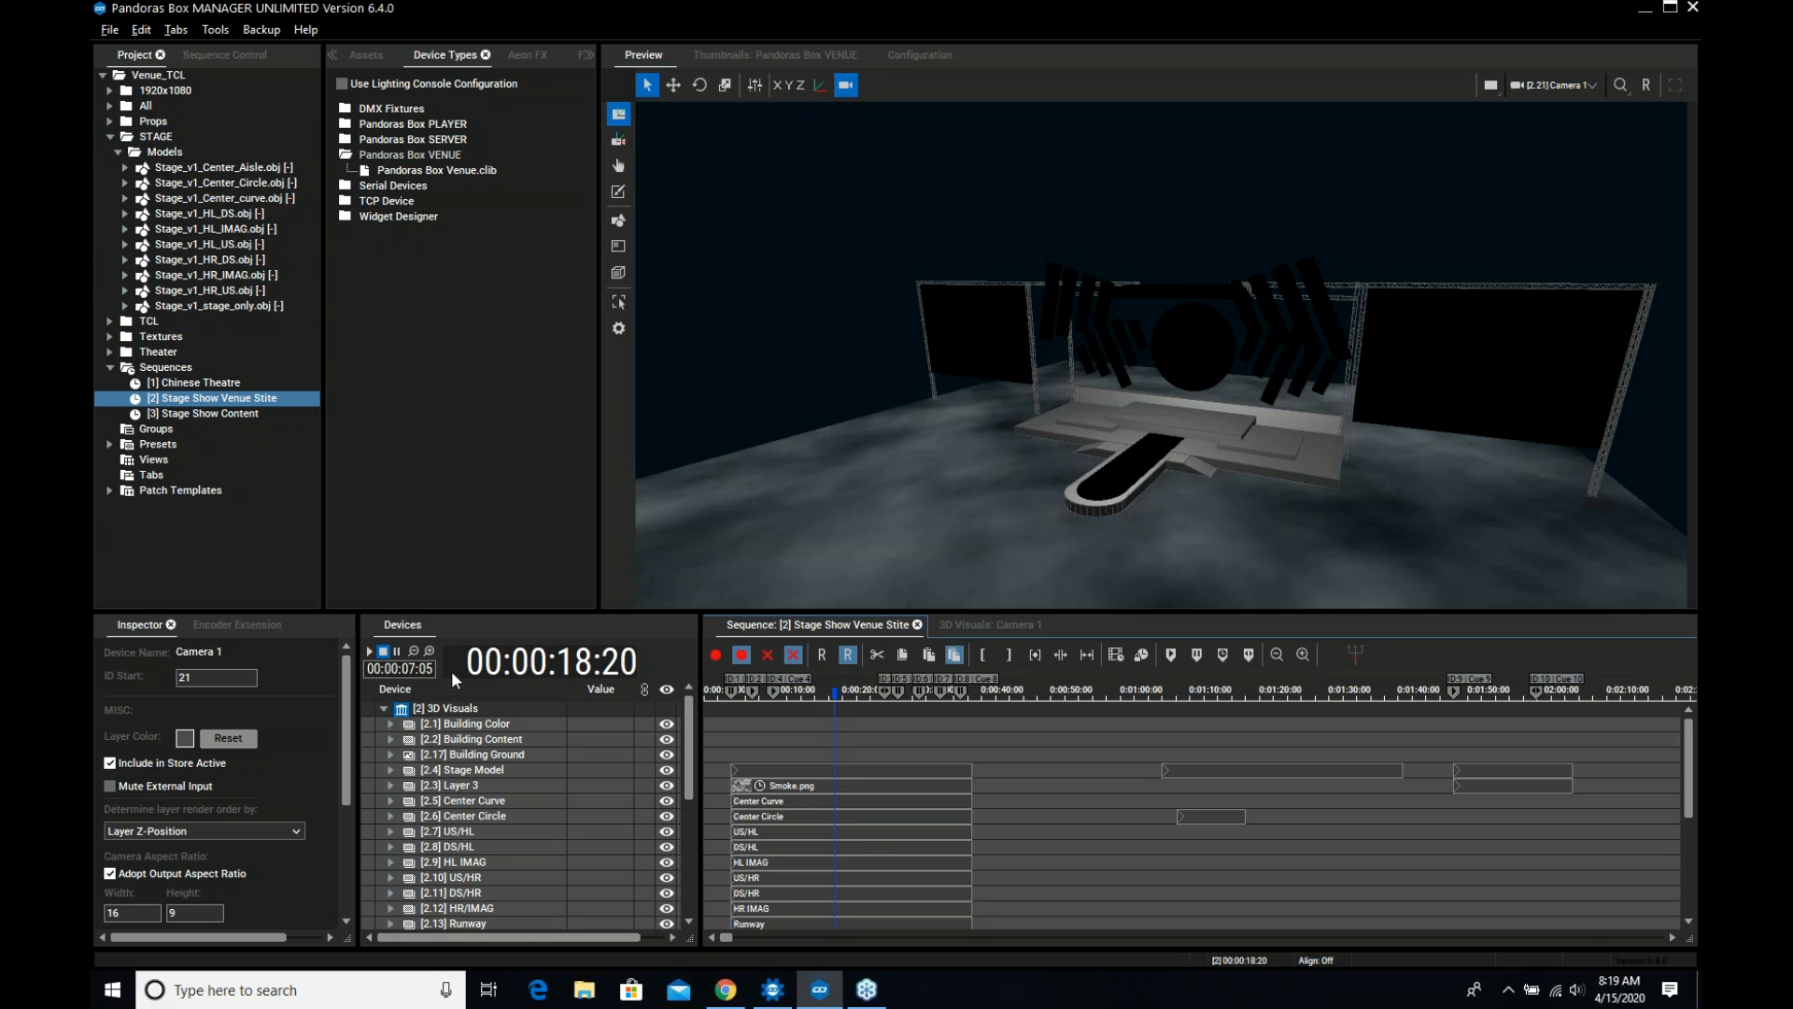
Stop the Stage Show Venue Stite sequence and show the Chinese Theatre sequence at about 00:00:05
left_click(383, 650)
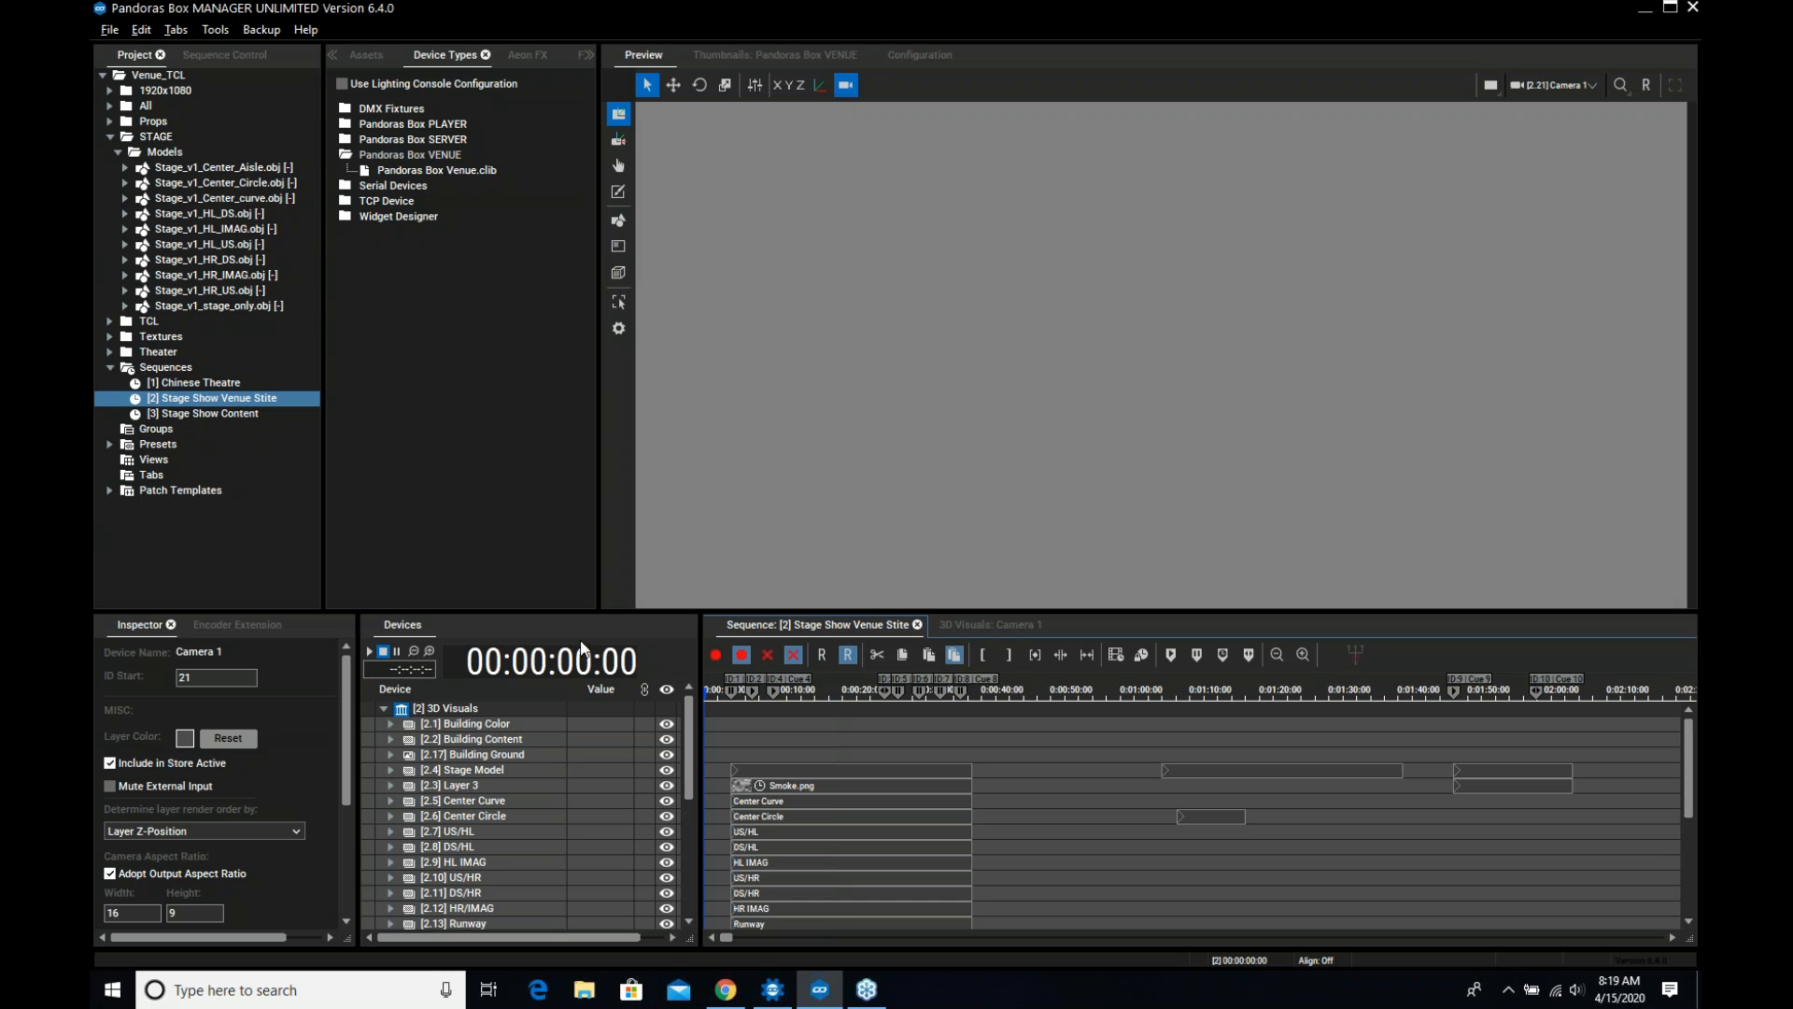
left_click(171, 383)
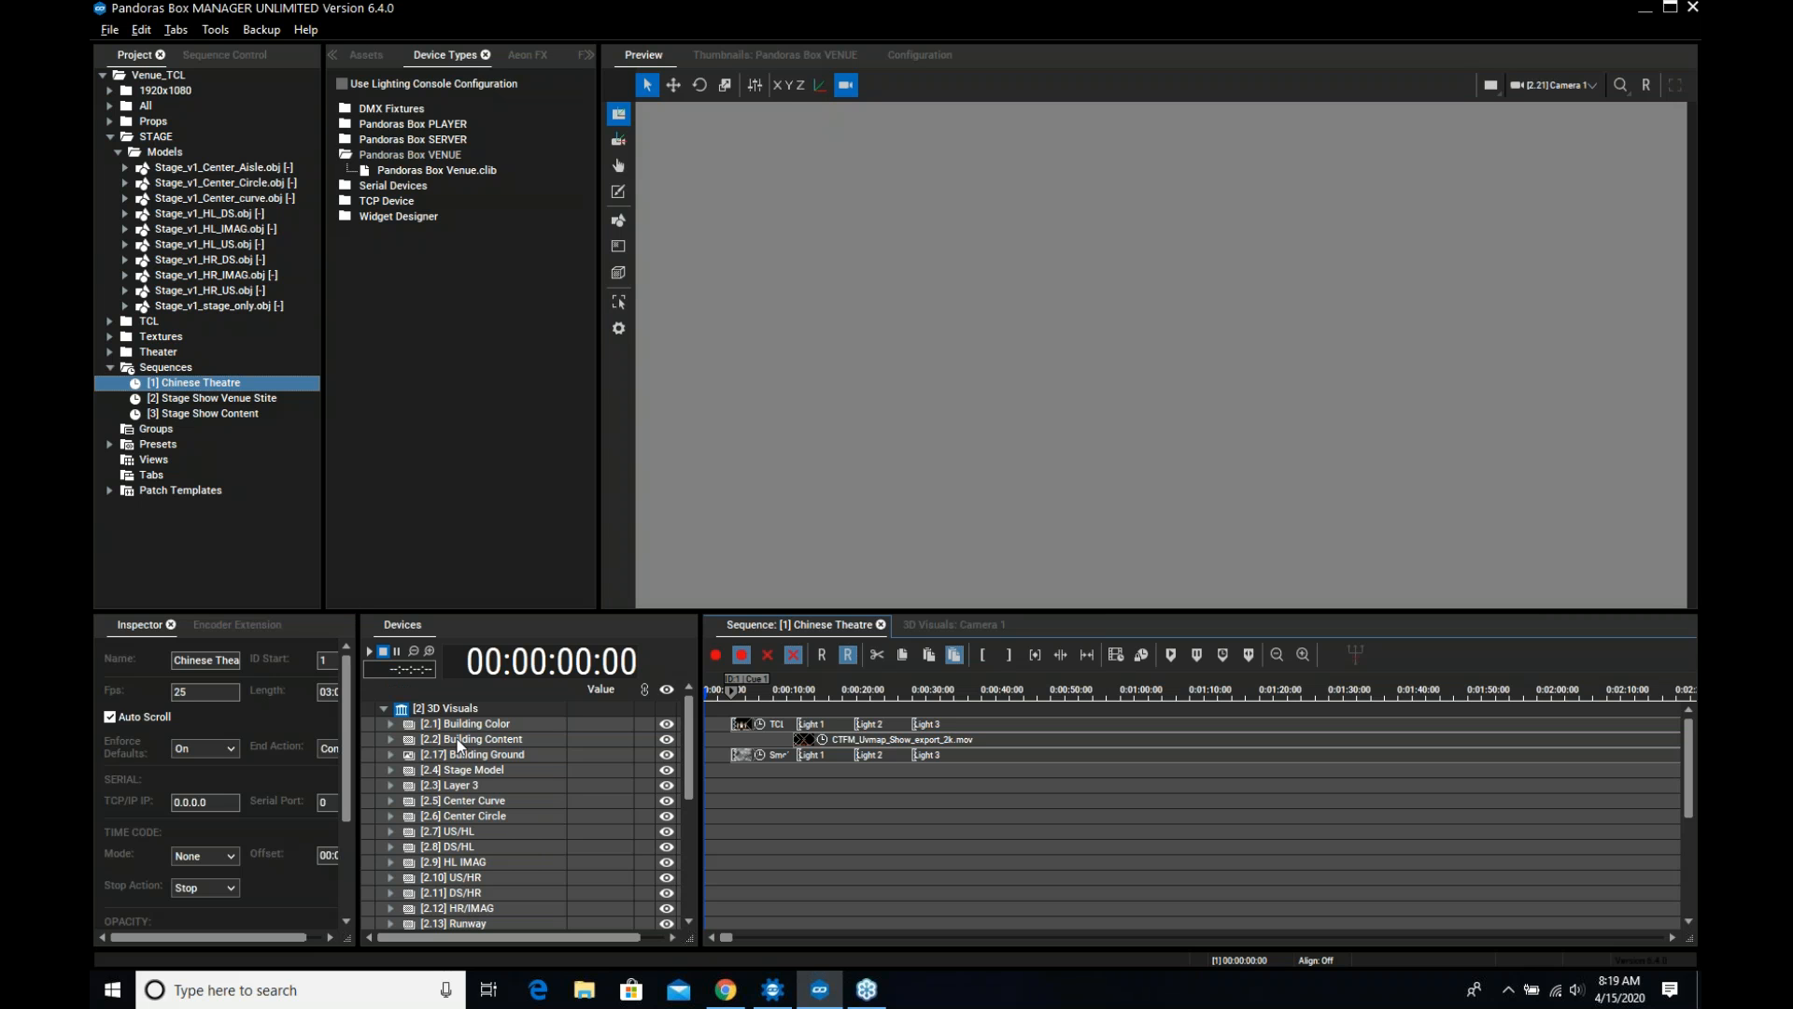
left_click(741, 693)
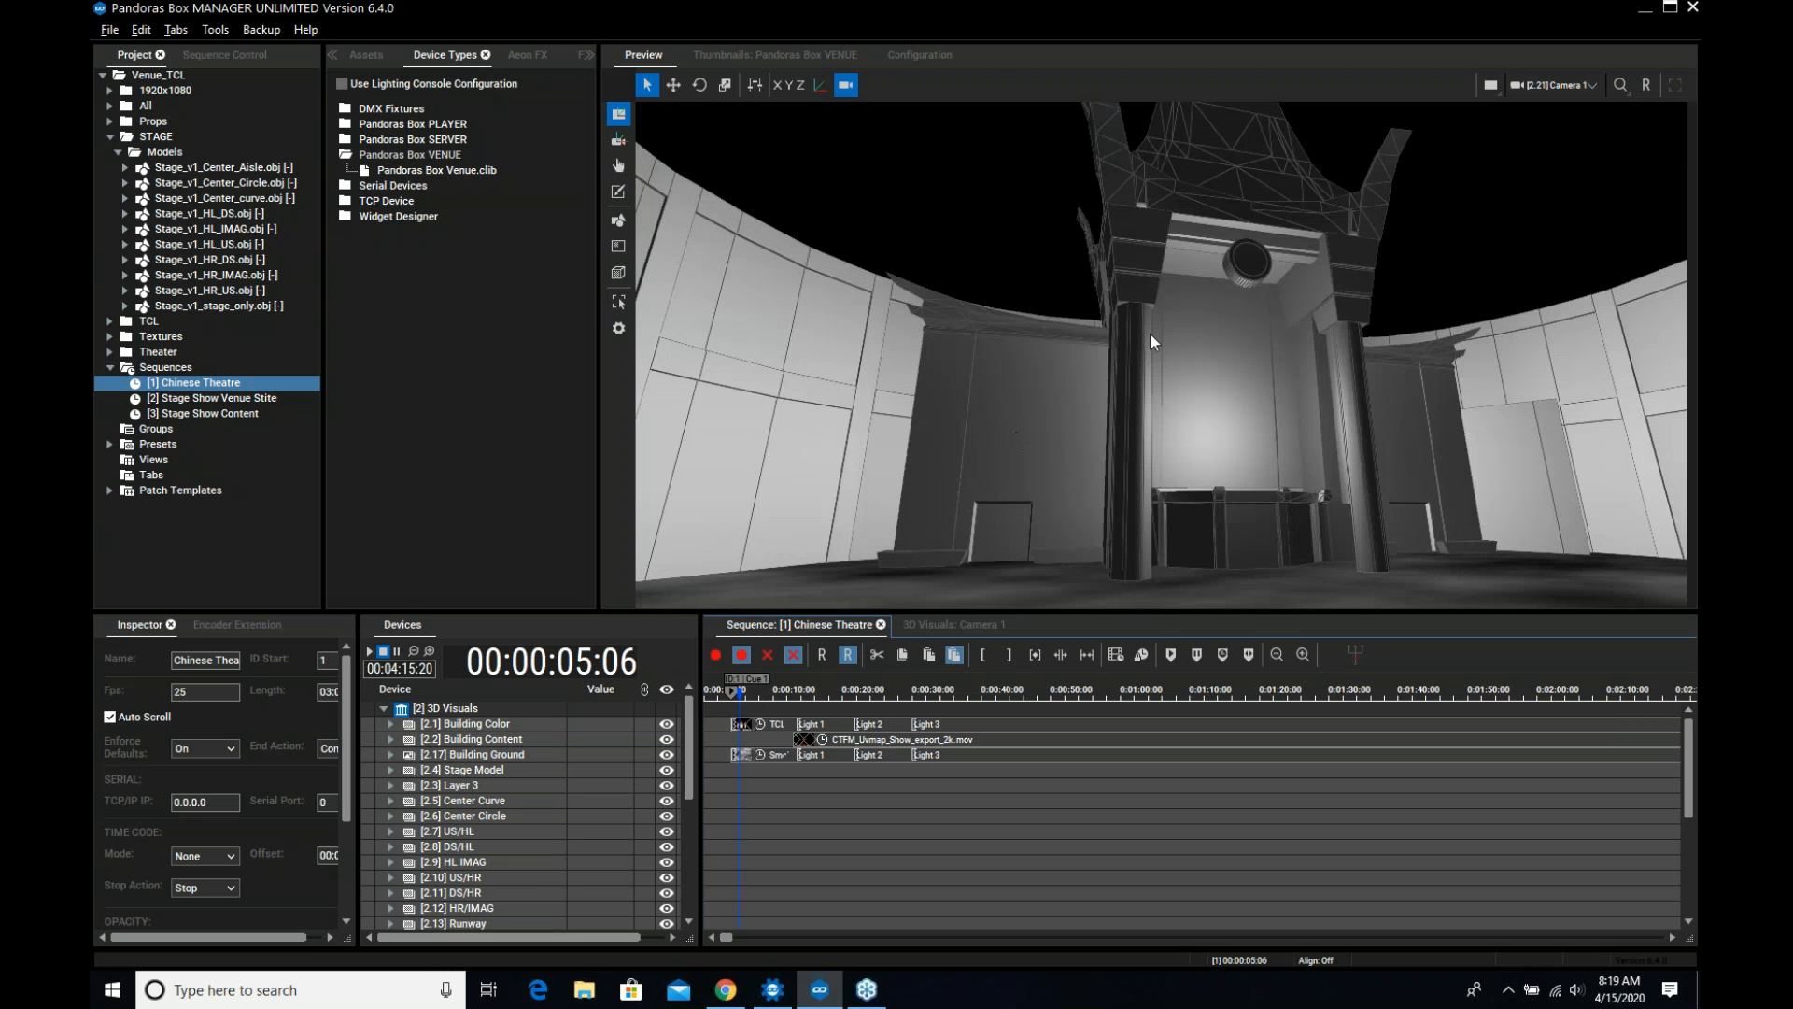
Turn off Camera Rectangles in the local preview display settings and reframe the preview on the whole theatre from the front
scroll(1222, 338, "up", 3)
scroll(1222, 338, "down", 5)
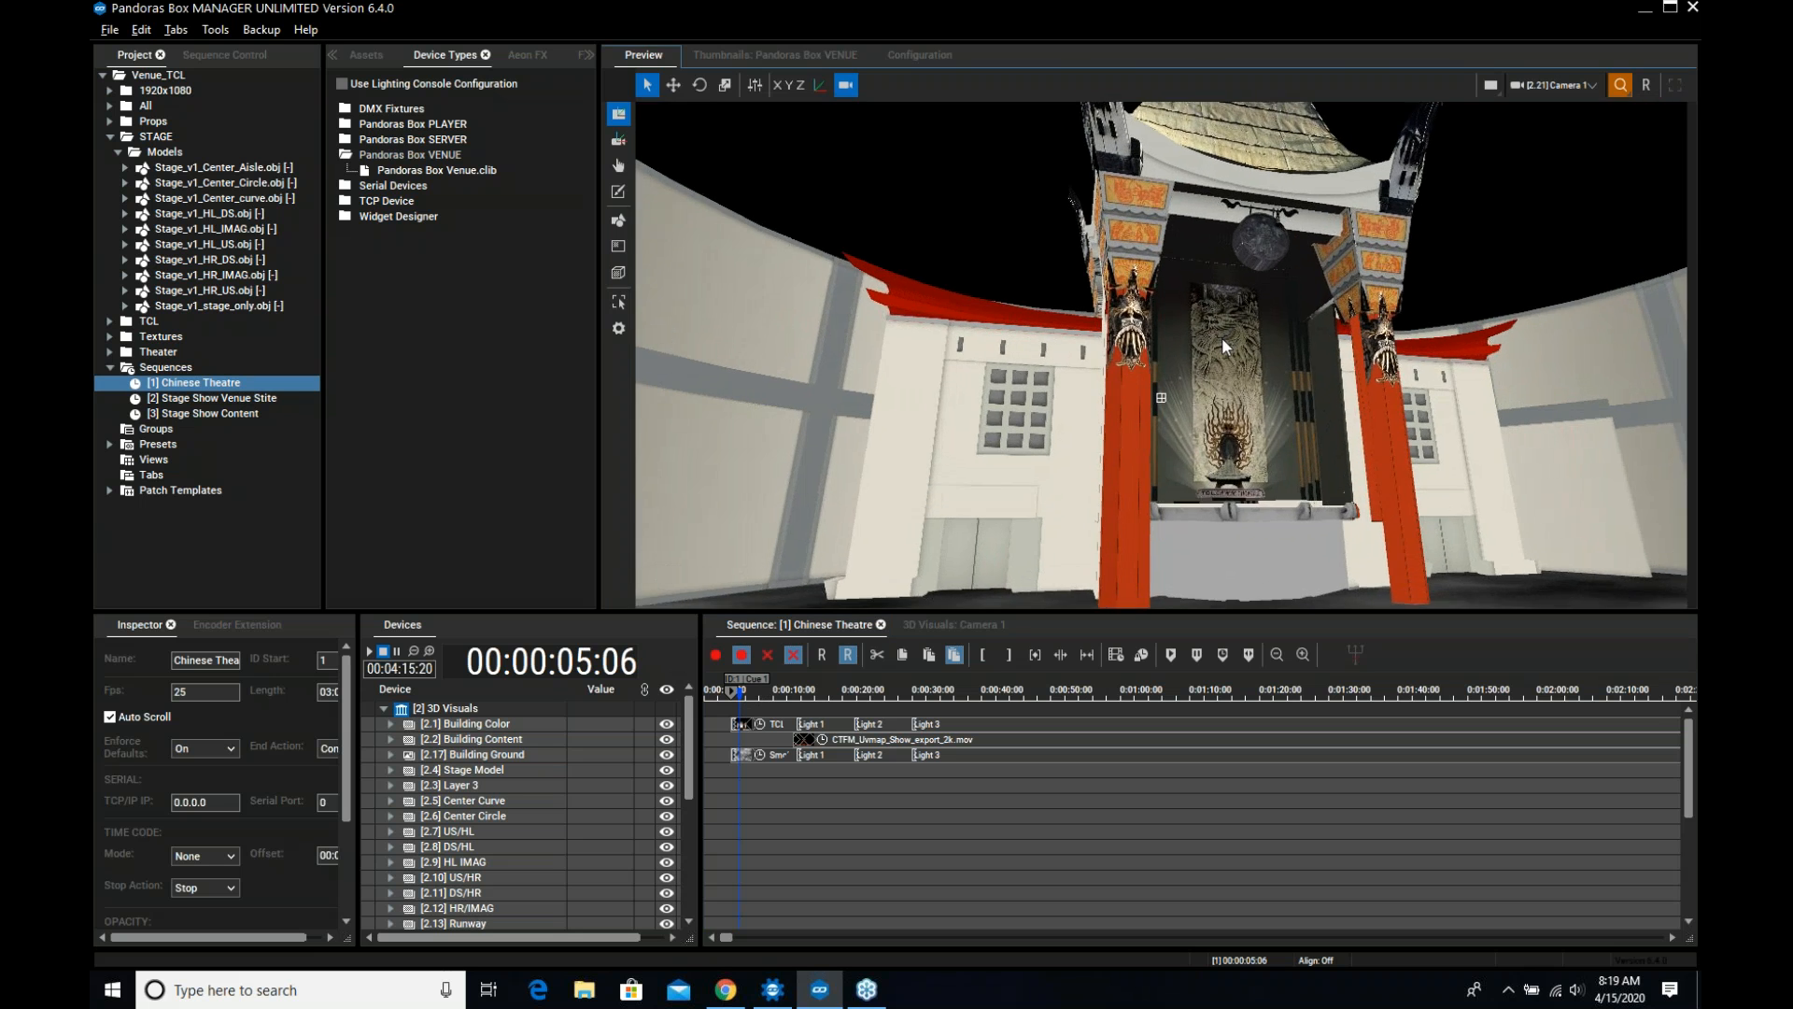
left_click(918, 56)
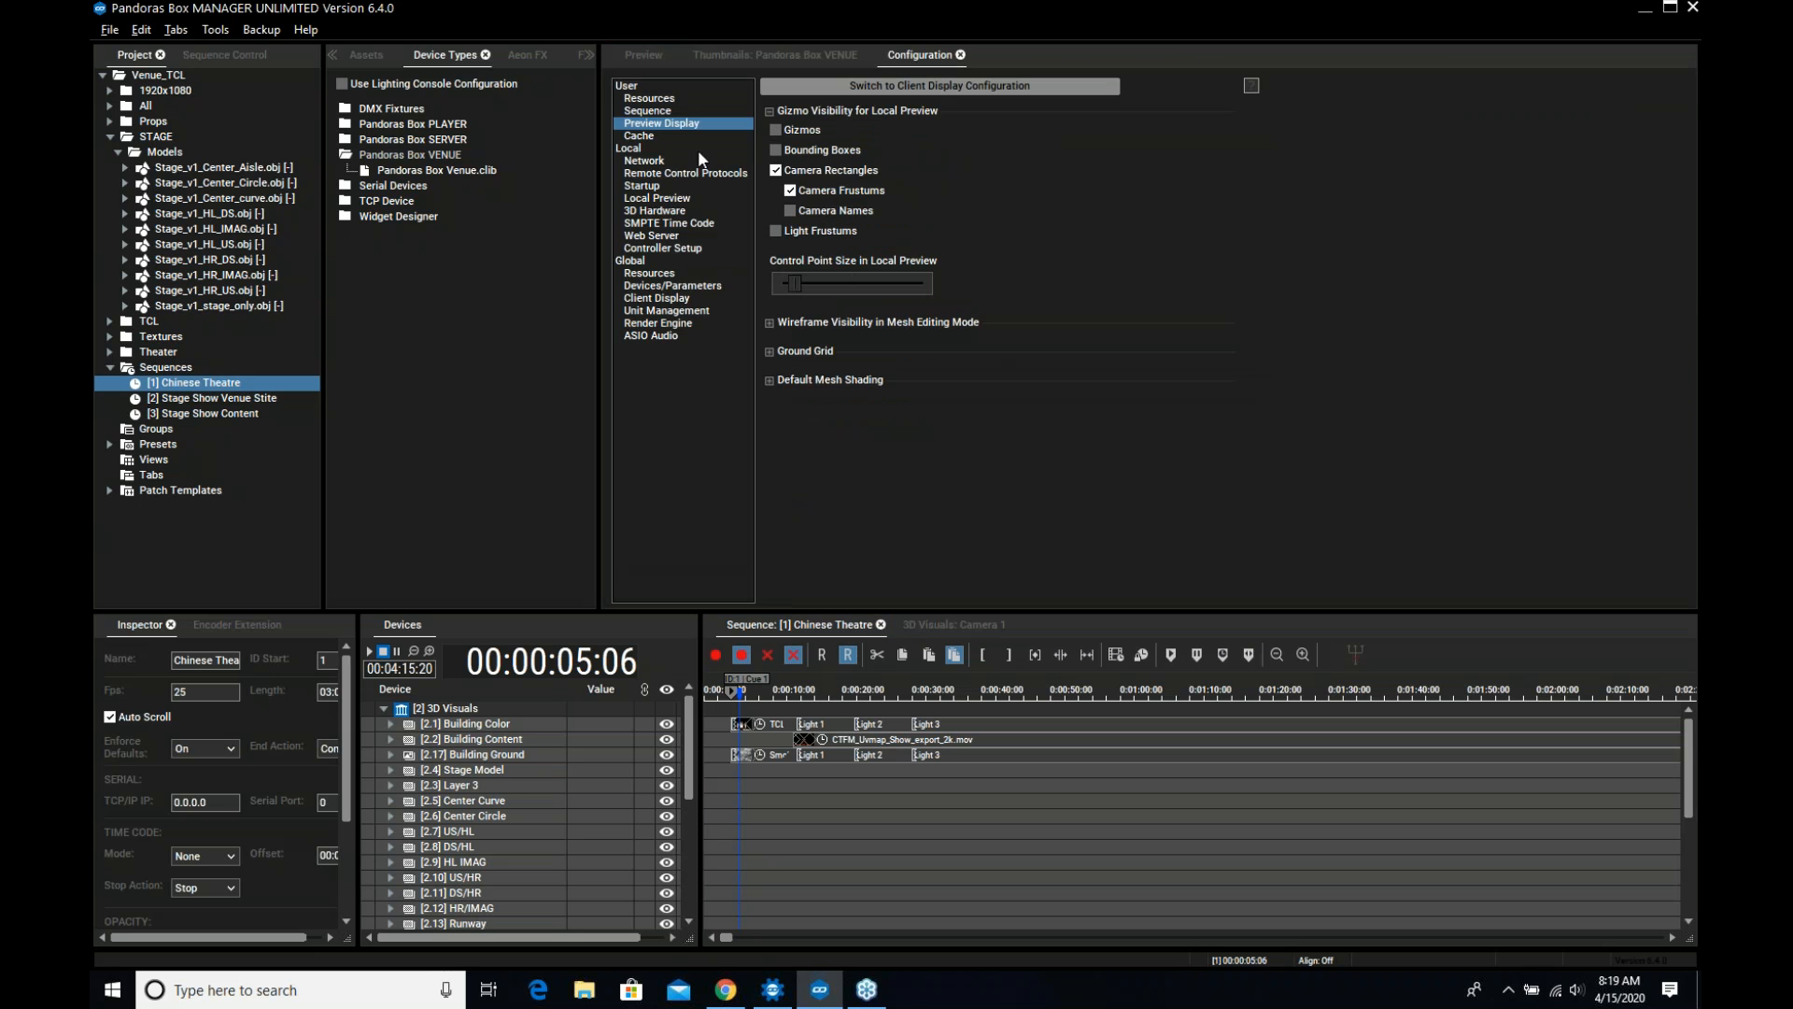
left_click(775, 171)
left_click(654, 57)
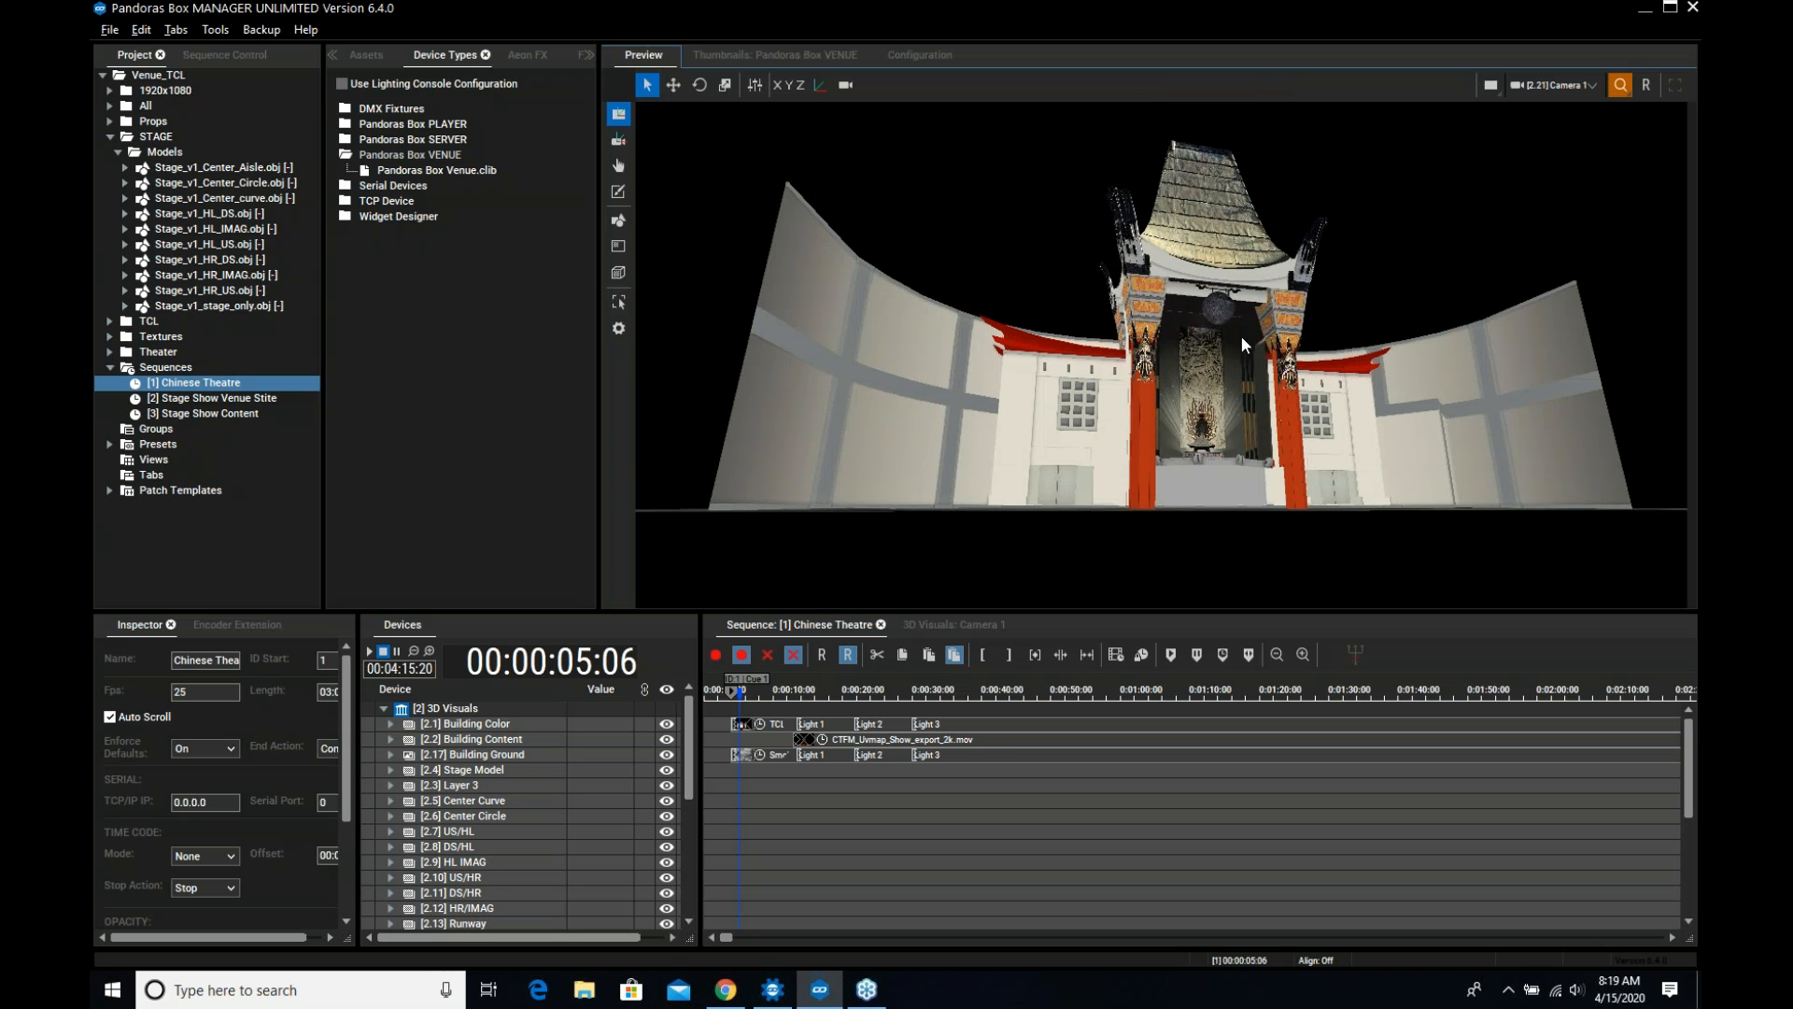
mouse_move(1233, 360)
middle_mouse_down()
mouse_move(1224, 335)
mouse_move(1241, 344)
mouse_move(1219, 342)
middle_mouse_up()
scroll(1218, 341, "down", 1)
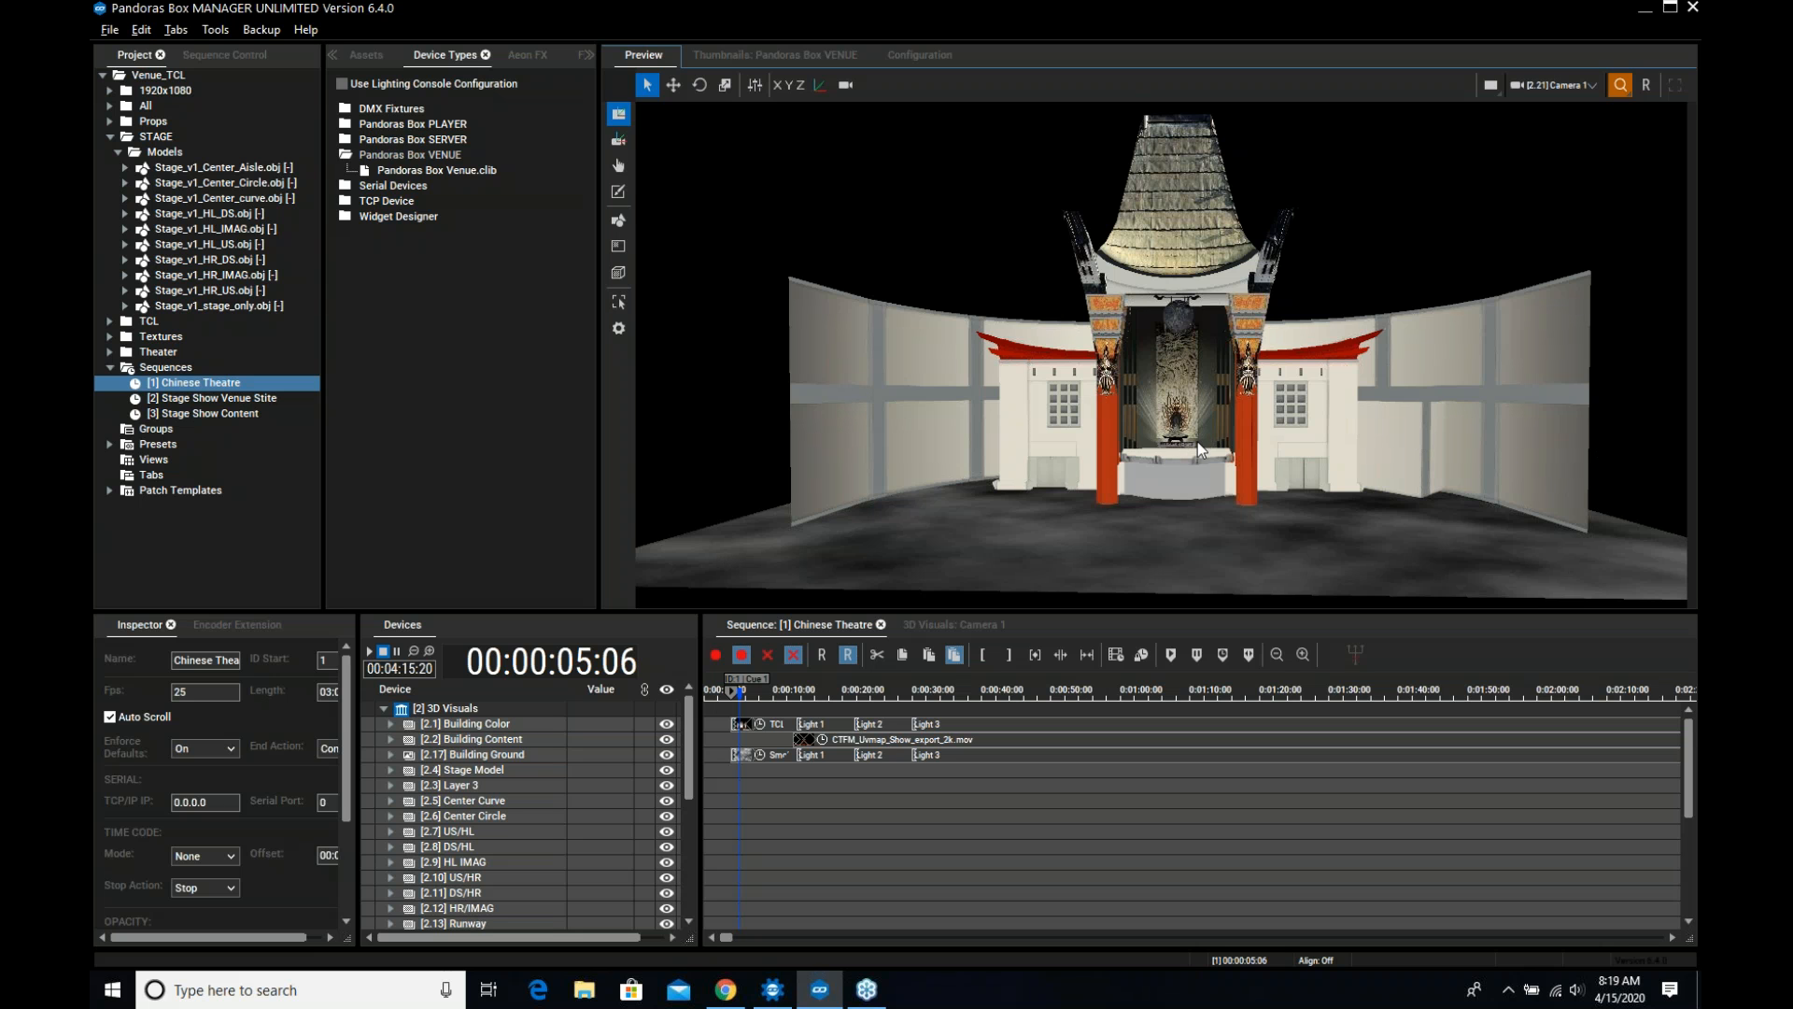
scroll(1197, 441, "up", 2)
scroll(1183, 452, "down", 1)
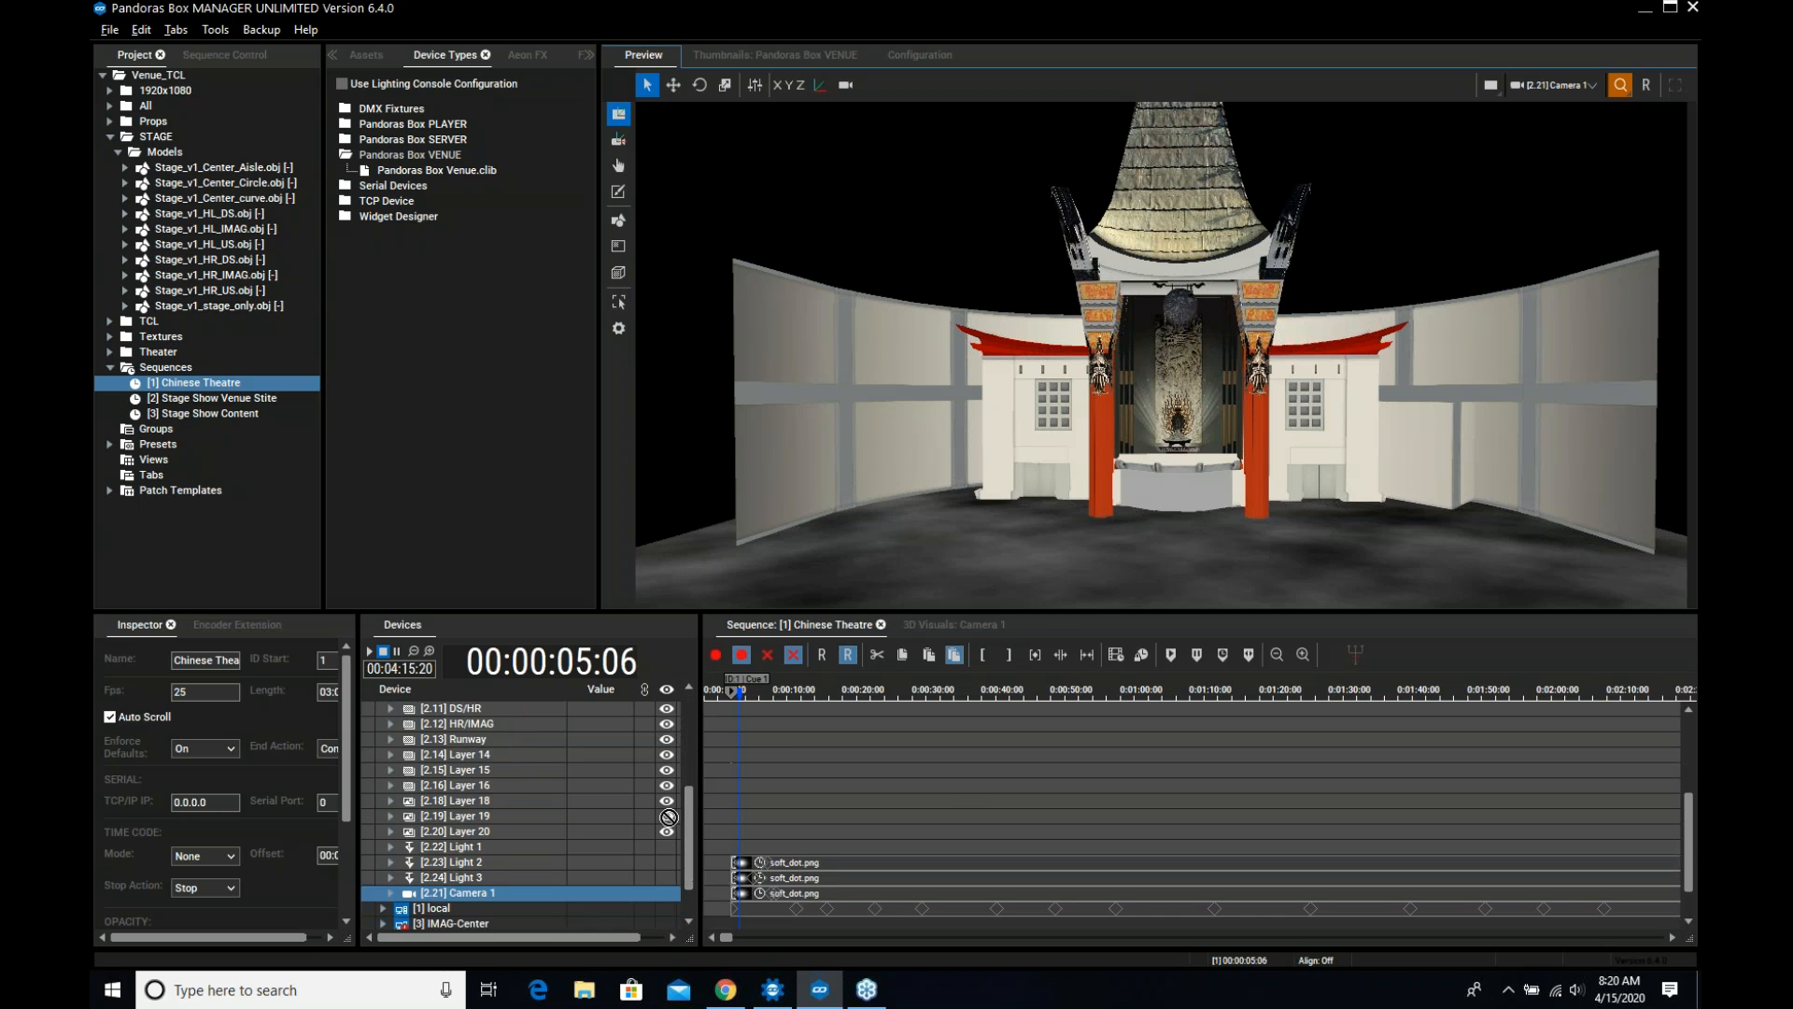
View the device types that can be added to the 3D Visuals site, including Light and Camera
left_click(447, 710)
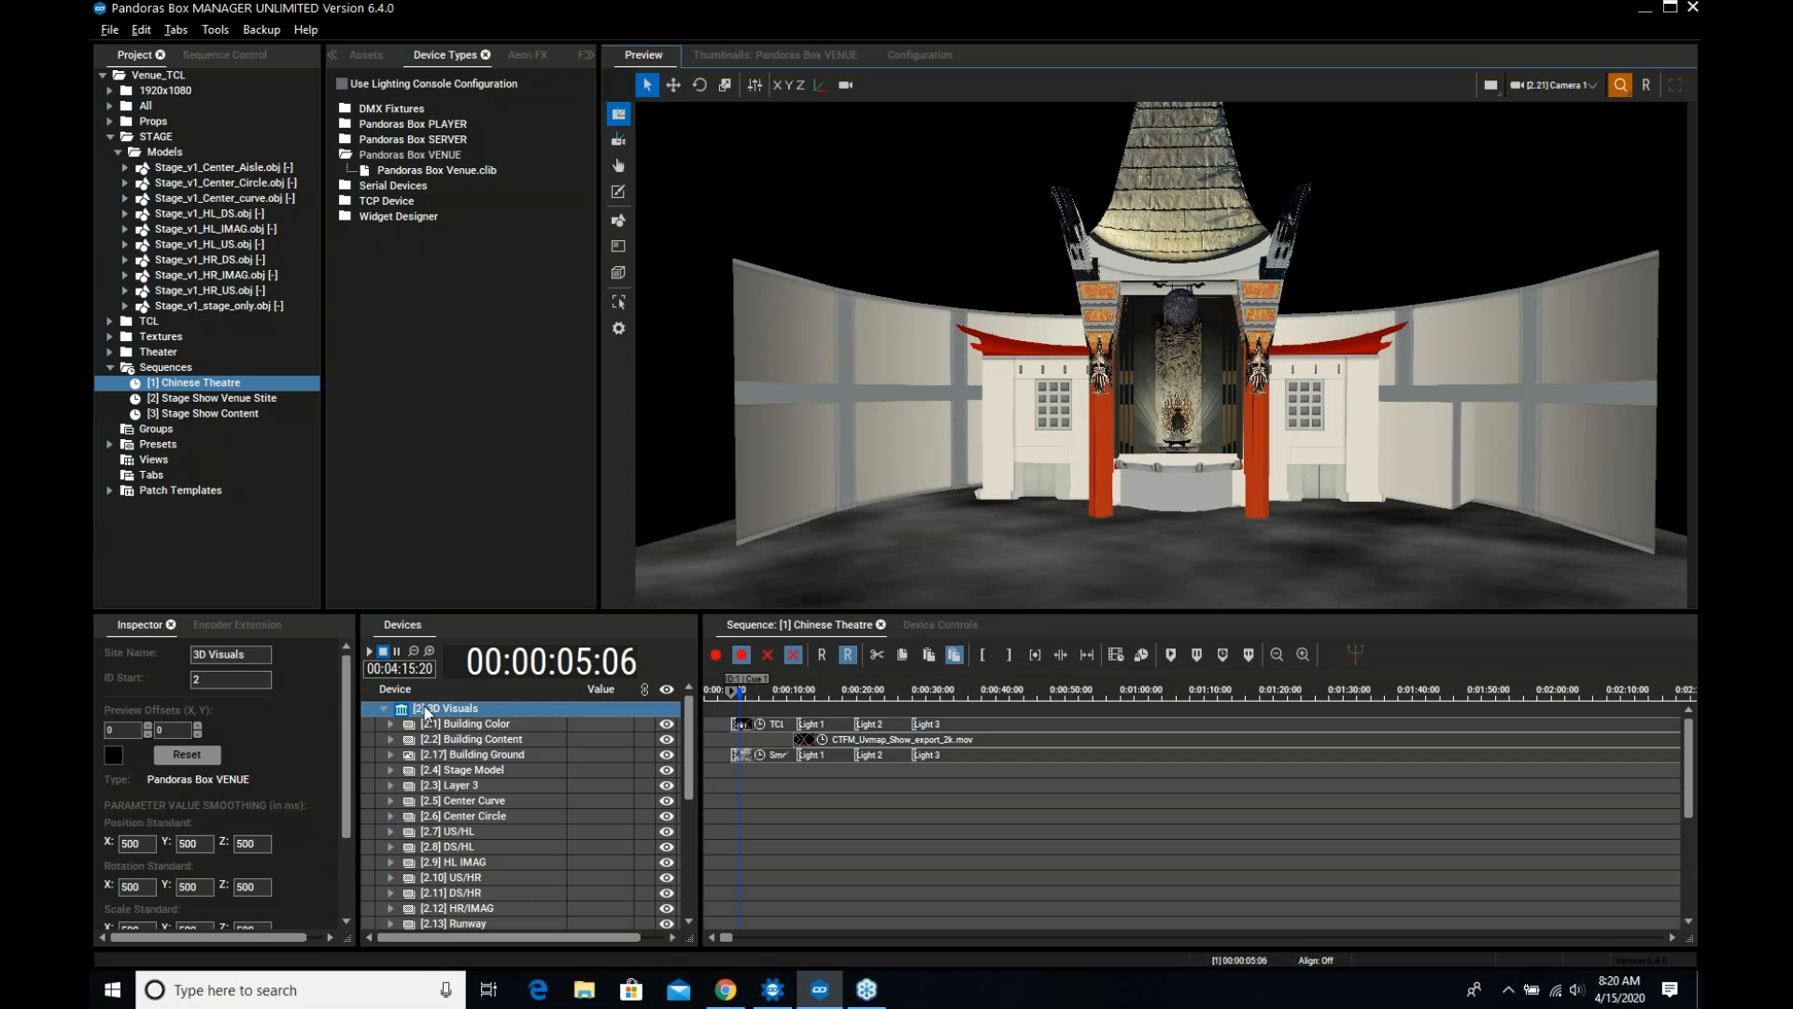
right_click(445, 711)
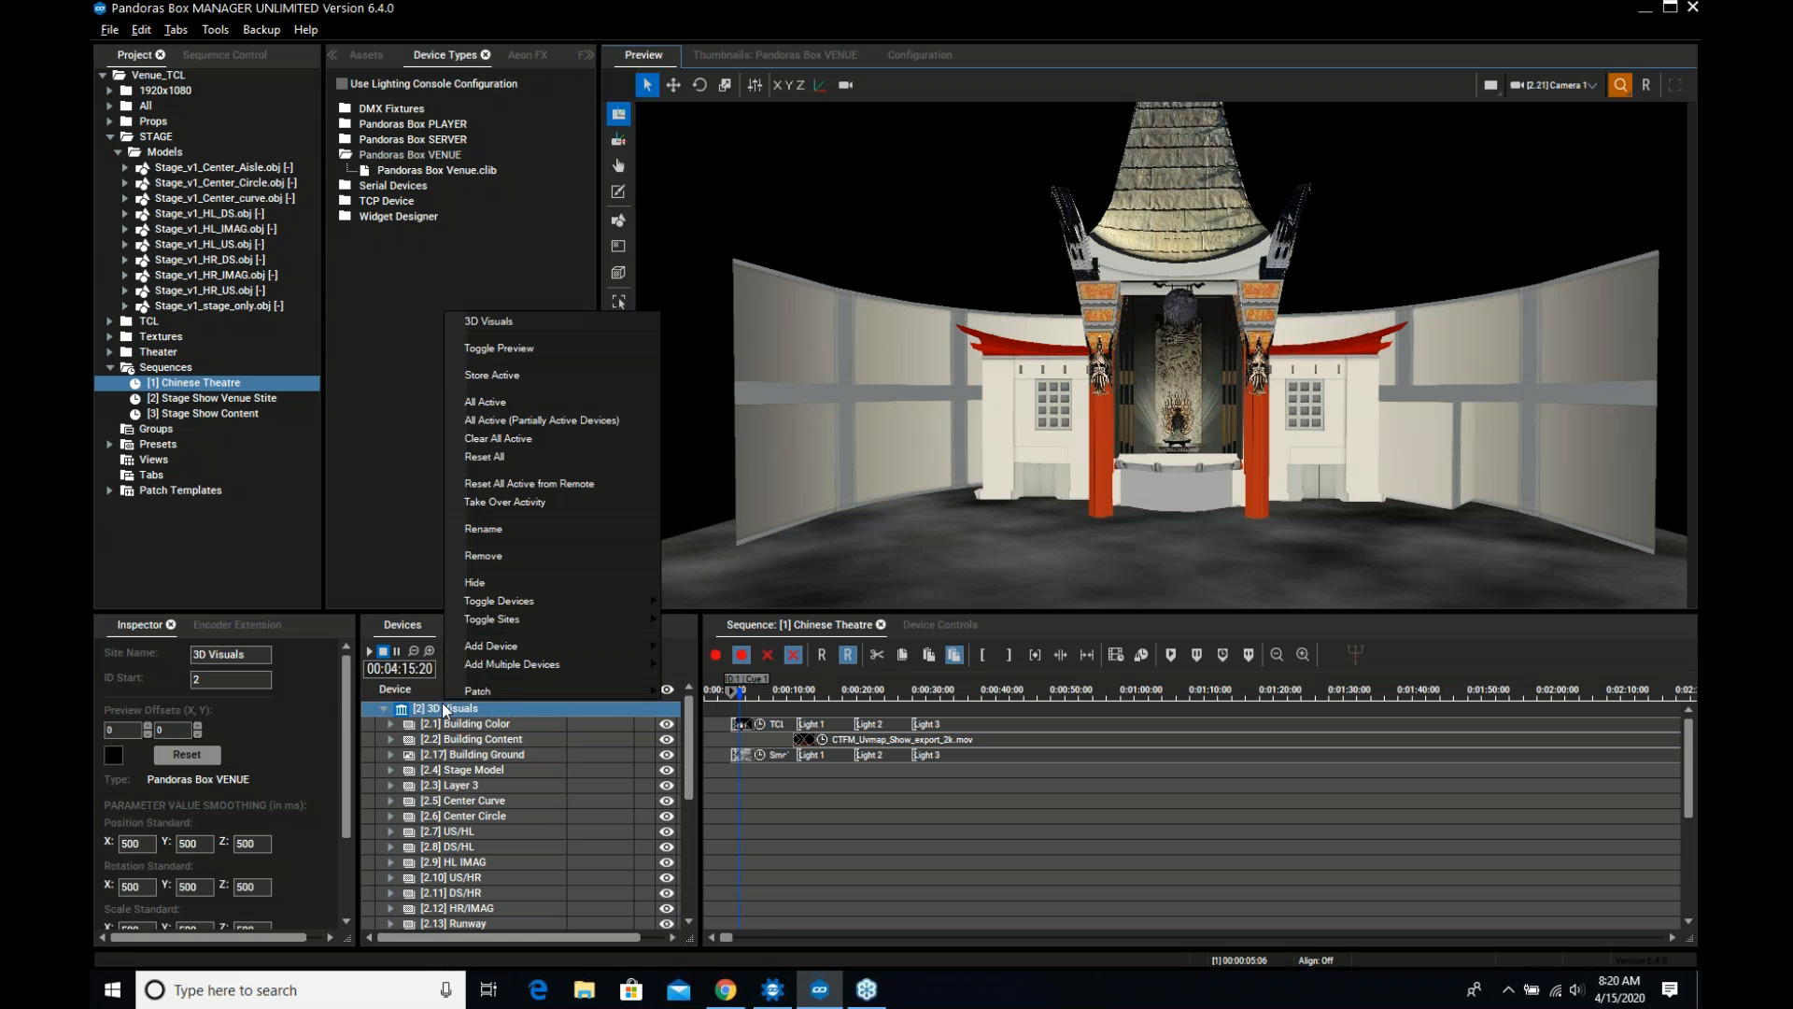
mouse_move(482, 657)
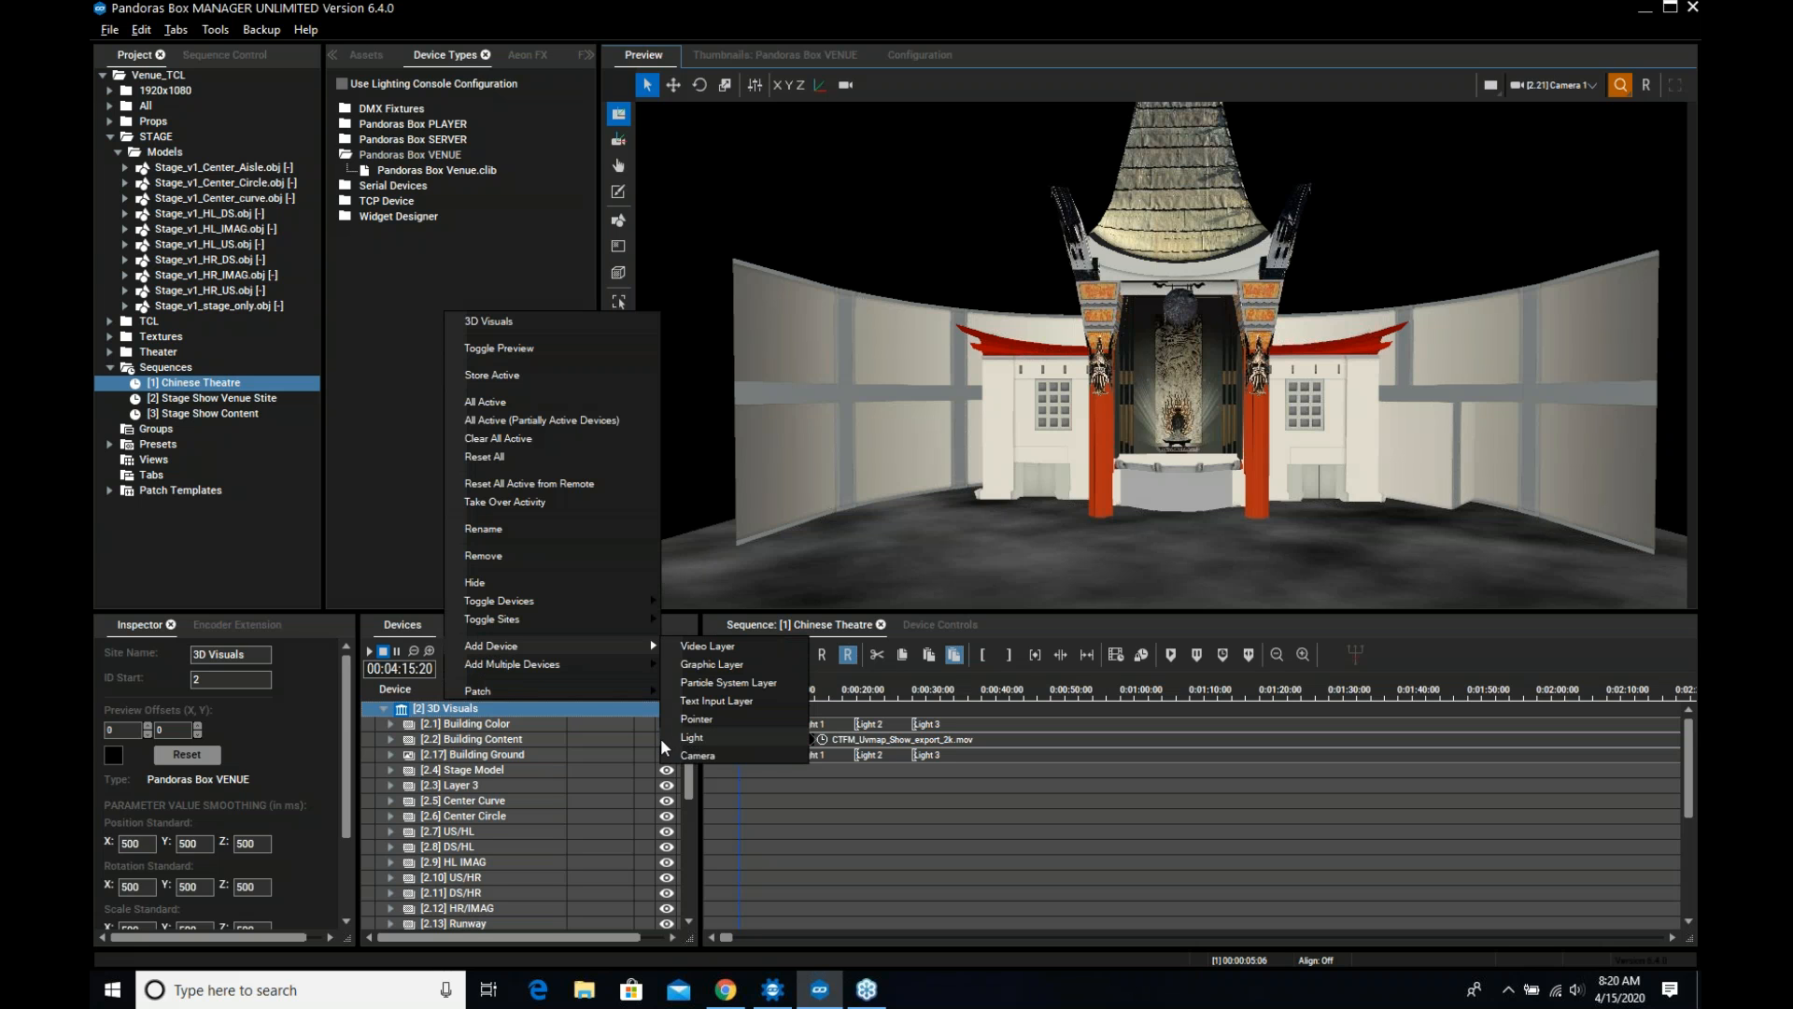
left_click(676, 799)
Review the three Light devices of the 3D Visuals site and check Light 1's position, target, color and angle parameters
scroll(685, 775, "down", 5)
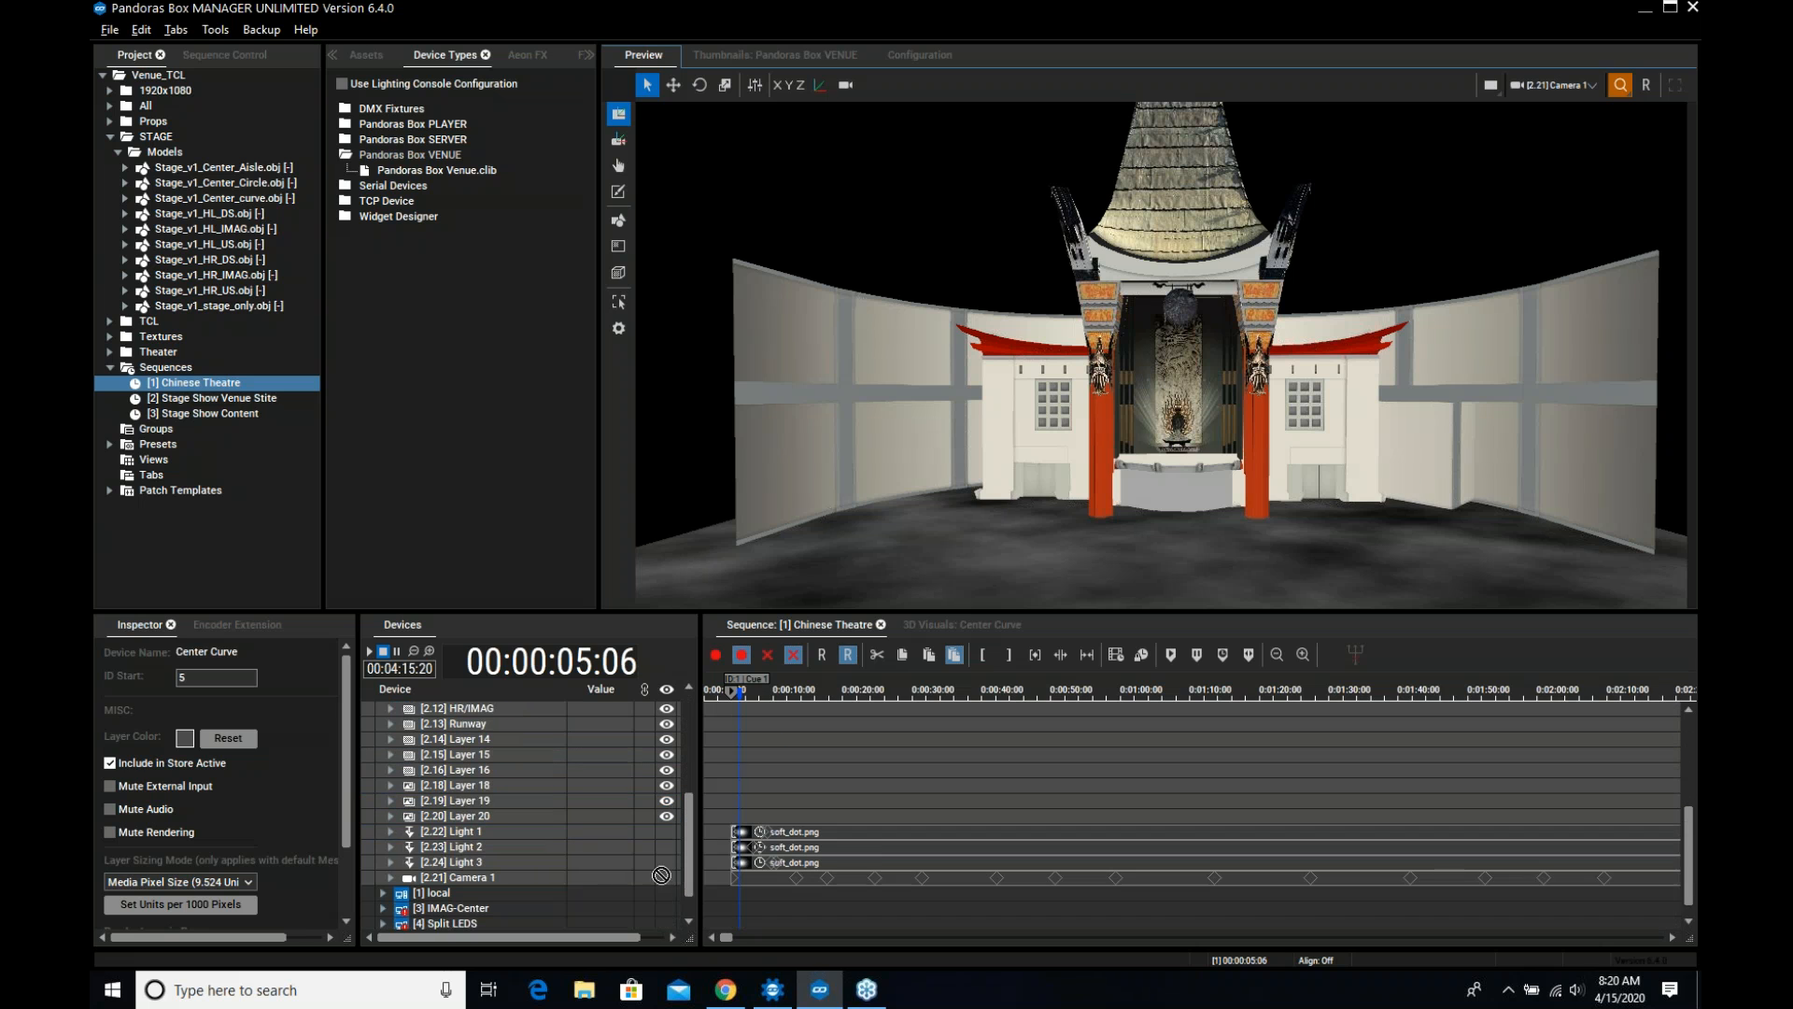
left_click(468, 804)
left_click(456, 816)
left_click(465, 832)
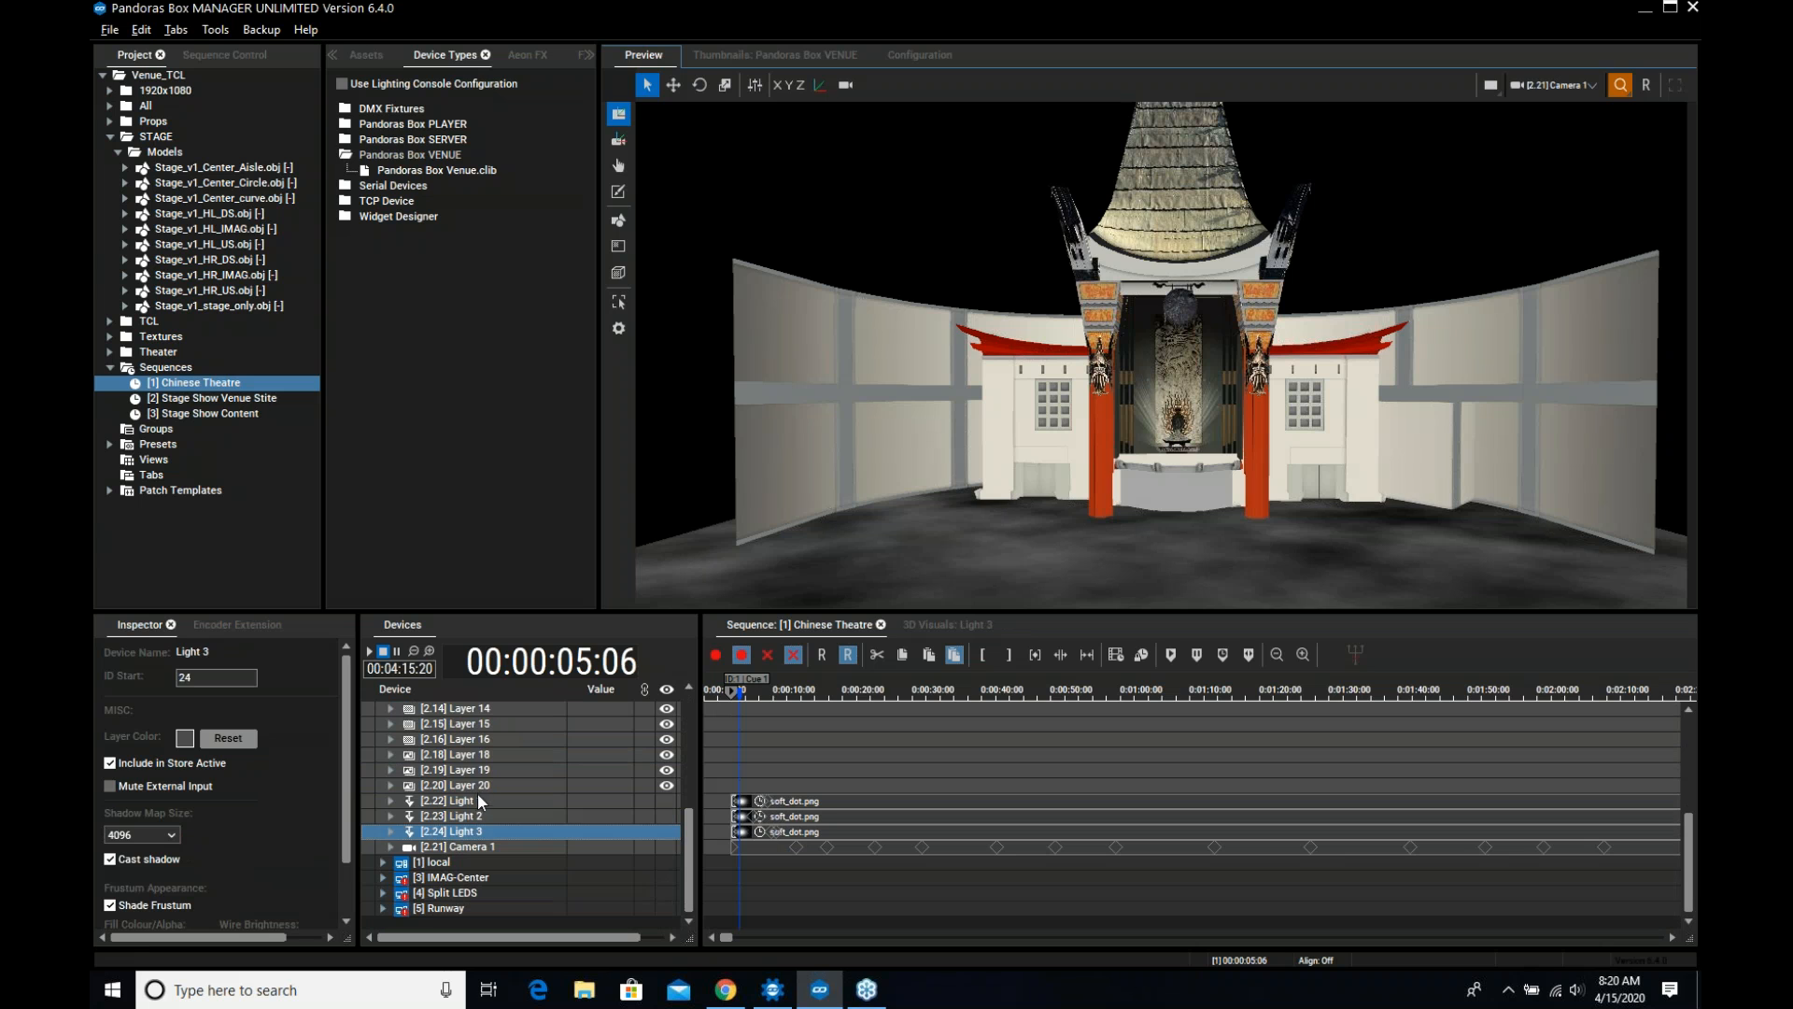
left_click(474, 801)
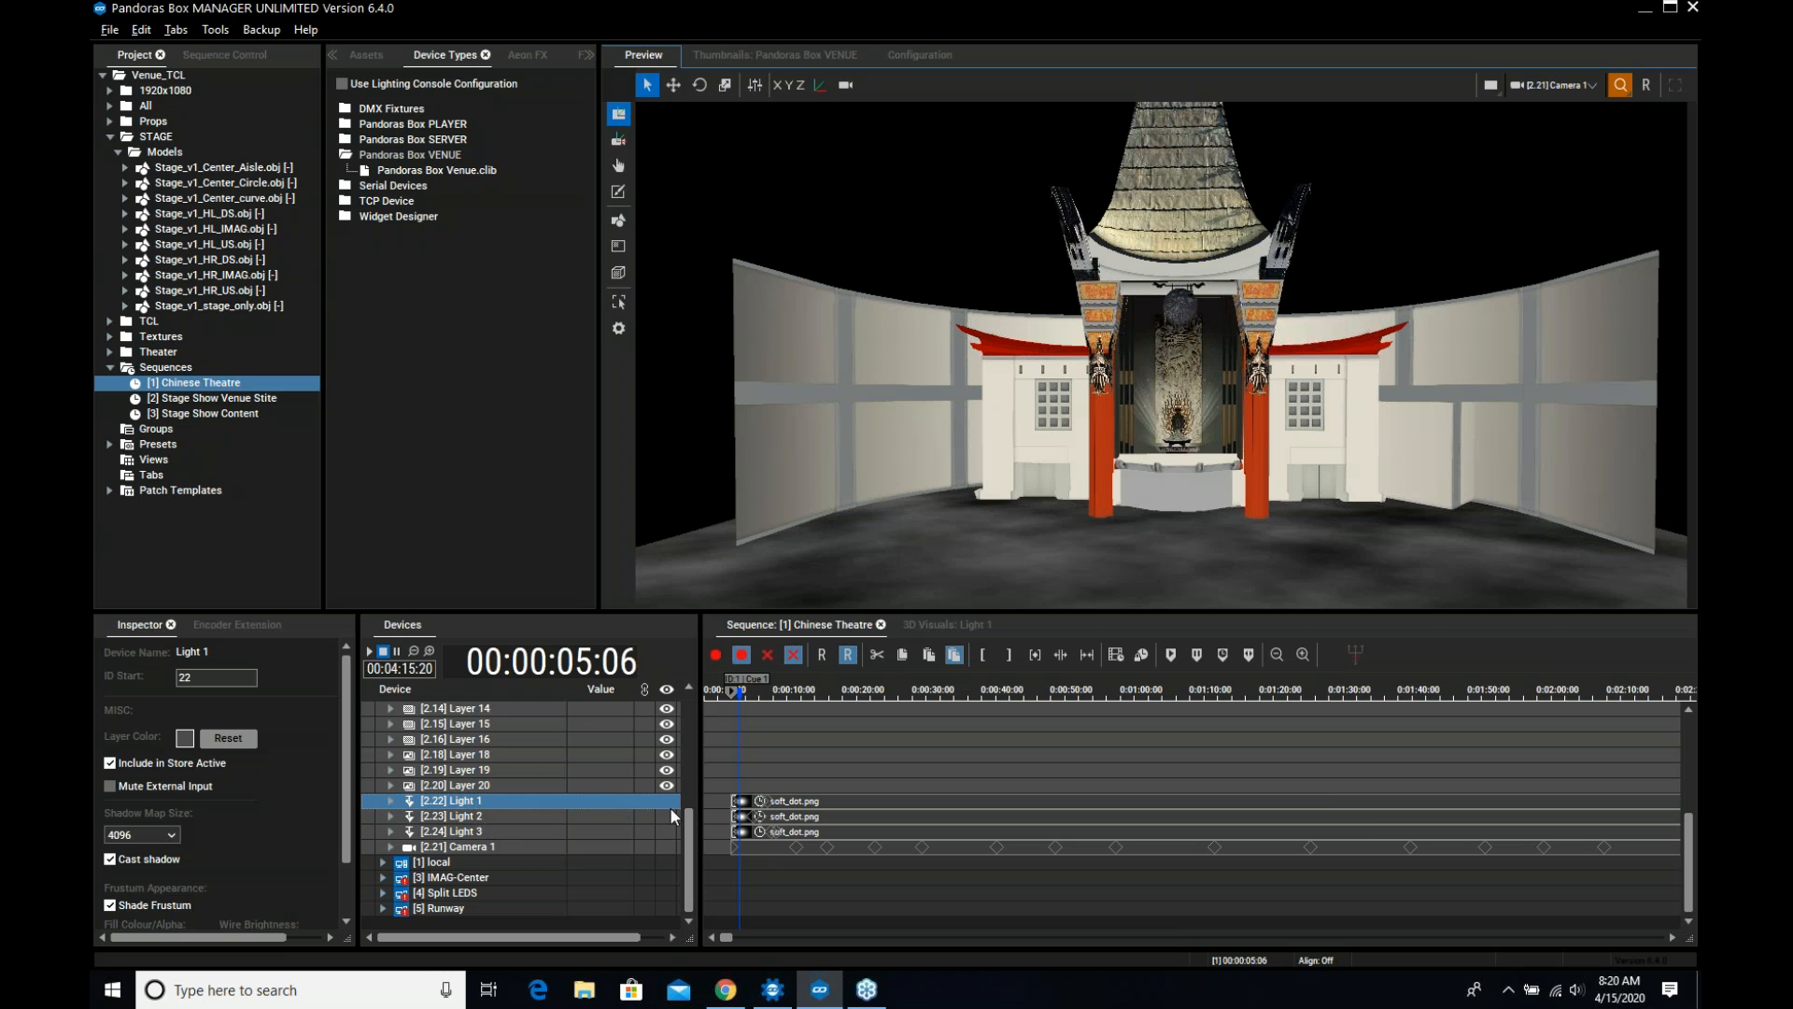
left_click(939, 621)
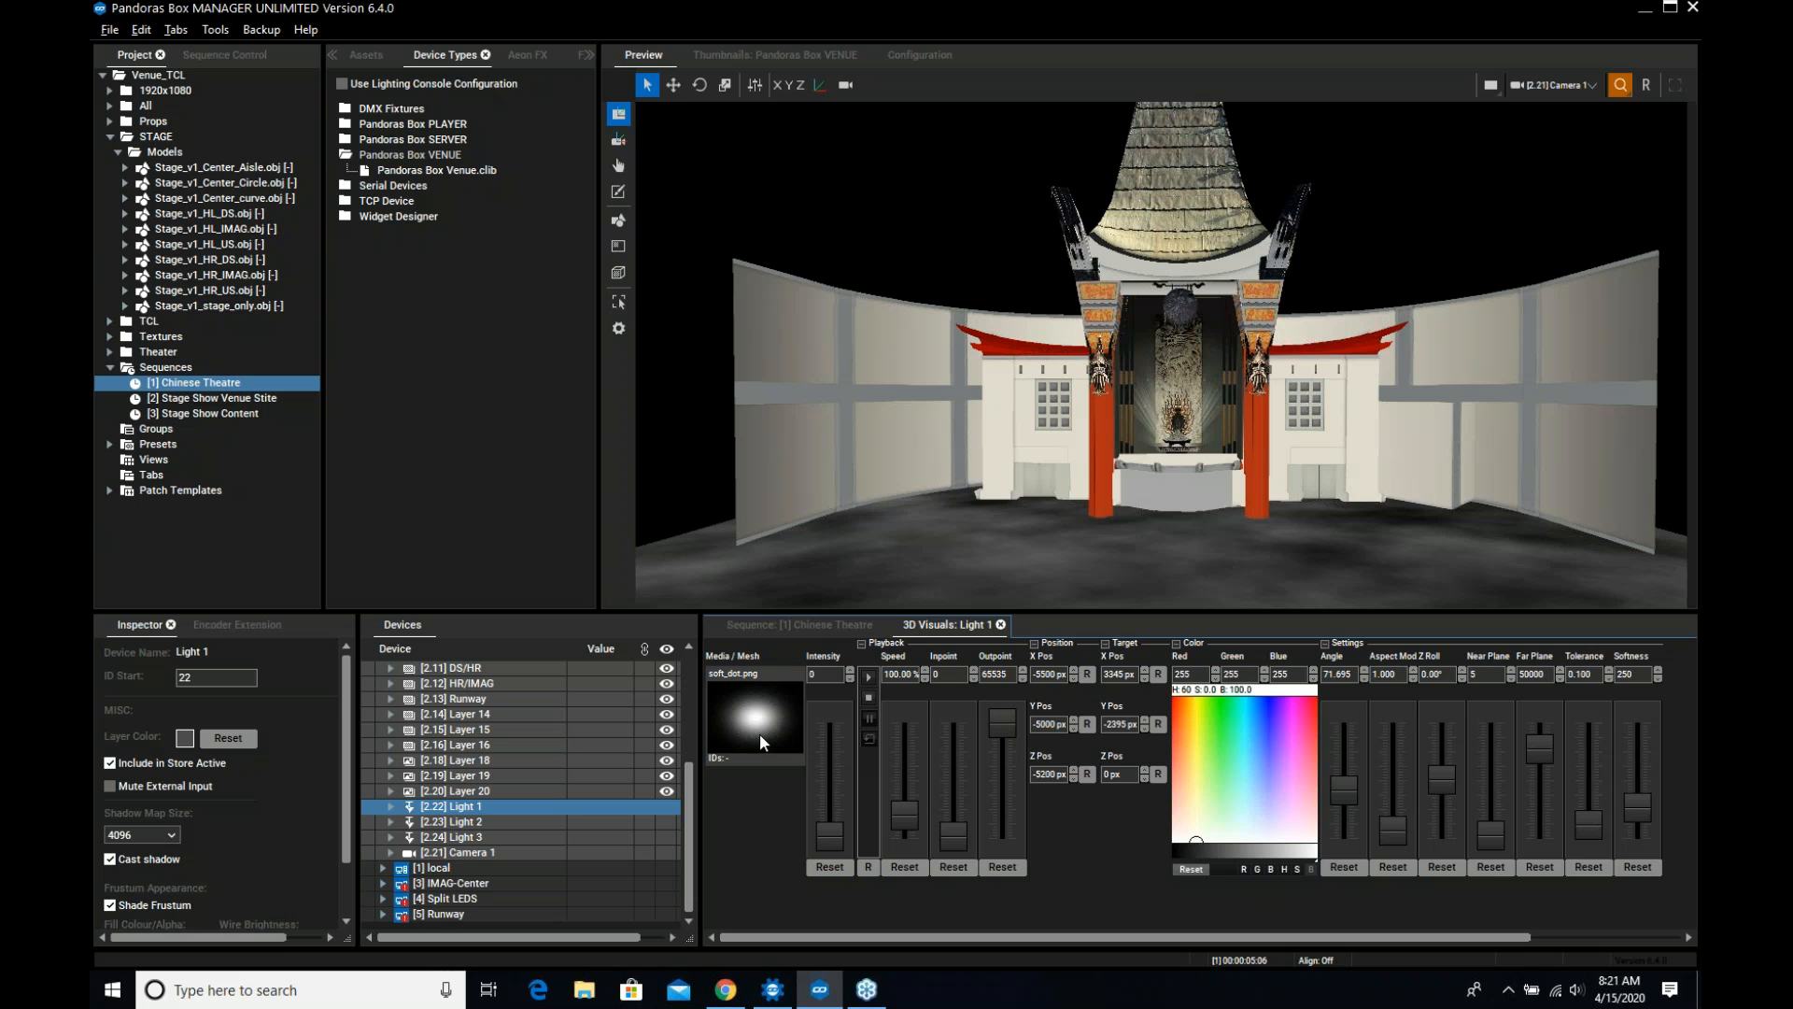
left_click(747, 625)
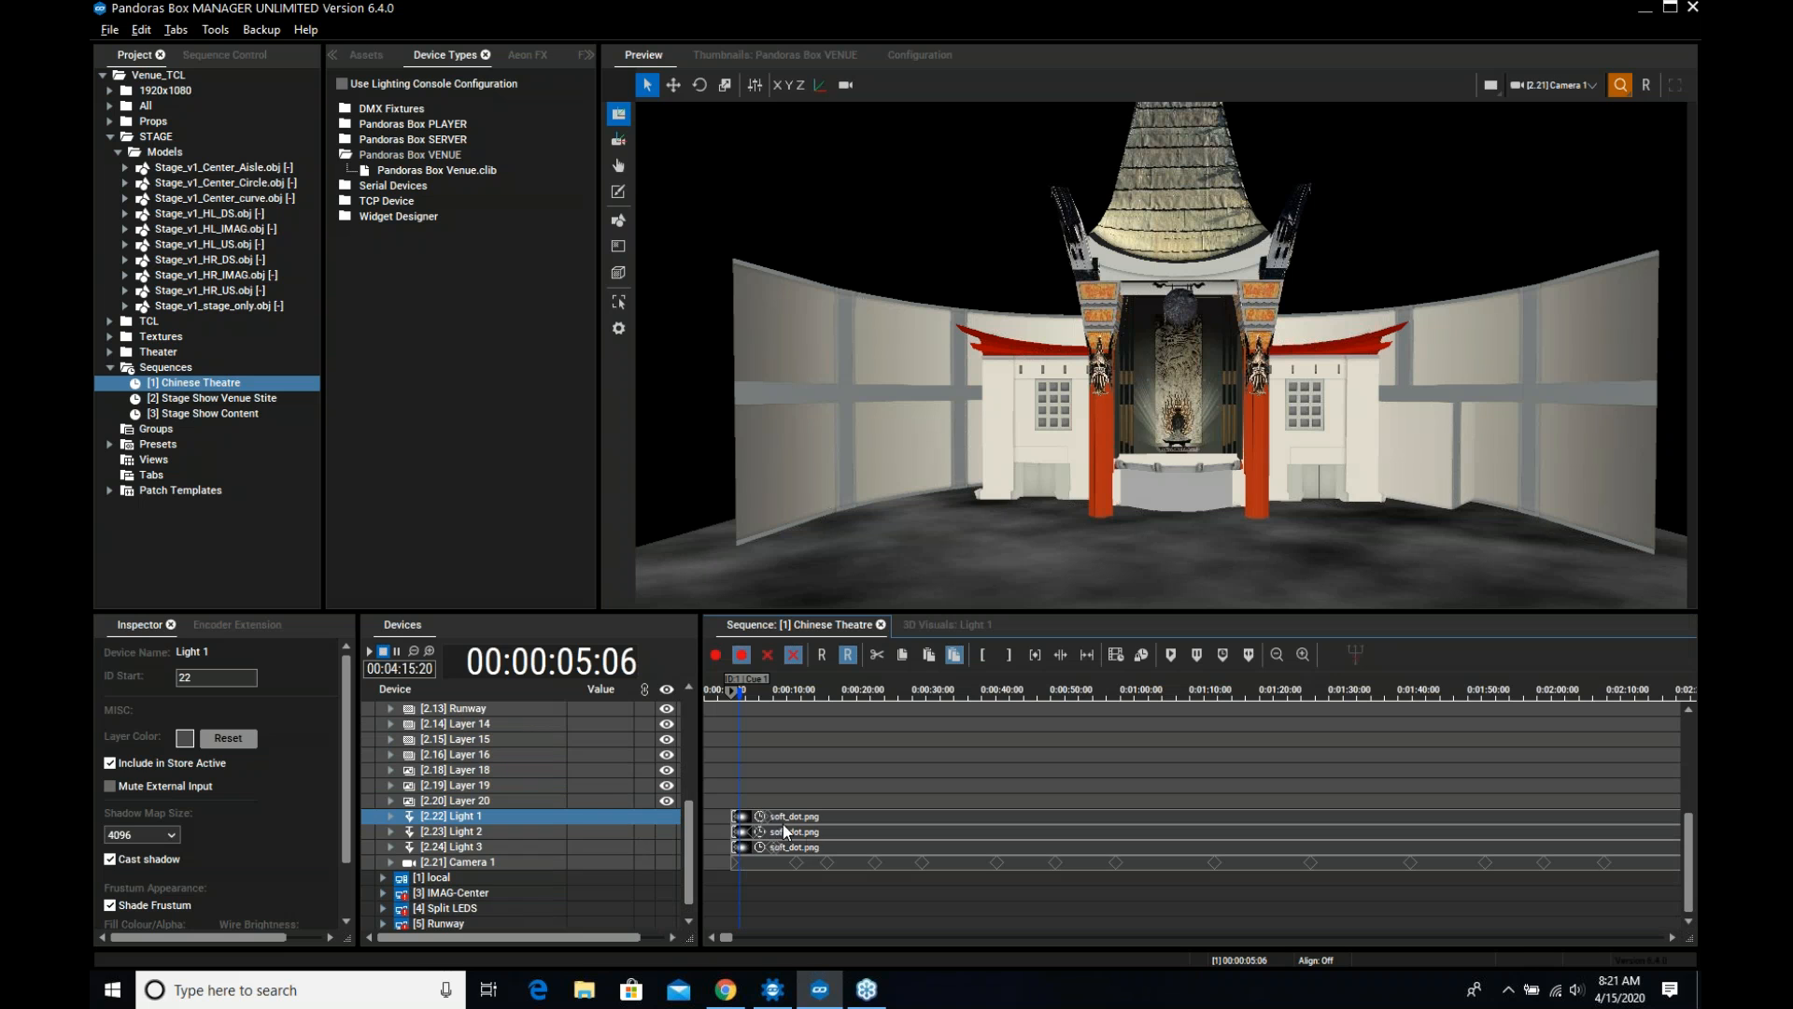
Show the Building Color layer's parameters and search the Aeon FX library for "light" to locate the 3 Lights effect
scroll(759, 822, "up", 5)
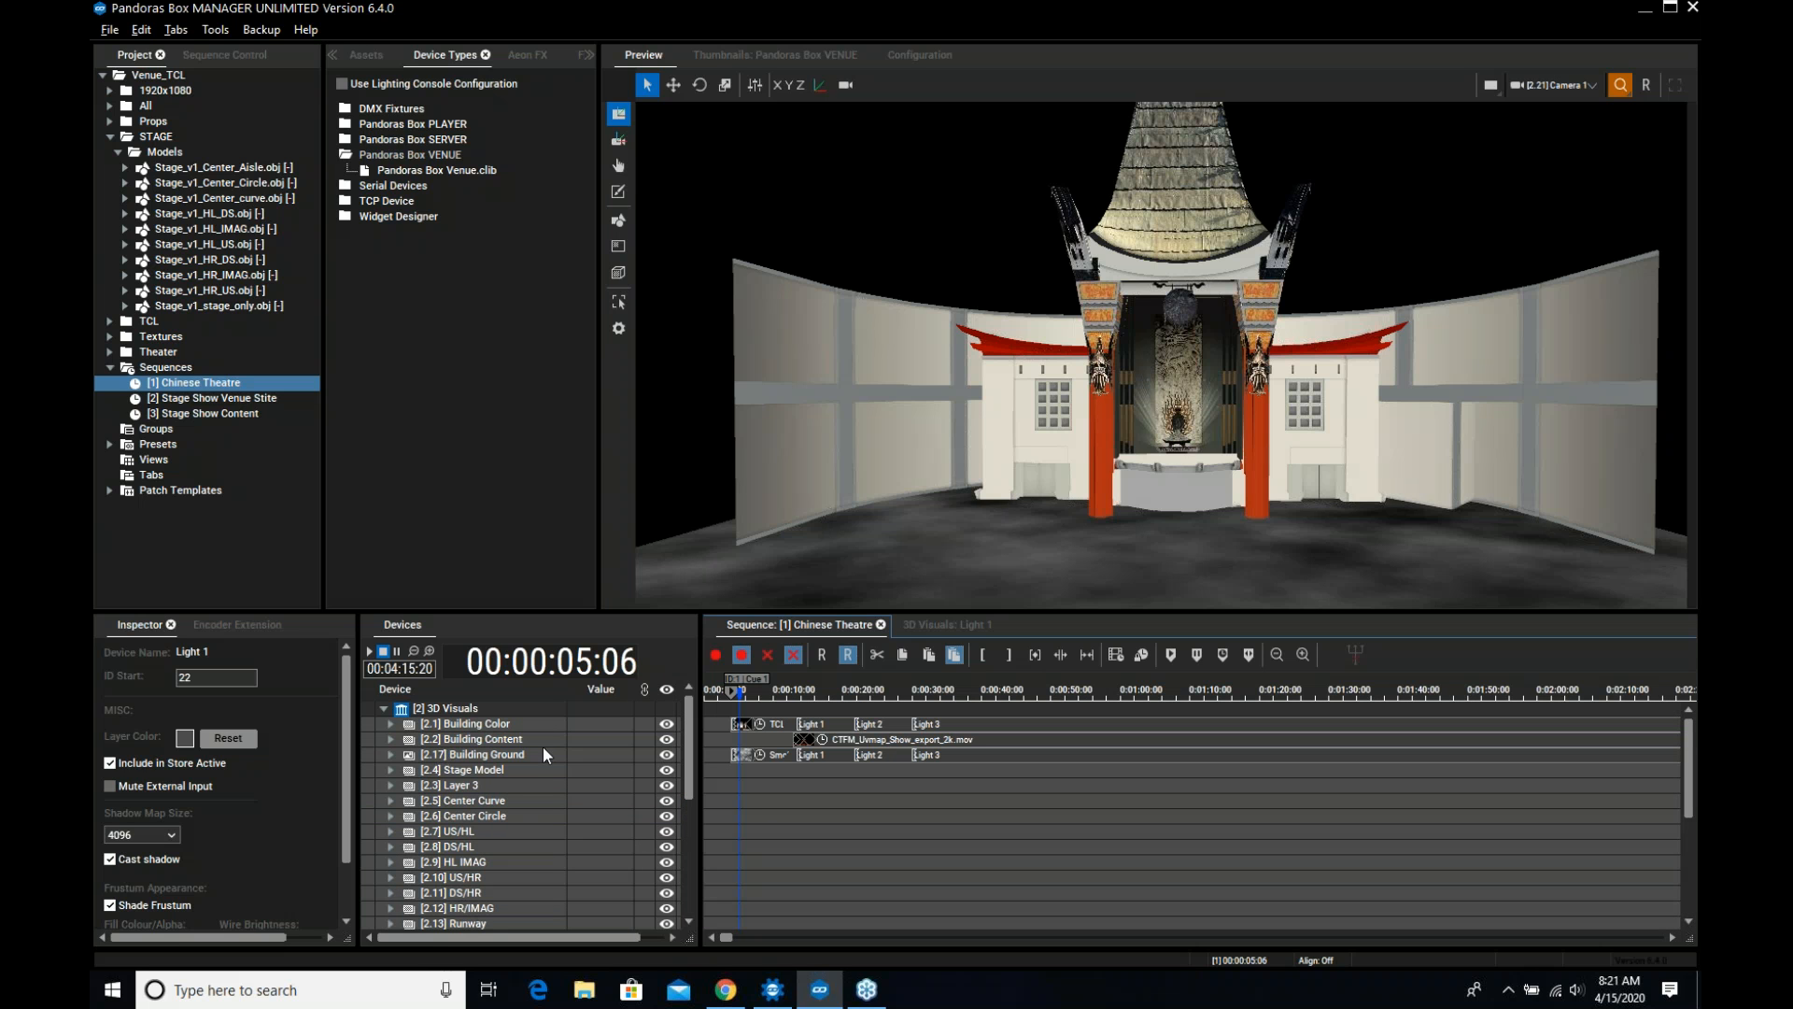
left_click(461, 724)
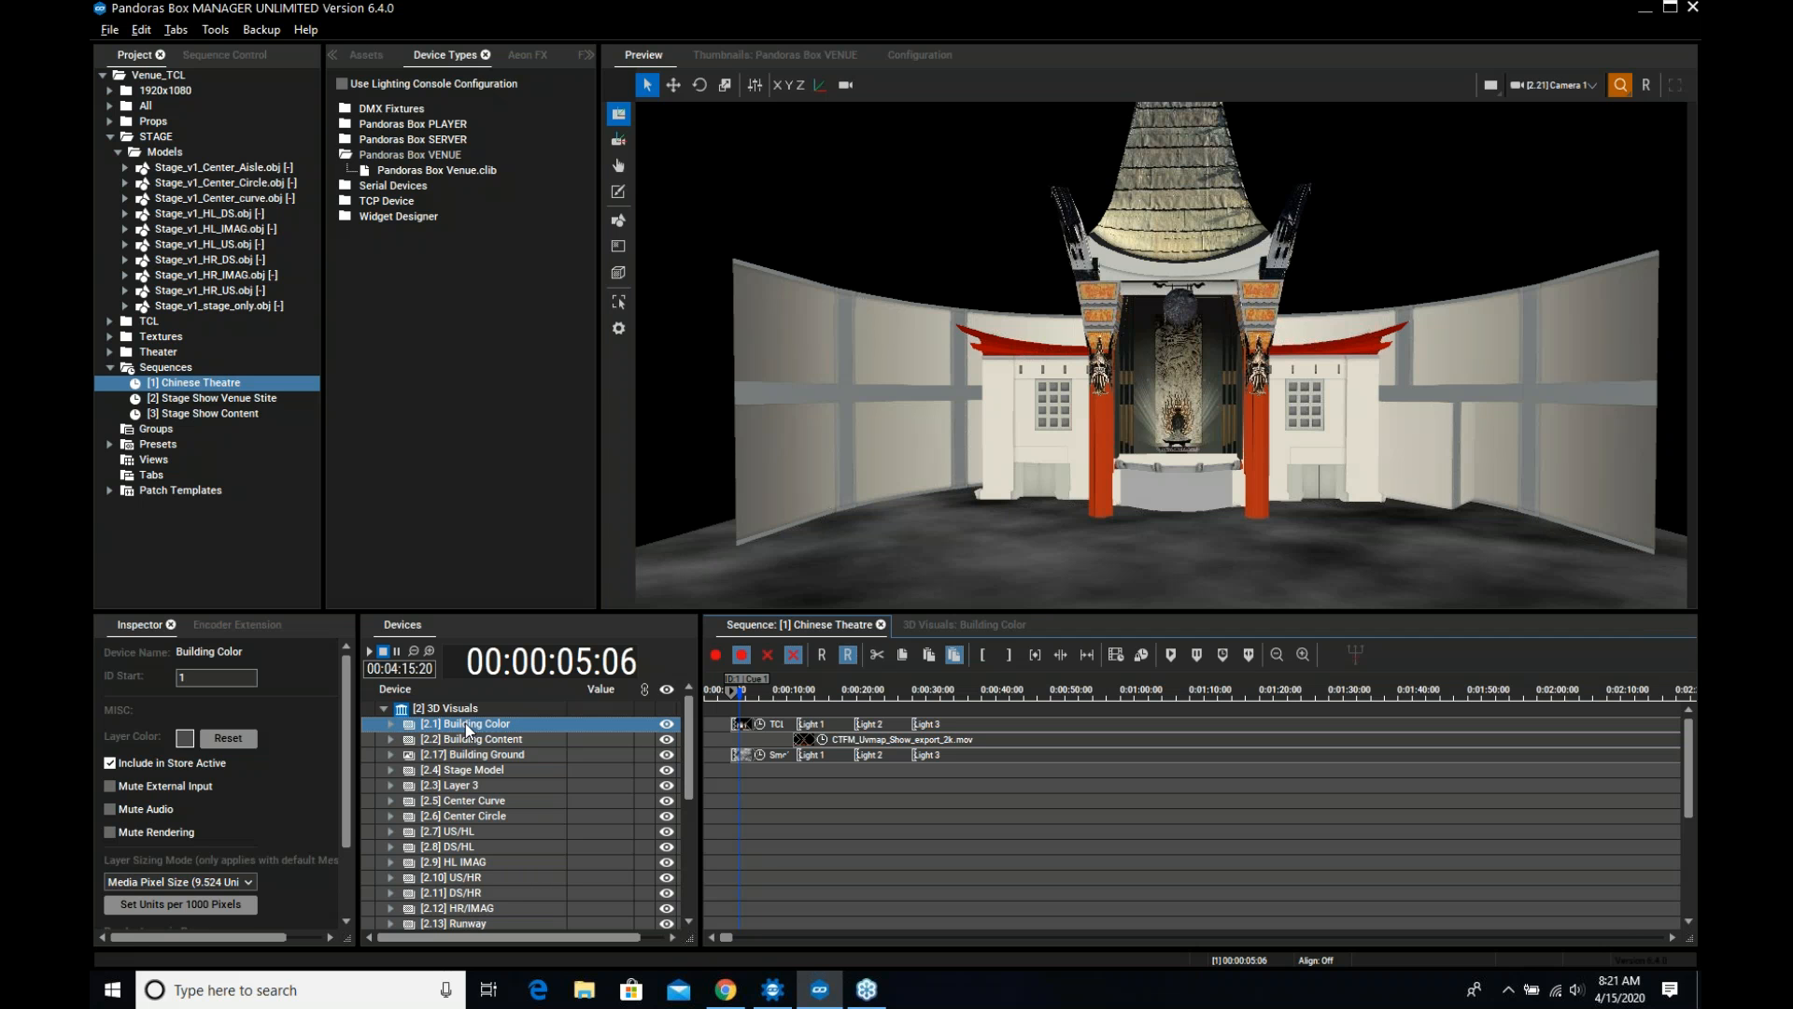
left_click(964, 625)
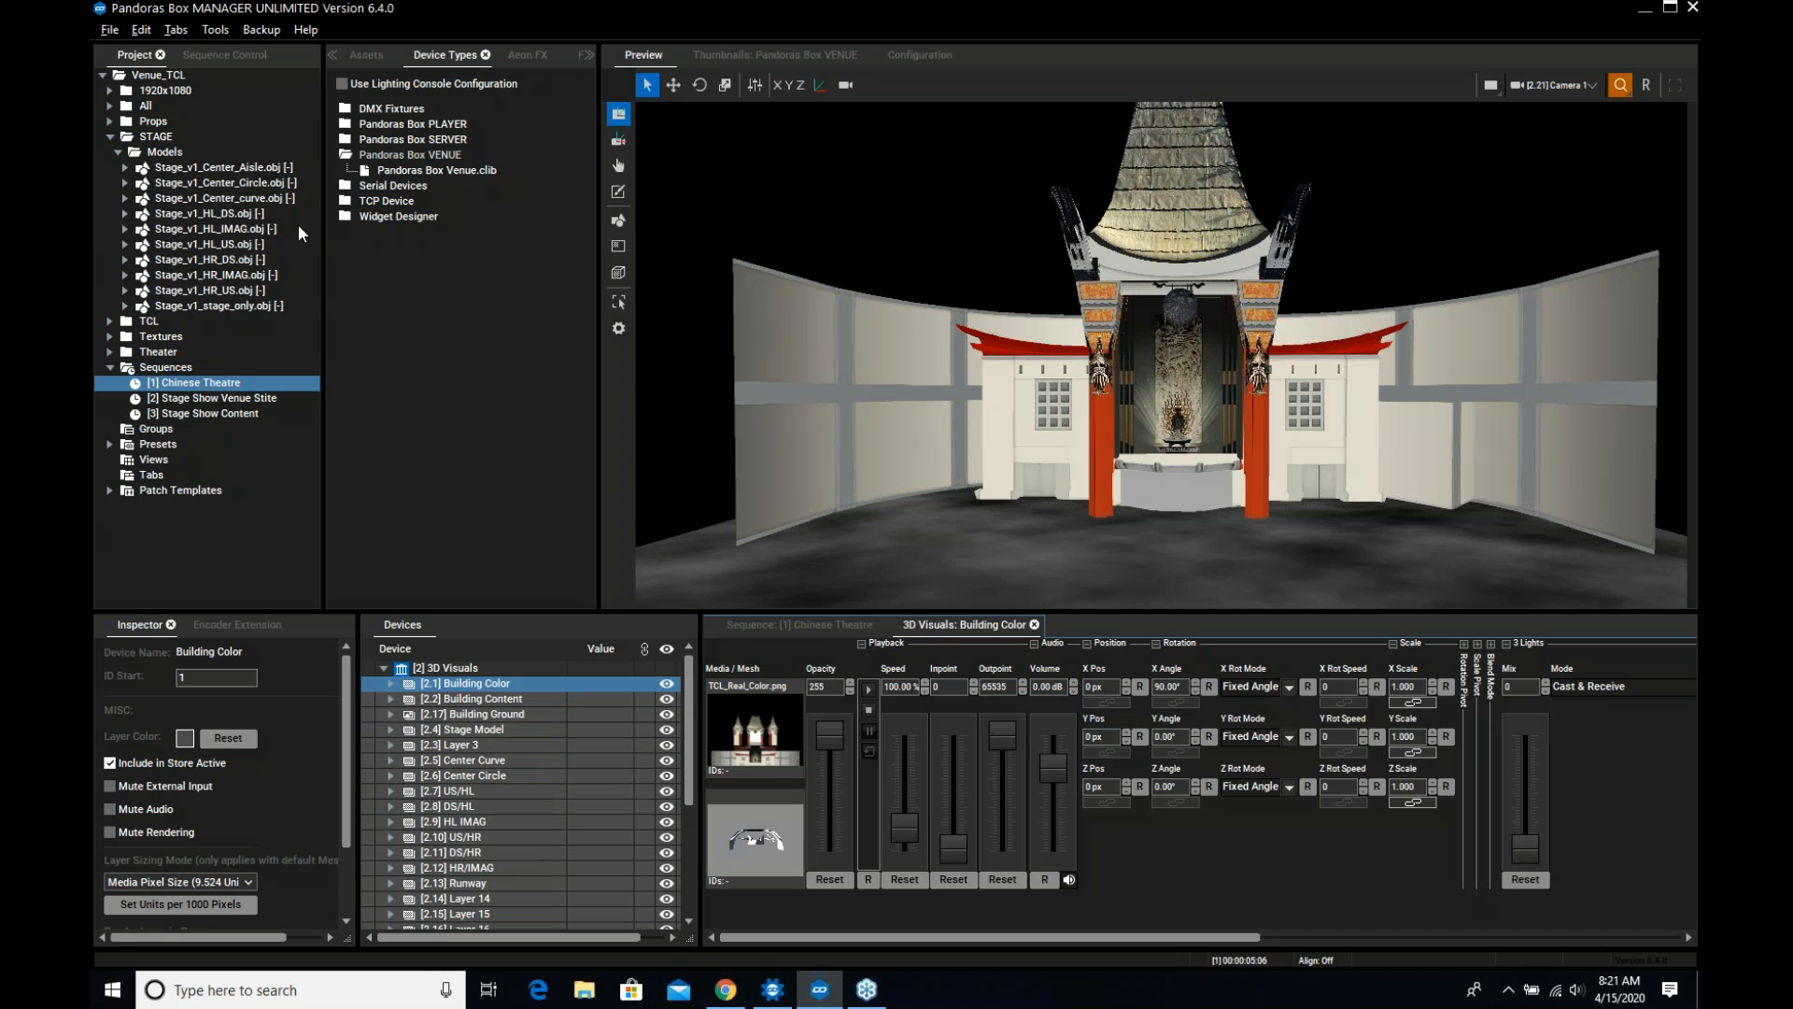
left_click(525, 56)
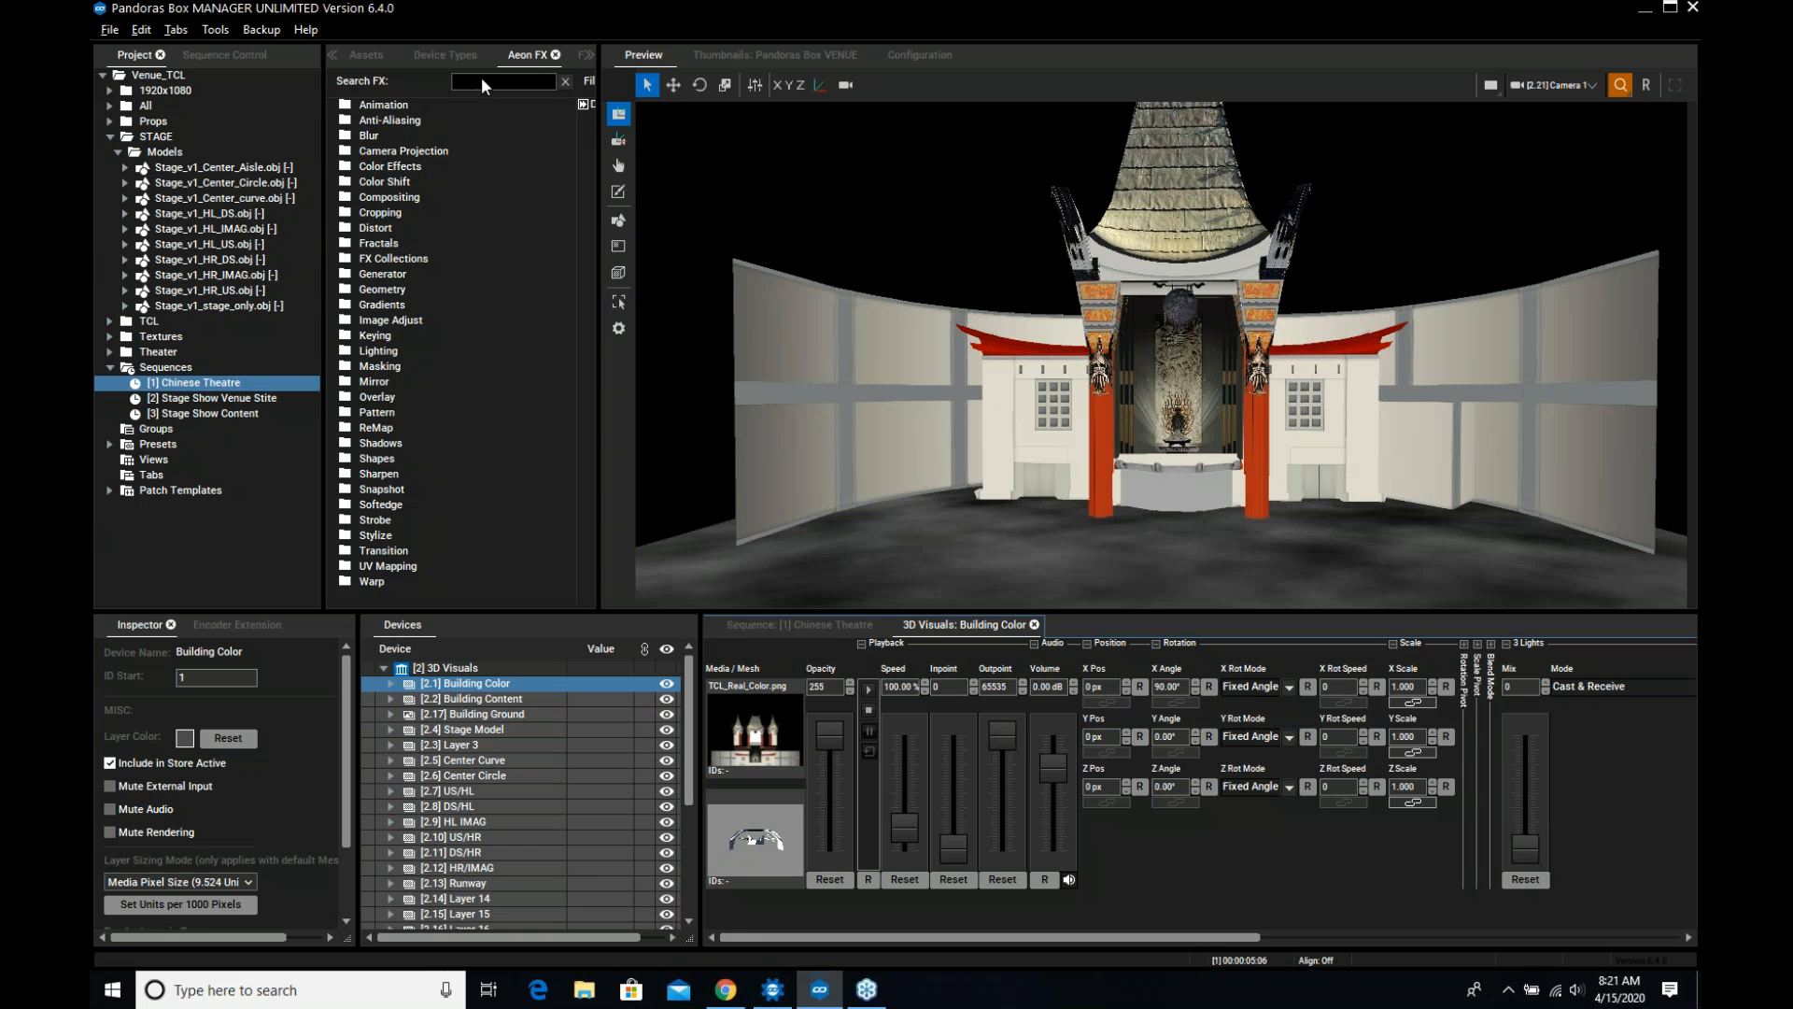
type("light")
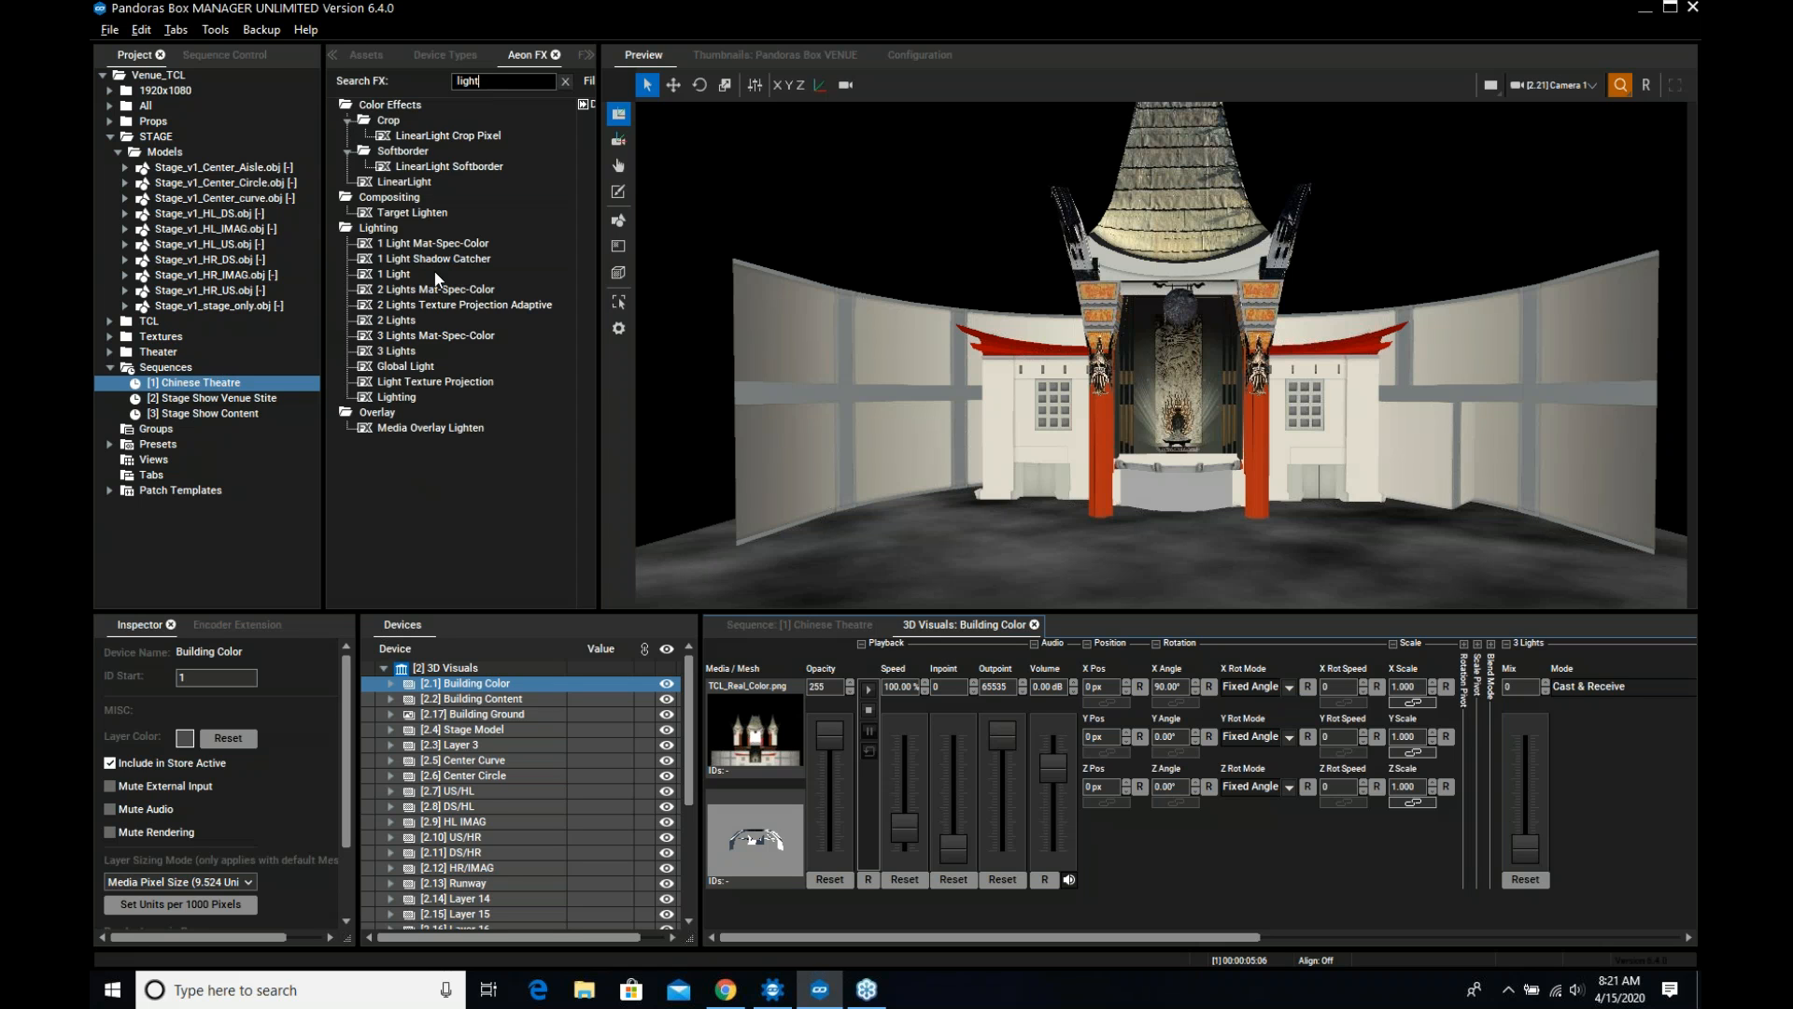
left_click(417, 351)
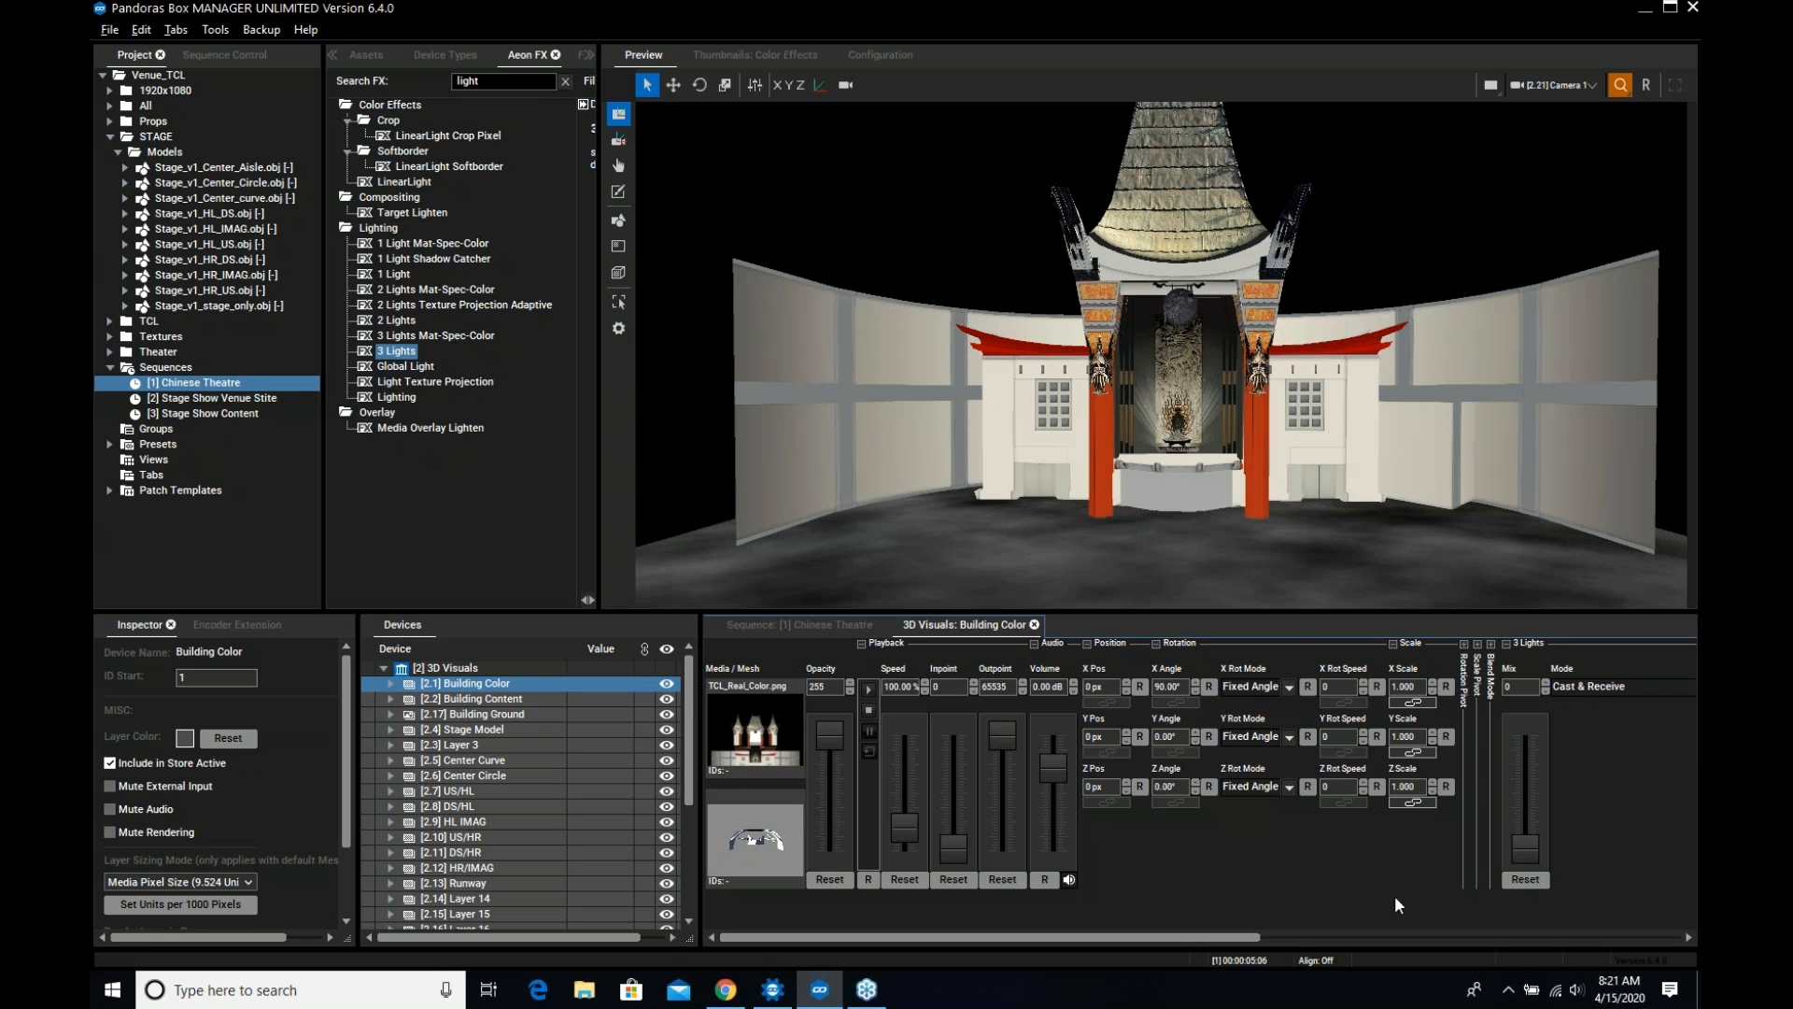
Examine the 3 Lights effect on the Building Color layer, including Light 1's Share Layer Texture choices and the available modes
left_click_drag(1197, 936, 1204, 936)
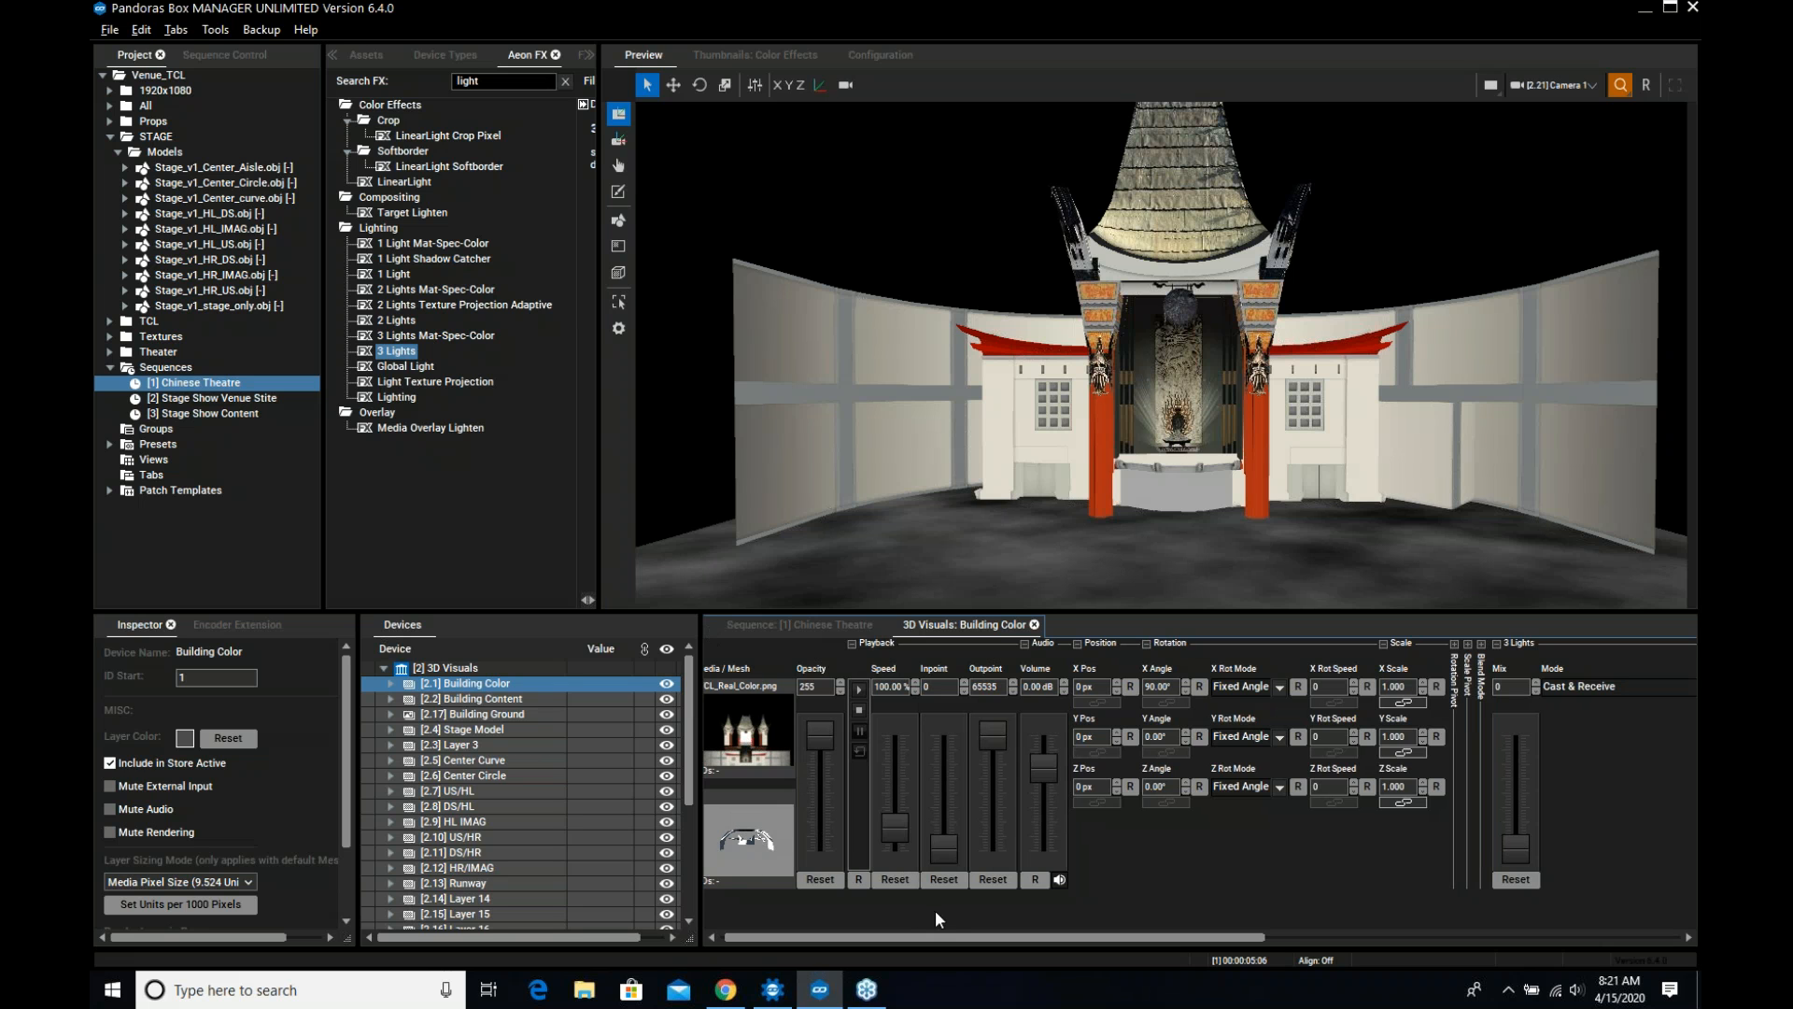
scroll(964, 938, "right", 5)
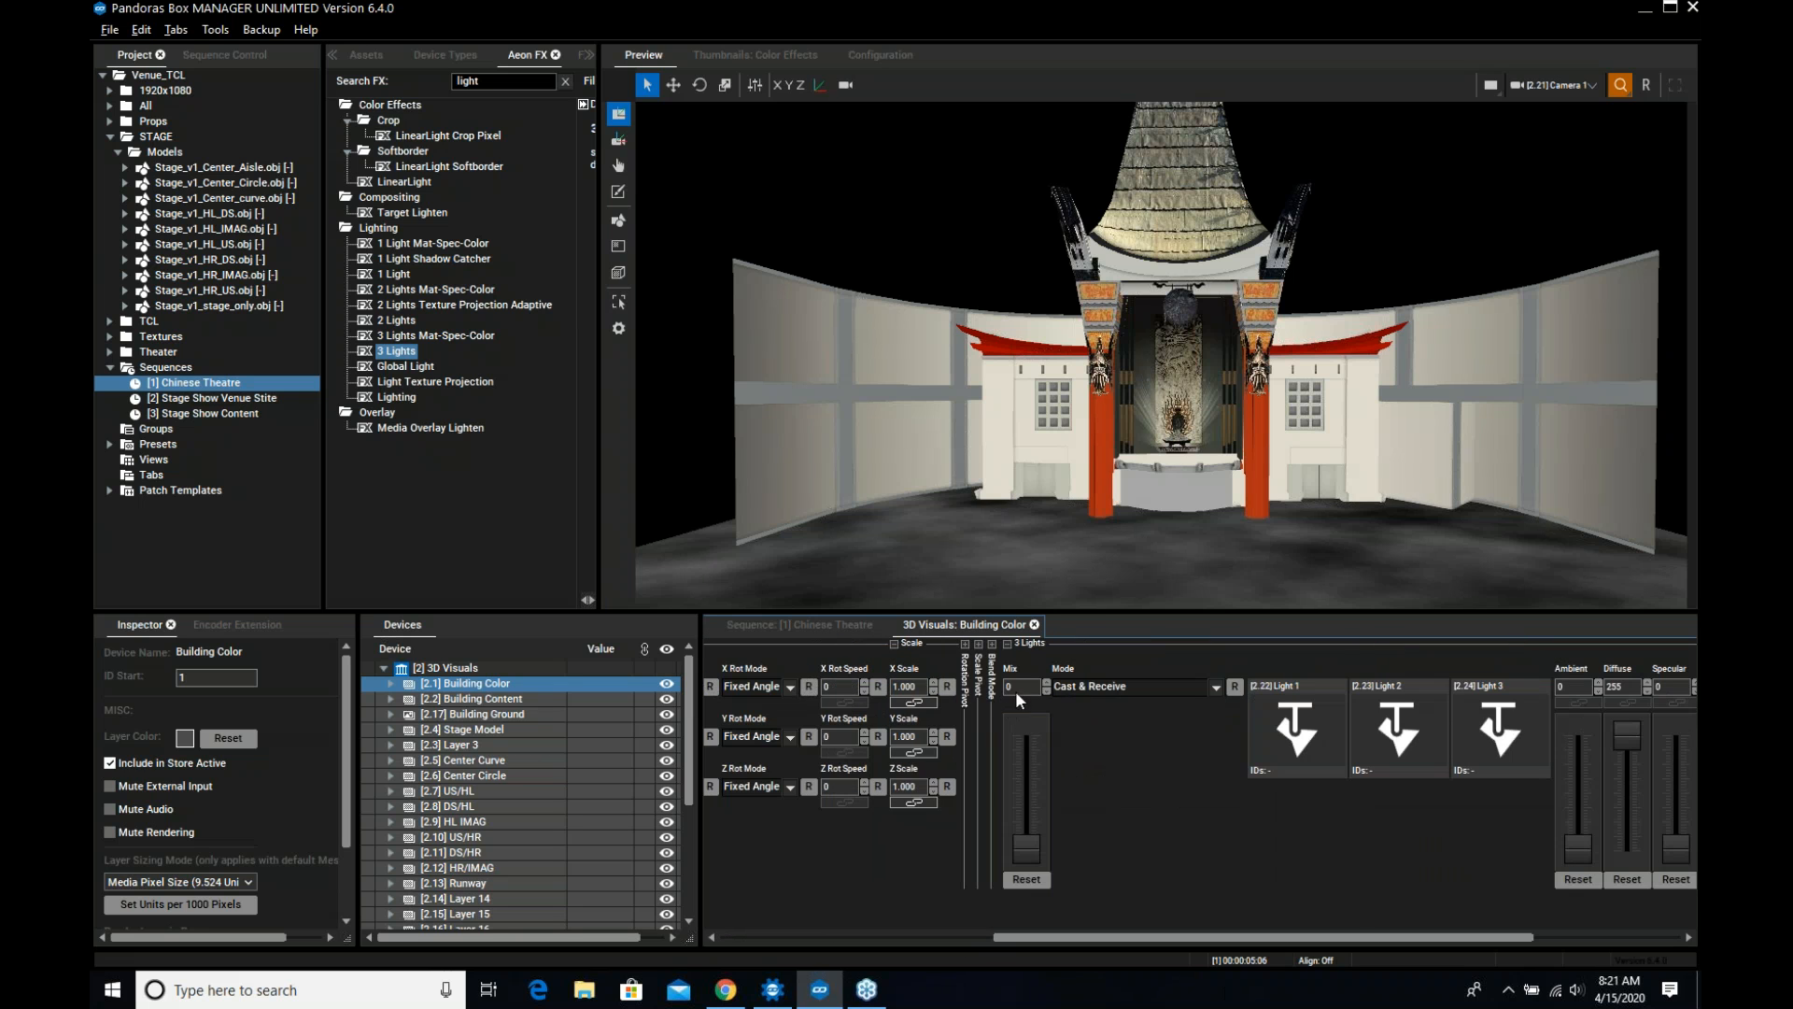
scroll(1129, 939, "right", 1)
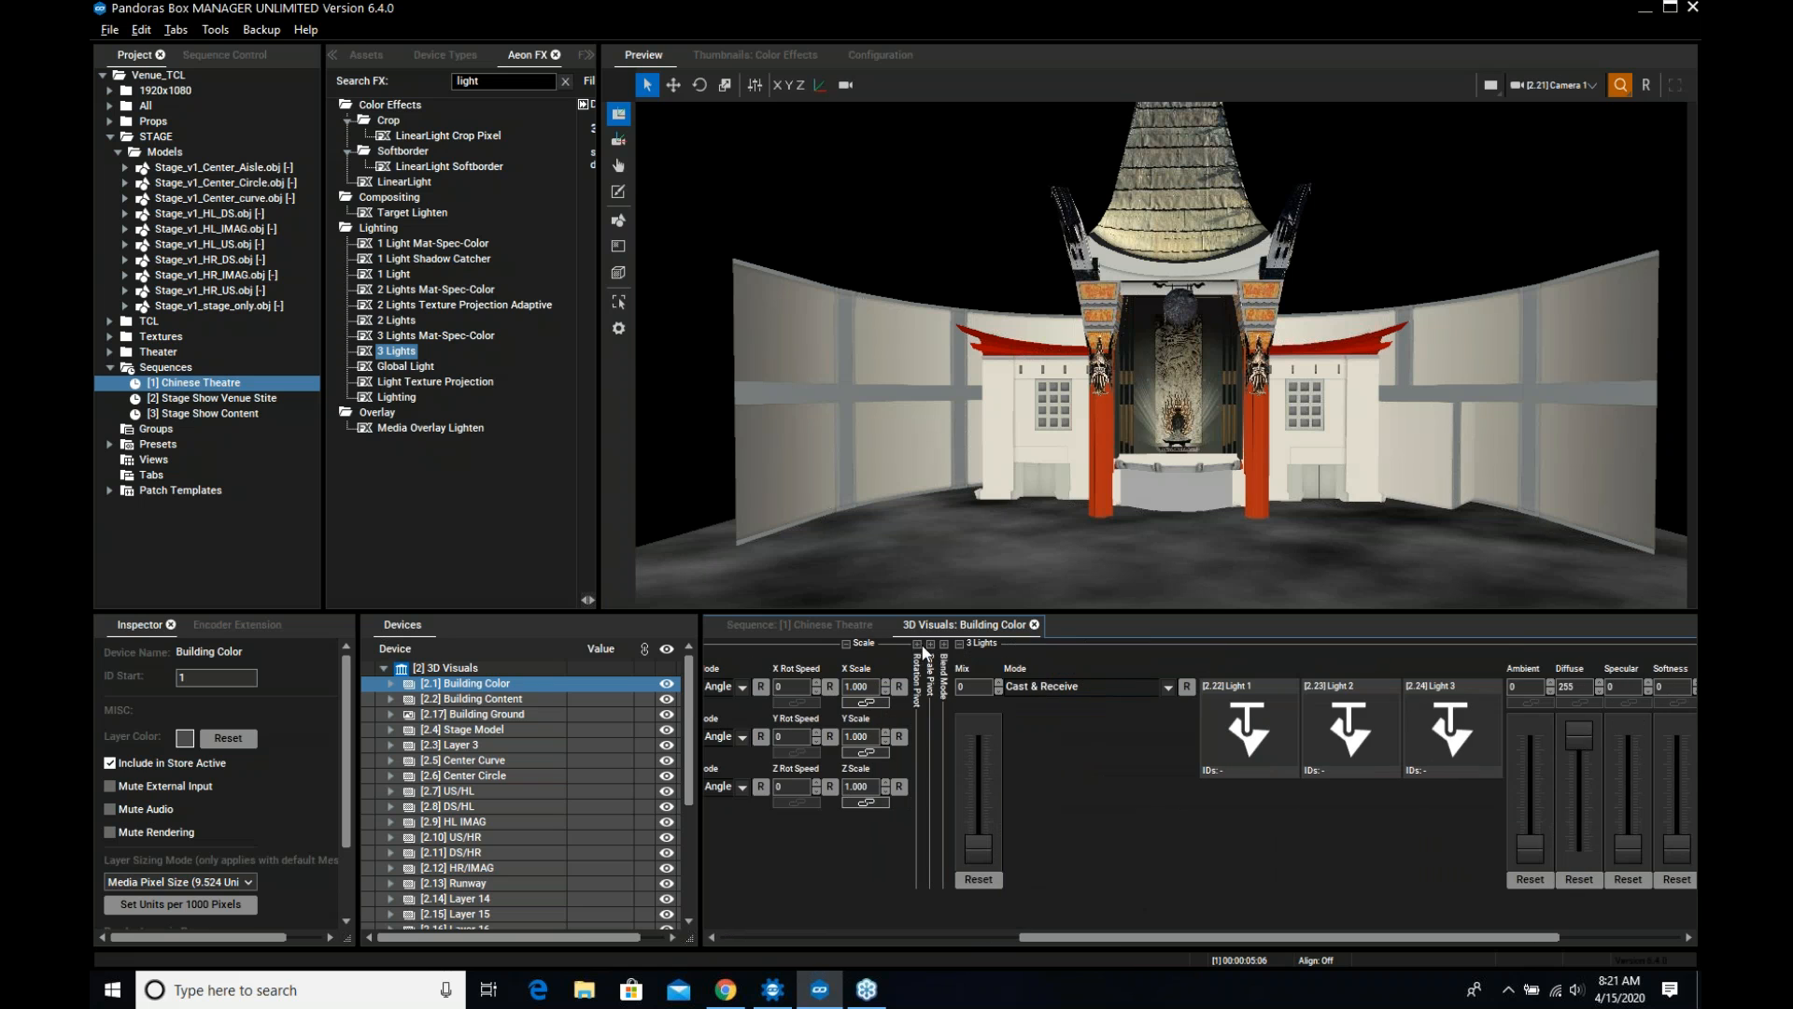
left_click_drag(1091, 937, 1145, 938)
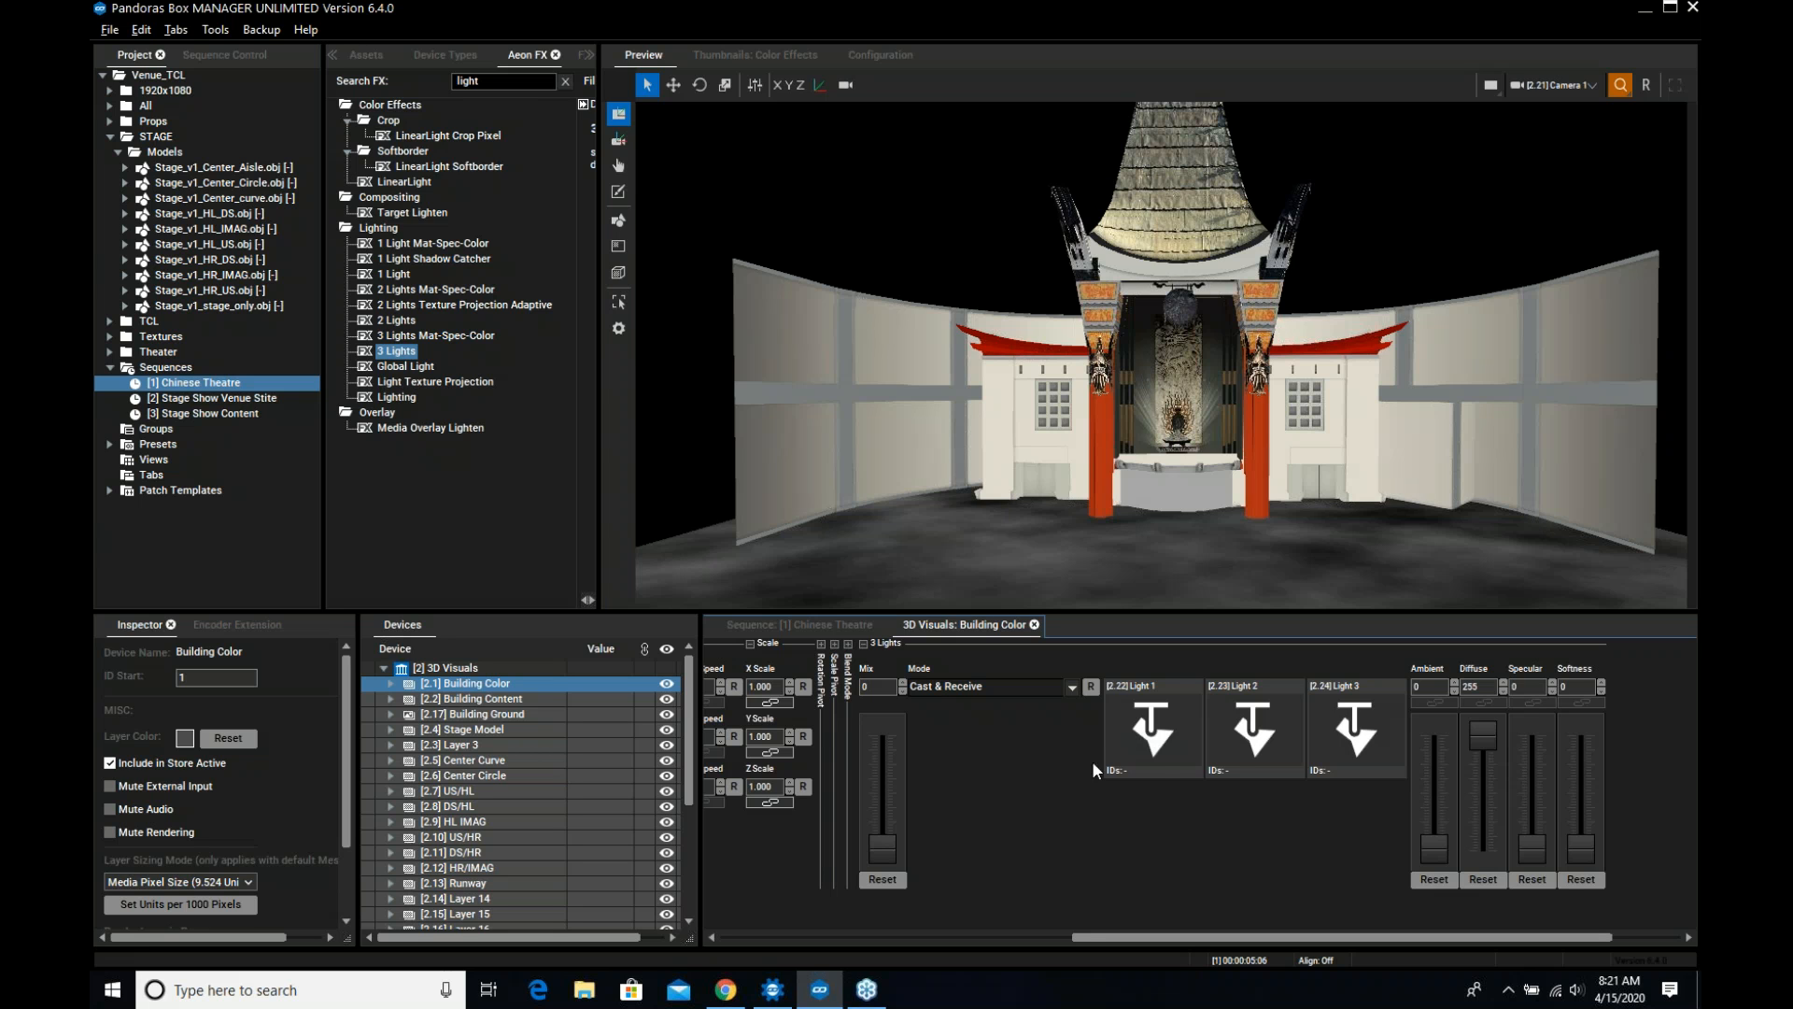
right_click(1155, 740)
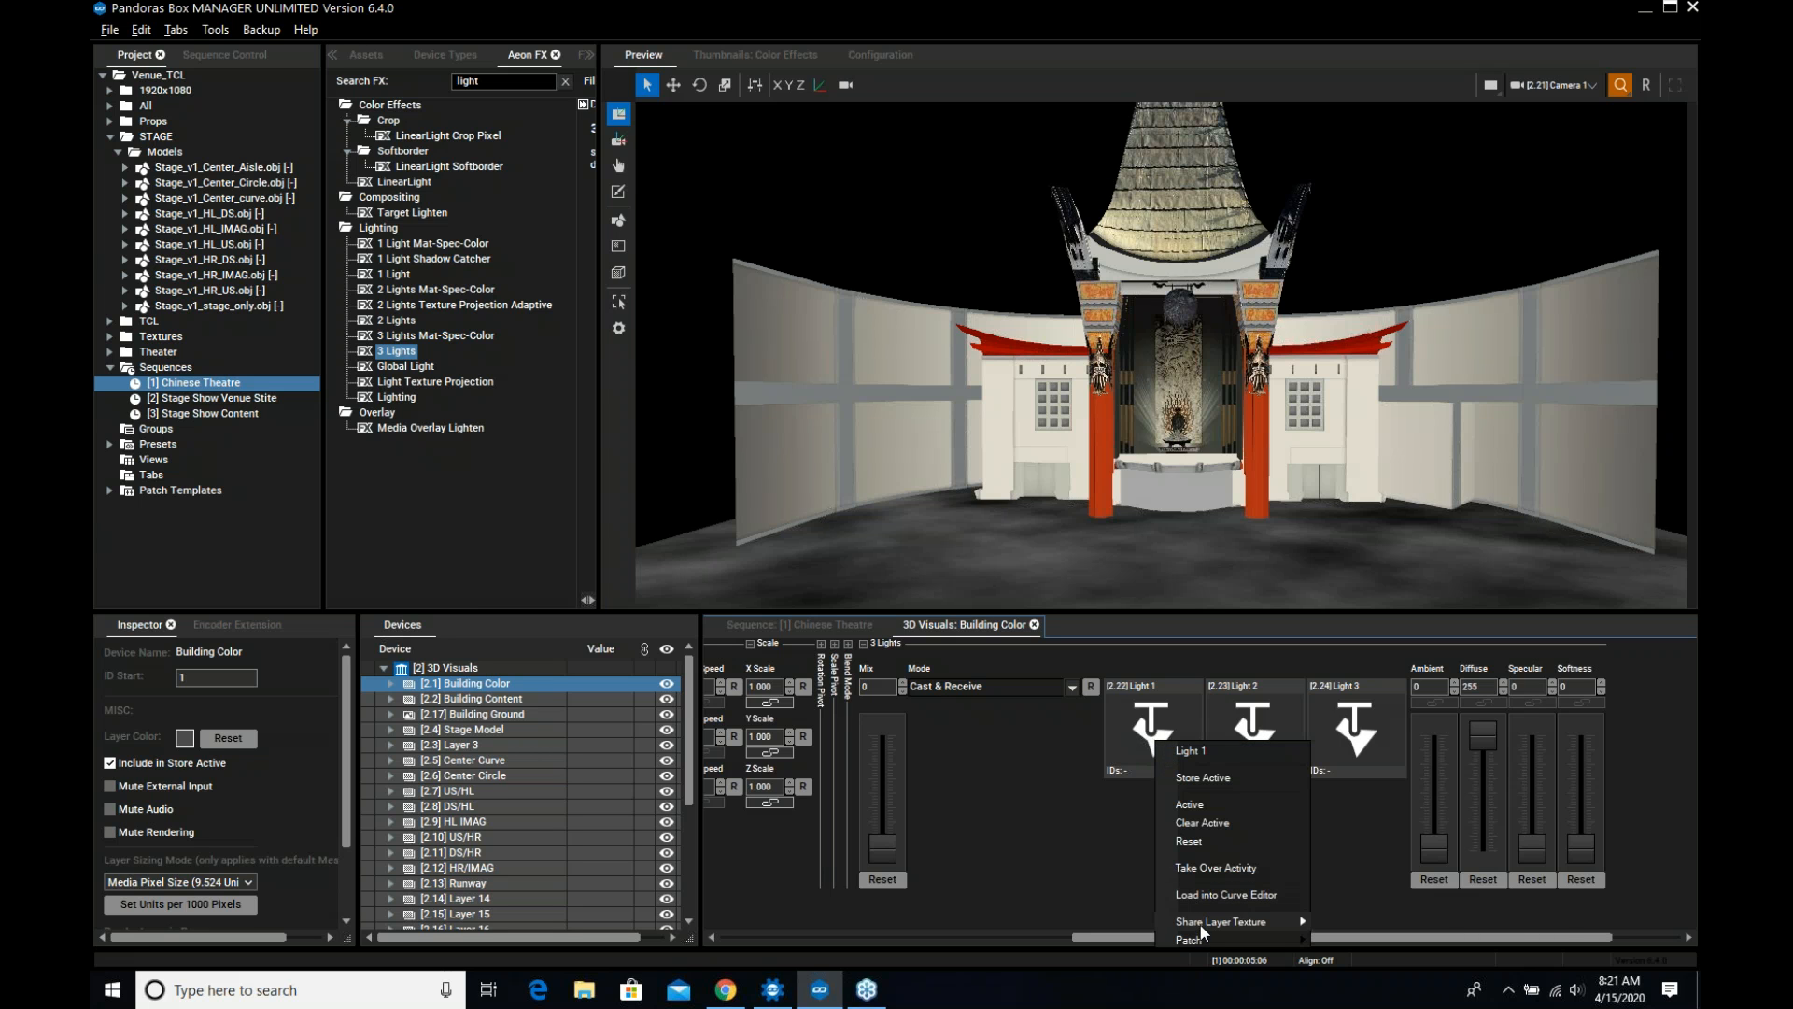
mouse_move(1204, 928)
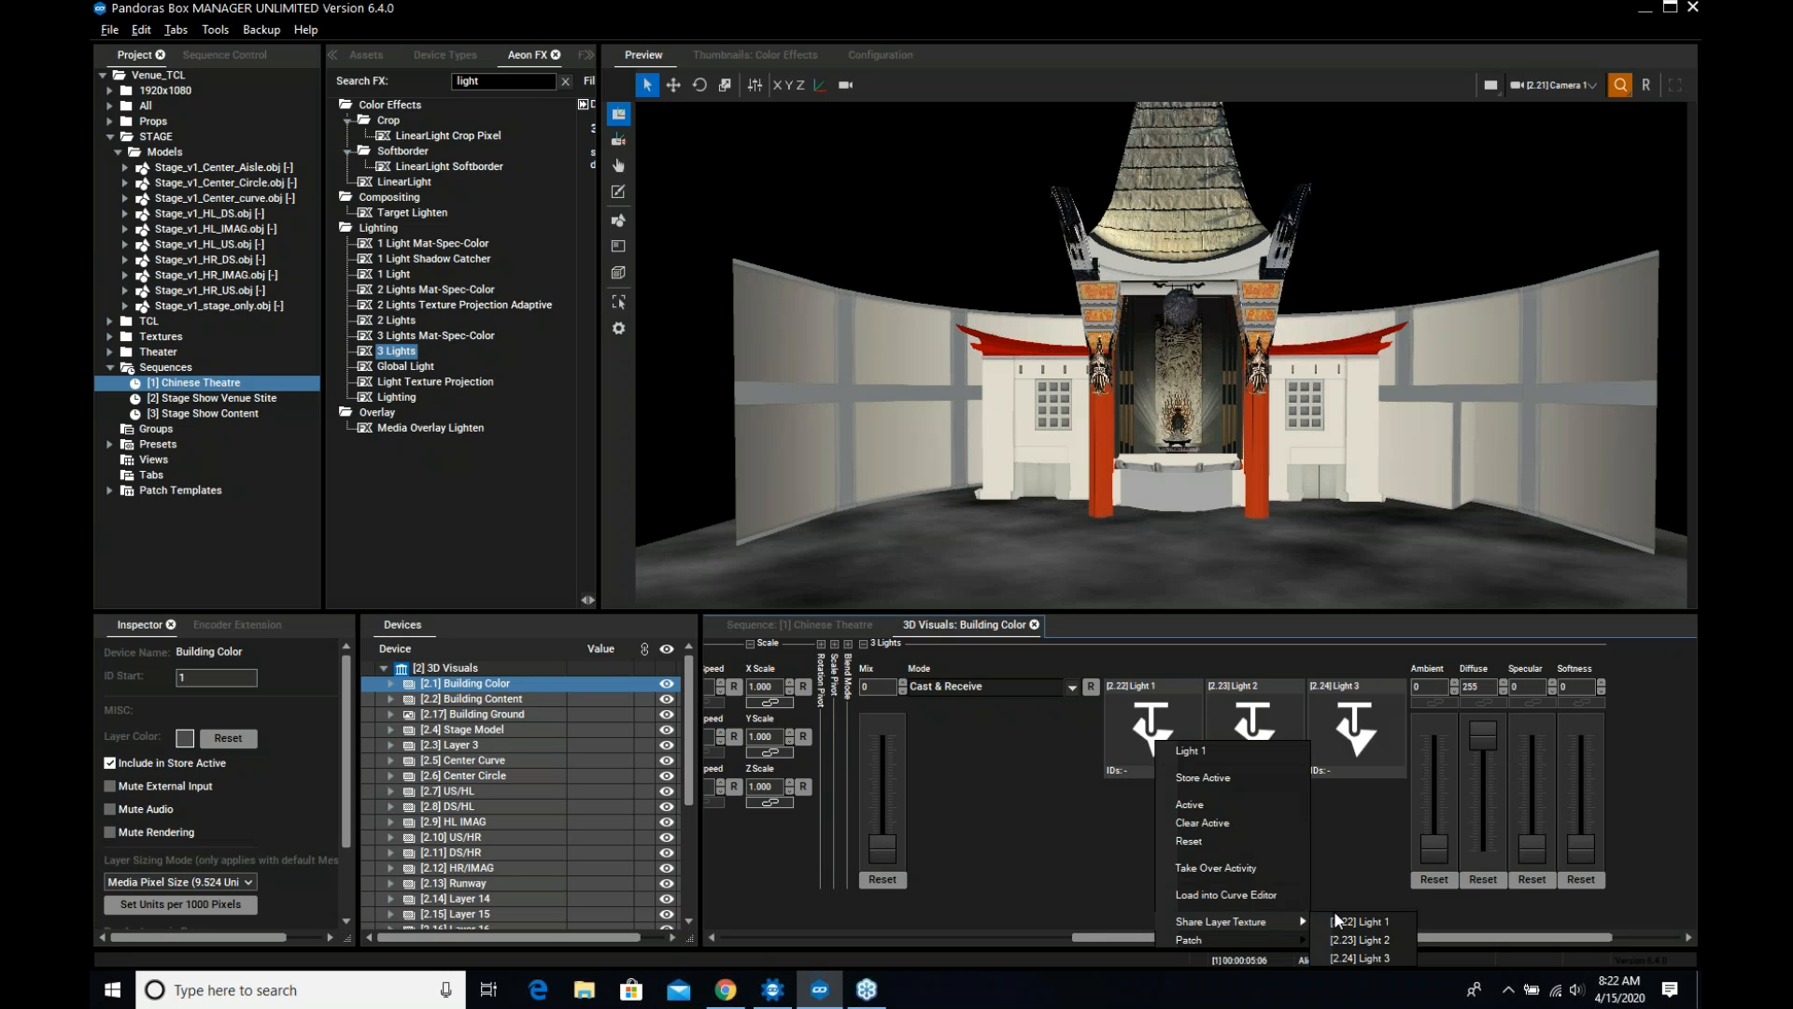
left_click(1035, 874)
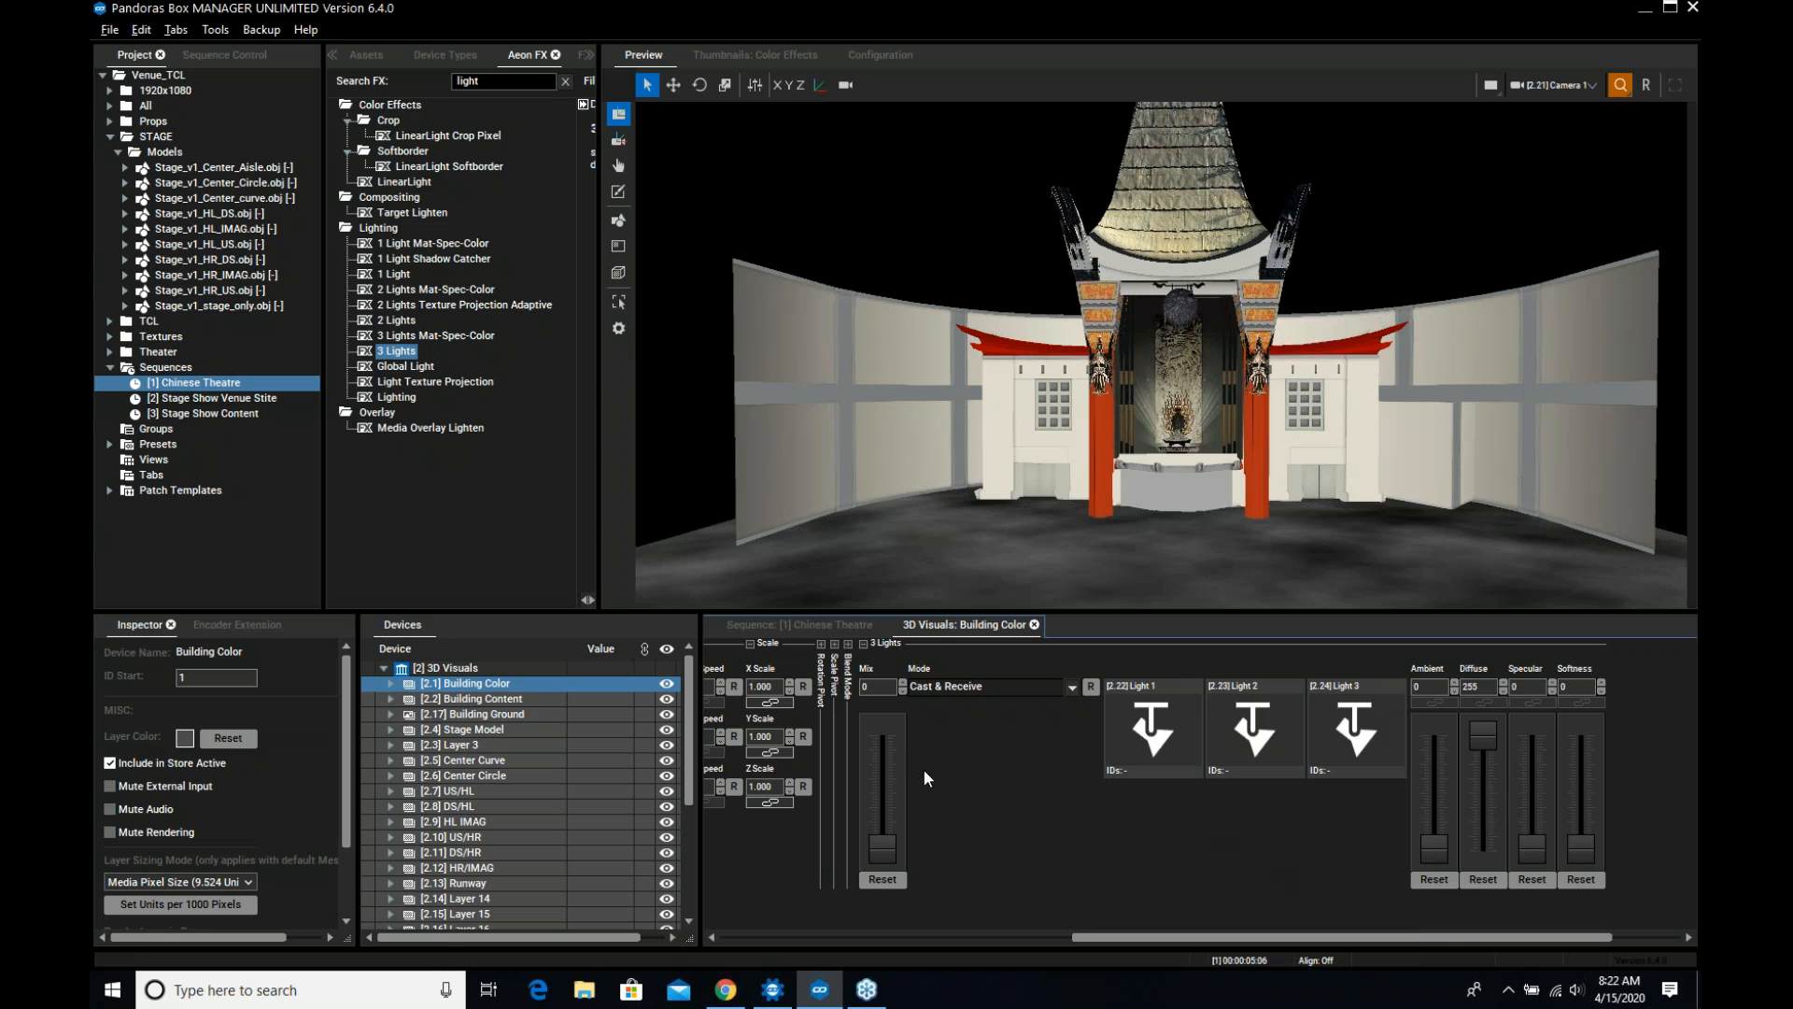
left_click(973, 687)
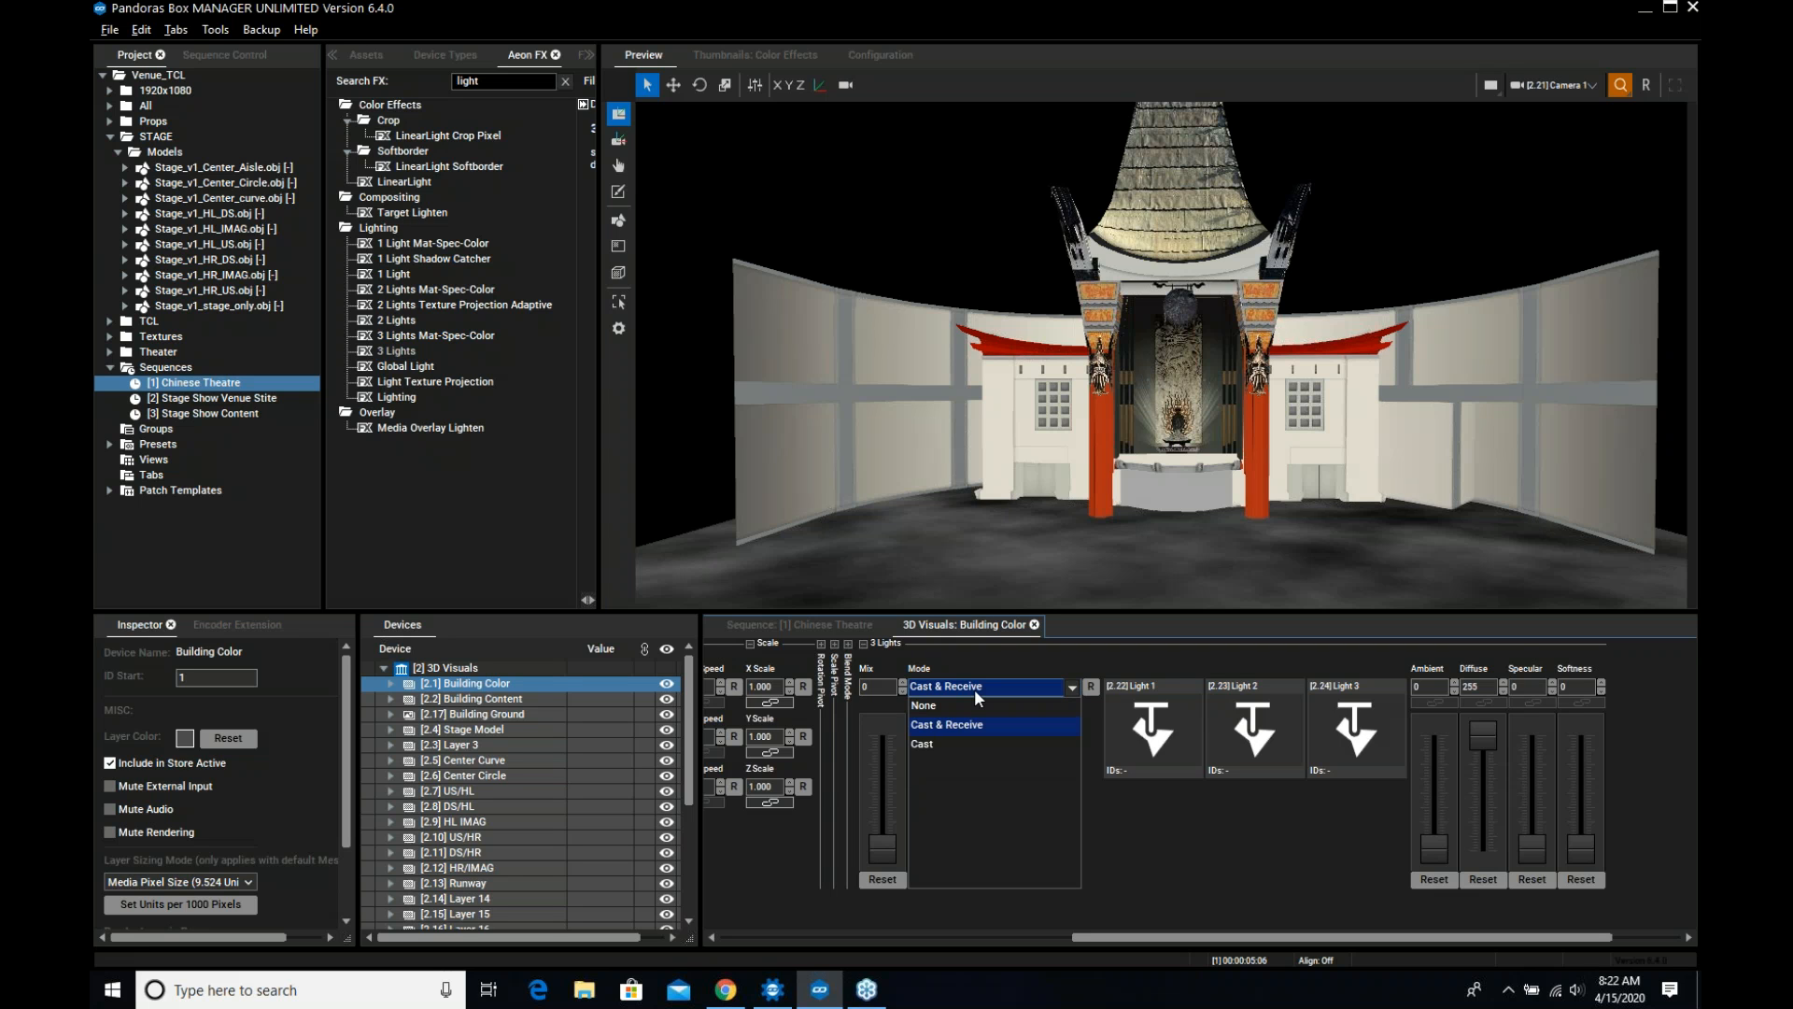
left_click(997, 653)
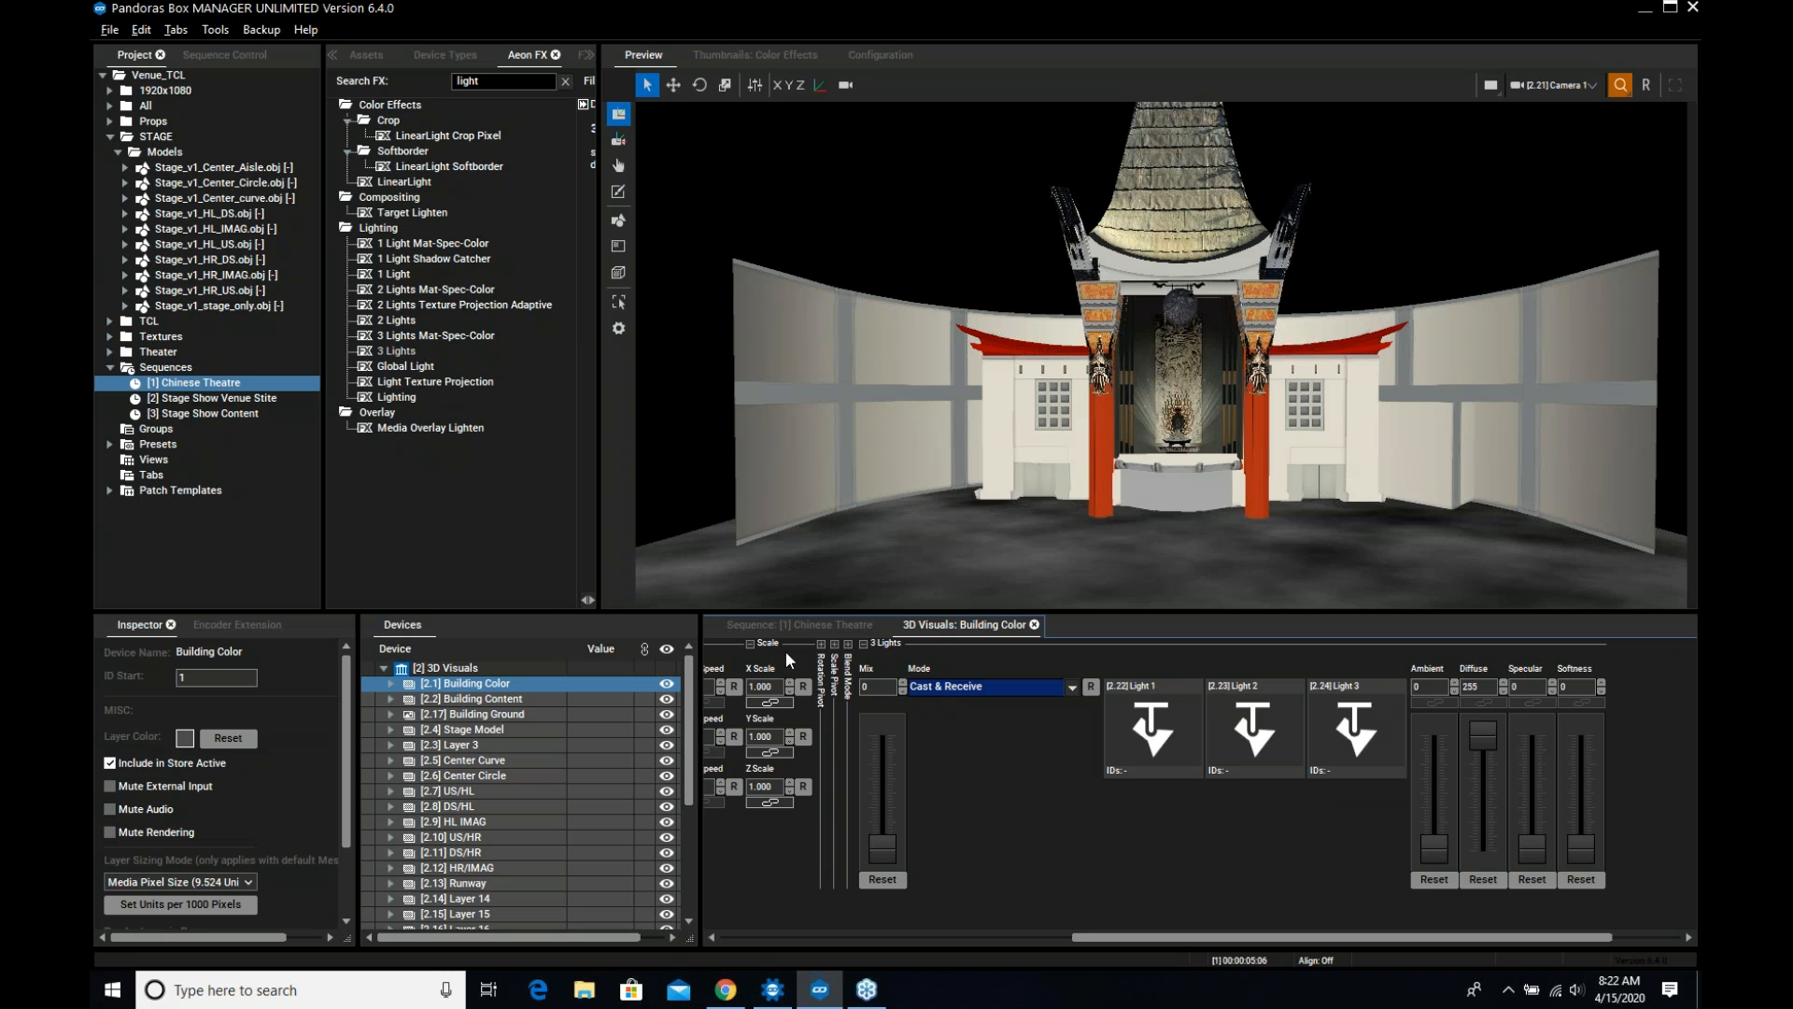
Play the Chinese Theatre sequence, pause it and set the playhead to about 00:00:10 to examine the lighting on the building
left_click(820, 626)
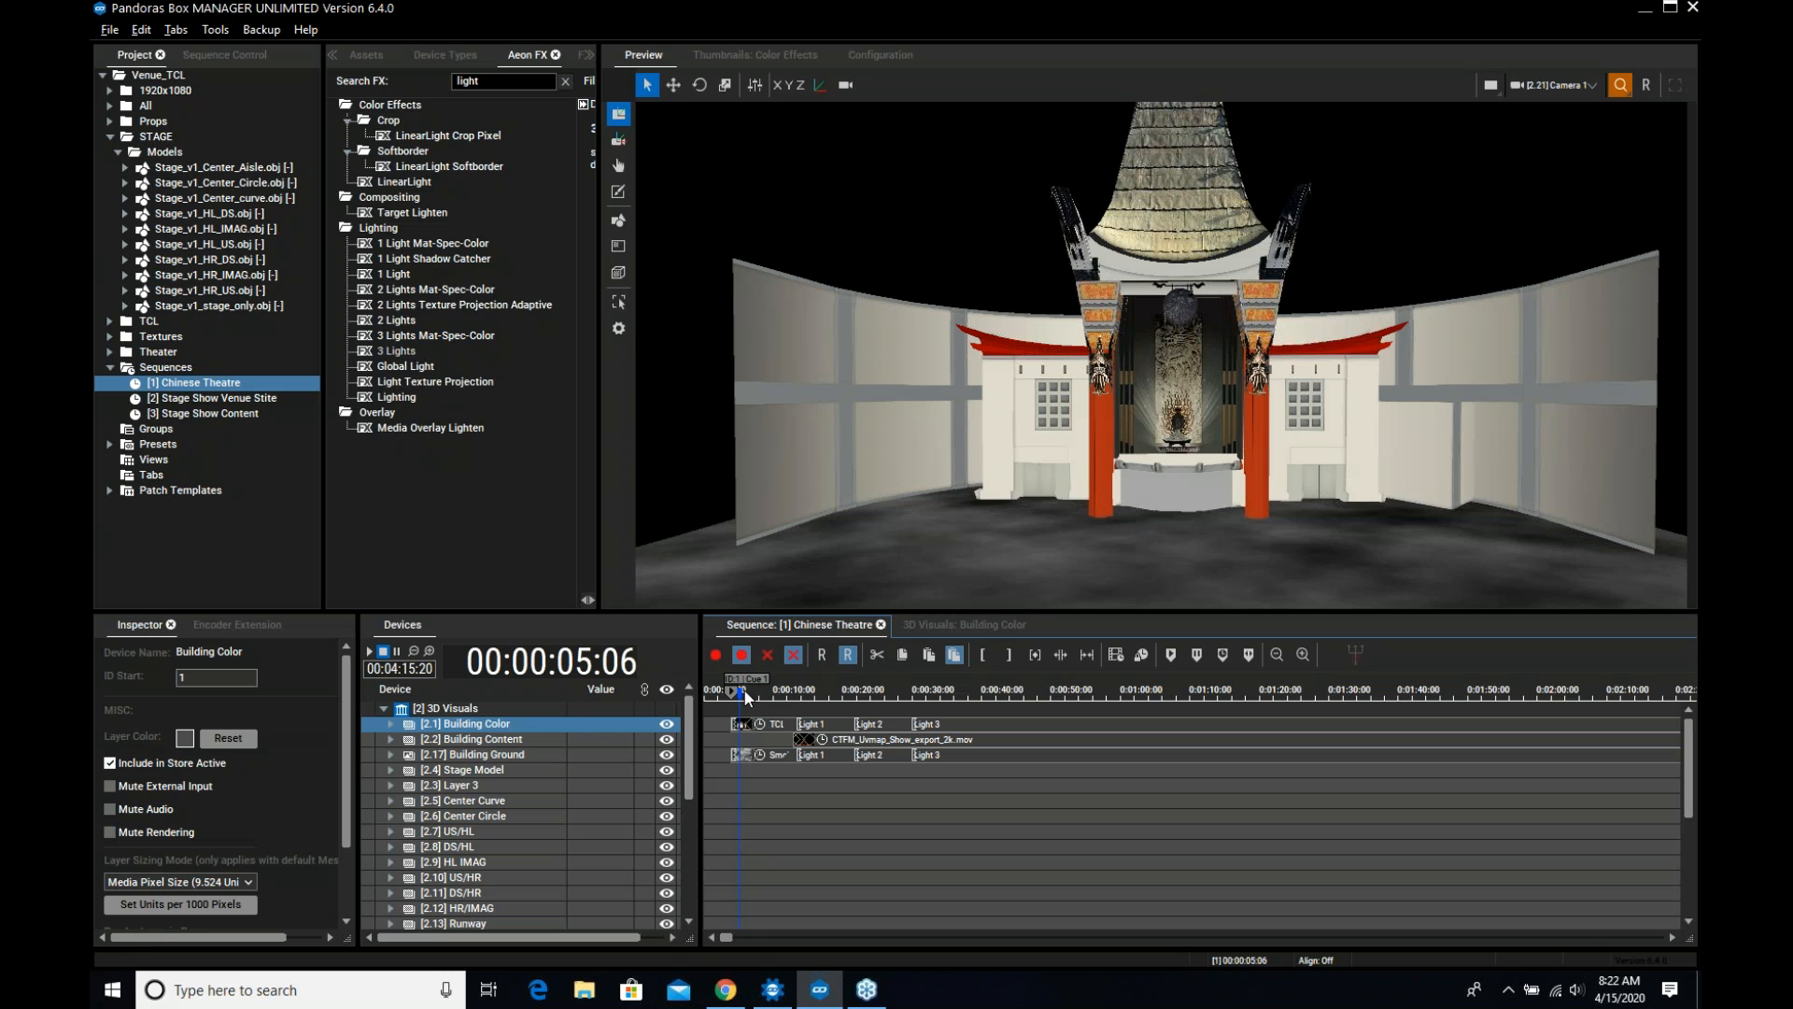
key("space")
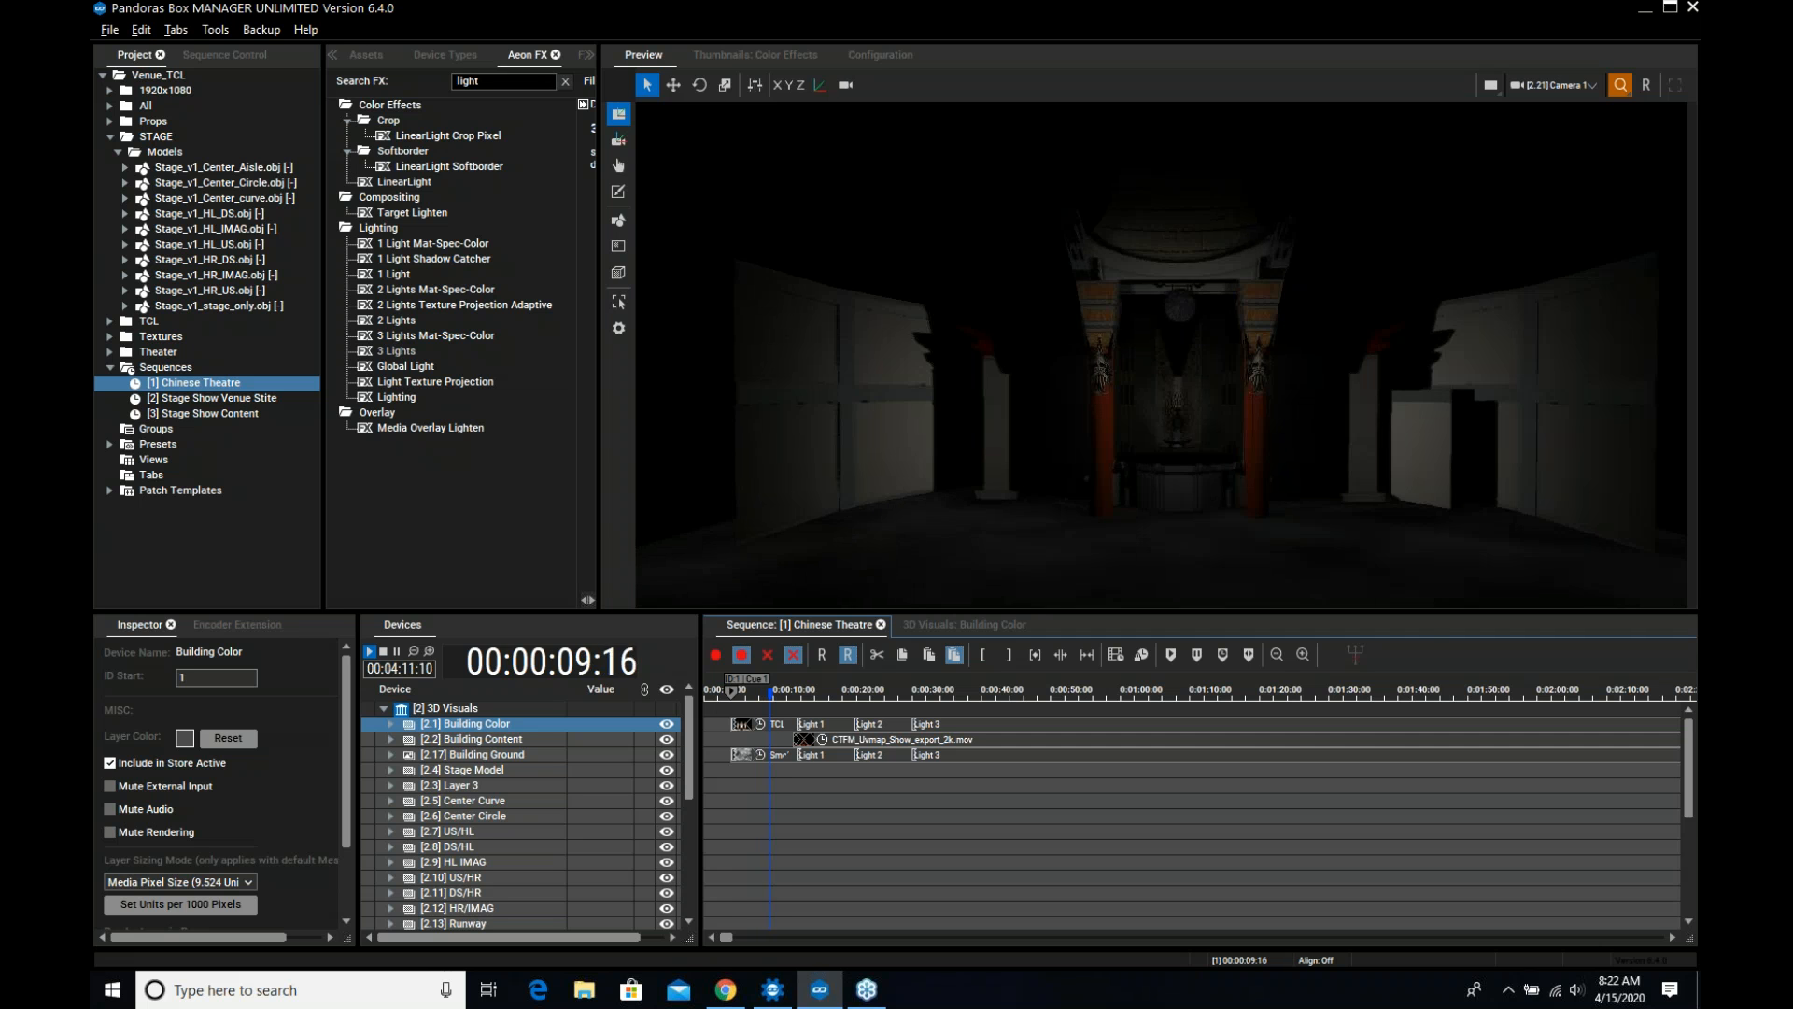
key("space")
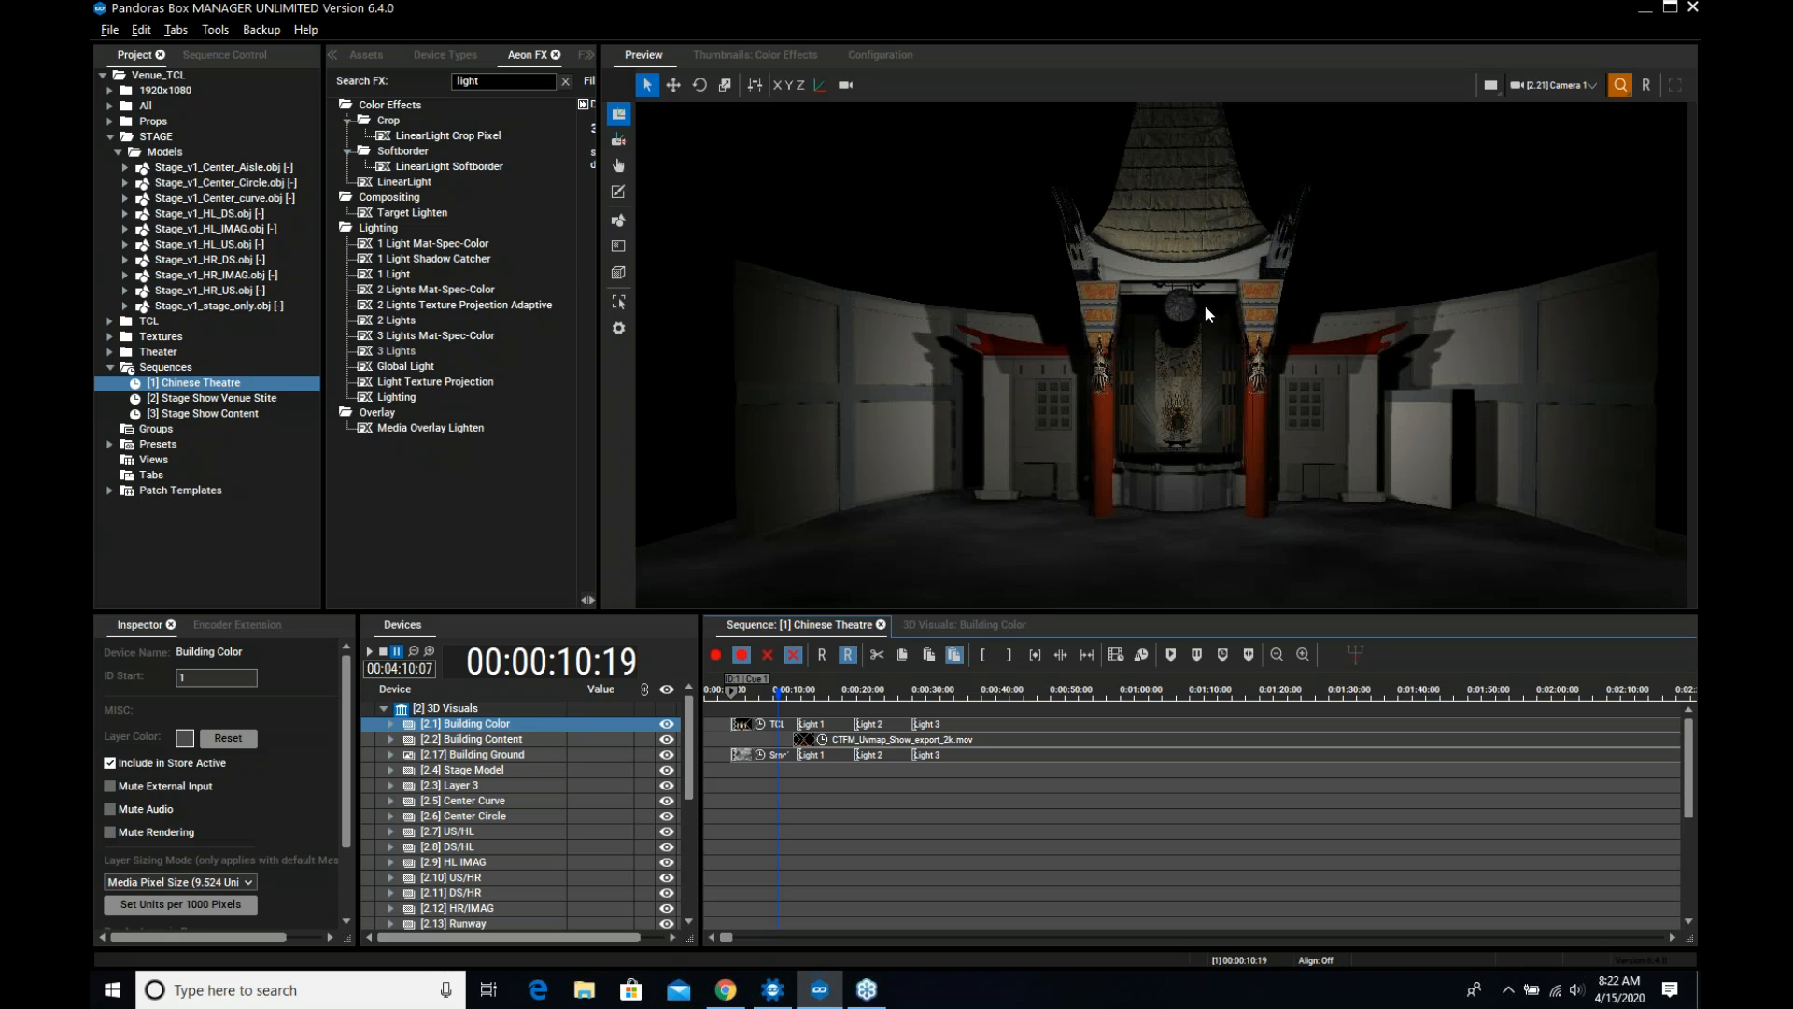
left_click(748, 694)
left_click(775, 689)
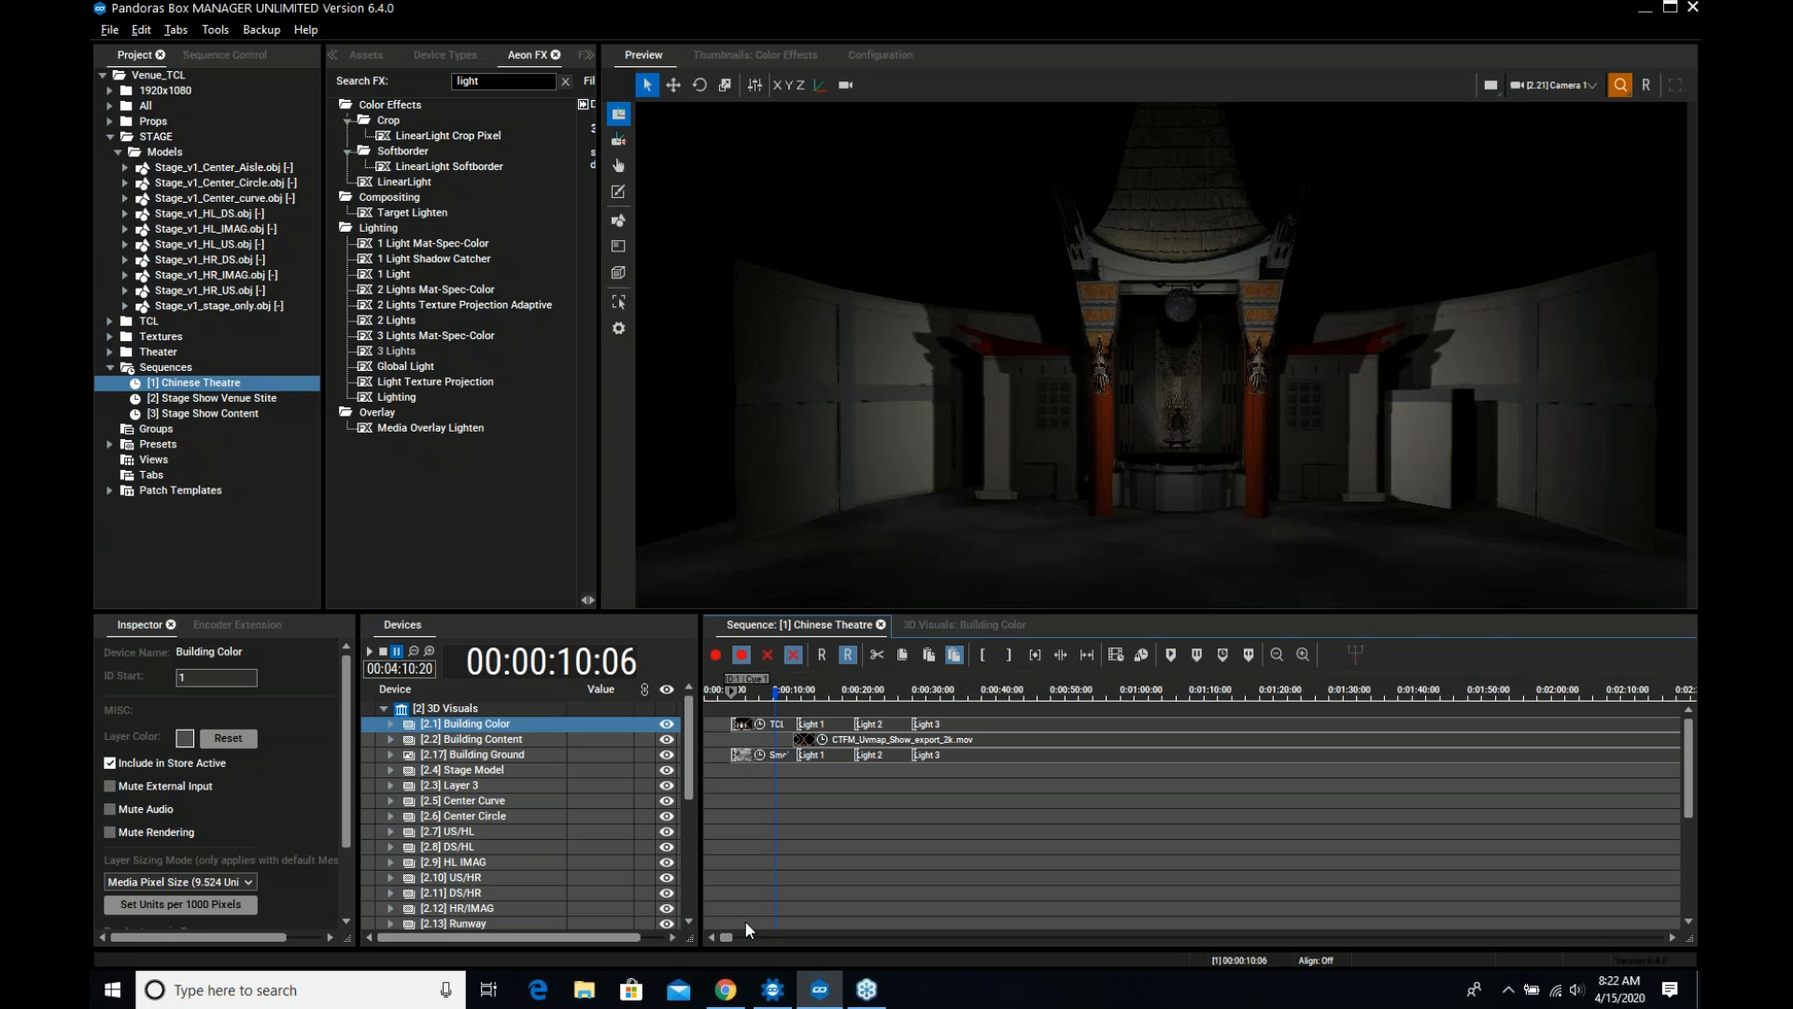
Select Light 1, show the light frustums in the local preview and examine the three lights' beams around the theatre
scroll(744, 887, "down", 4)
left_click(502, 816)
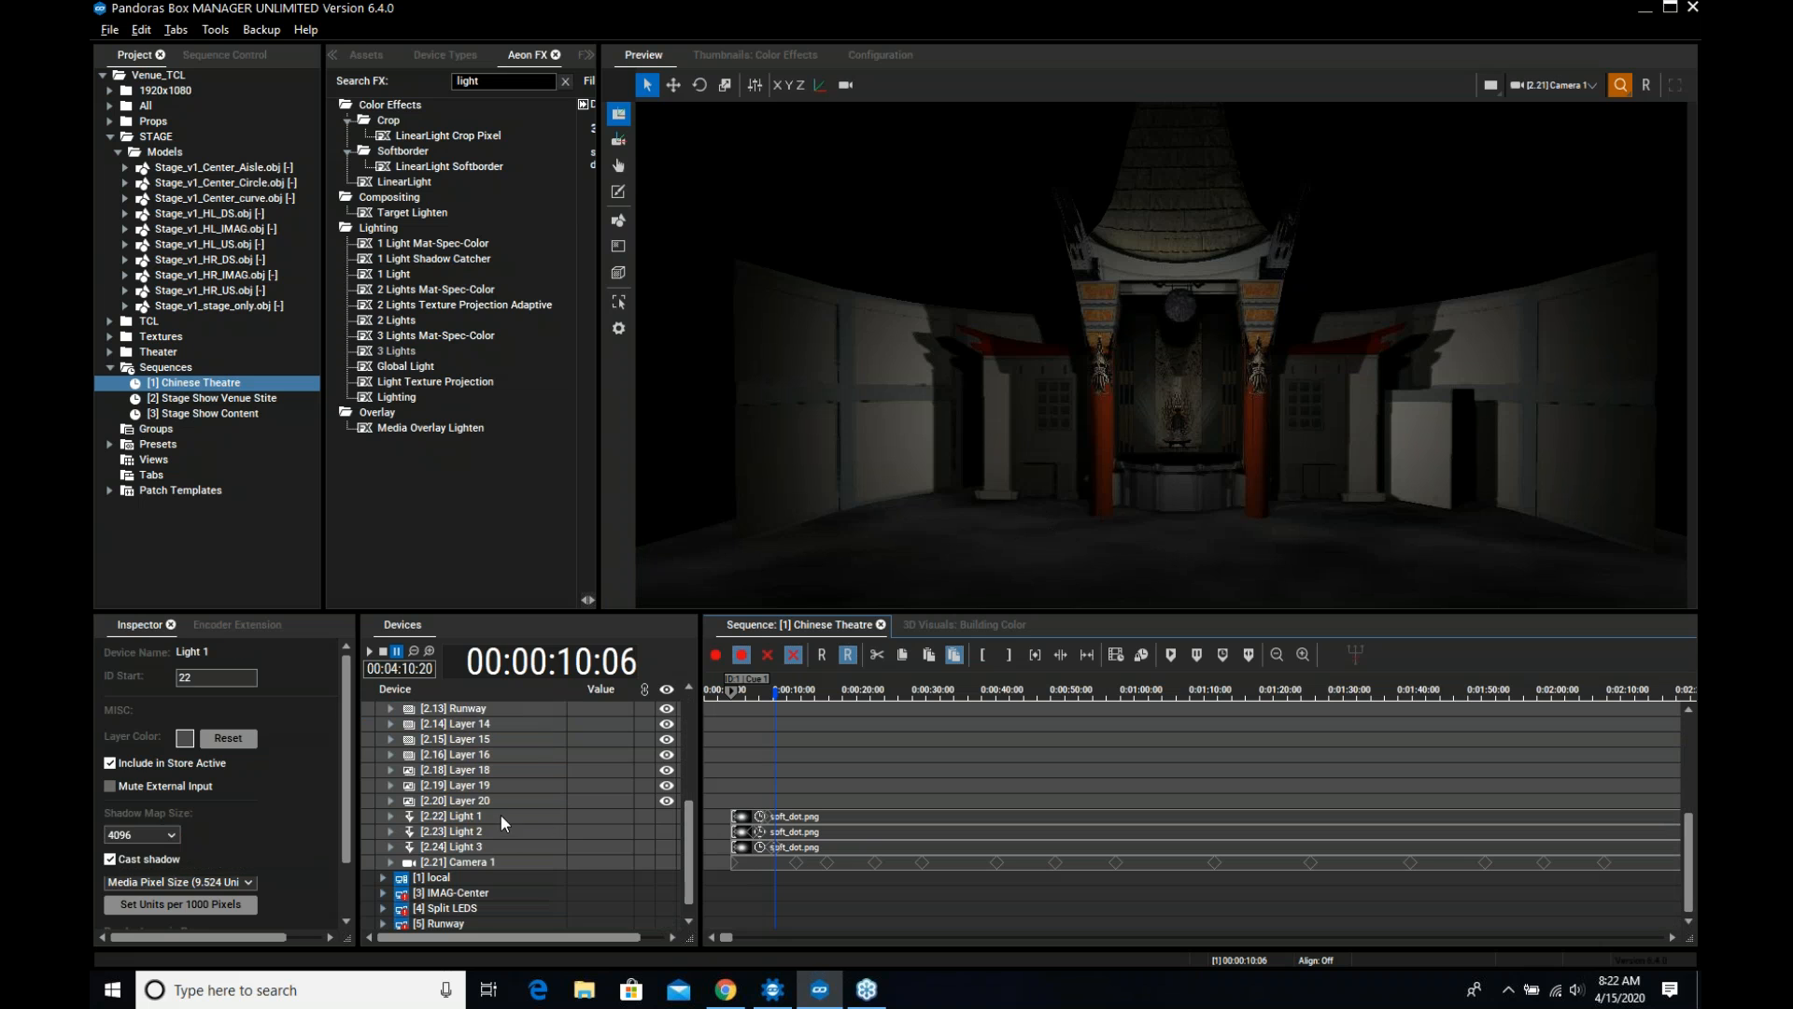
left_click(500, 815)
left_click(884, 55)
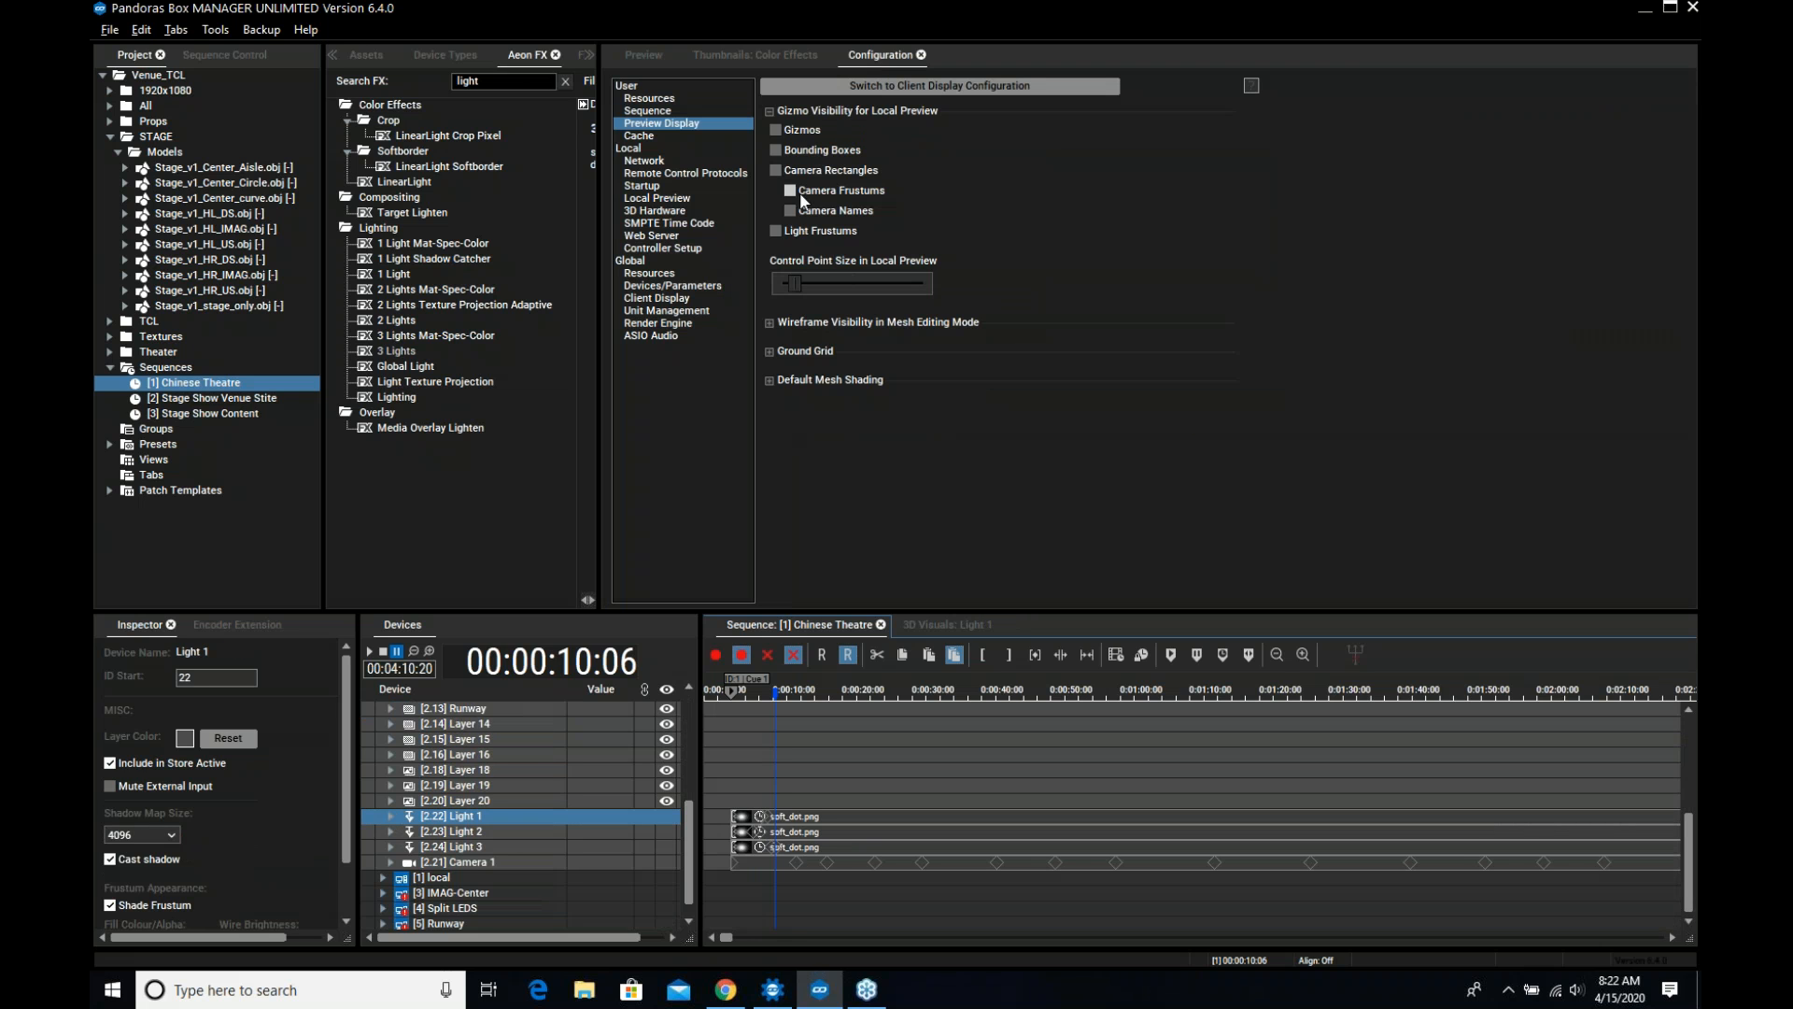
left_click(775, 231)
left_click(645, 55)
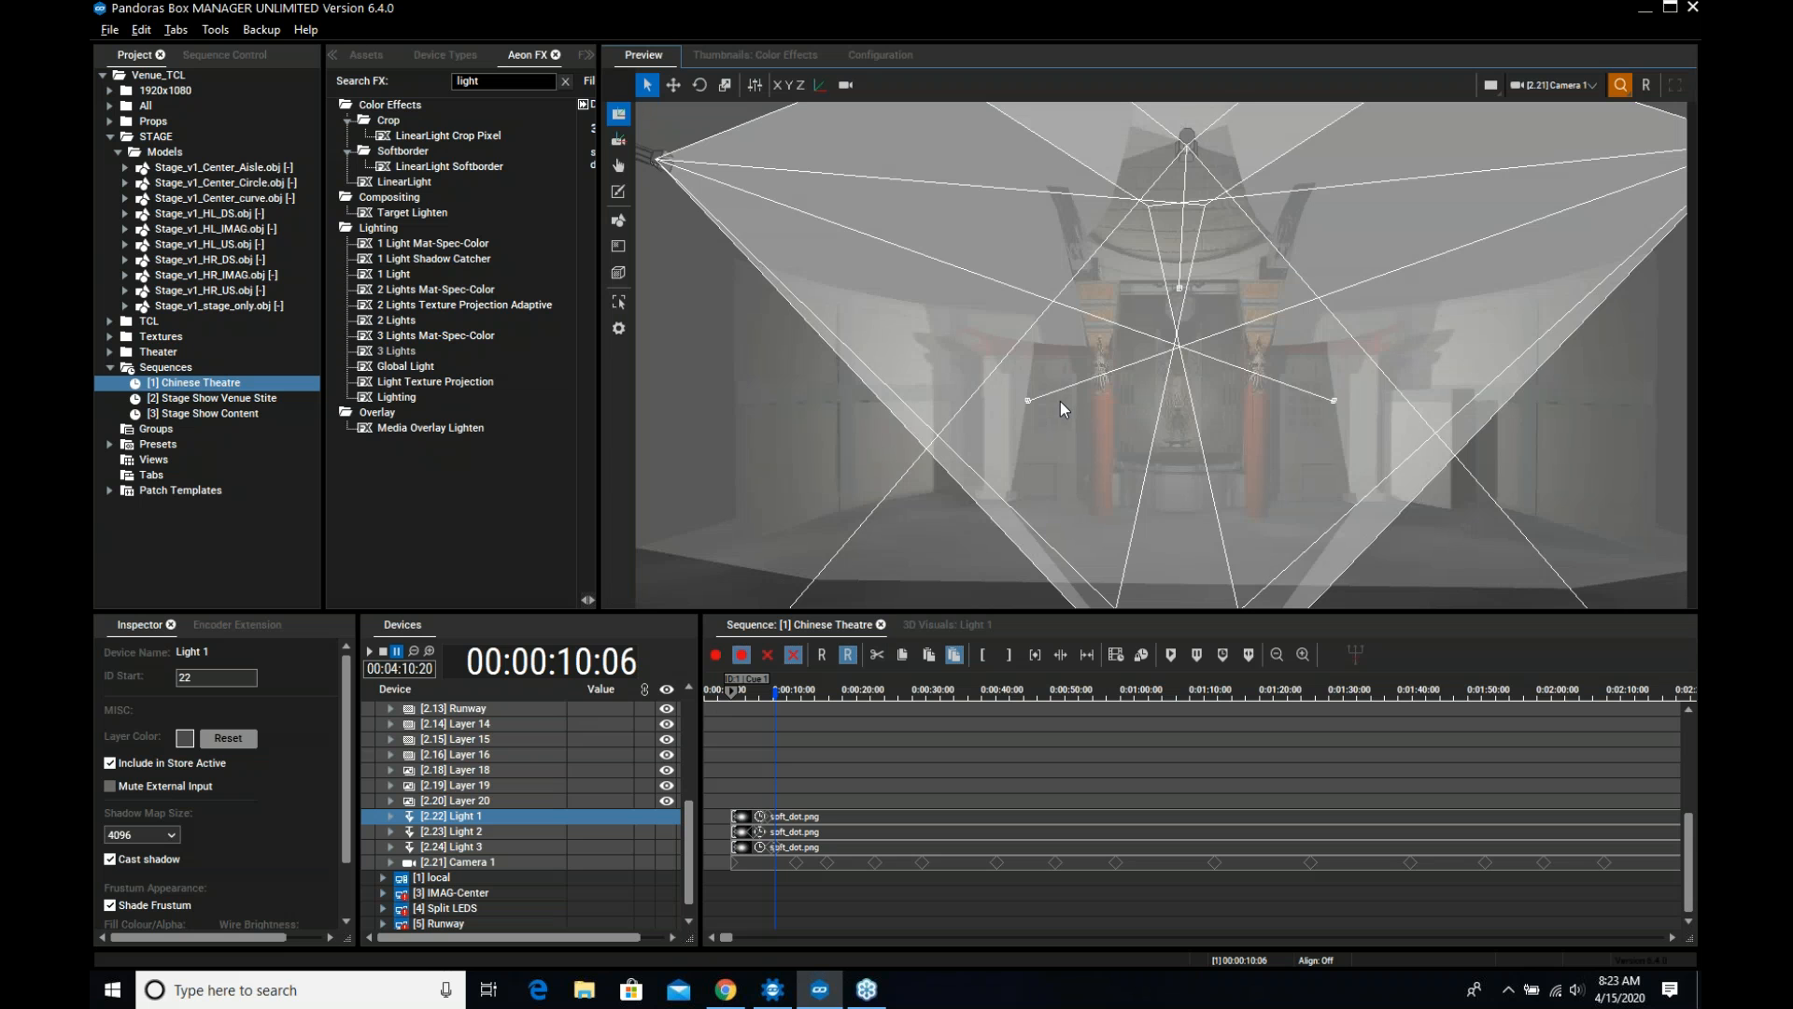
scroll(1061, 401, "down", 6)
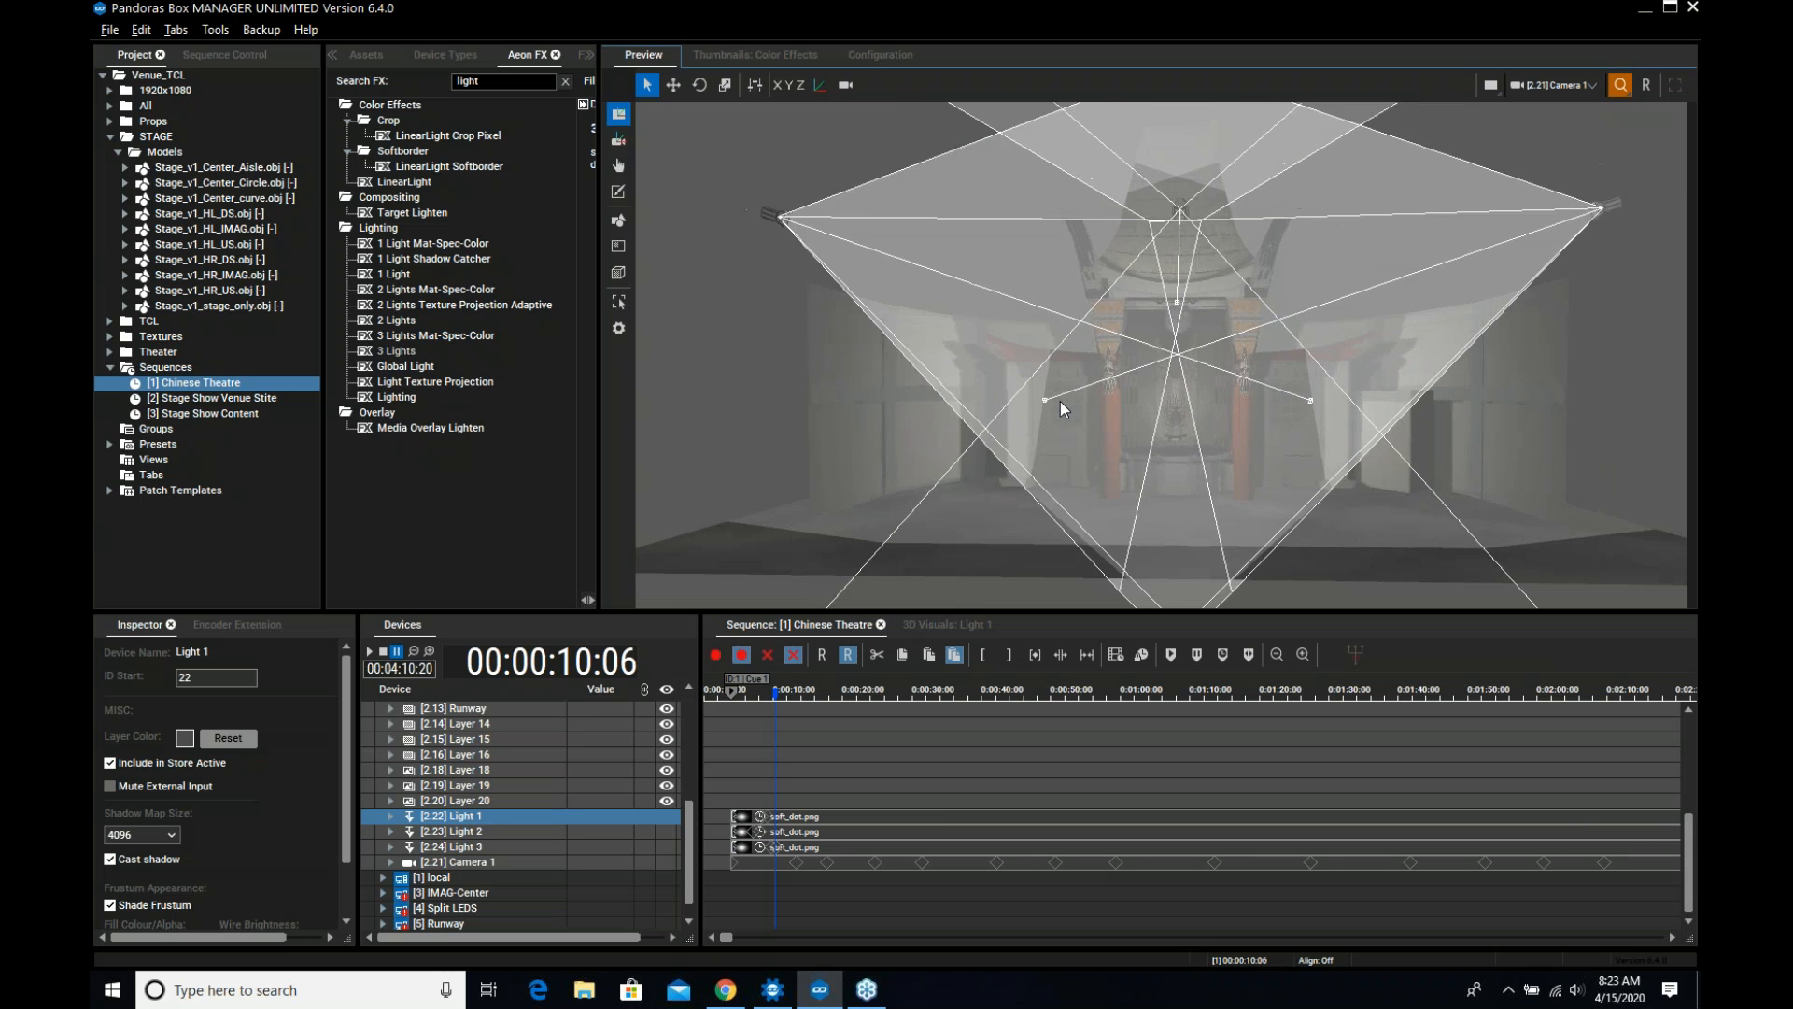
scroll(1073, 379, "down", 4)
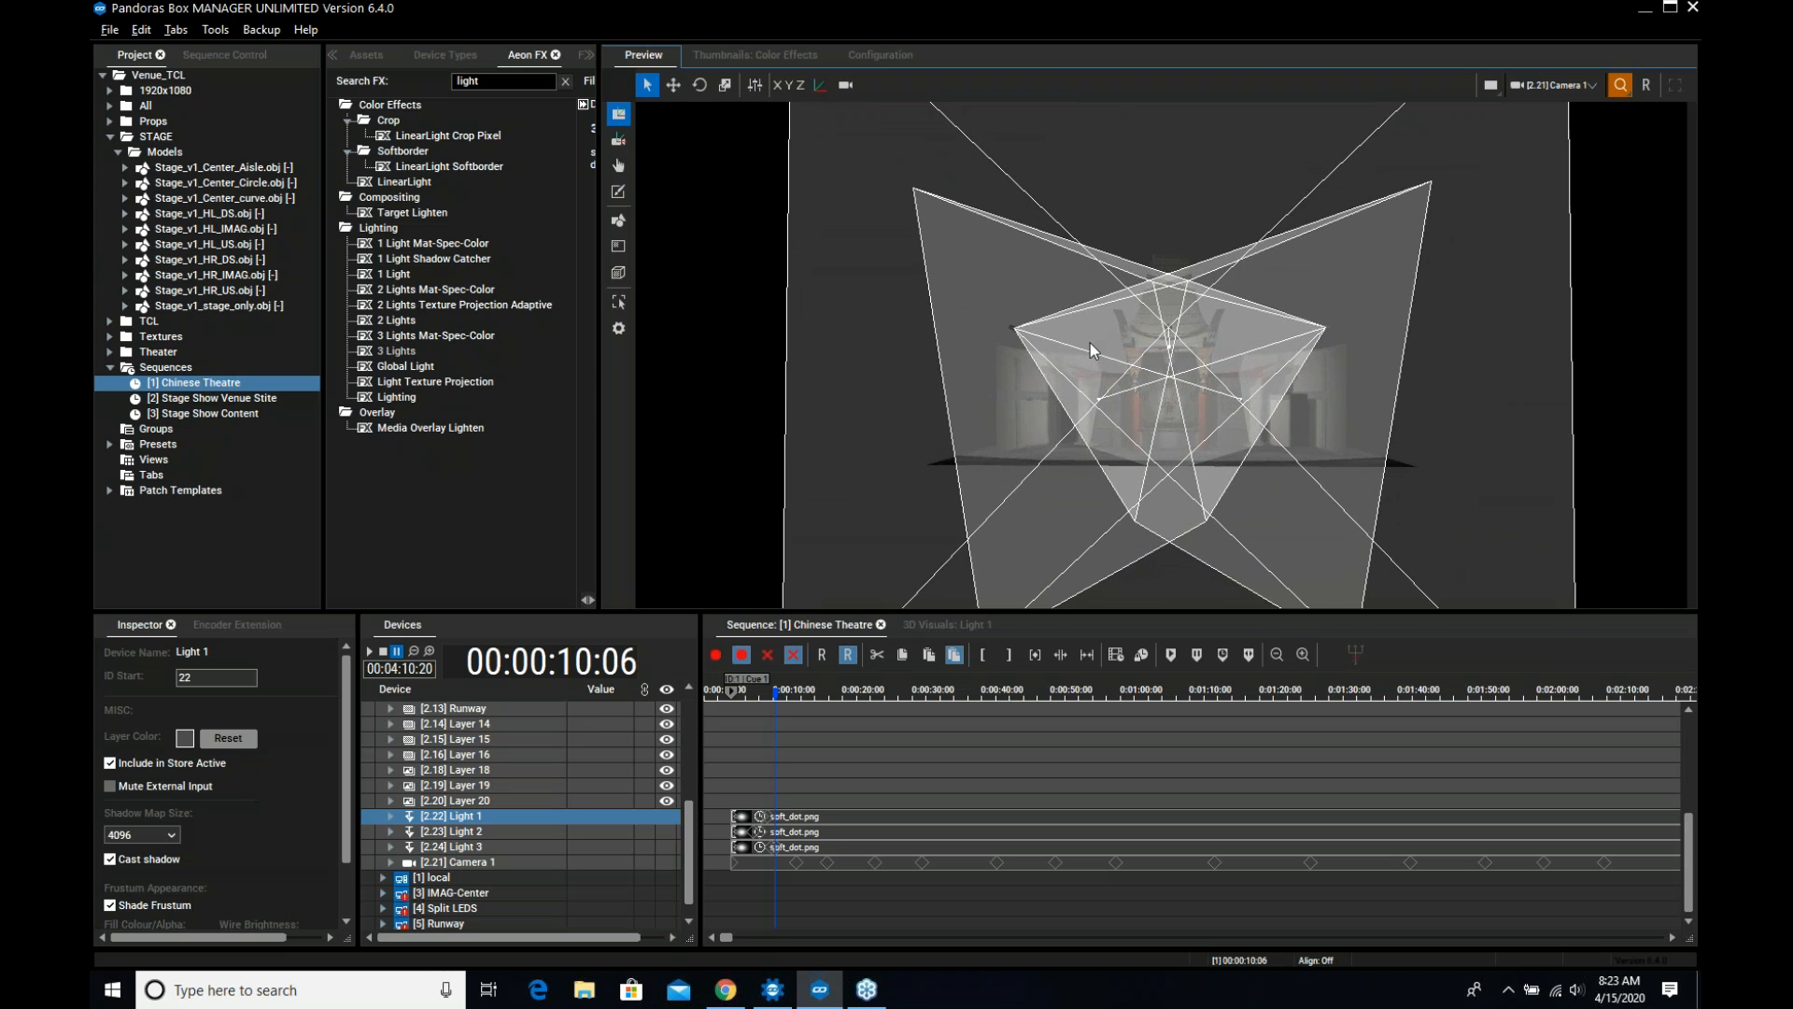
middle_click_drag(1089, 344, 981, 383)
scroll(1072, 360, "up", 6)
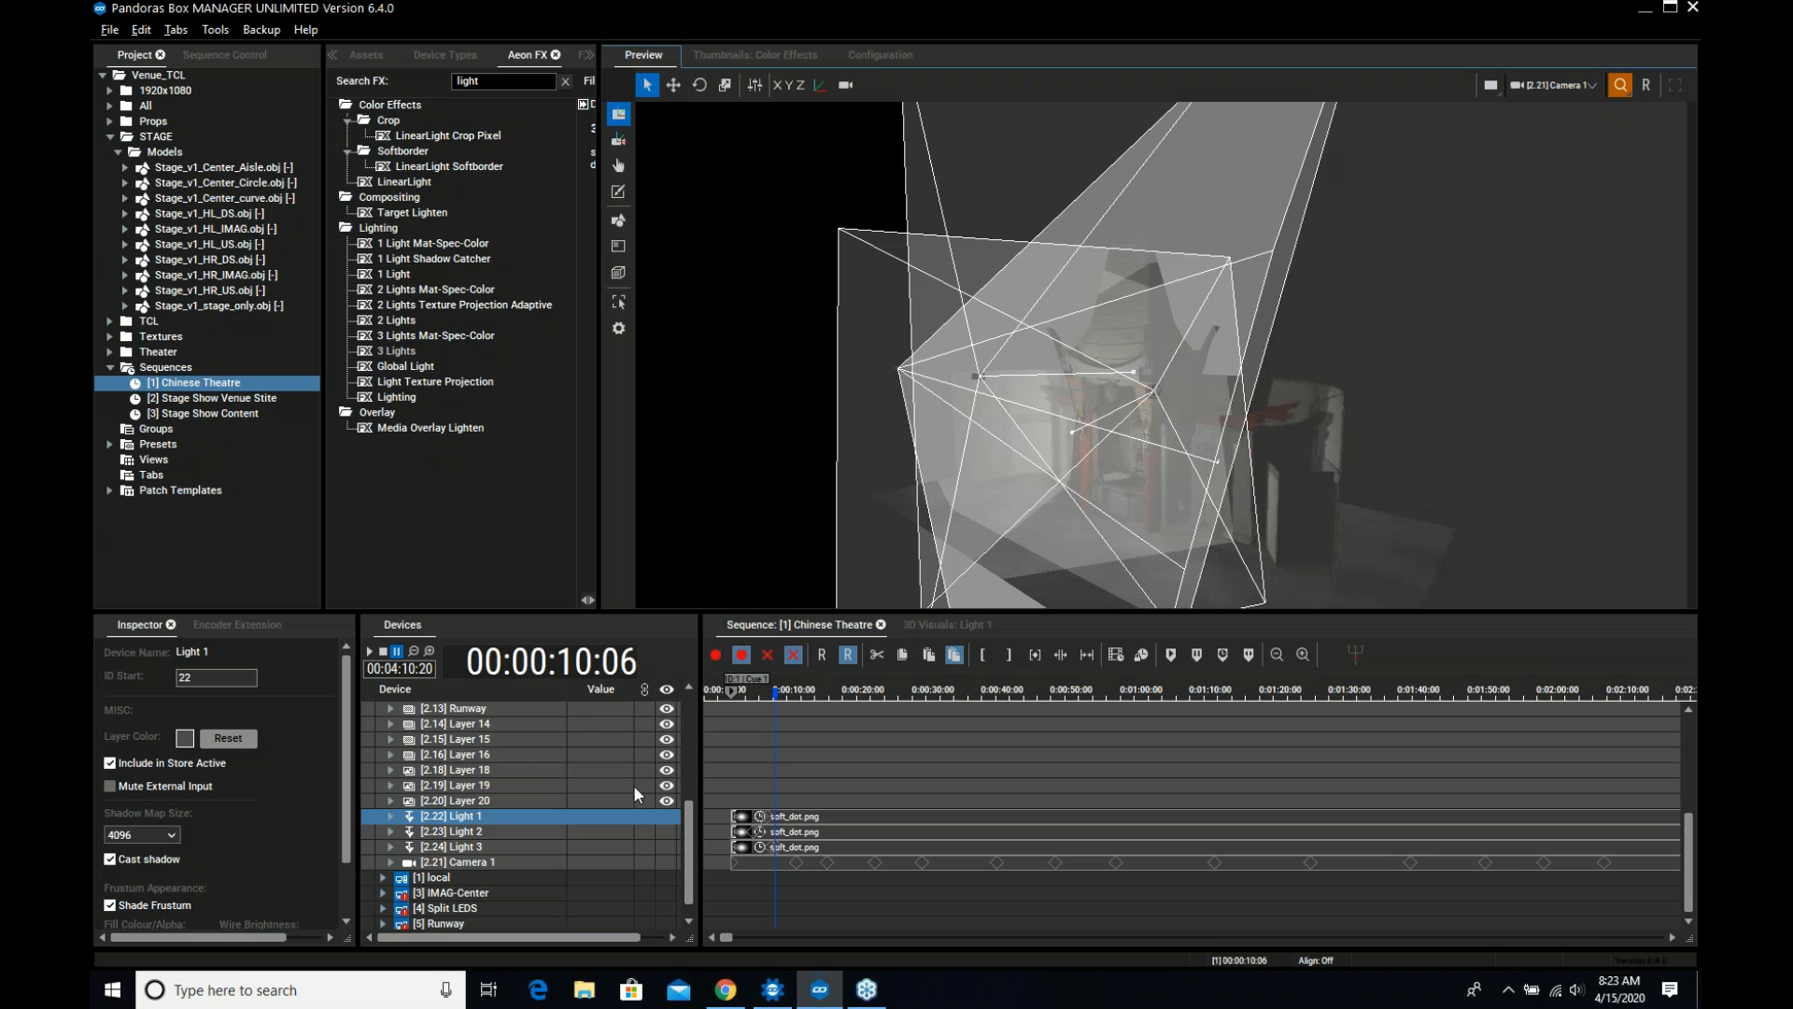
Try X positions of -5415 px for Light 1, 5540 px for Light 2 and -600 px for Light 3
left_click(927, 624)
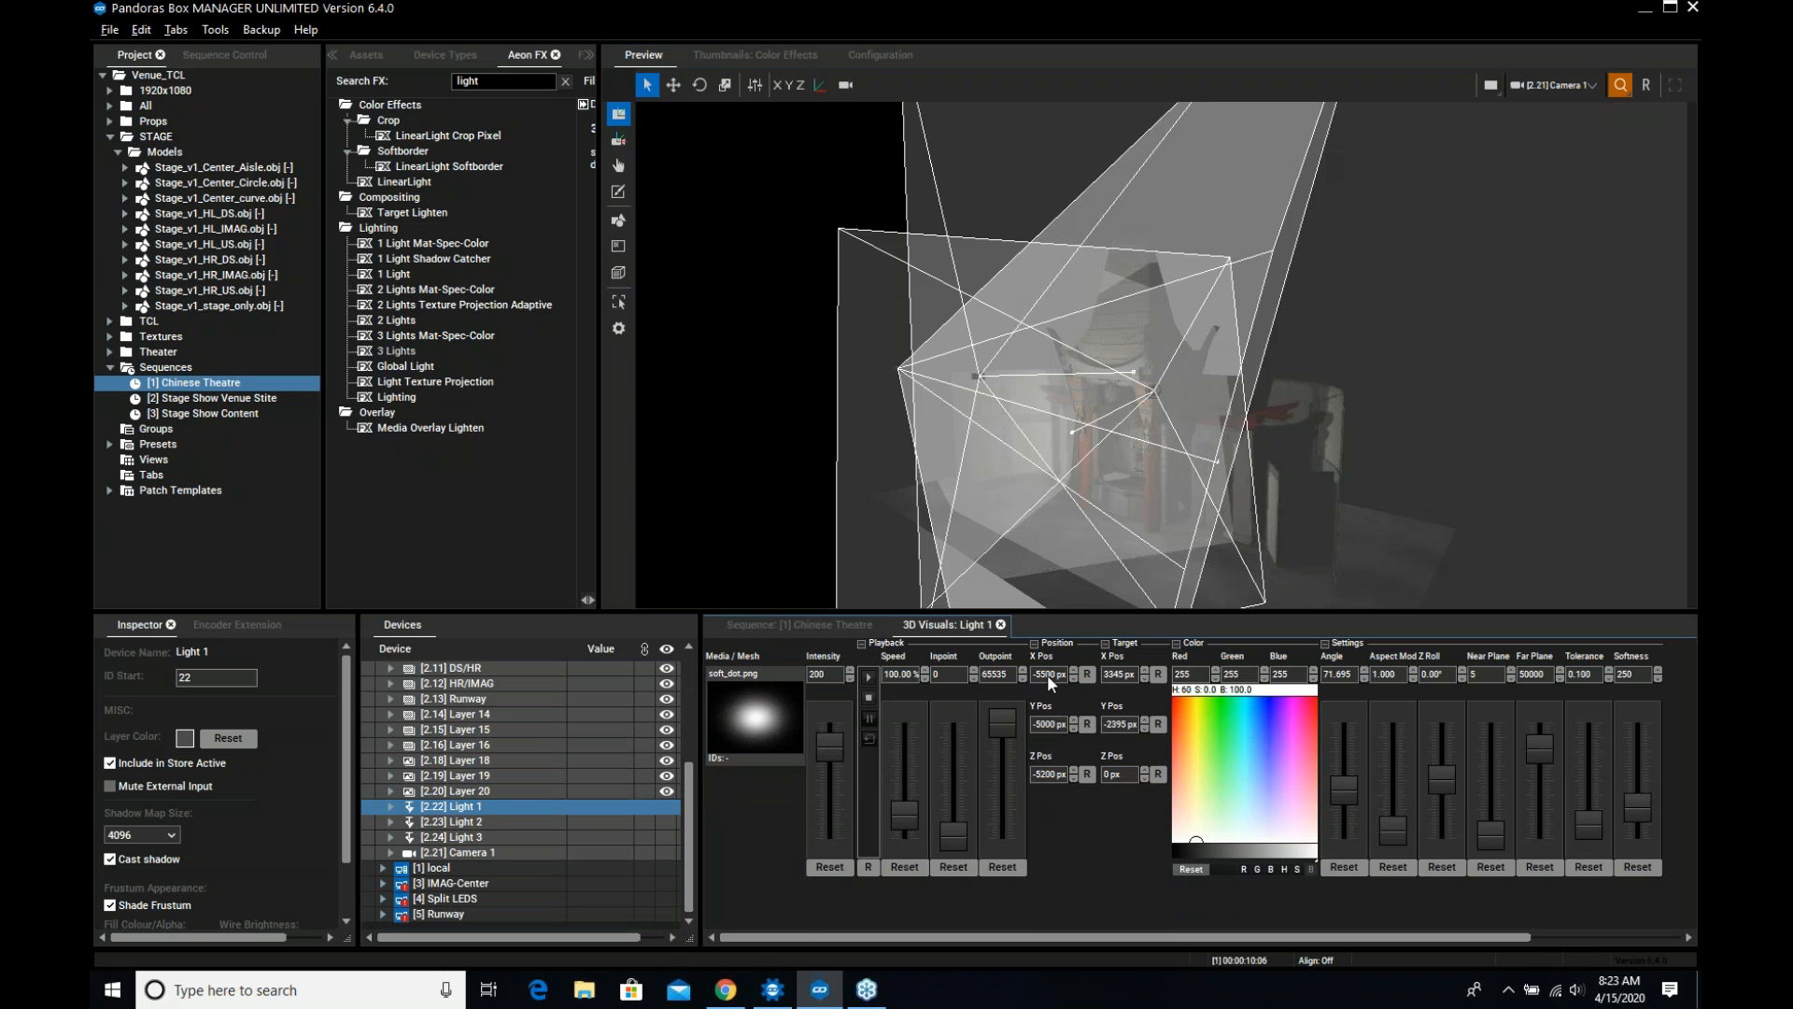
left_click_drag(1046, 674, 1070, 675)
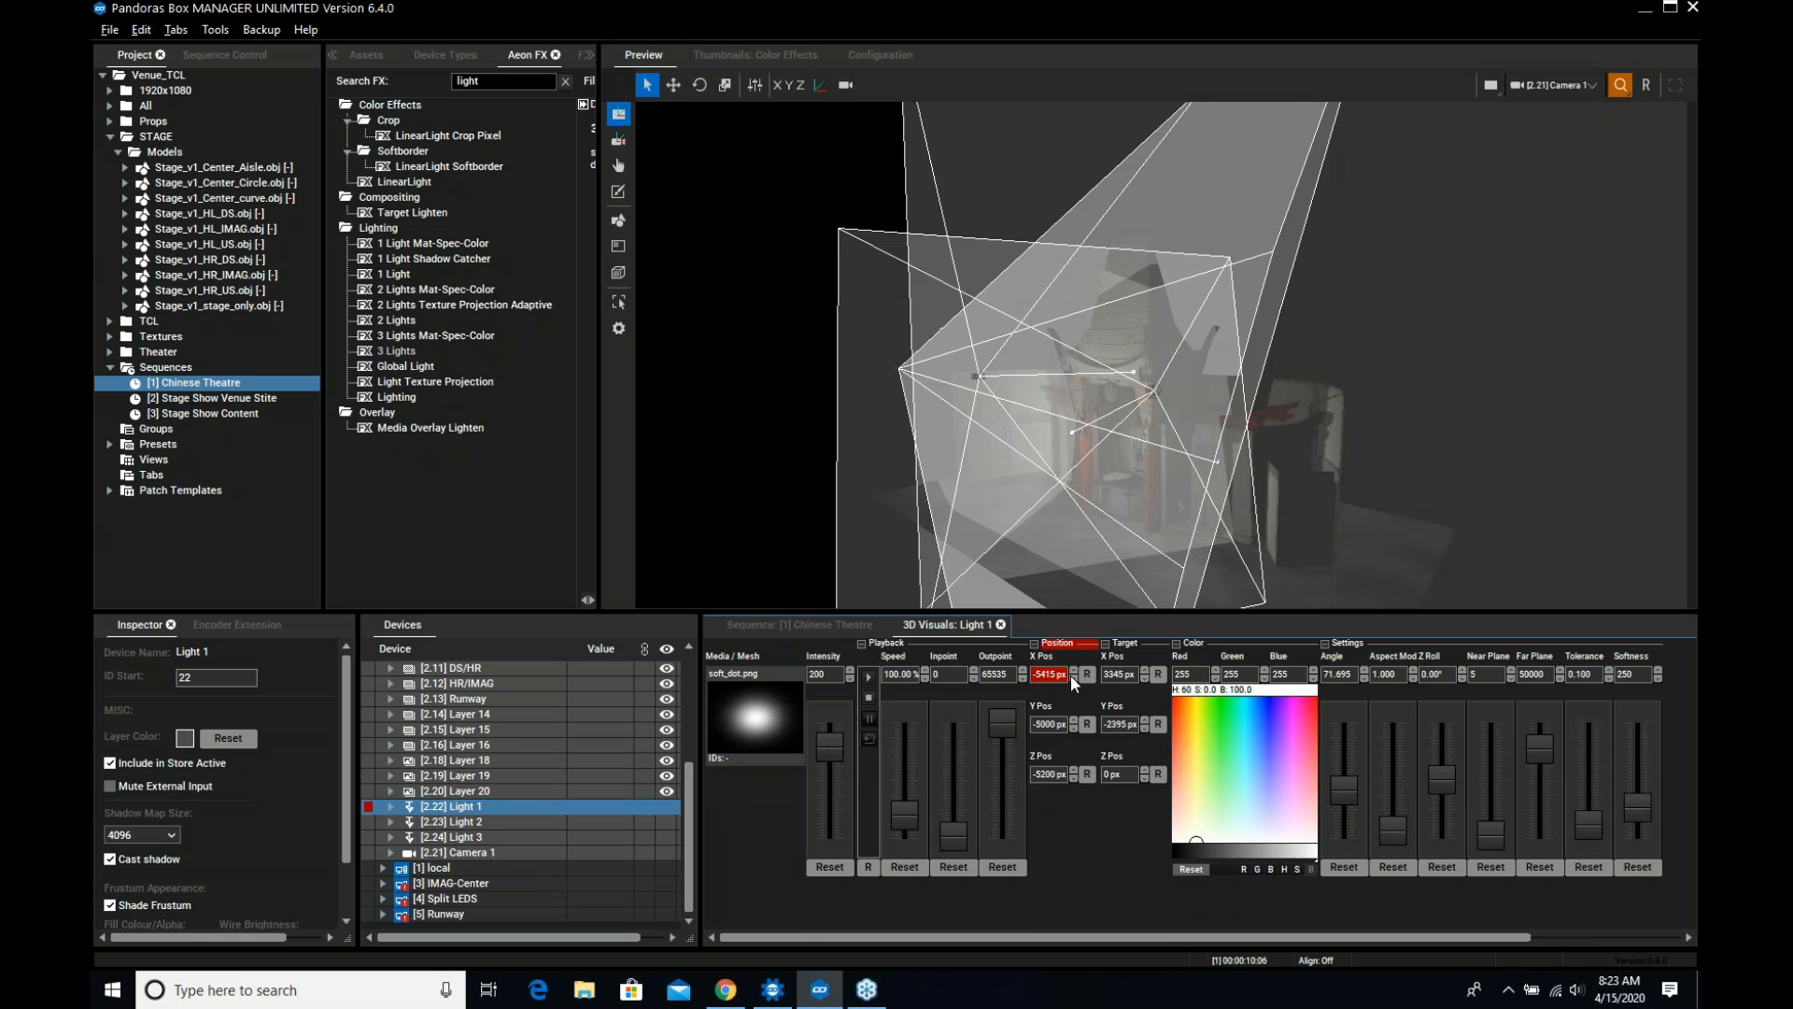
left_click(478, 819)
left_click_drag(1044, 670, 1055, 670)
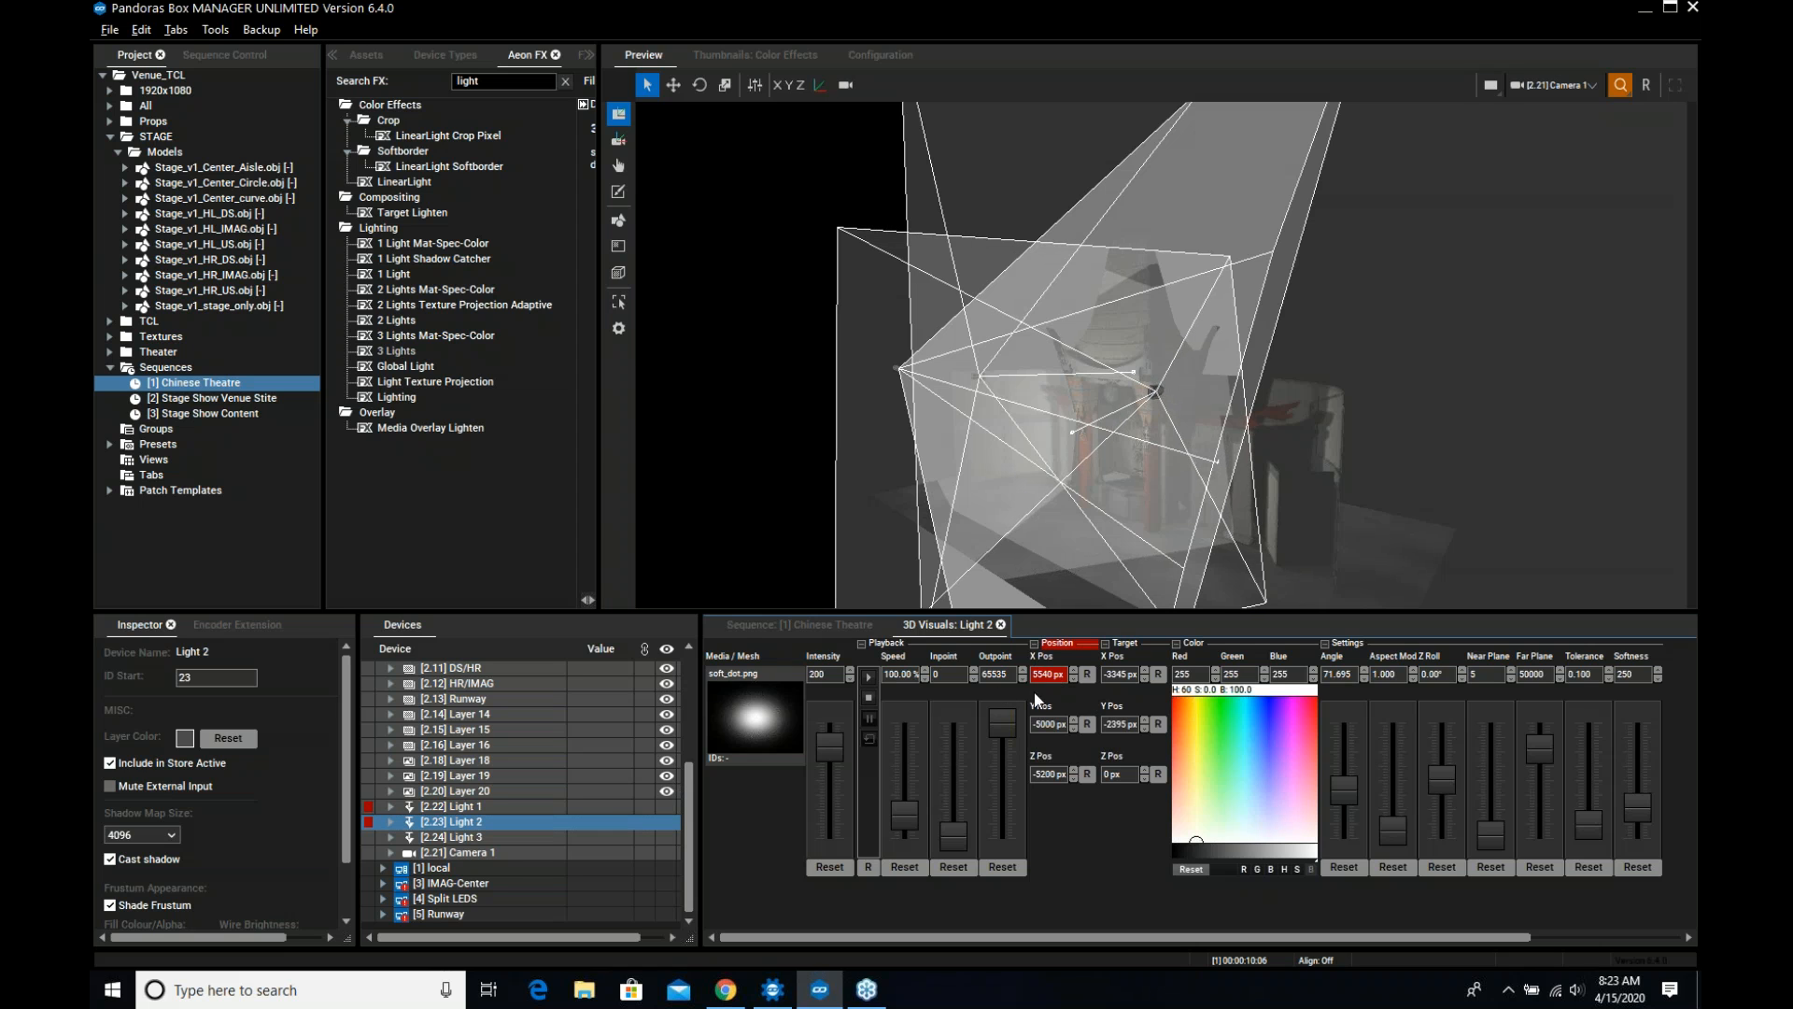
left_click(491, 836)
left_click_drag(1036, 669, 1074, 742)
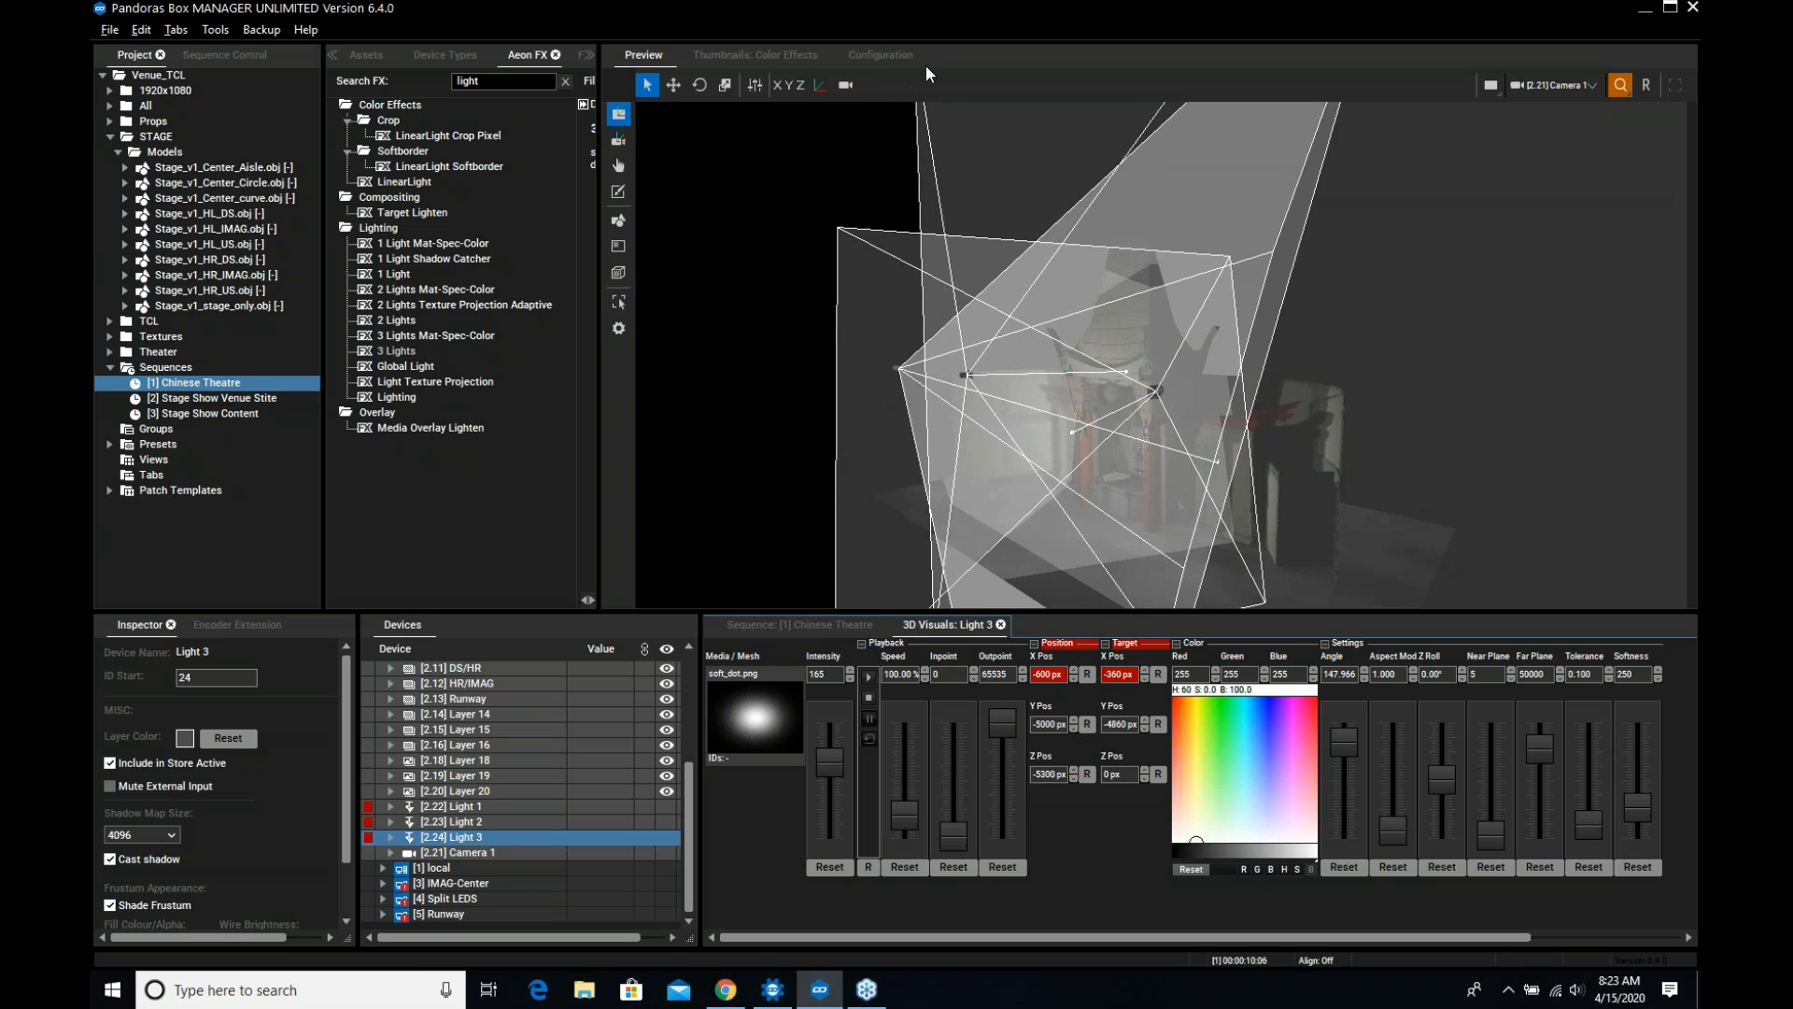
Hide the light frustums and try Light 3 with an X position of -550 px and an X target of 555 px
left_click(881, 56)
left_click(776, 232)
left_click(647, 56)
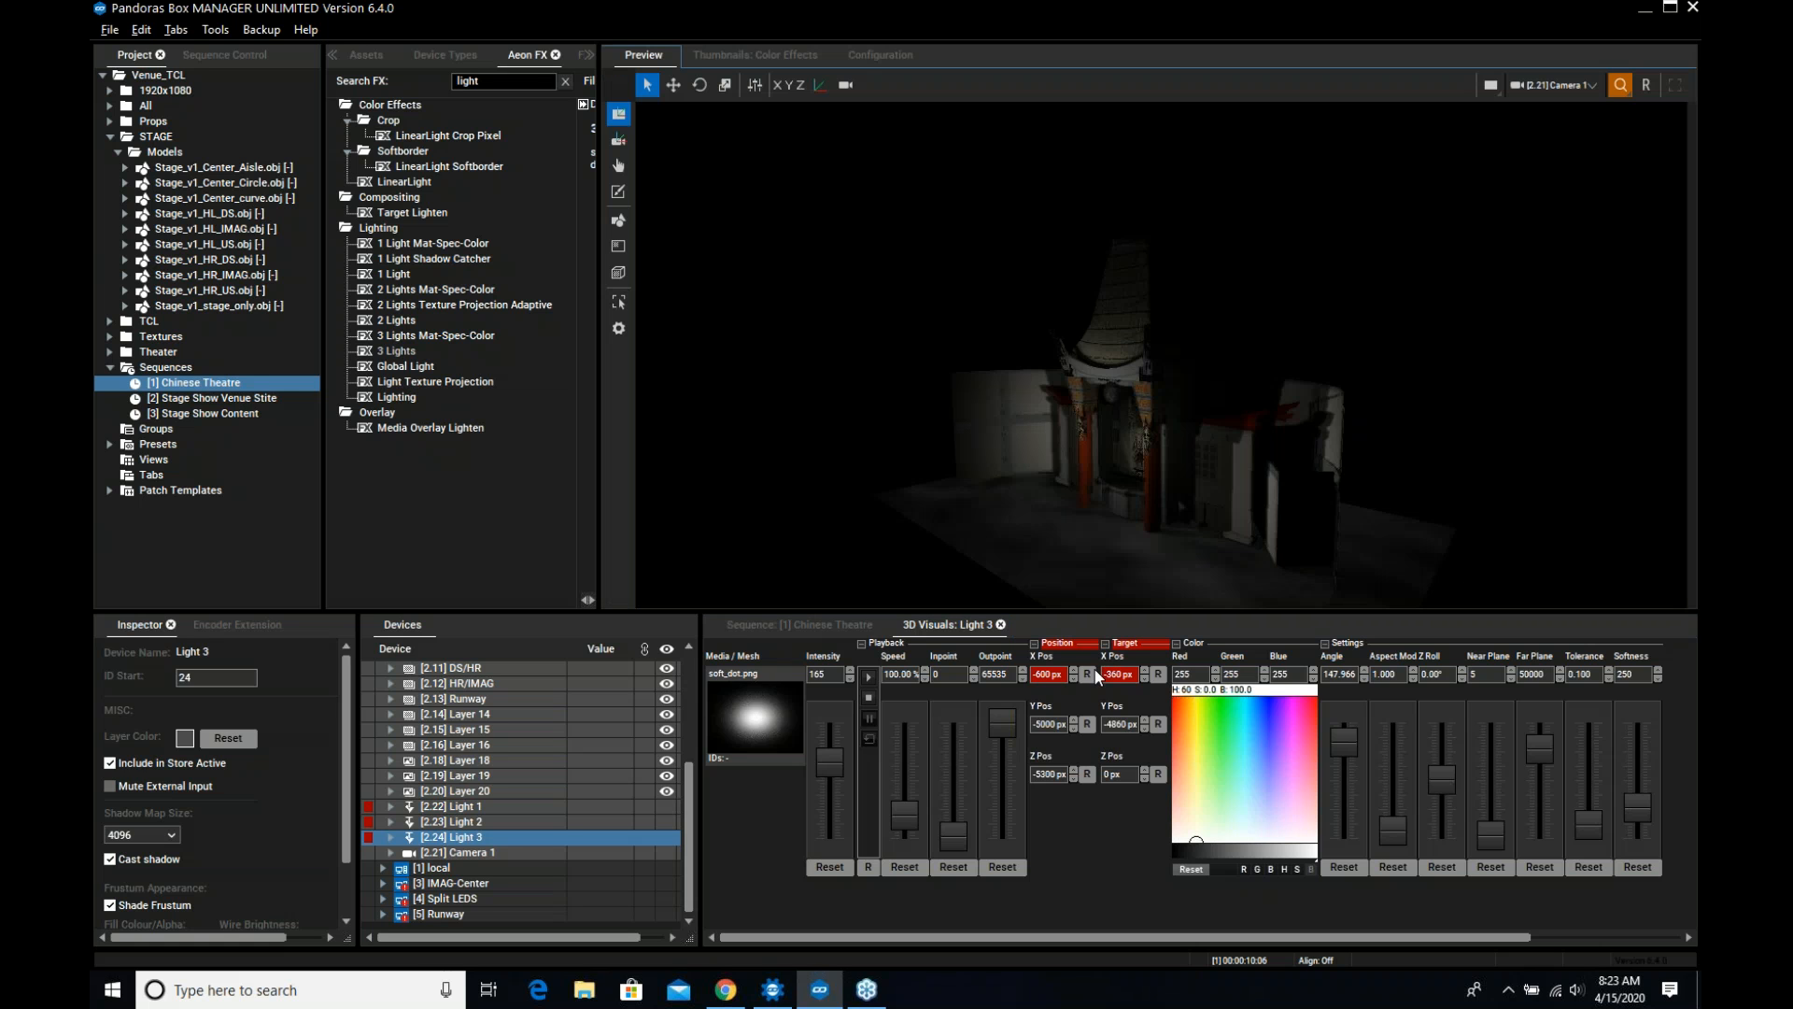
left_click_drag(1040, 669, 1107, 519)
left_click_drag(1118, 673, 1195, 422)
mouse_move(1271, 411)
middle_mouse_down()
mouse_move(1314, 381)
mouse_move(1283, 421)
middle_mouse_up()
scroll(1285, 407, "up", 5)
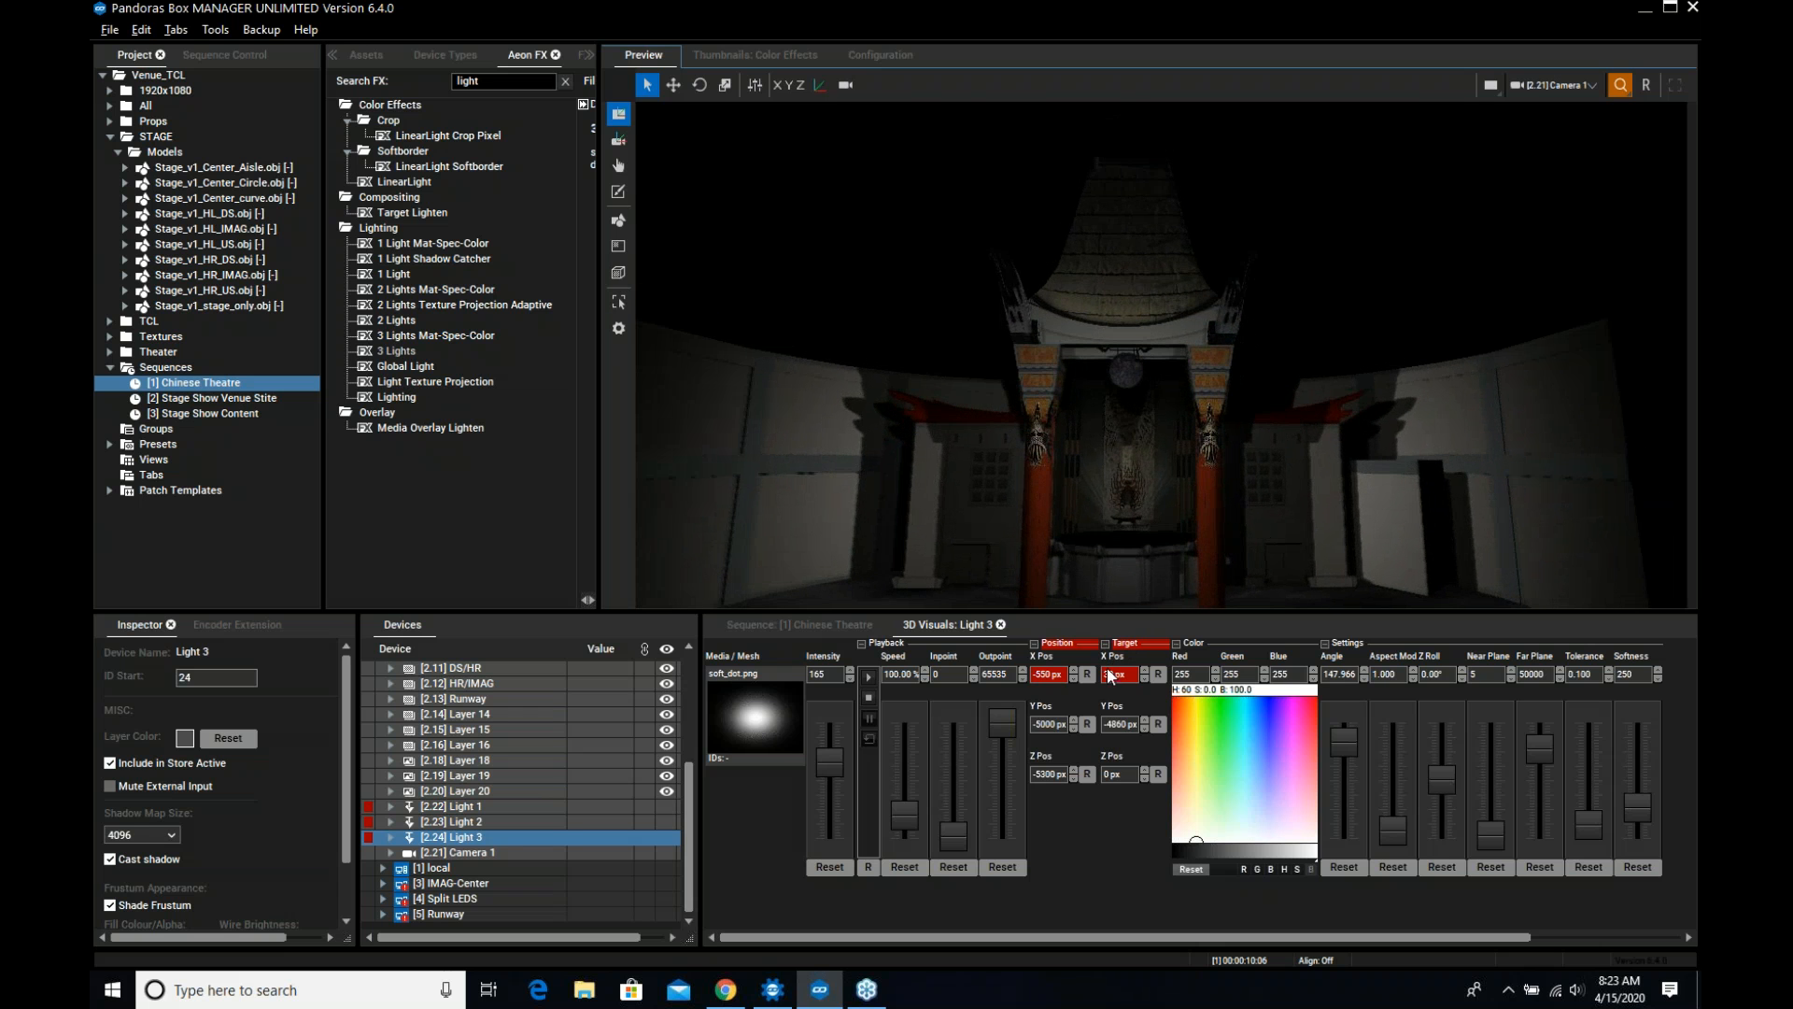
left_click_drag(1108, 669, 1074, 567)
Try an orange color on Light 3 and blue on Light 2, finishing with pink (255, 133, 210) on Light 3
left_click(1180, 700)
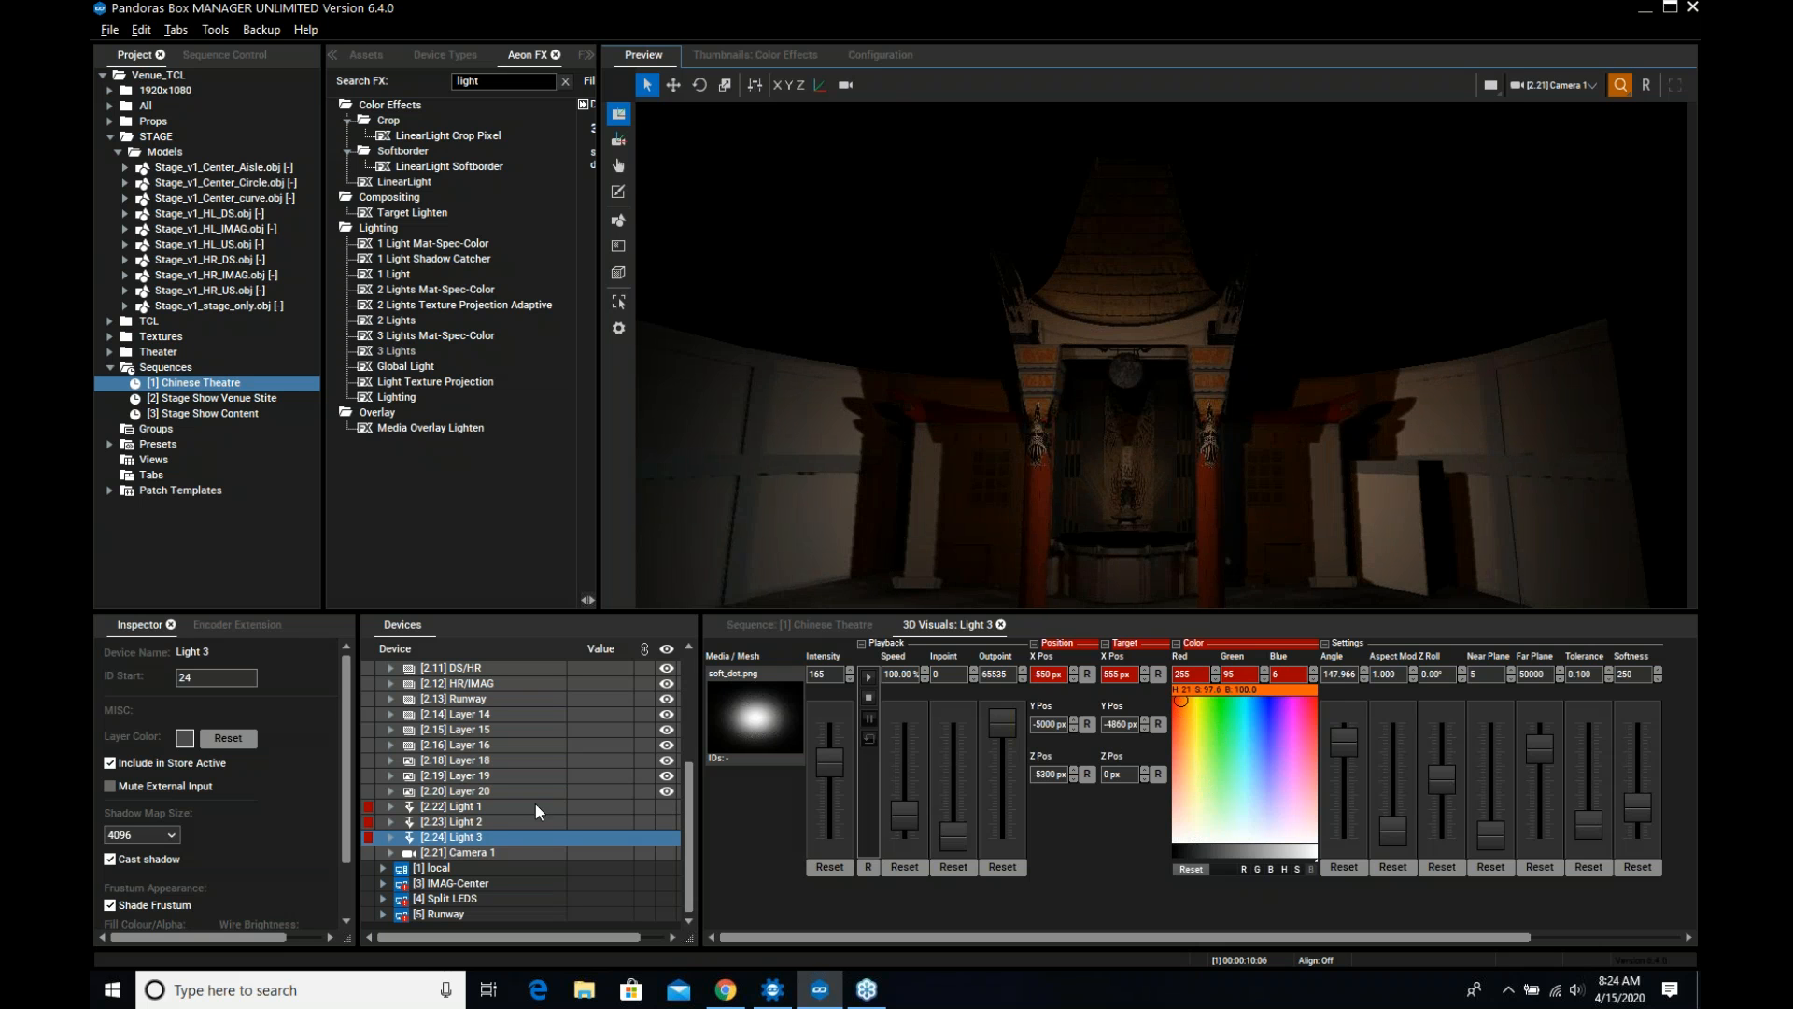
left_click(489, 822)
left_click_drag(1225, 758, 1266, 716)
left_click(485, 838)
left_click(1300, 775)
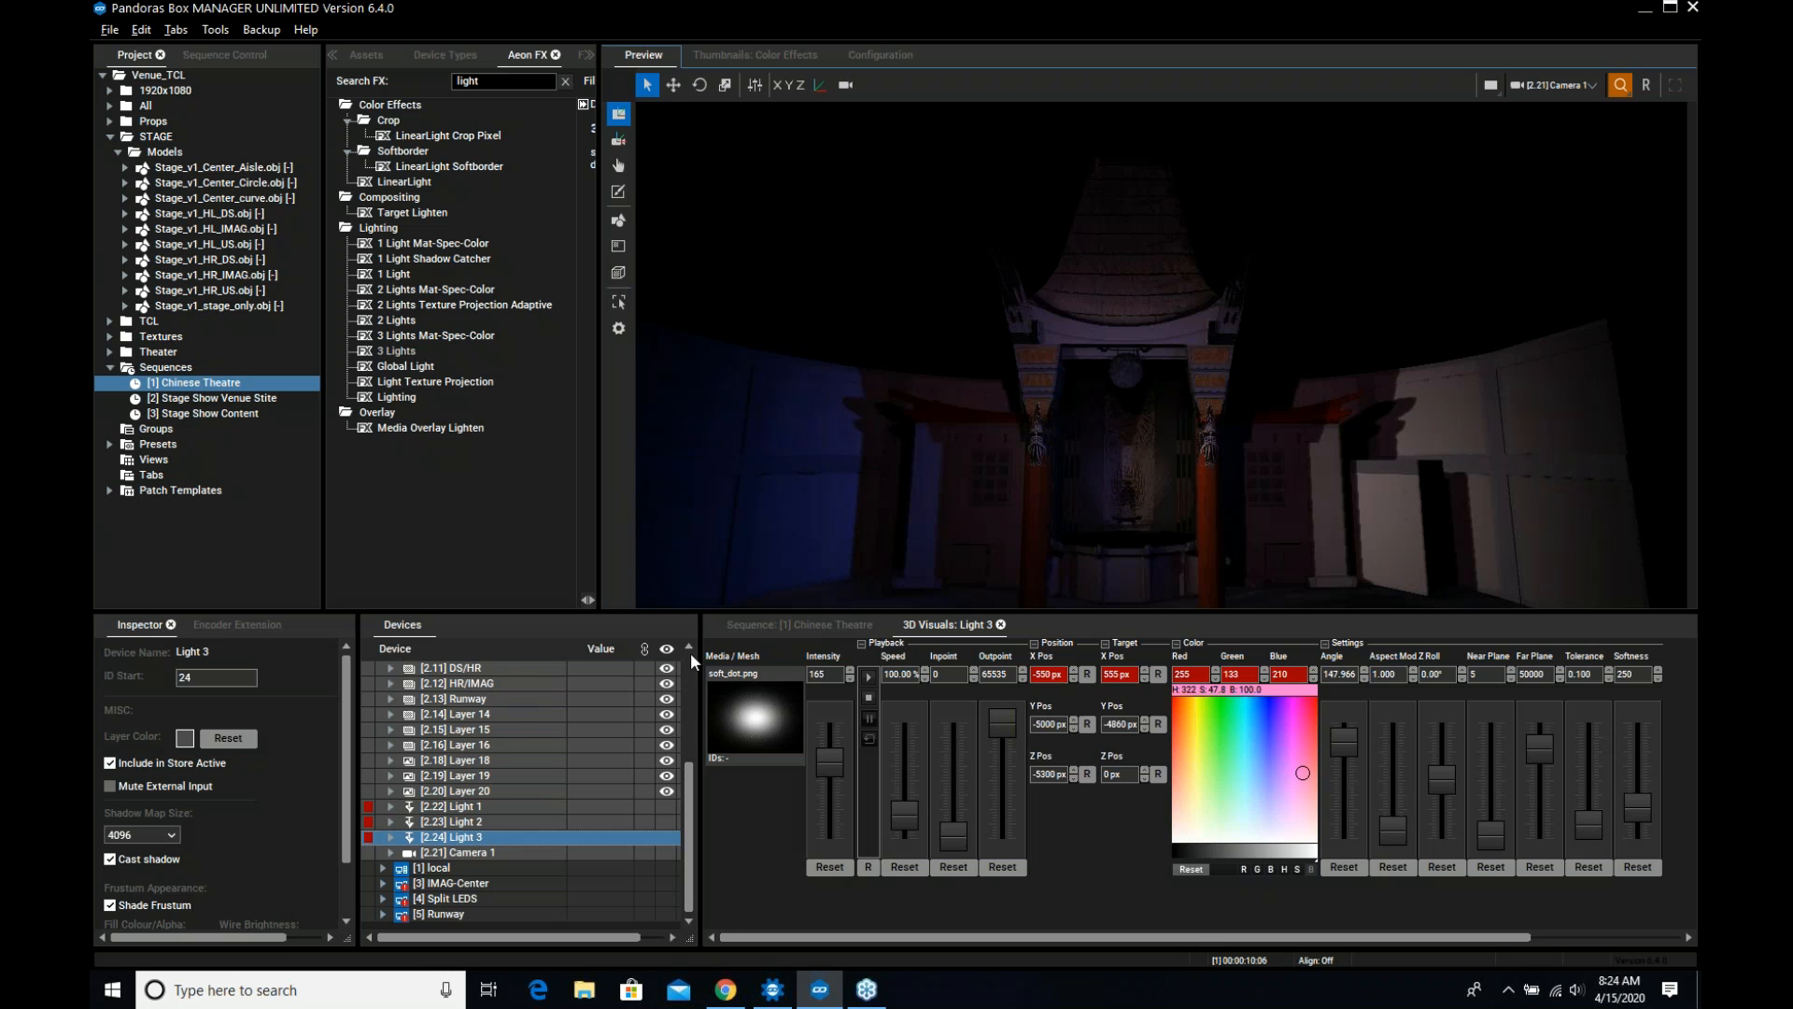
Discard all active light changes in the Chinese Theatre sequence and set the playhead to about 00:00:10:16
left_click(759, 635)
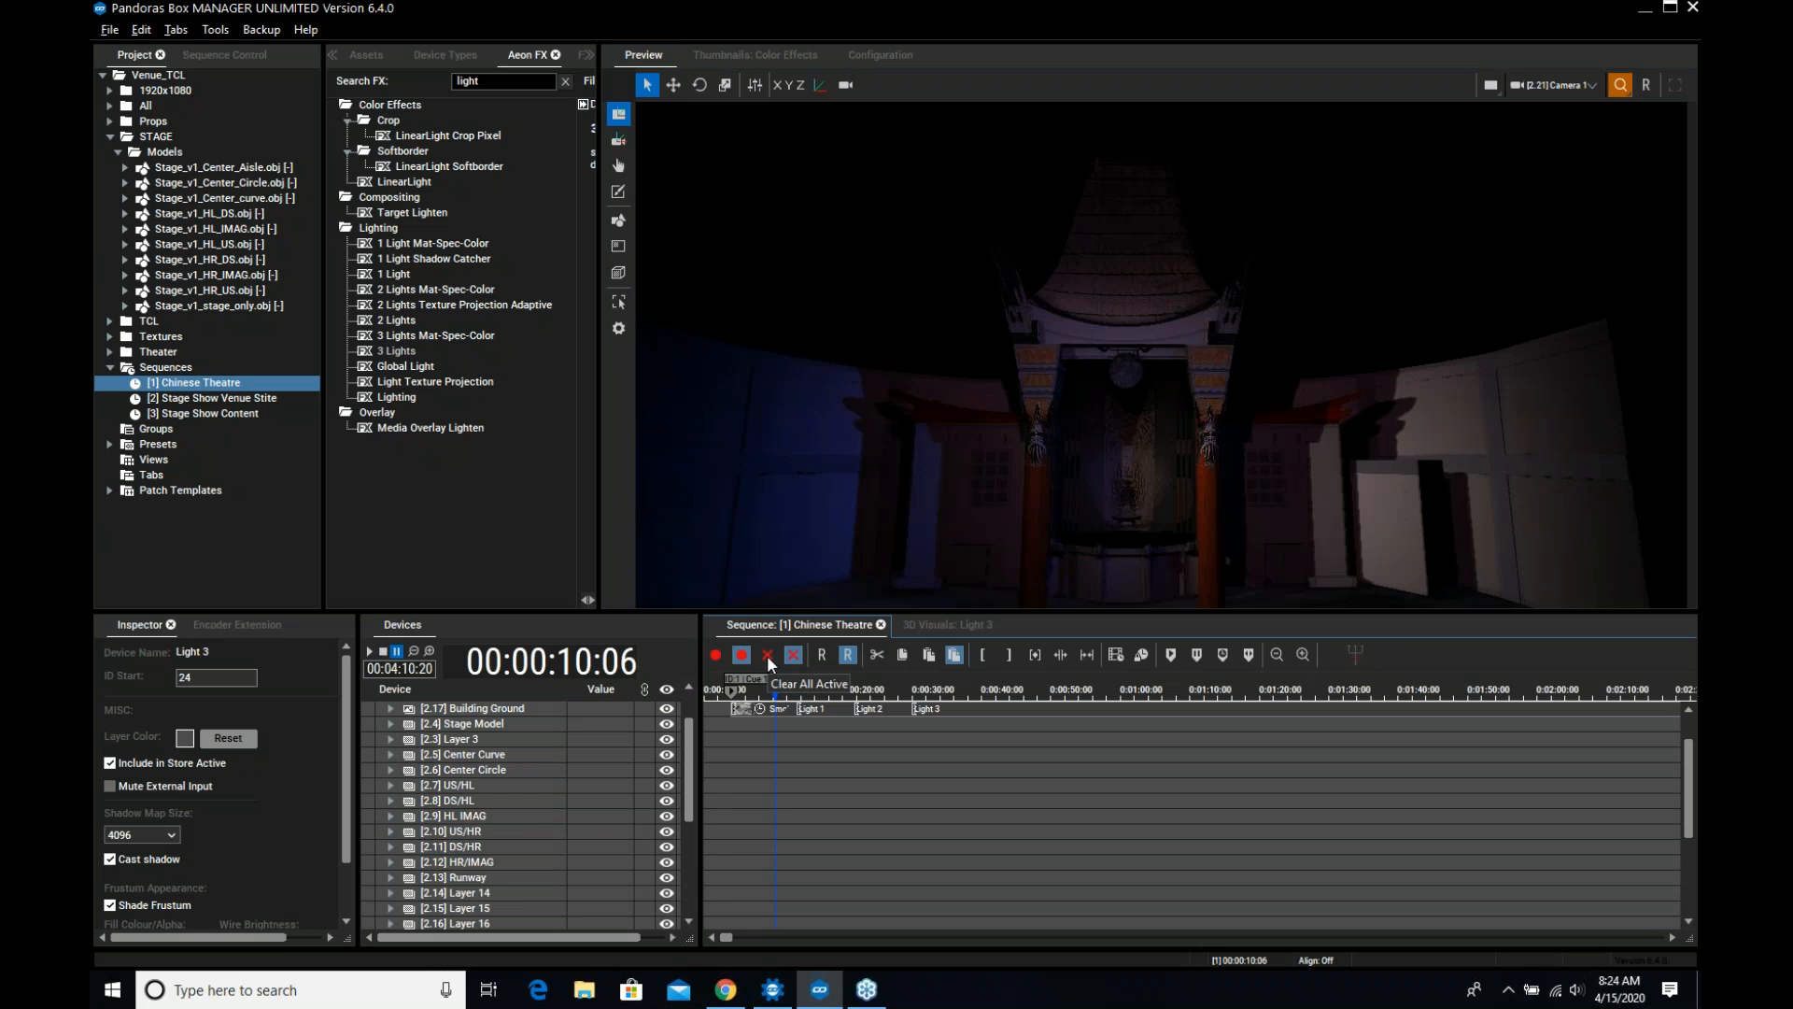
left_click(792, 658)
left_click_drag(786, 690, 781, 691)
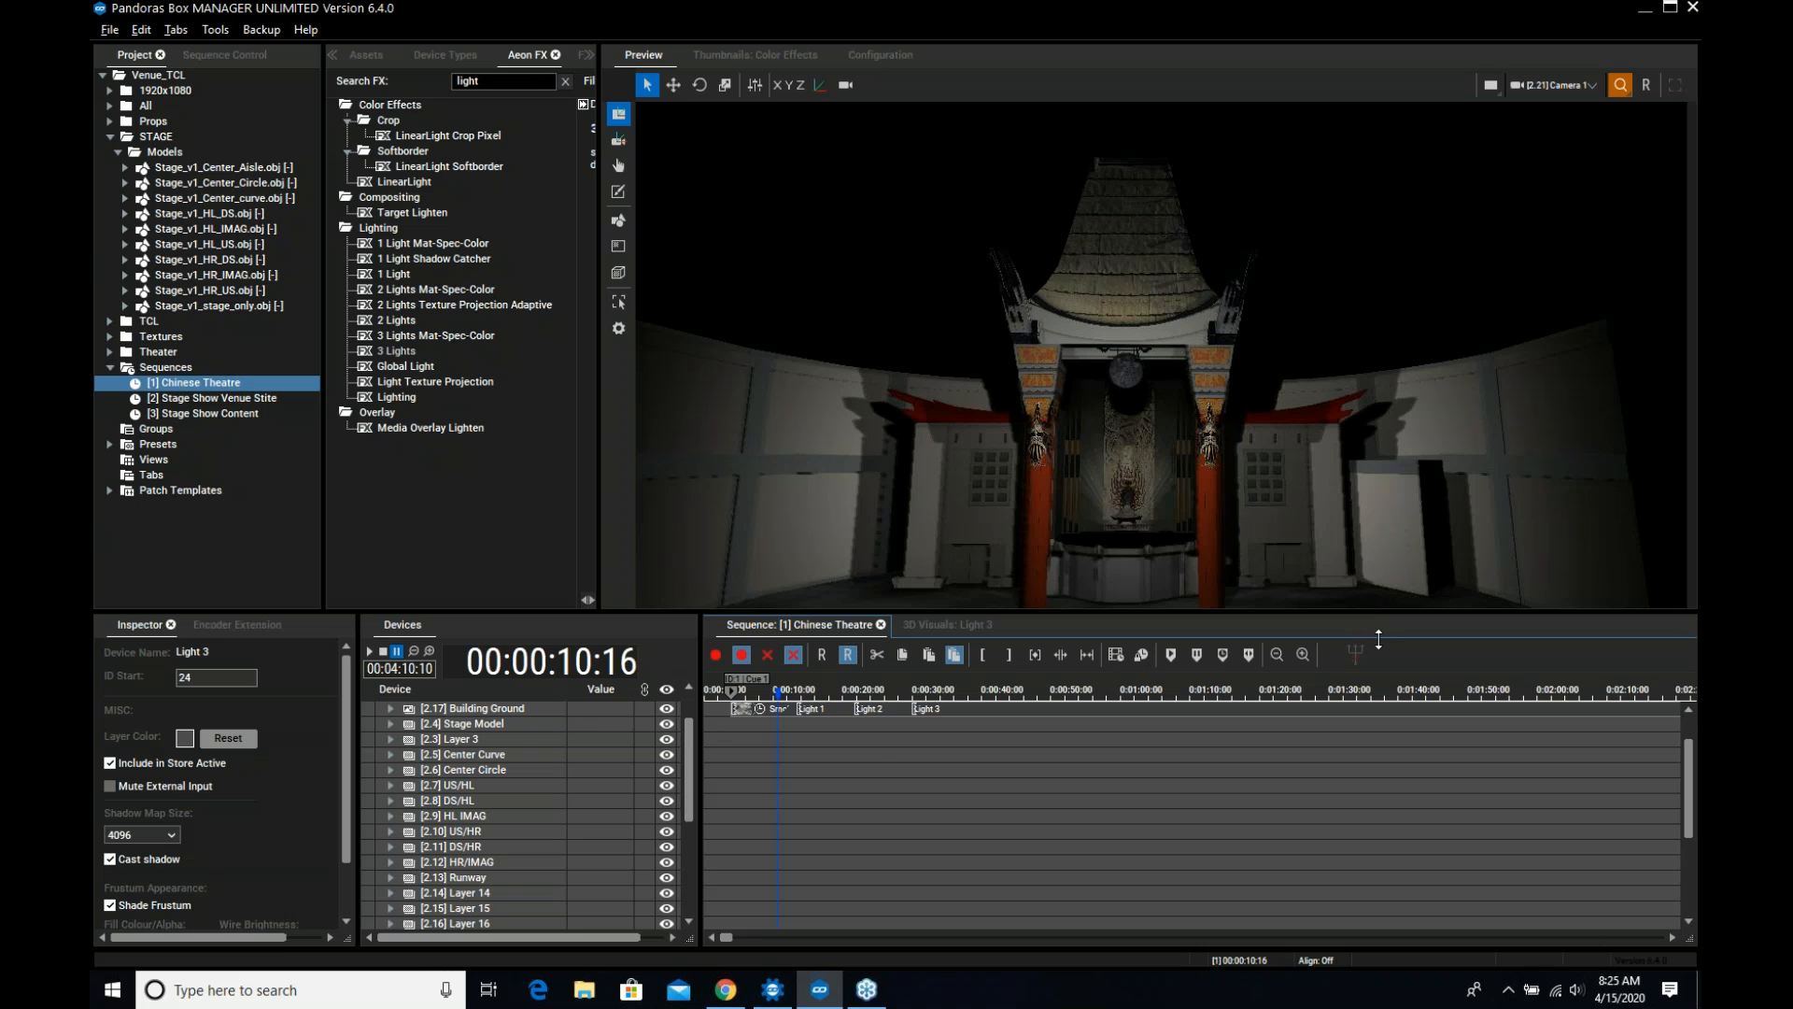
Enlarge the preview and review the Building Ground layer's Smoke.png texture, its 3 Lights effect and the shadows on the ground
left_click_drag(1378, 639, 1378, 669)
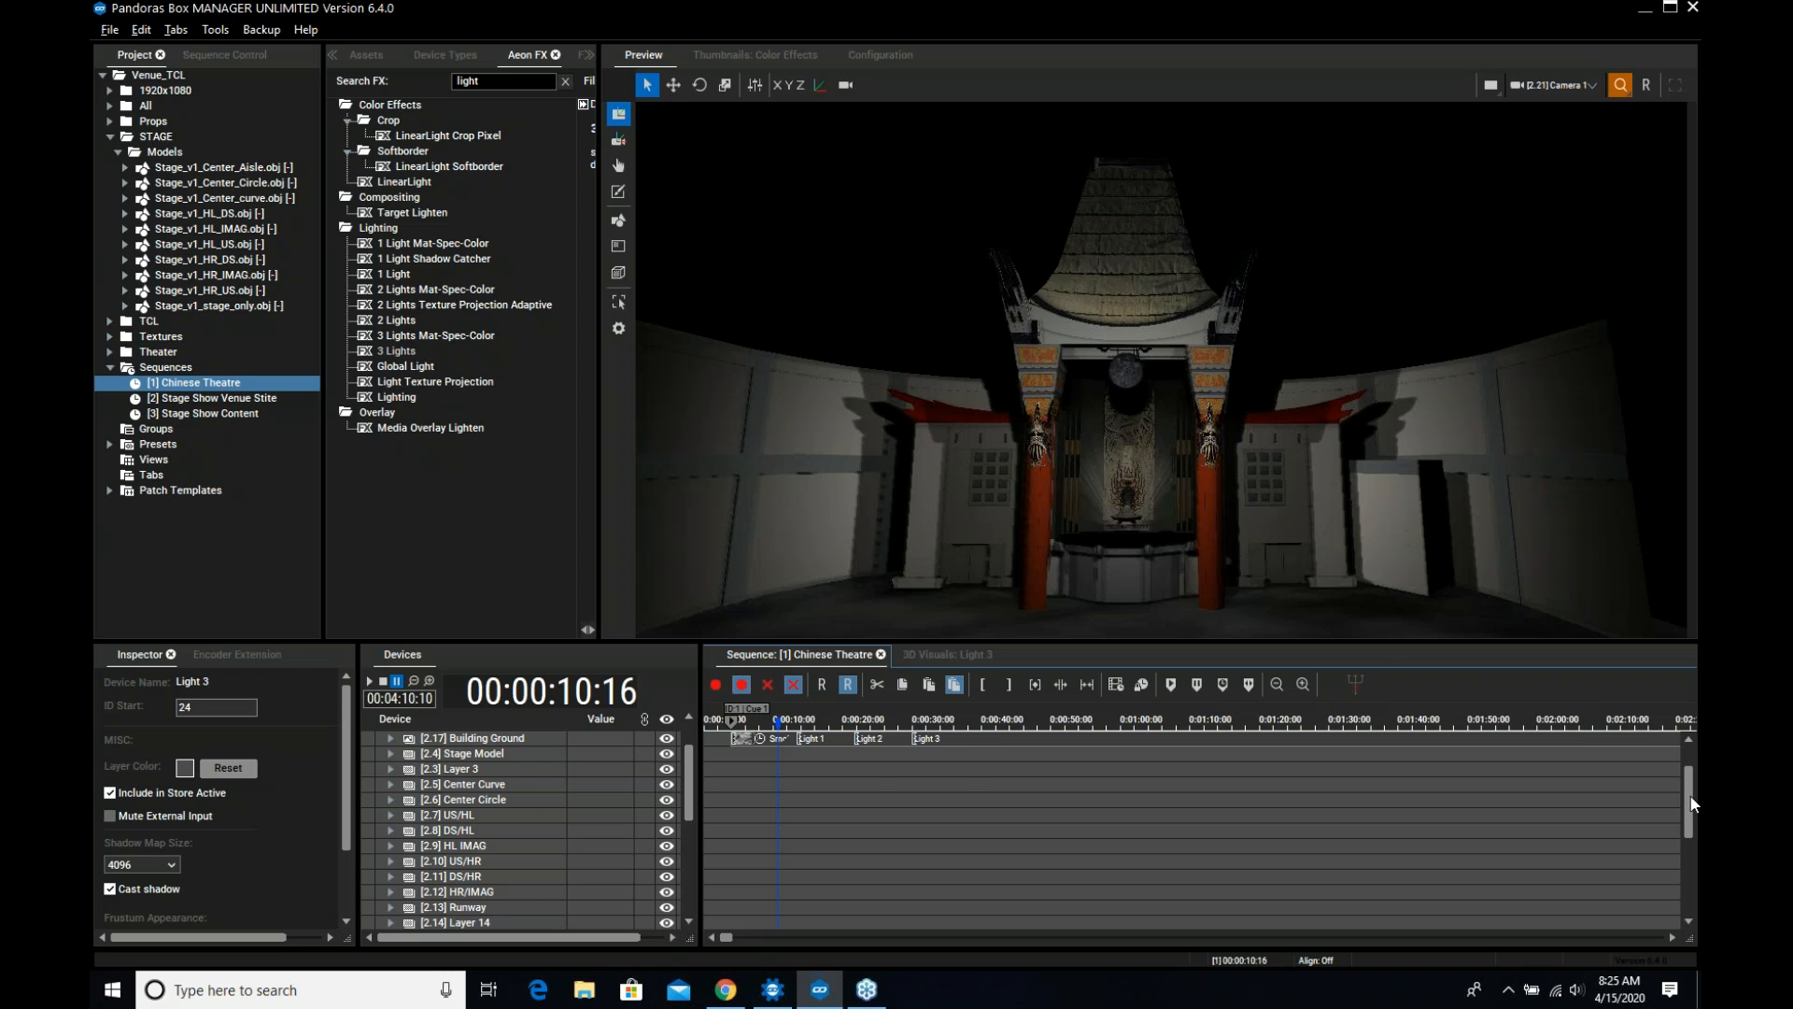
scroll(1692, 794, "up", 2)
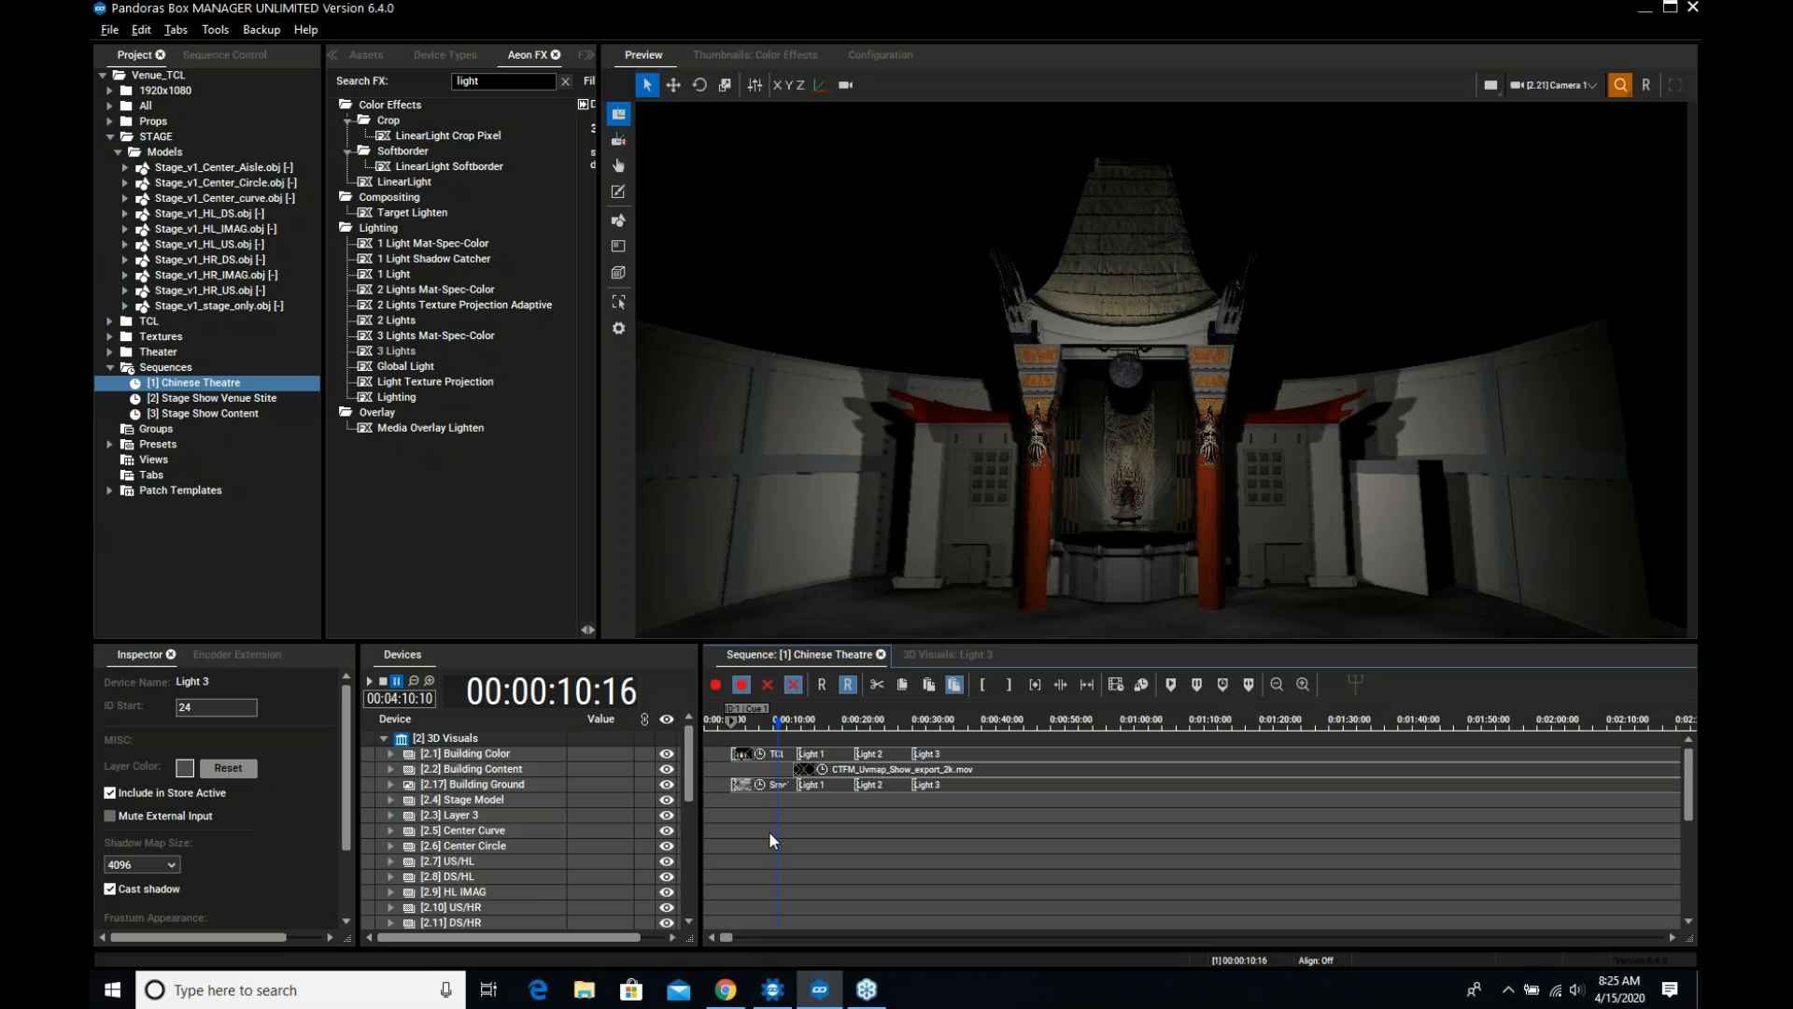
left_click(513, 787)
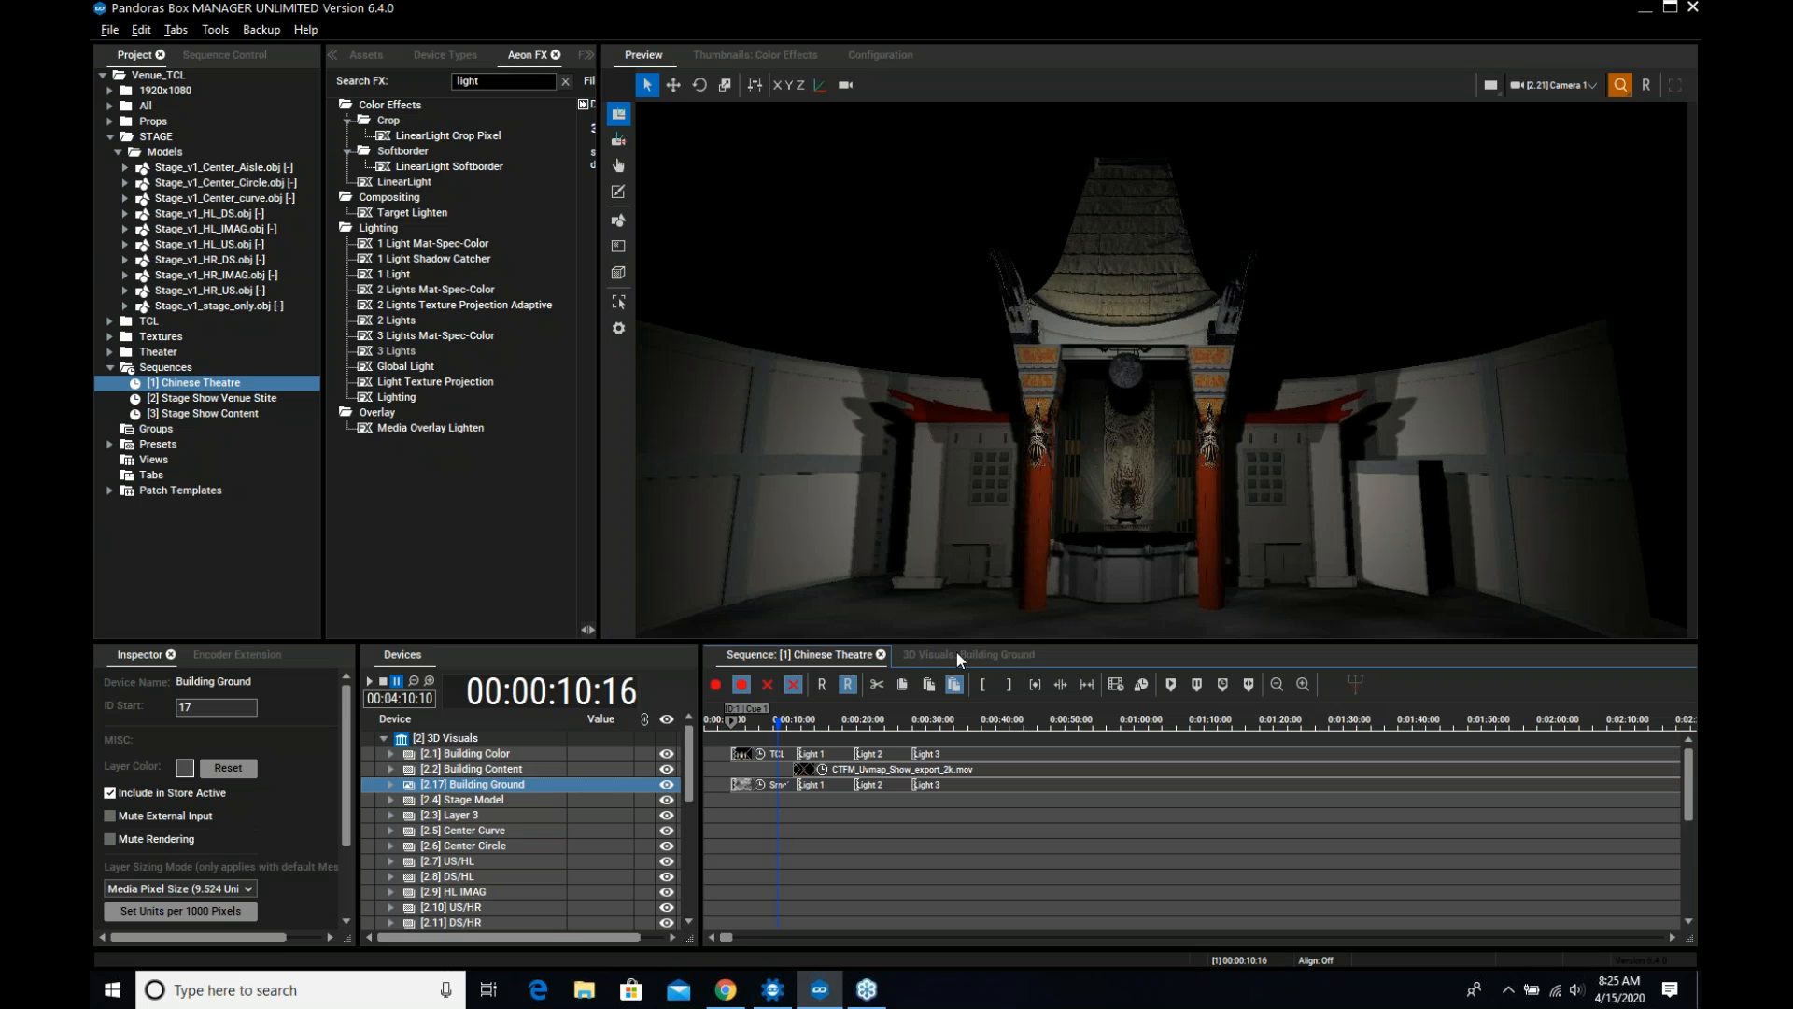
left_click(921, 656)
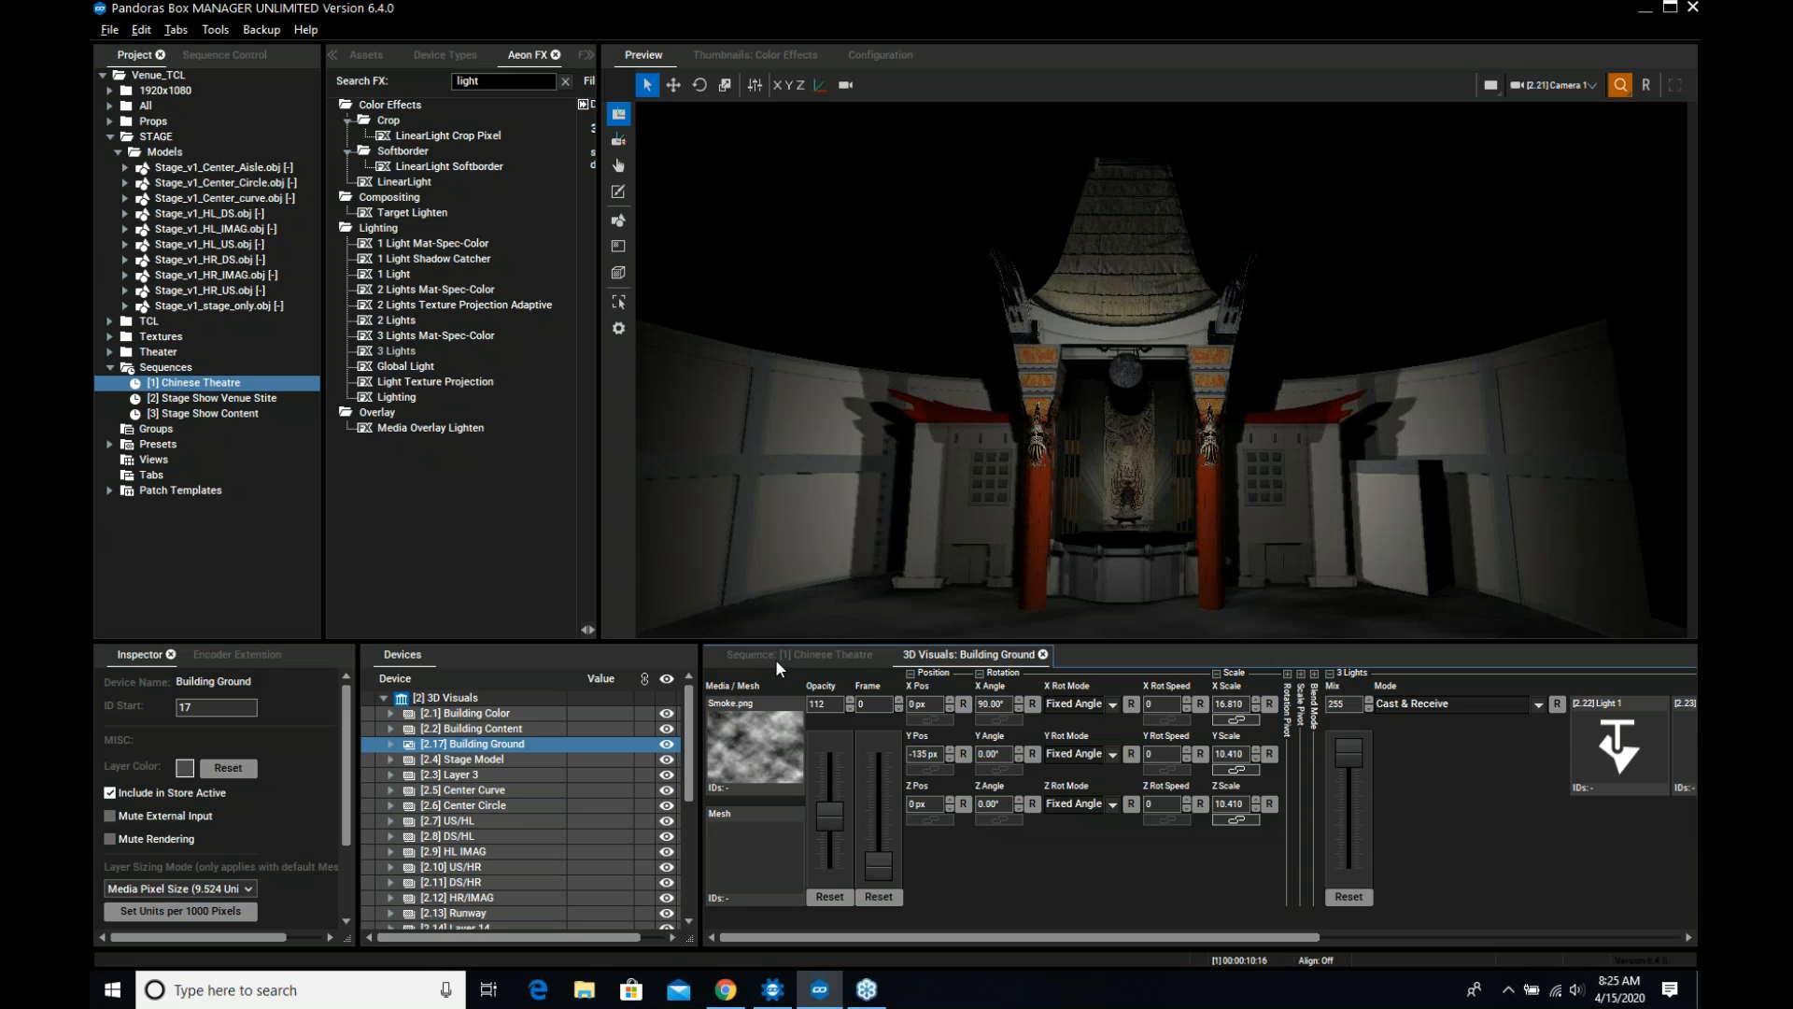
left_click(775, 658)
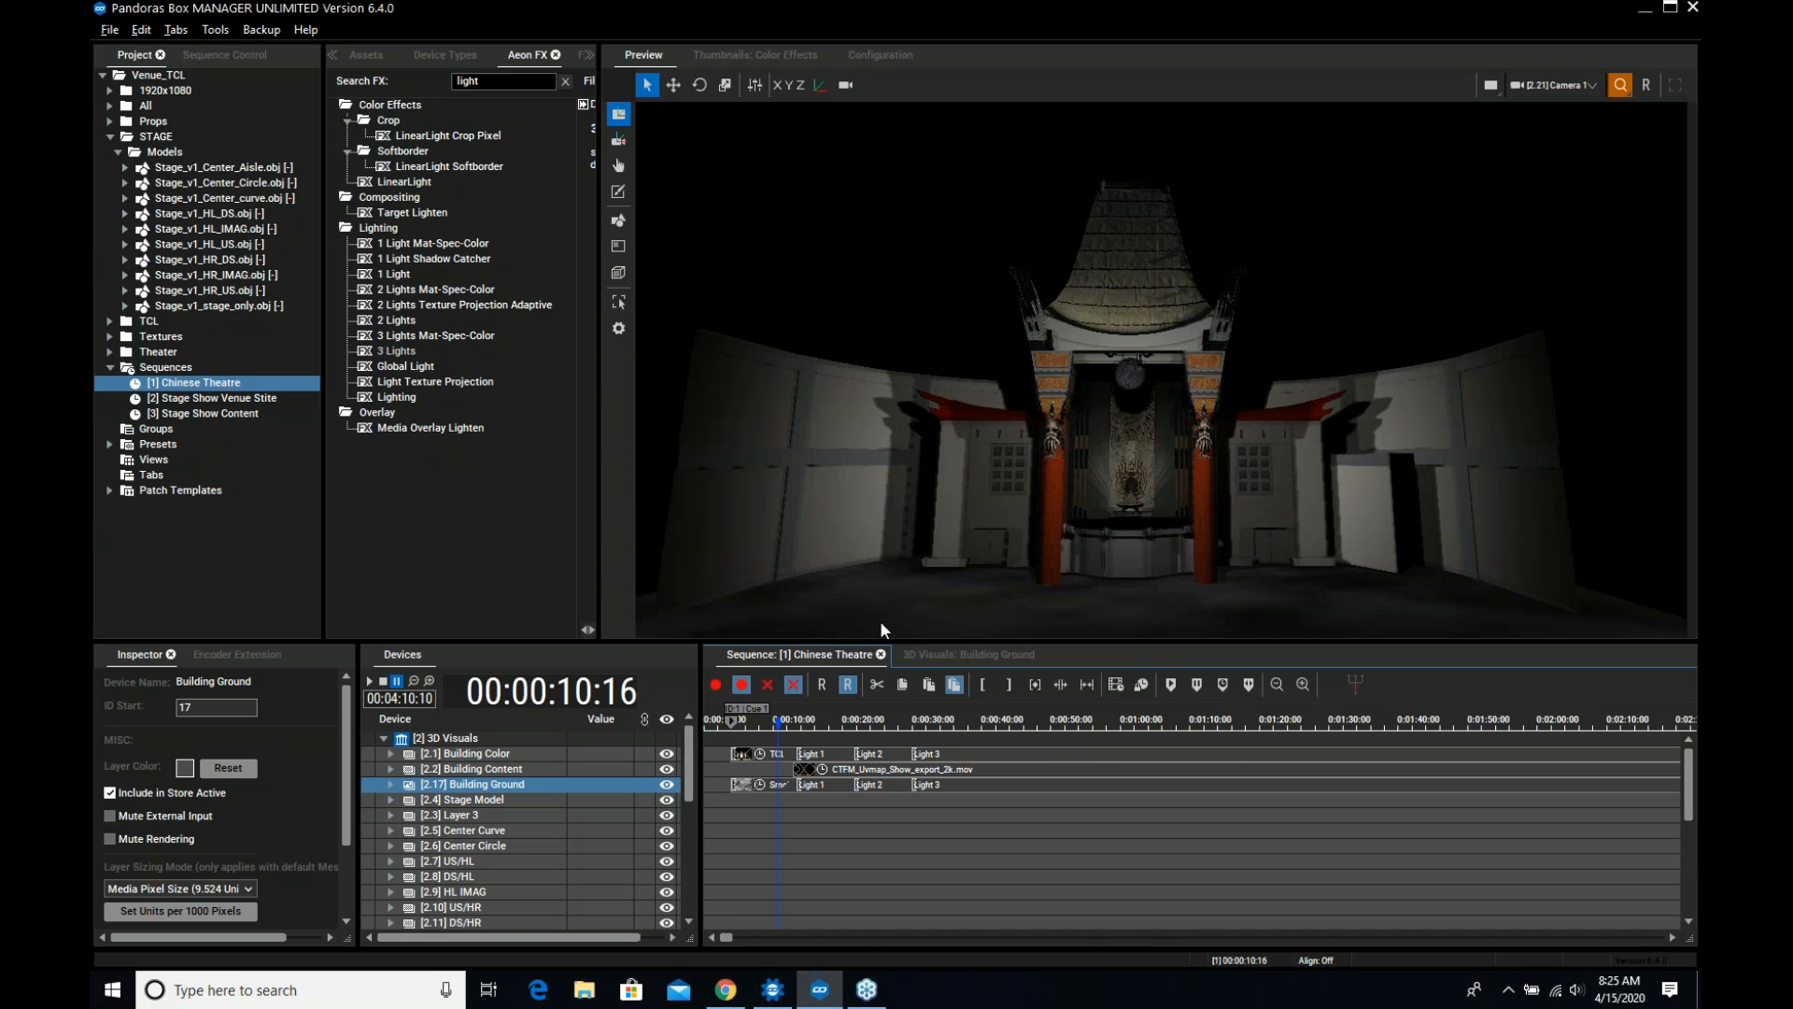
left_click(928, 655)
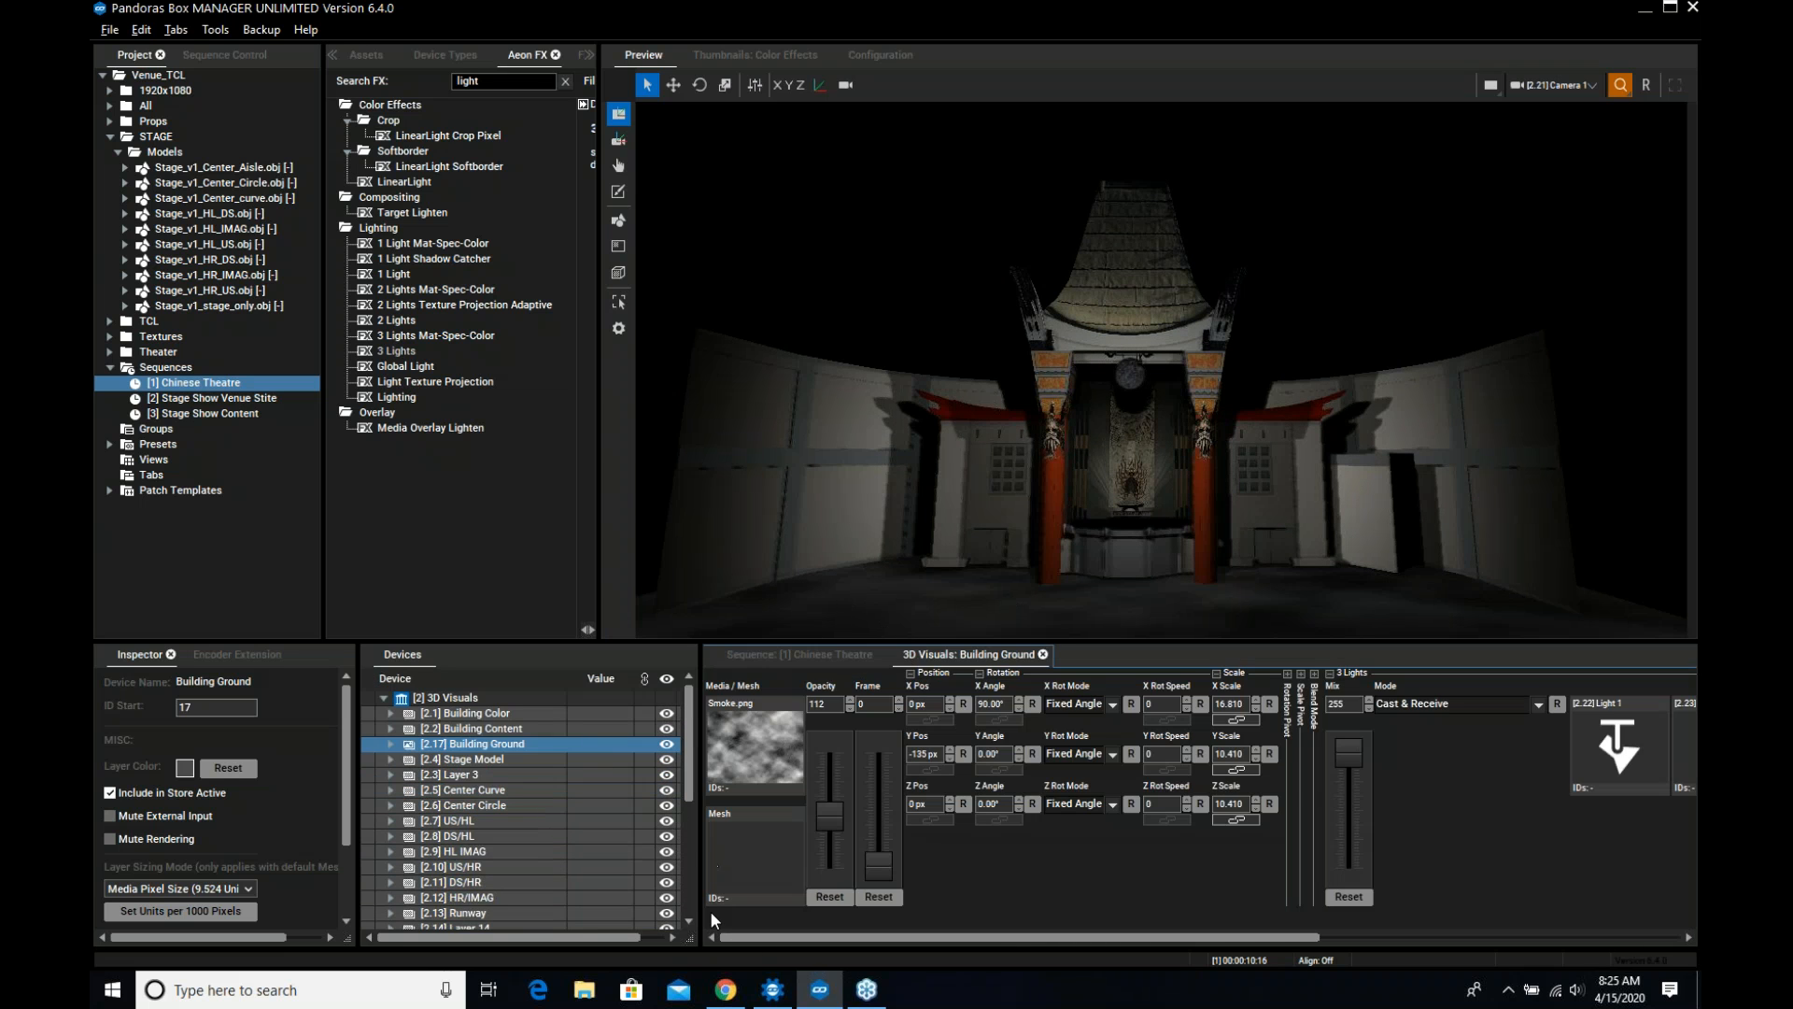
left_click_drag(757, 936, 966, 937)
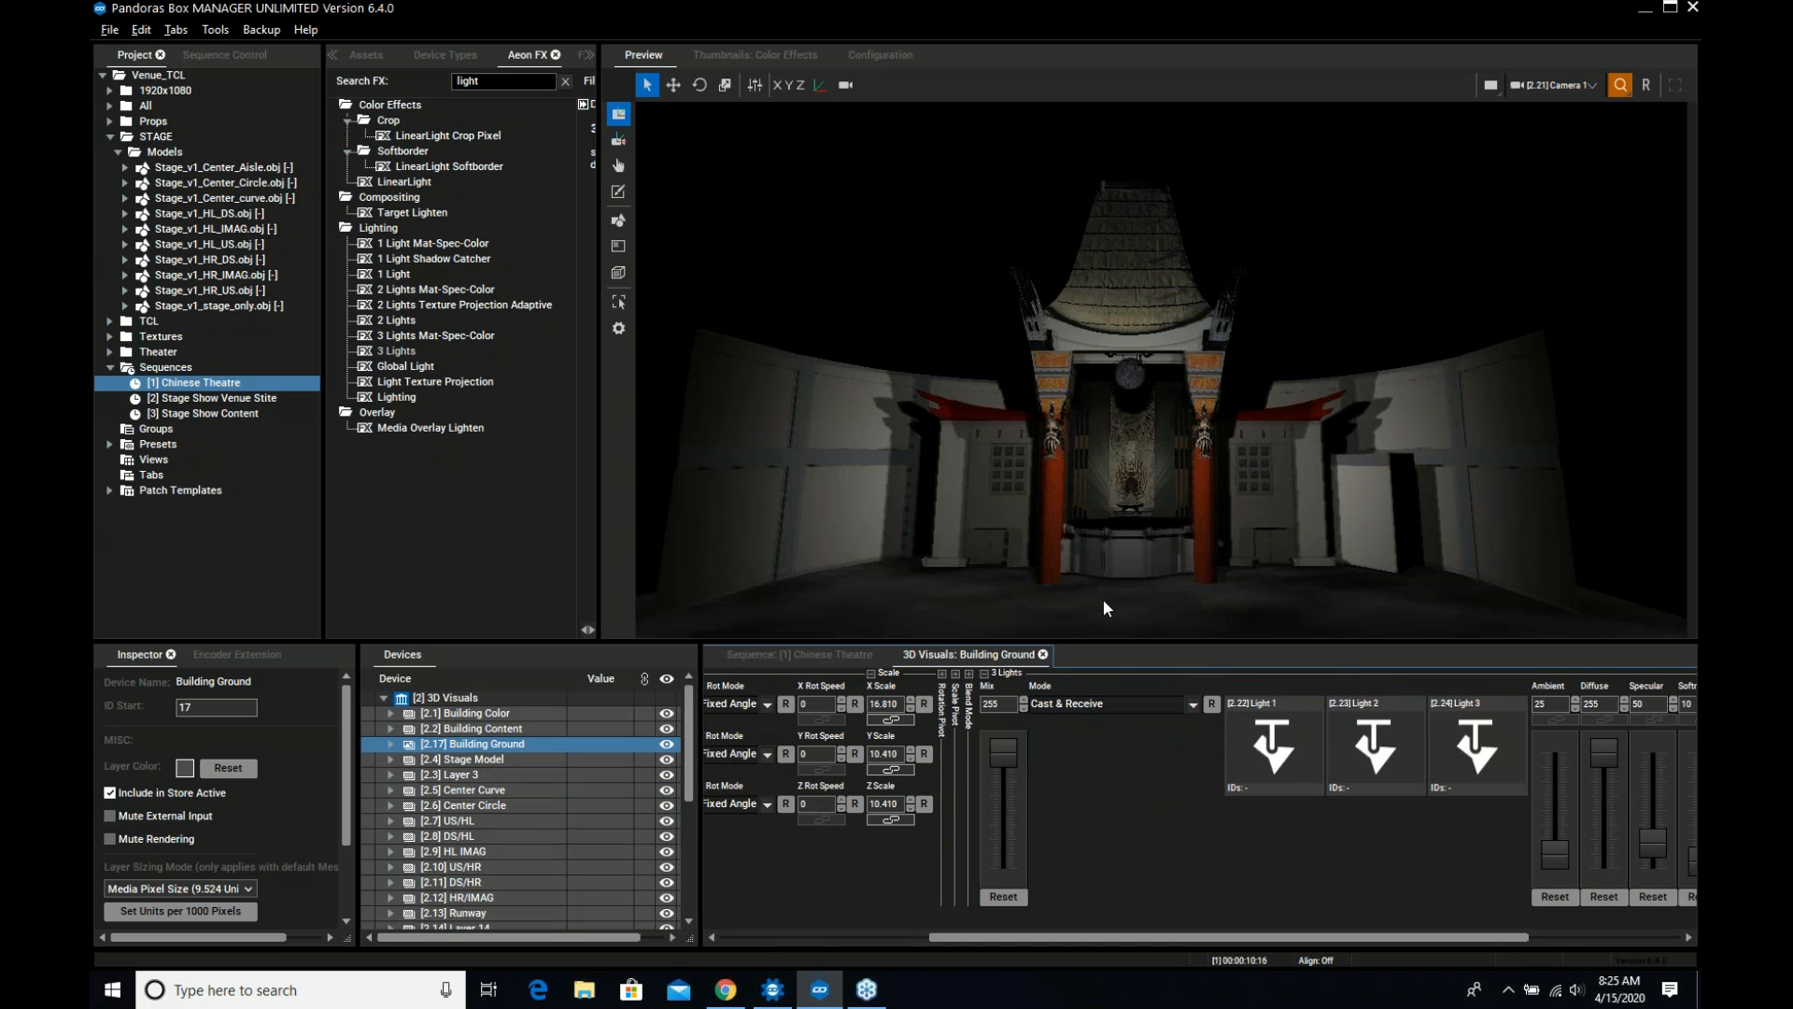
scroll(1104, 592, "up", 2)
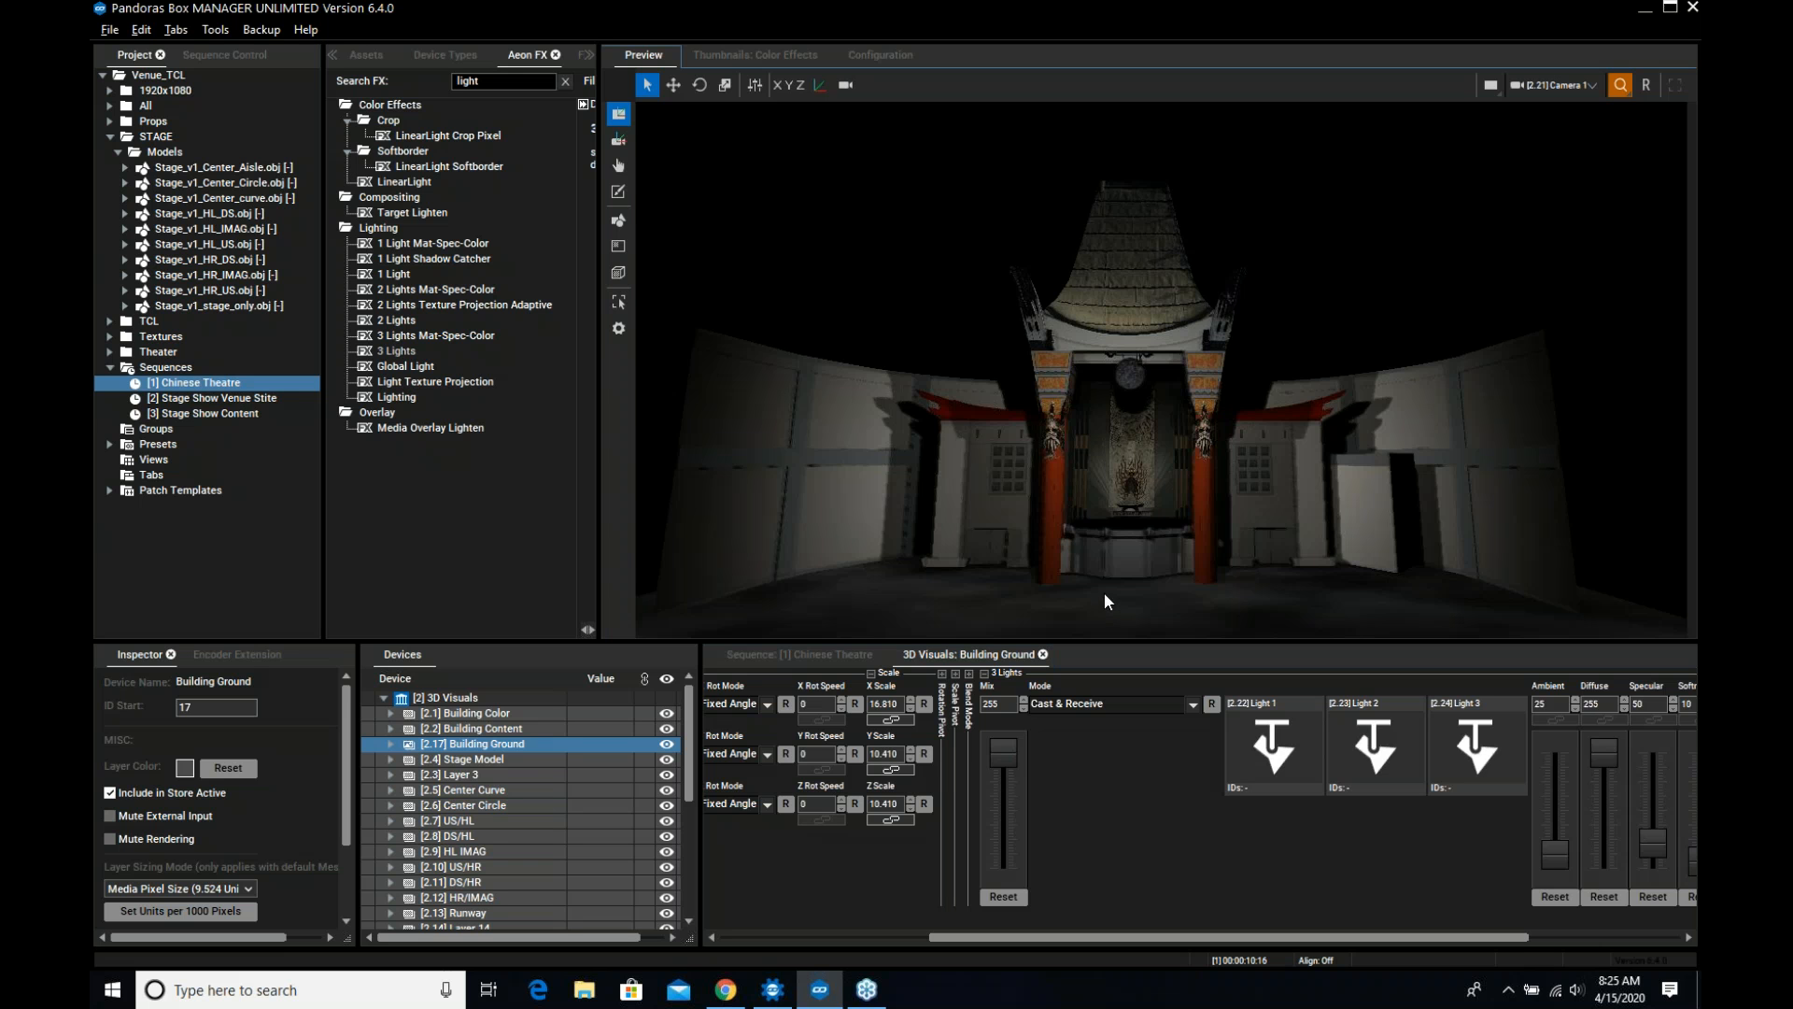
middle_click_drag(1103, 601, 1001, 566)
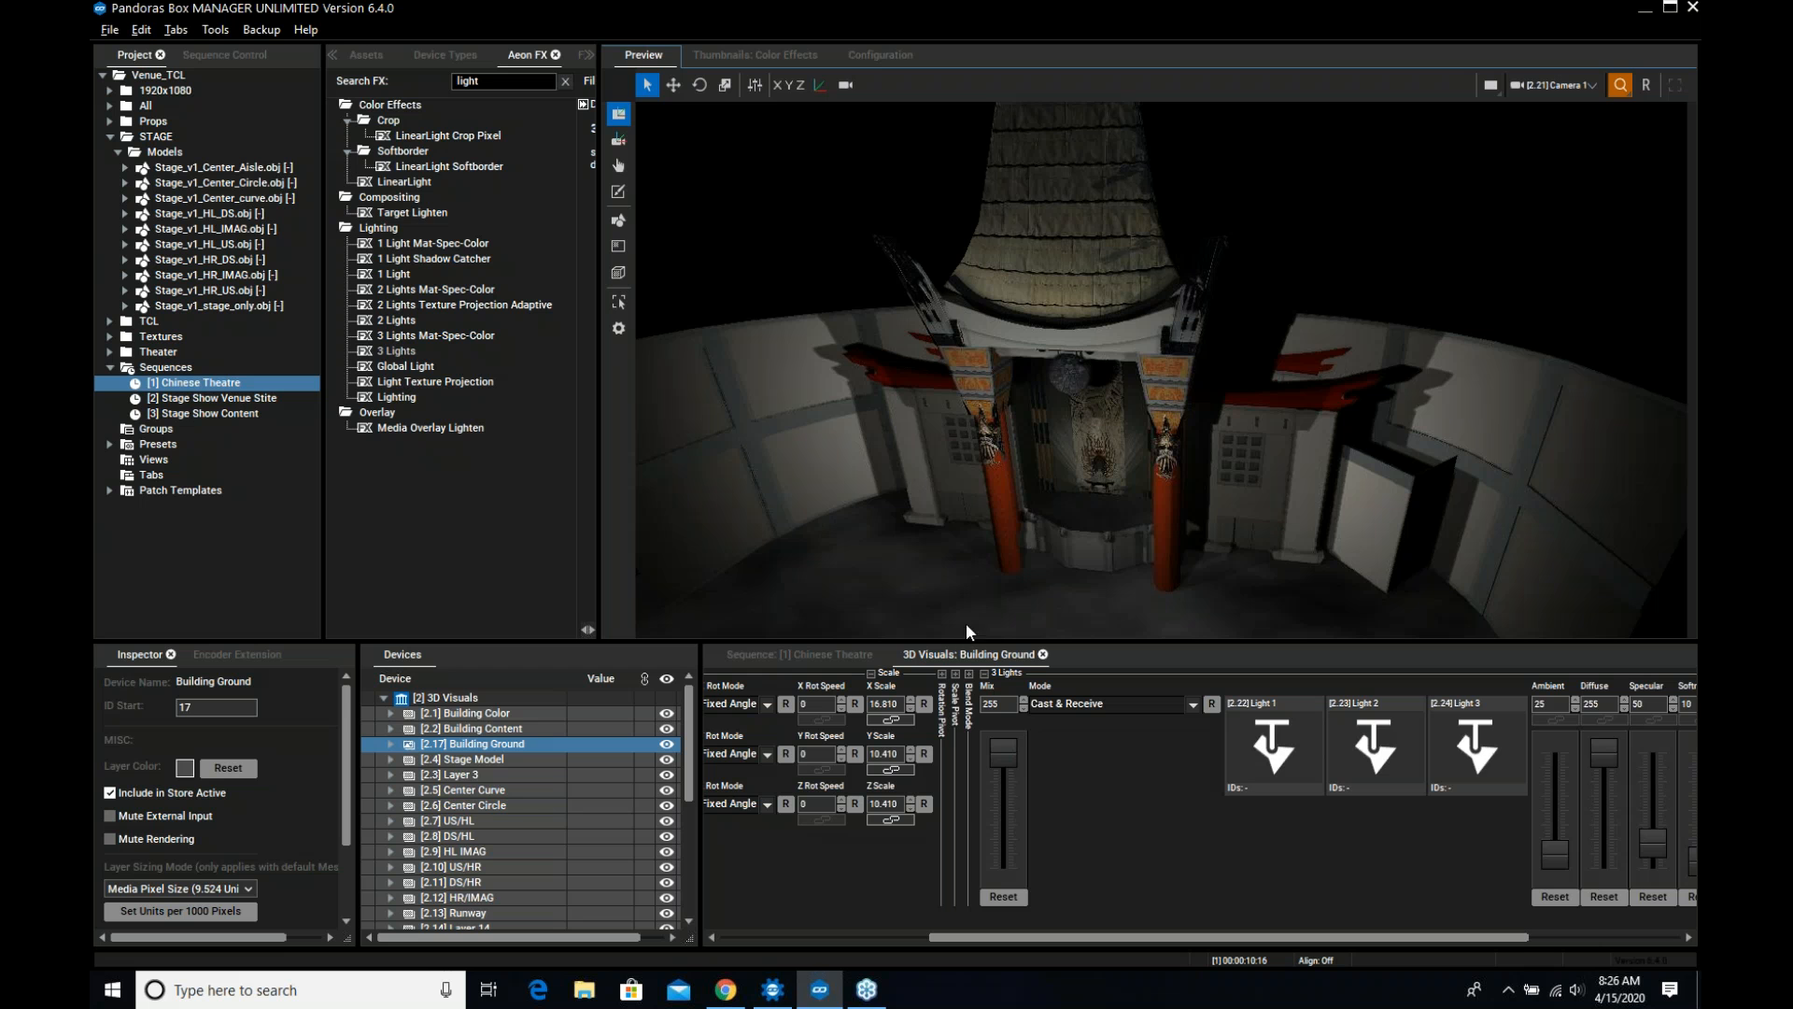
mouse_move(1014, 544)
middle_mouse_down()
mouse_move(1026, 516)
mouse_move(1017, 532)
middle_mouse_up()
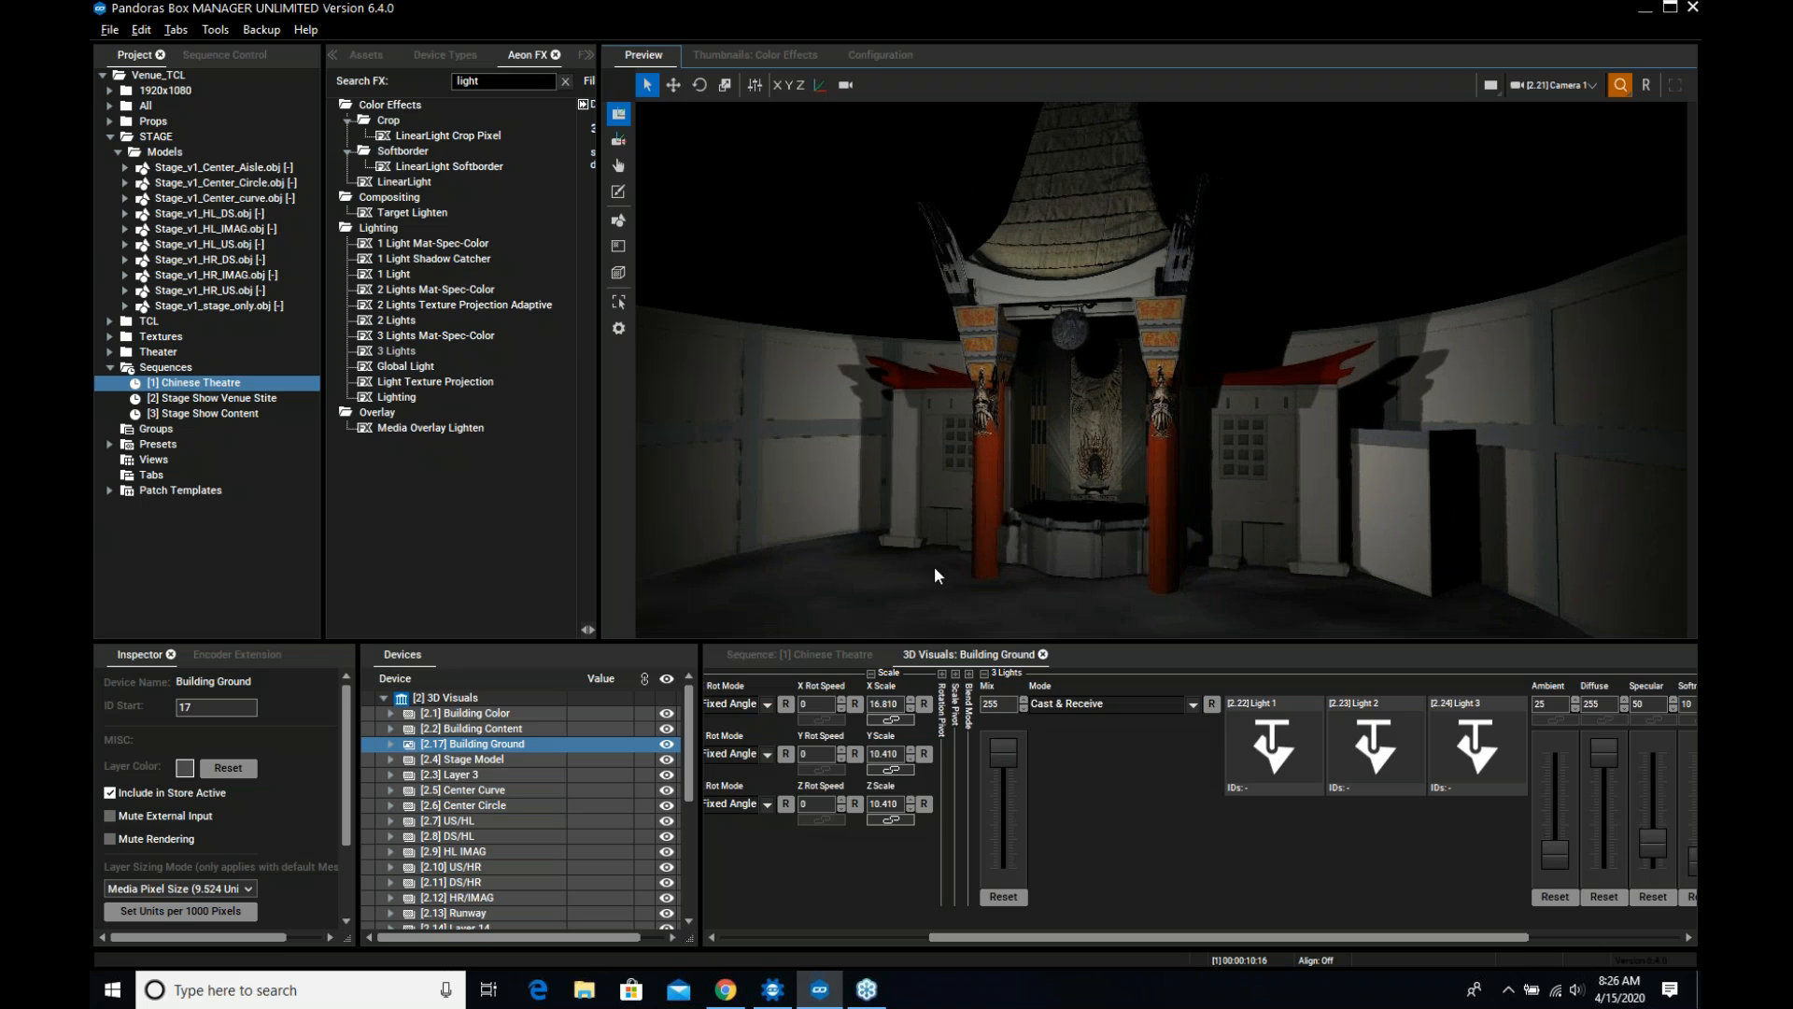
Play the Chinese Theatre sequence, view it through the 3D Visuals Camera 1, and pause at about 00:01:06
left_click(798, 656)
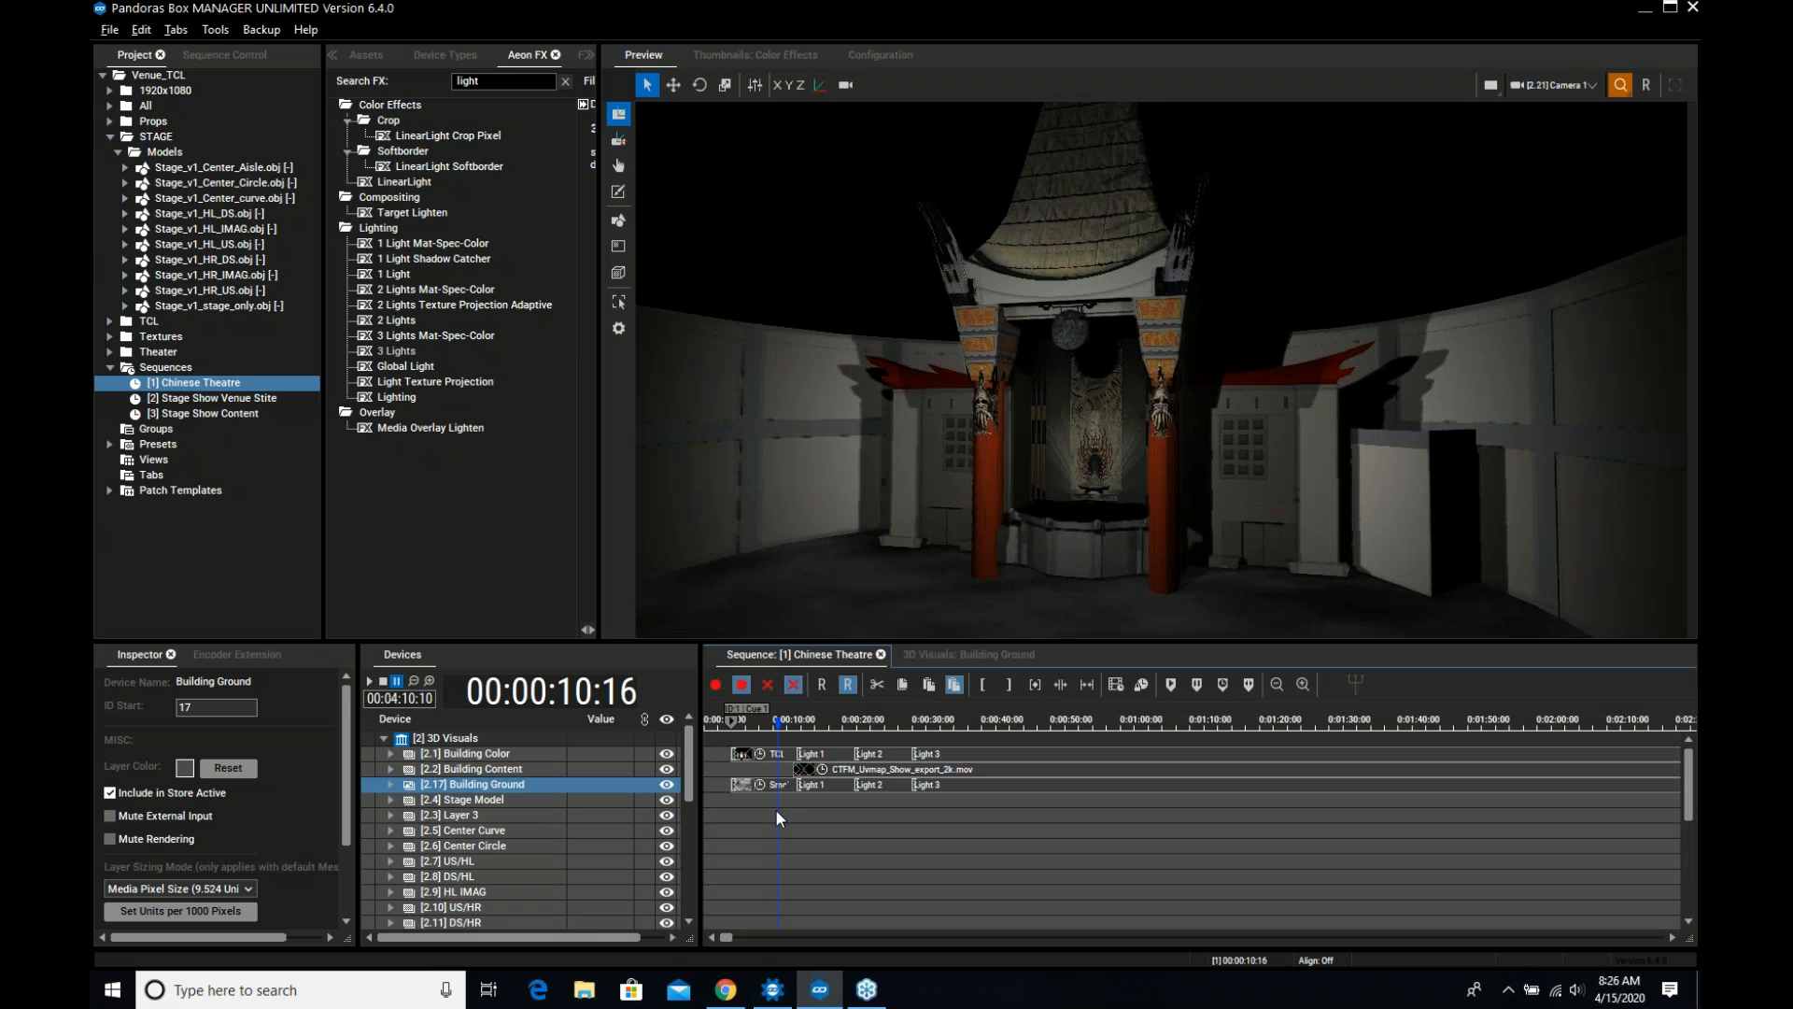
mouse_move(932, 589)
middle_mouse_down()
mouse_move(916, 590)
mouse_move(950, 584)
middle_mouse_up()
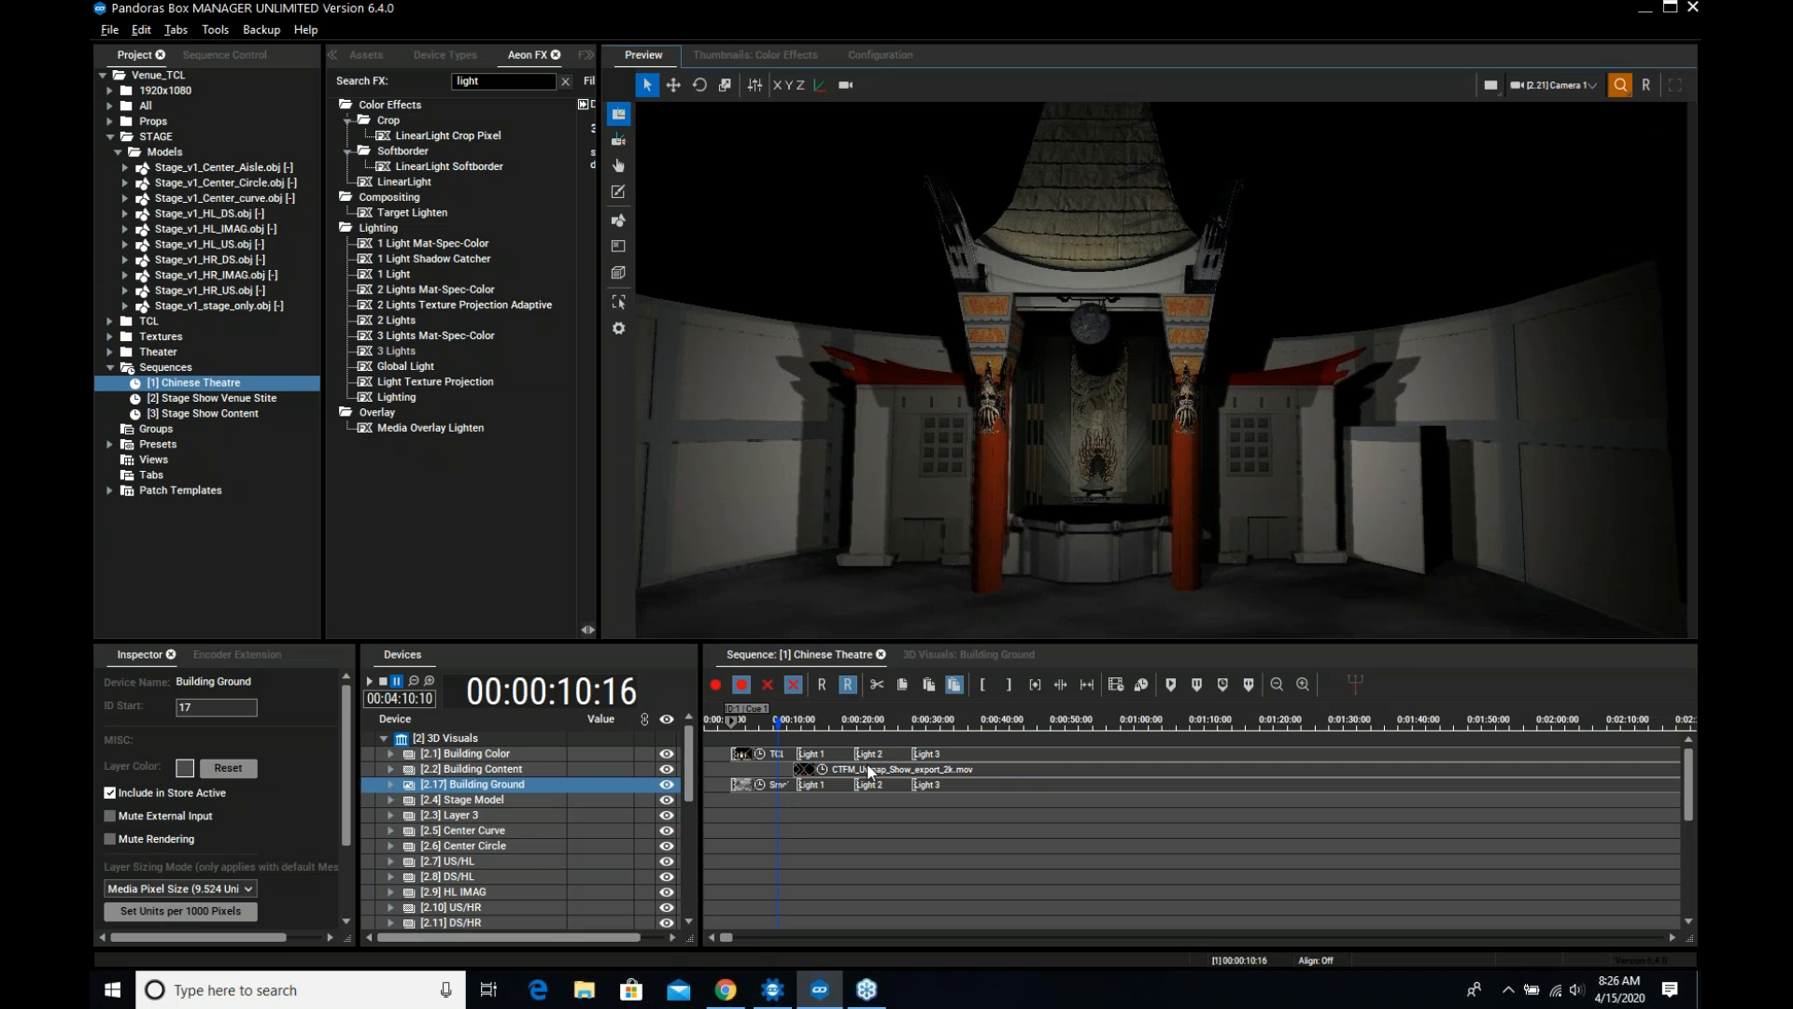
key("space")
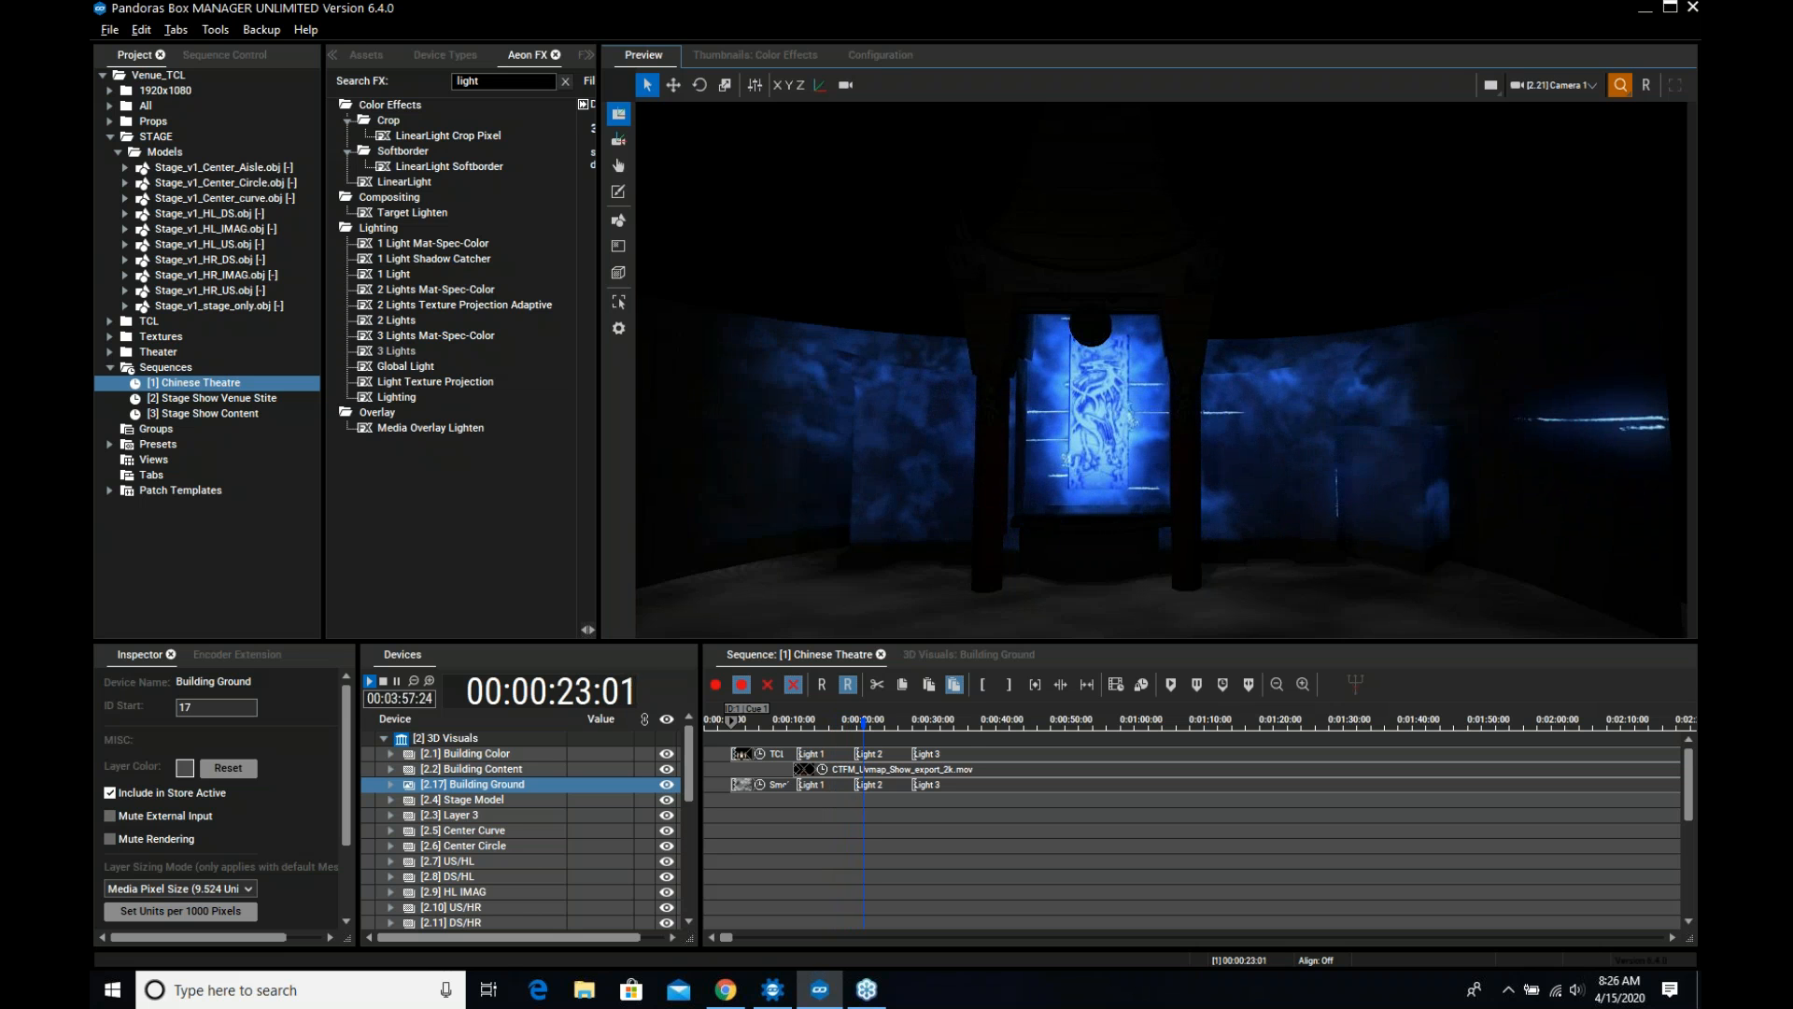
left_click(1562, 82)
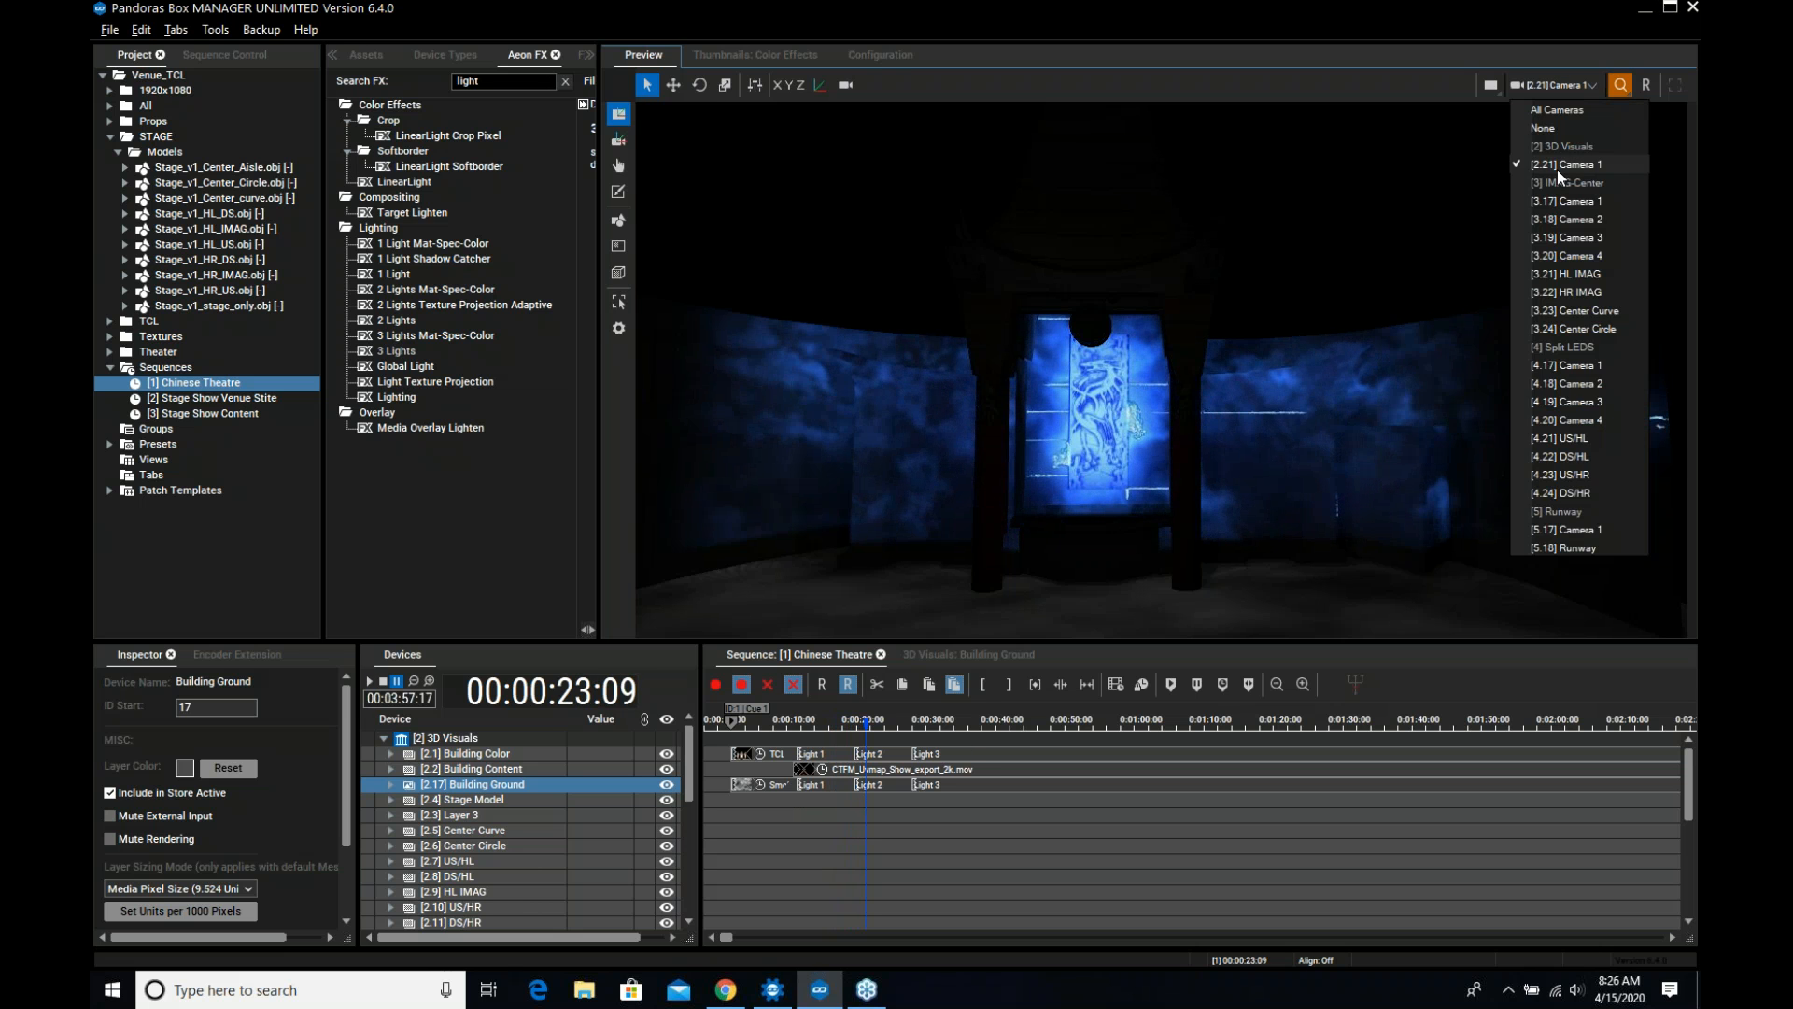
left_click(1556, 170)
key("space")
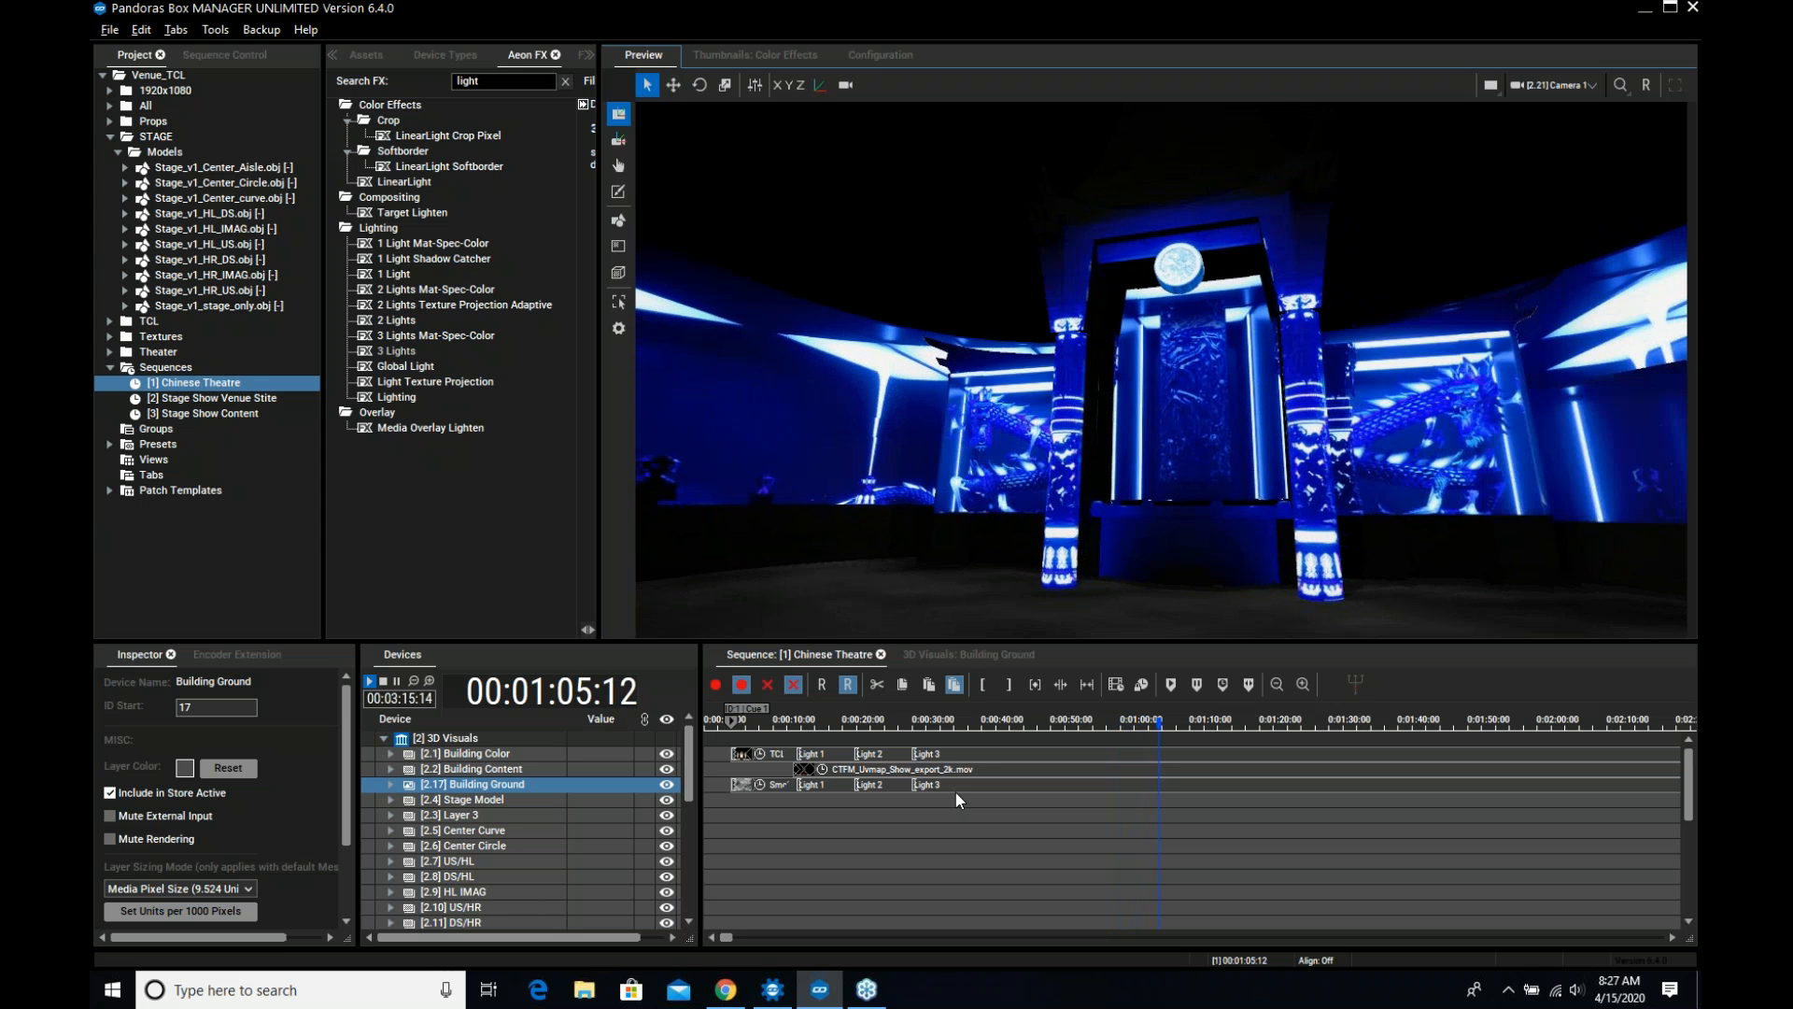
key("space")
Show the whole Chinese Theatre timeline and set the playhead to about 00:04:18 to examine the props in front of the building
left_click(1276, 684)
left_click(1276, 683)
left_click(1275, 684)
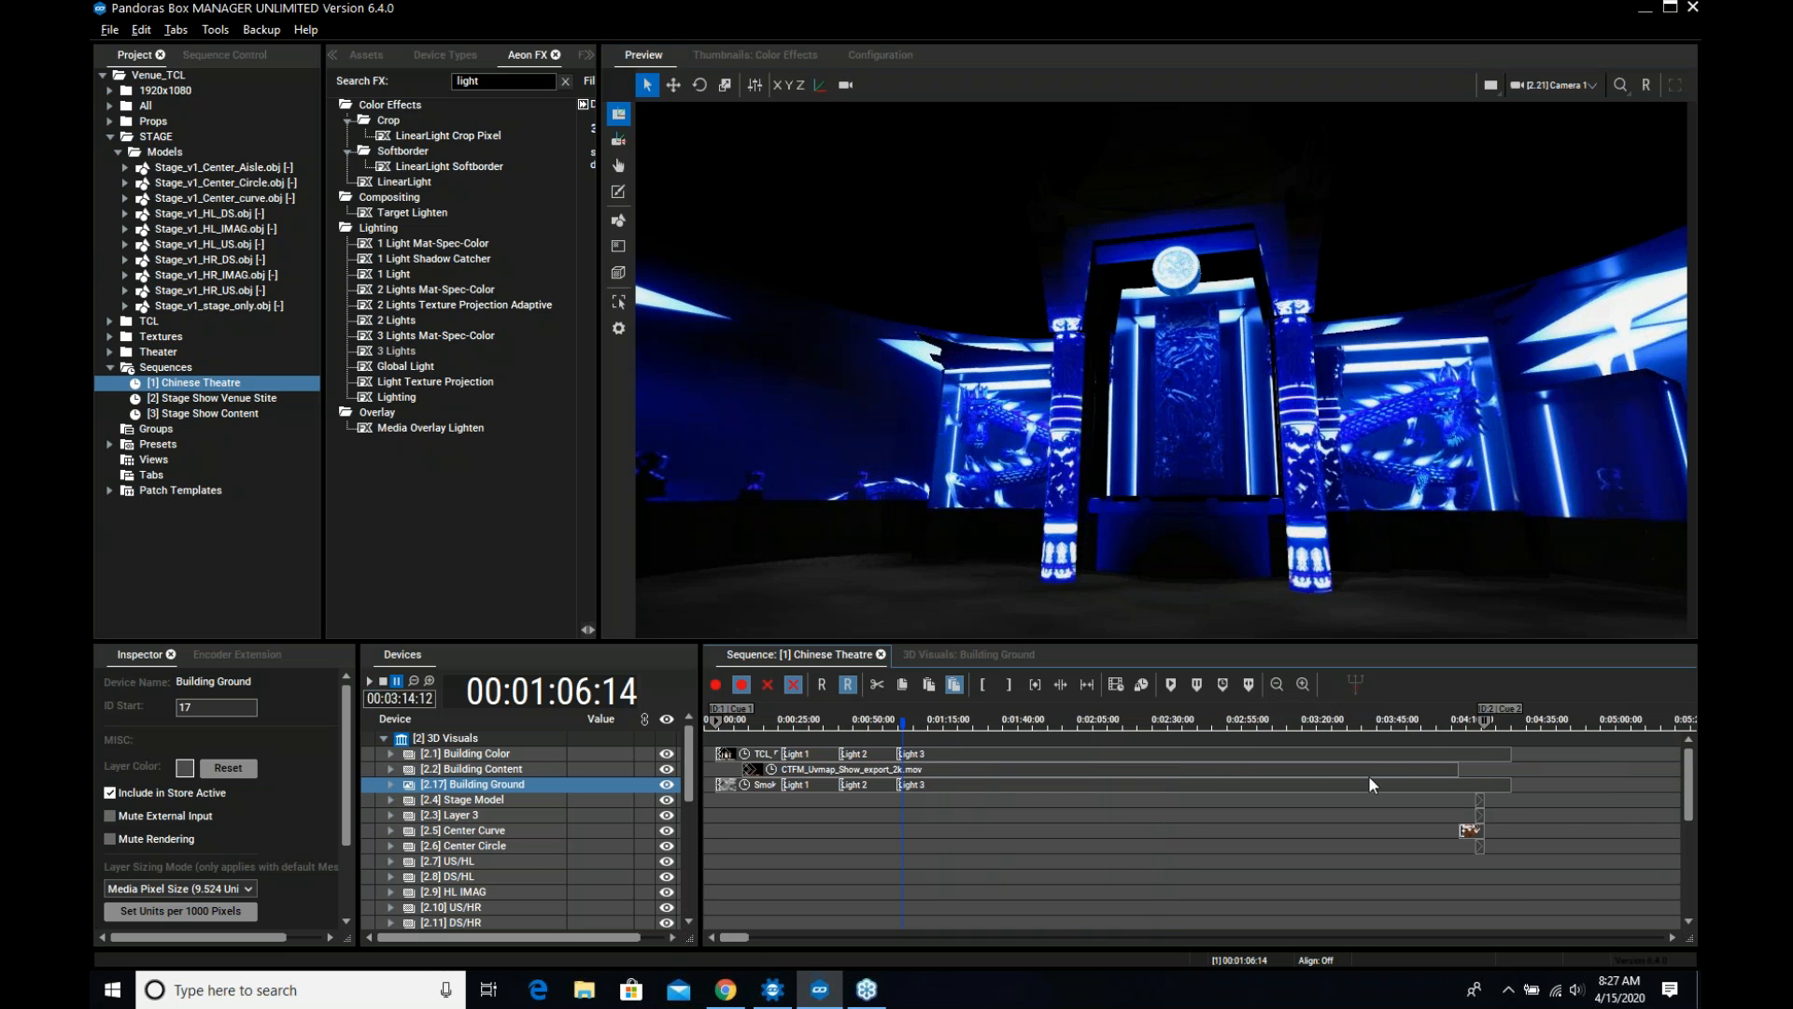
left_click_drag(1466, 719, 1477, 714)
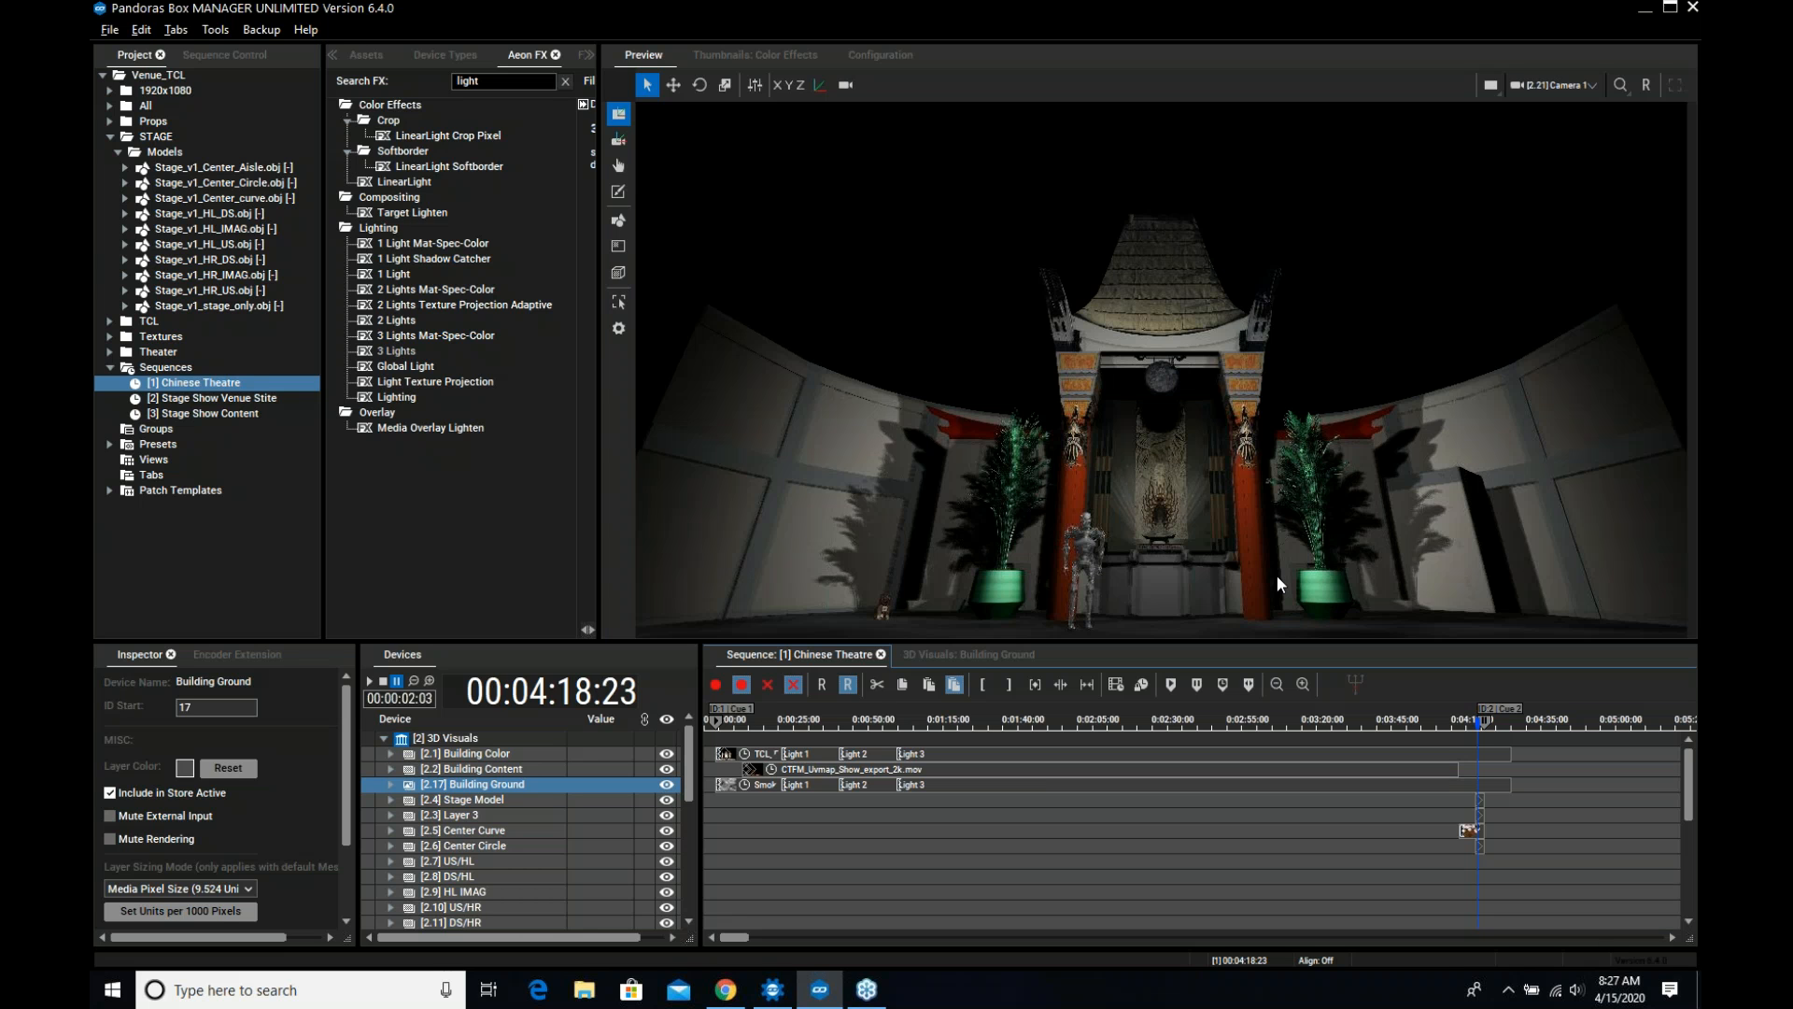
Open the Audio and Video Export settings and review the target, encoder, MPEG and audio processing options
left_click(165, 29)
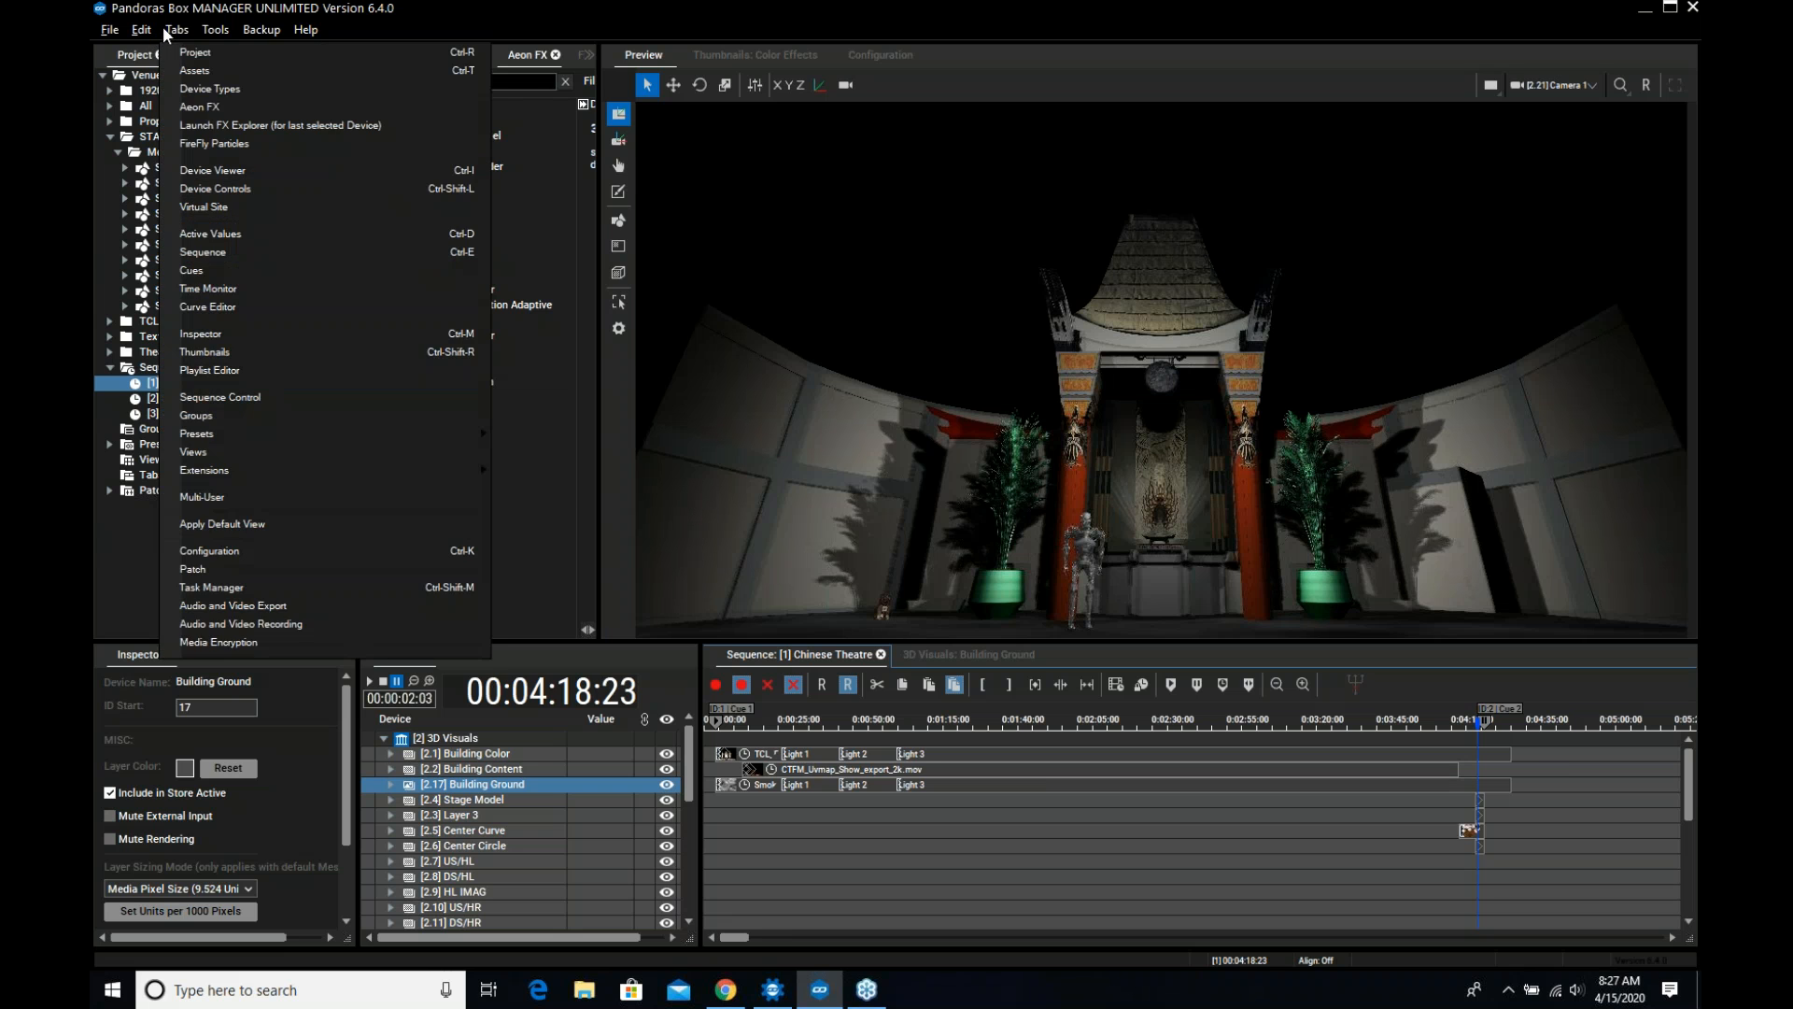
left_click(232, 606)
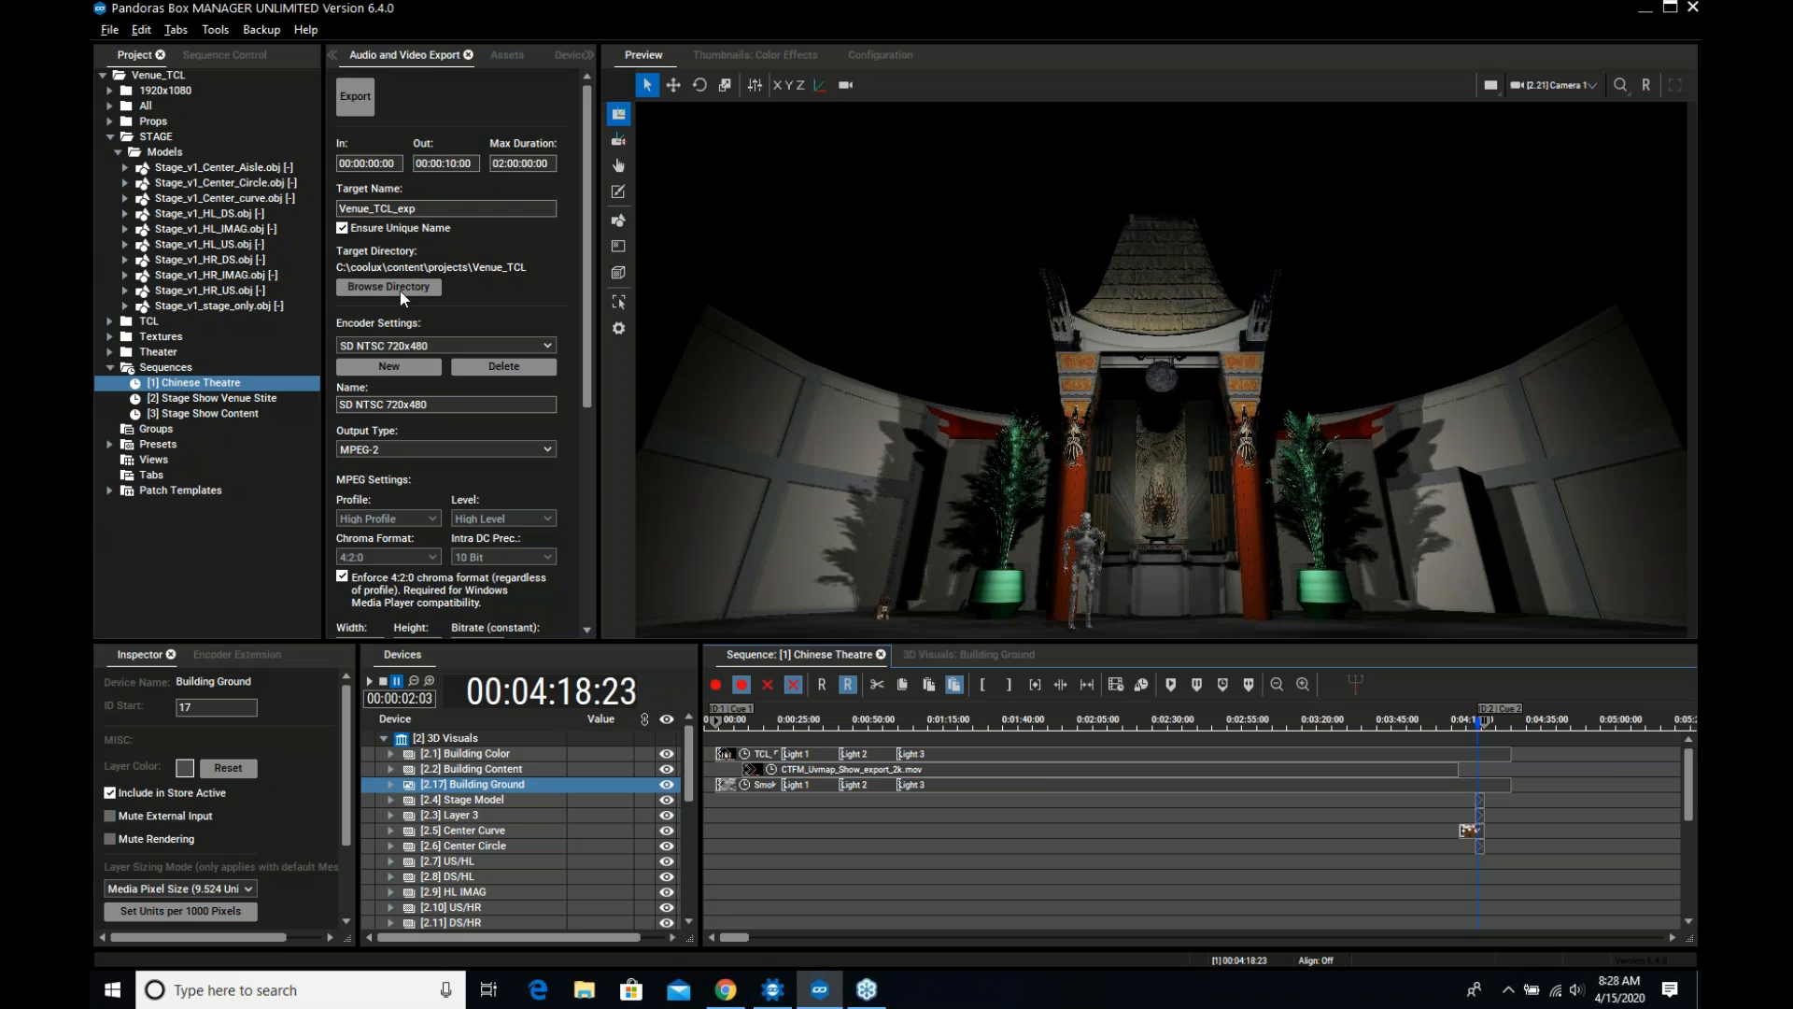
scroll(399, 290, "down", 1)
scroll(428, 409, "down", 5)
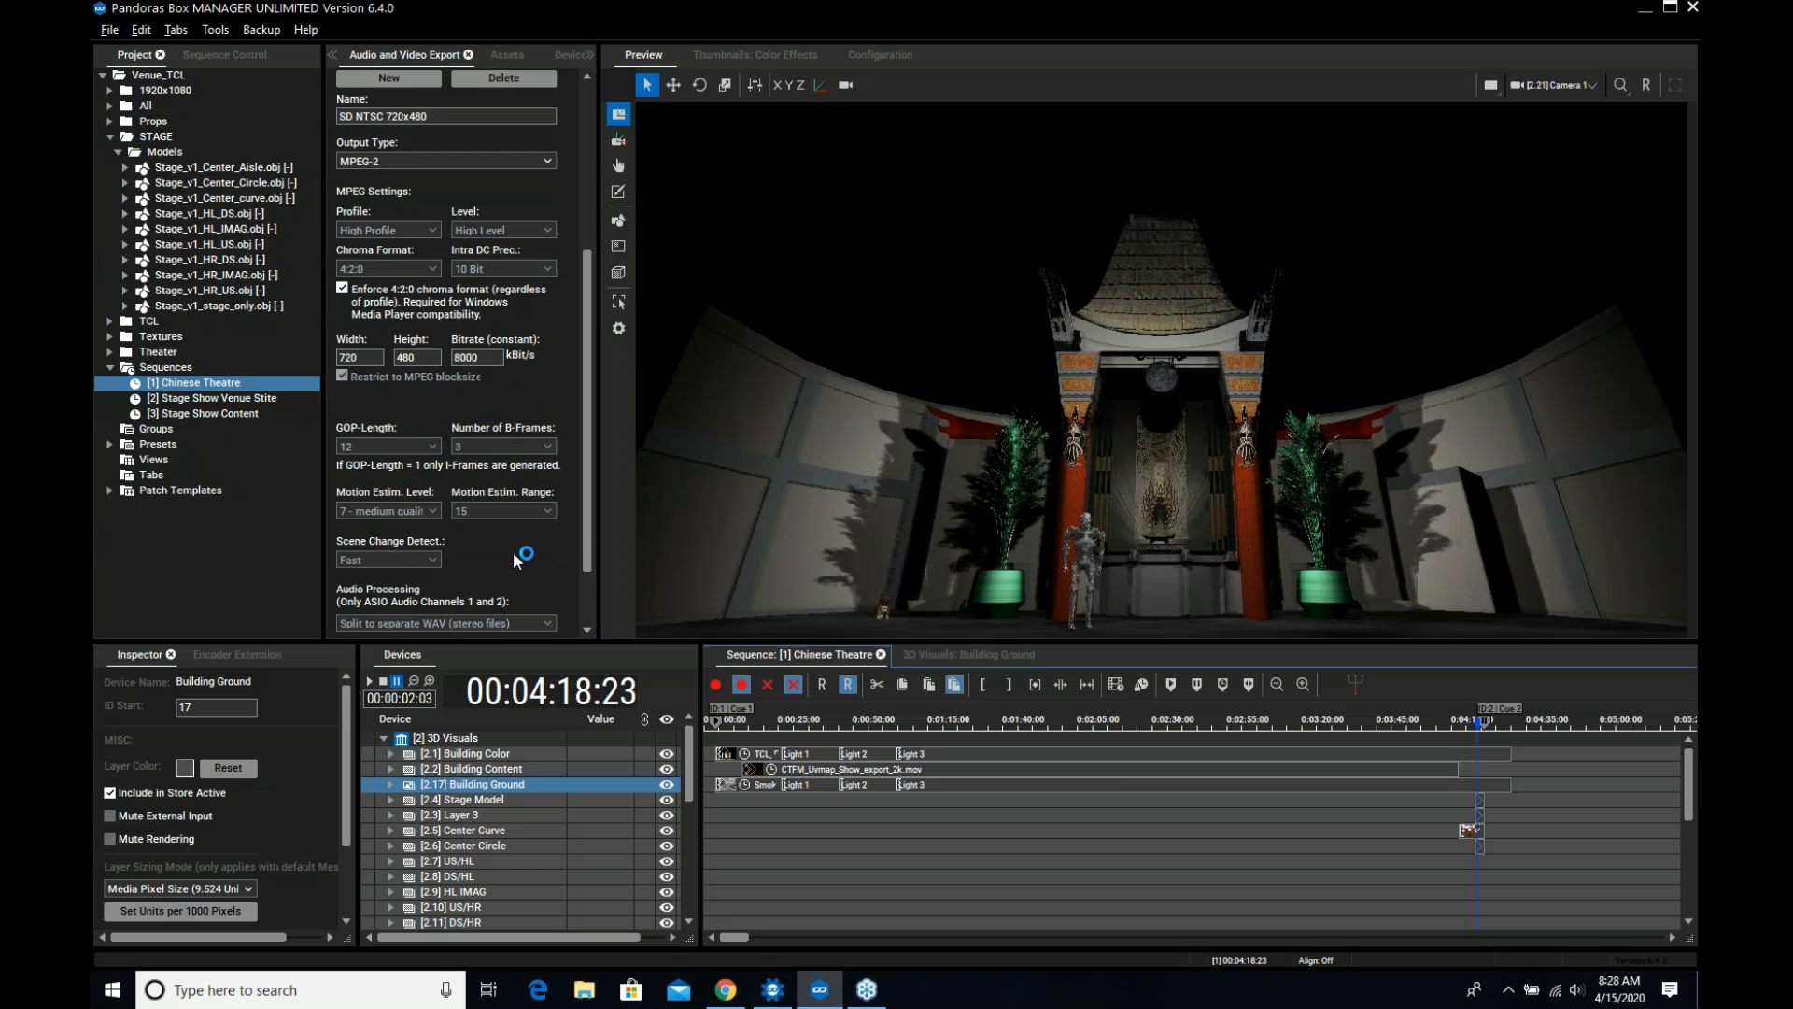
Play the Chinese Theatre sequence, pause at about 00:00:53, and set the playhead back to about 00:00:09:16
left_click_drag(764, 719, 798, 727)
key("space")
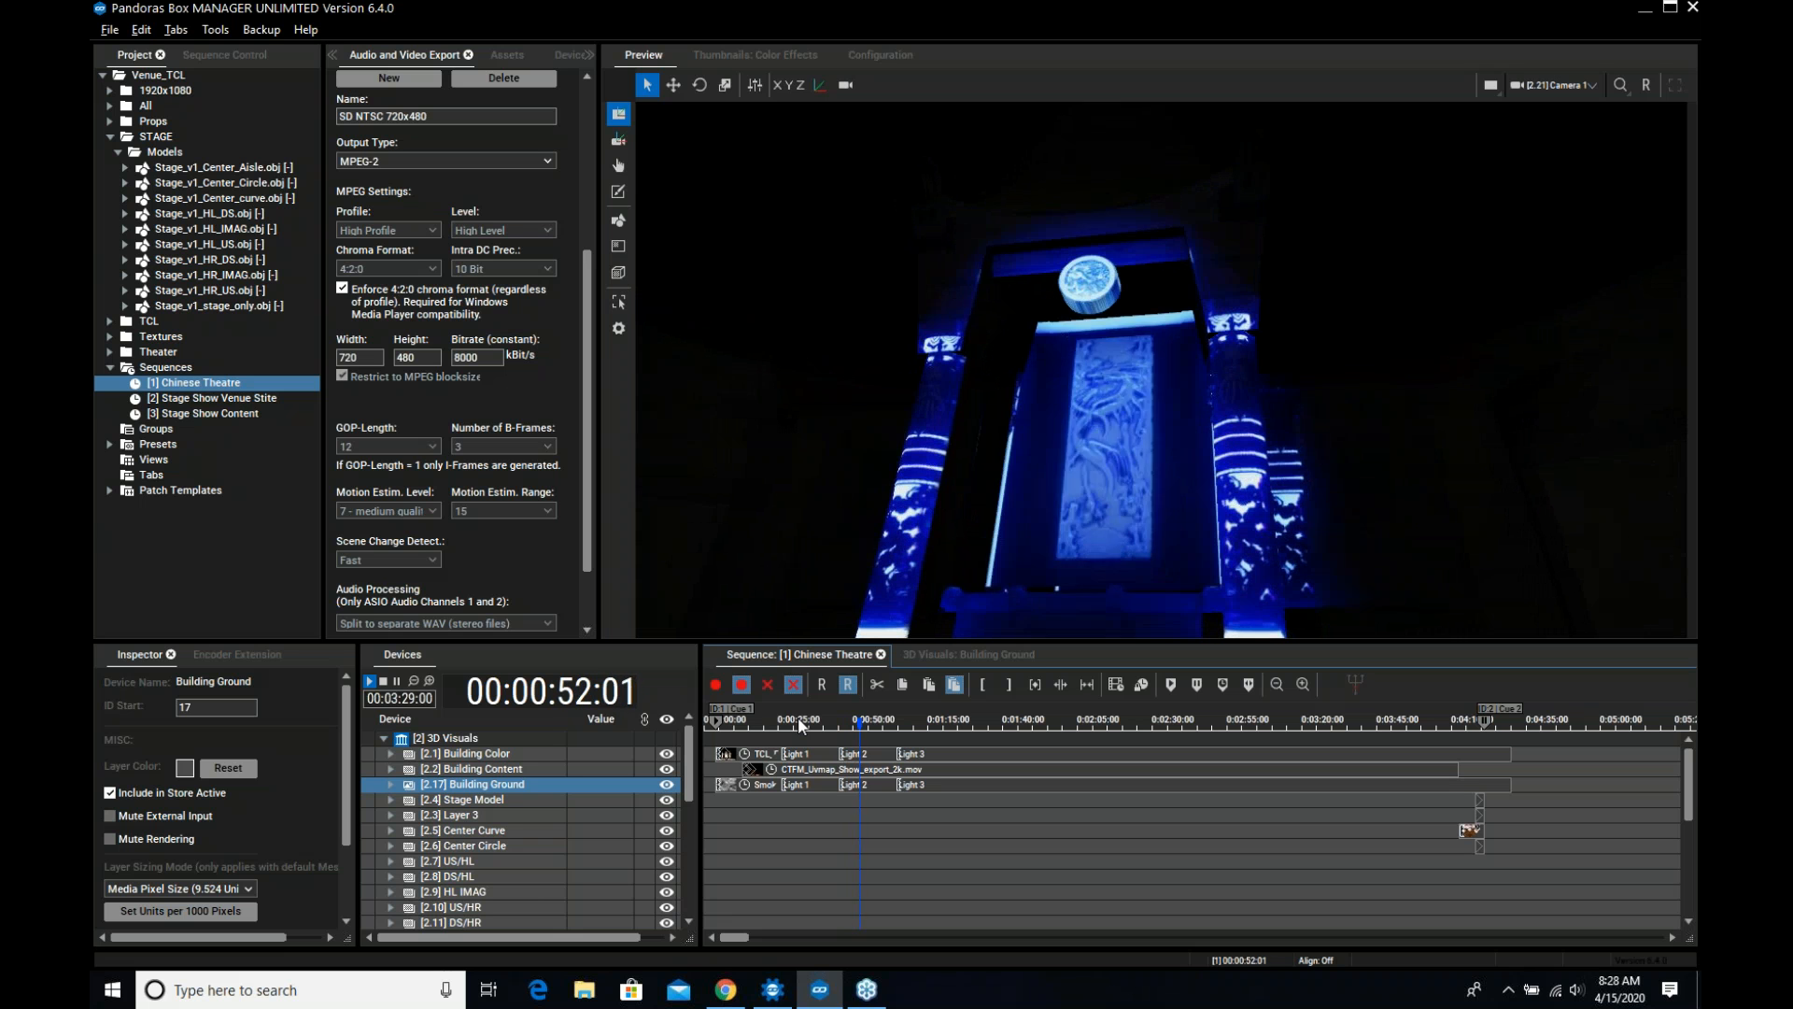
key("space")
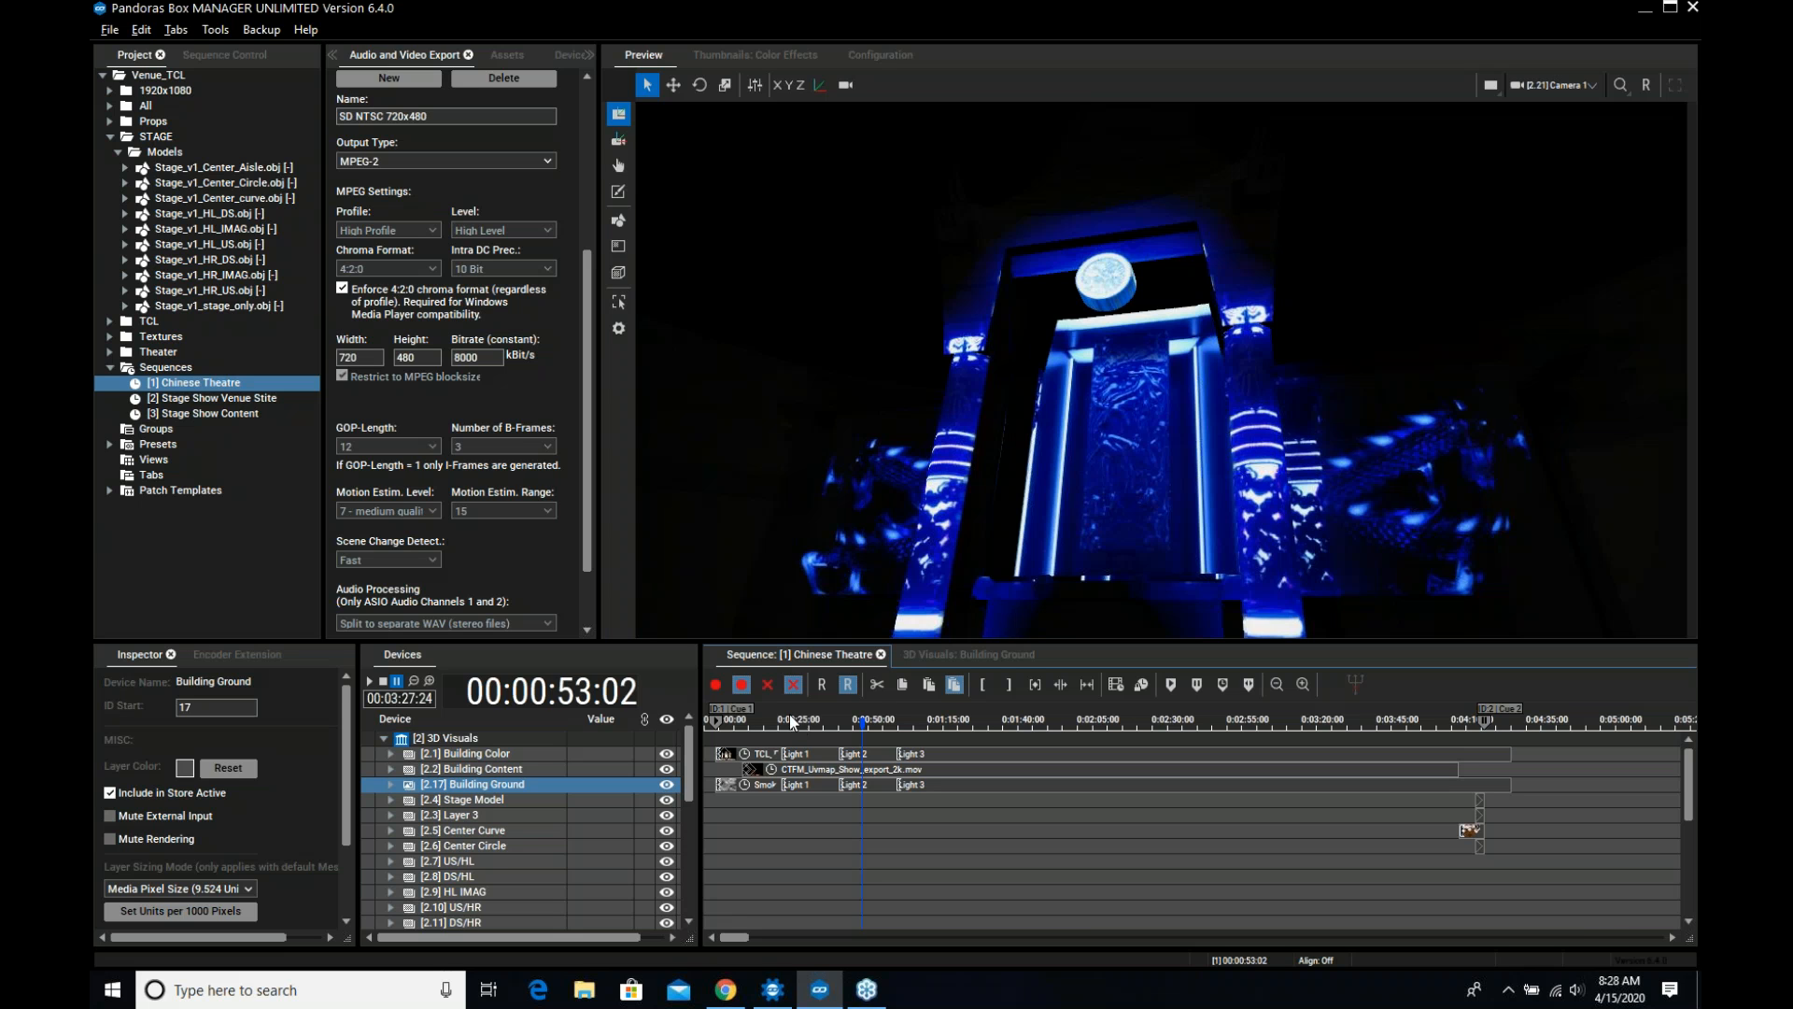
left_click(734, 726)
left_click_drag(734, 725, 733, 728)
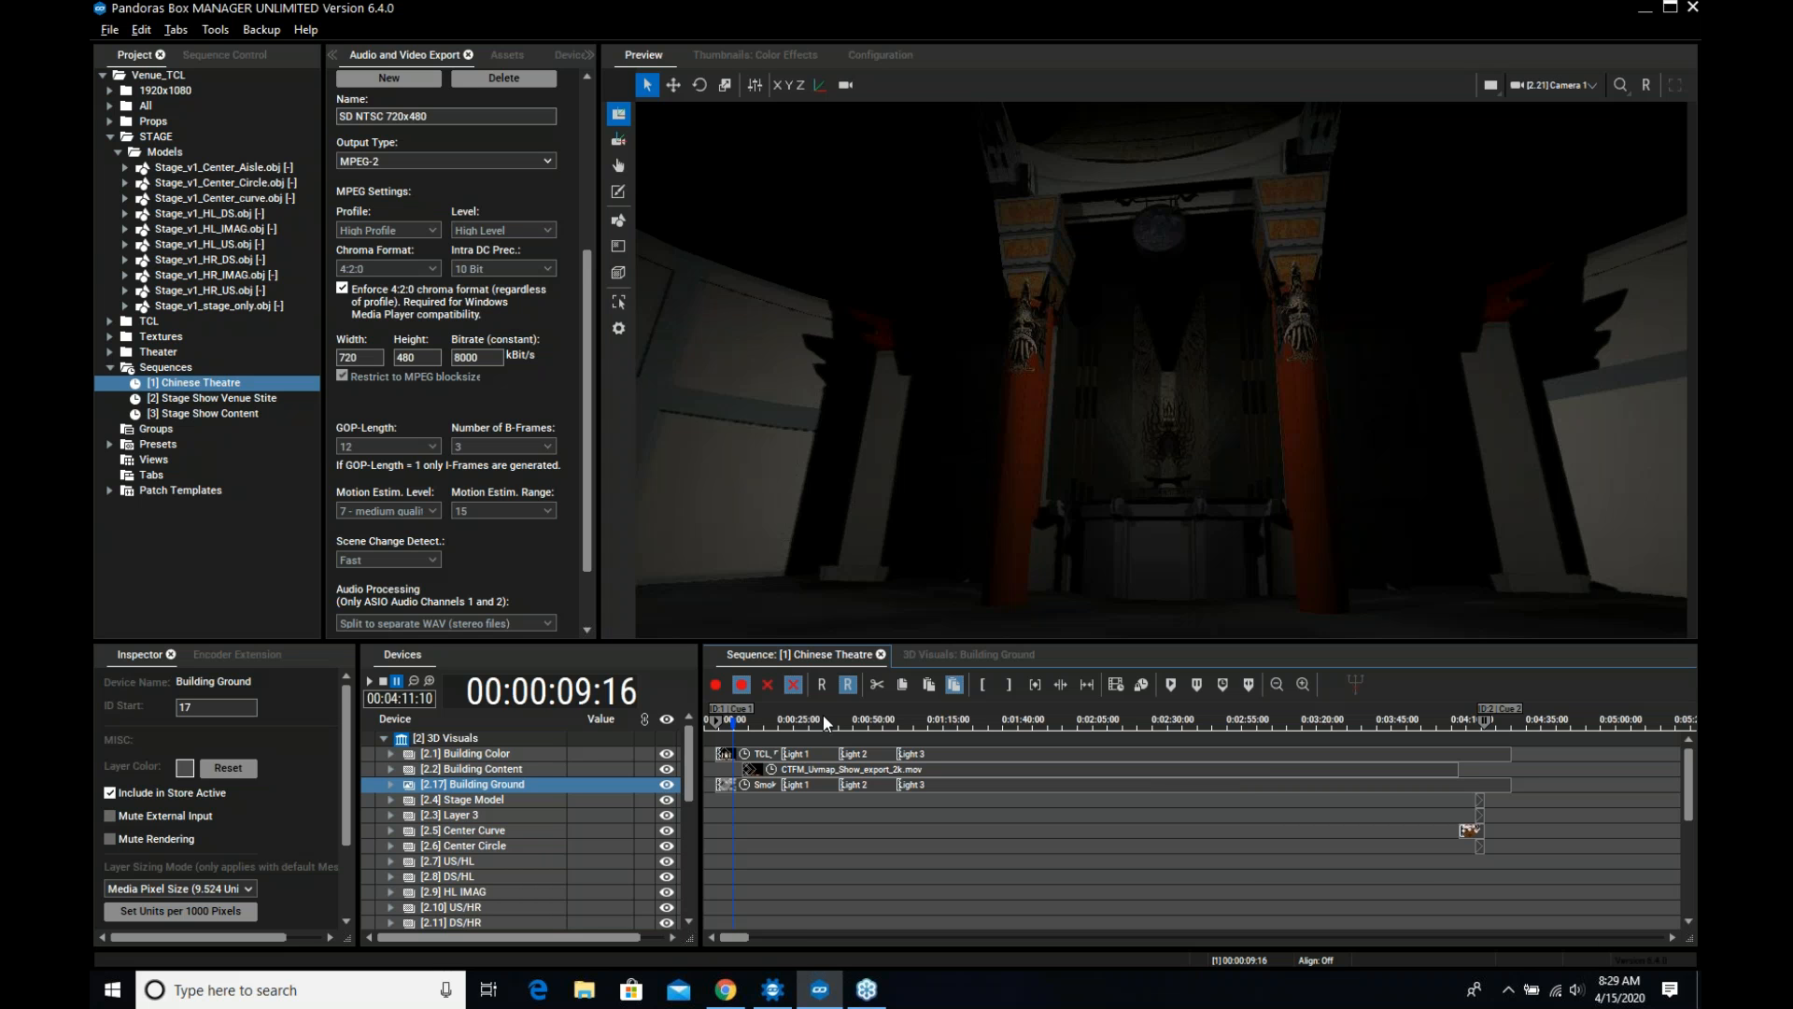
Review the 3D Visuals device tracks in the Chinese Theatre timeline, from the building layers to the lights and Camera 1 keyframes
scroll(693, 809, "down", 1)
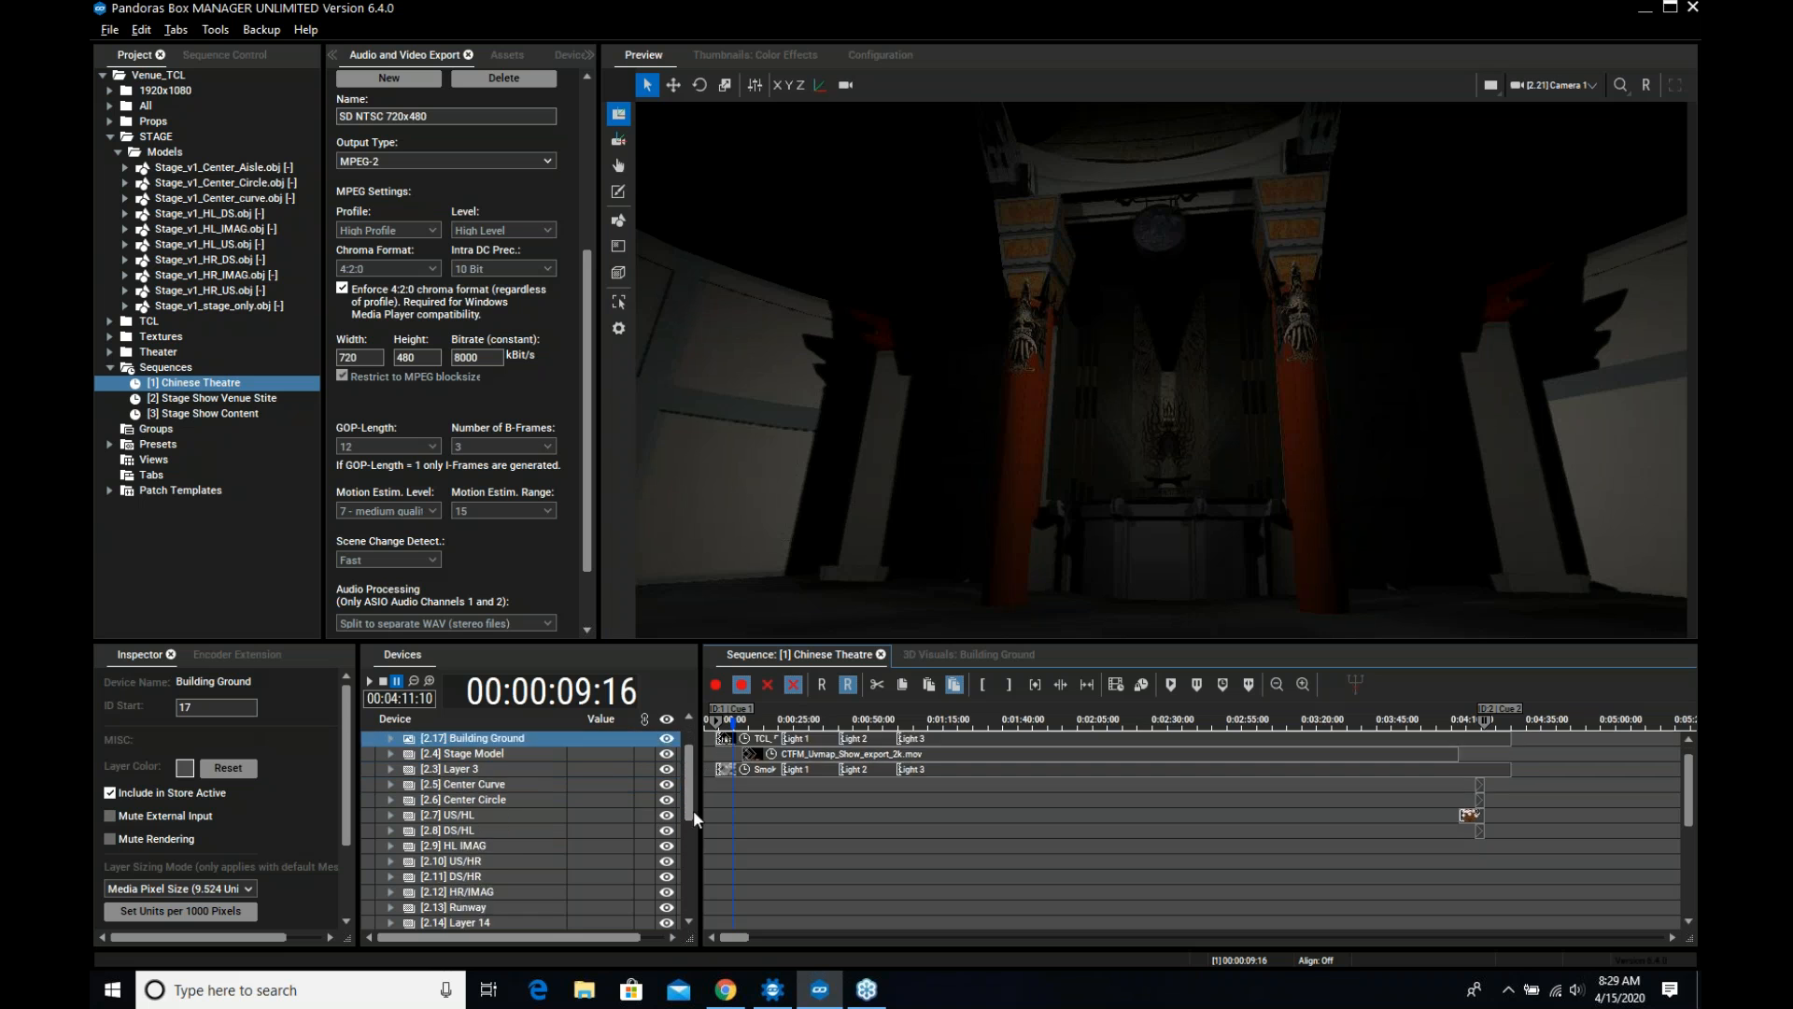
scroll(693, 810, "down", 4)
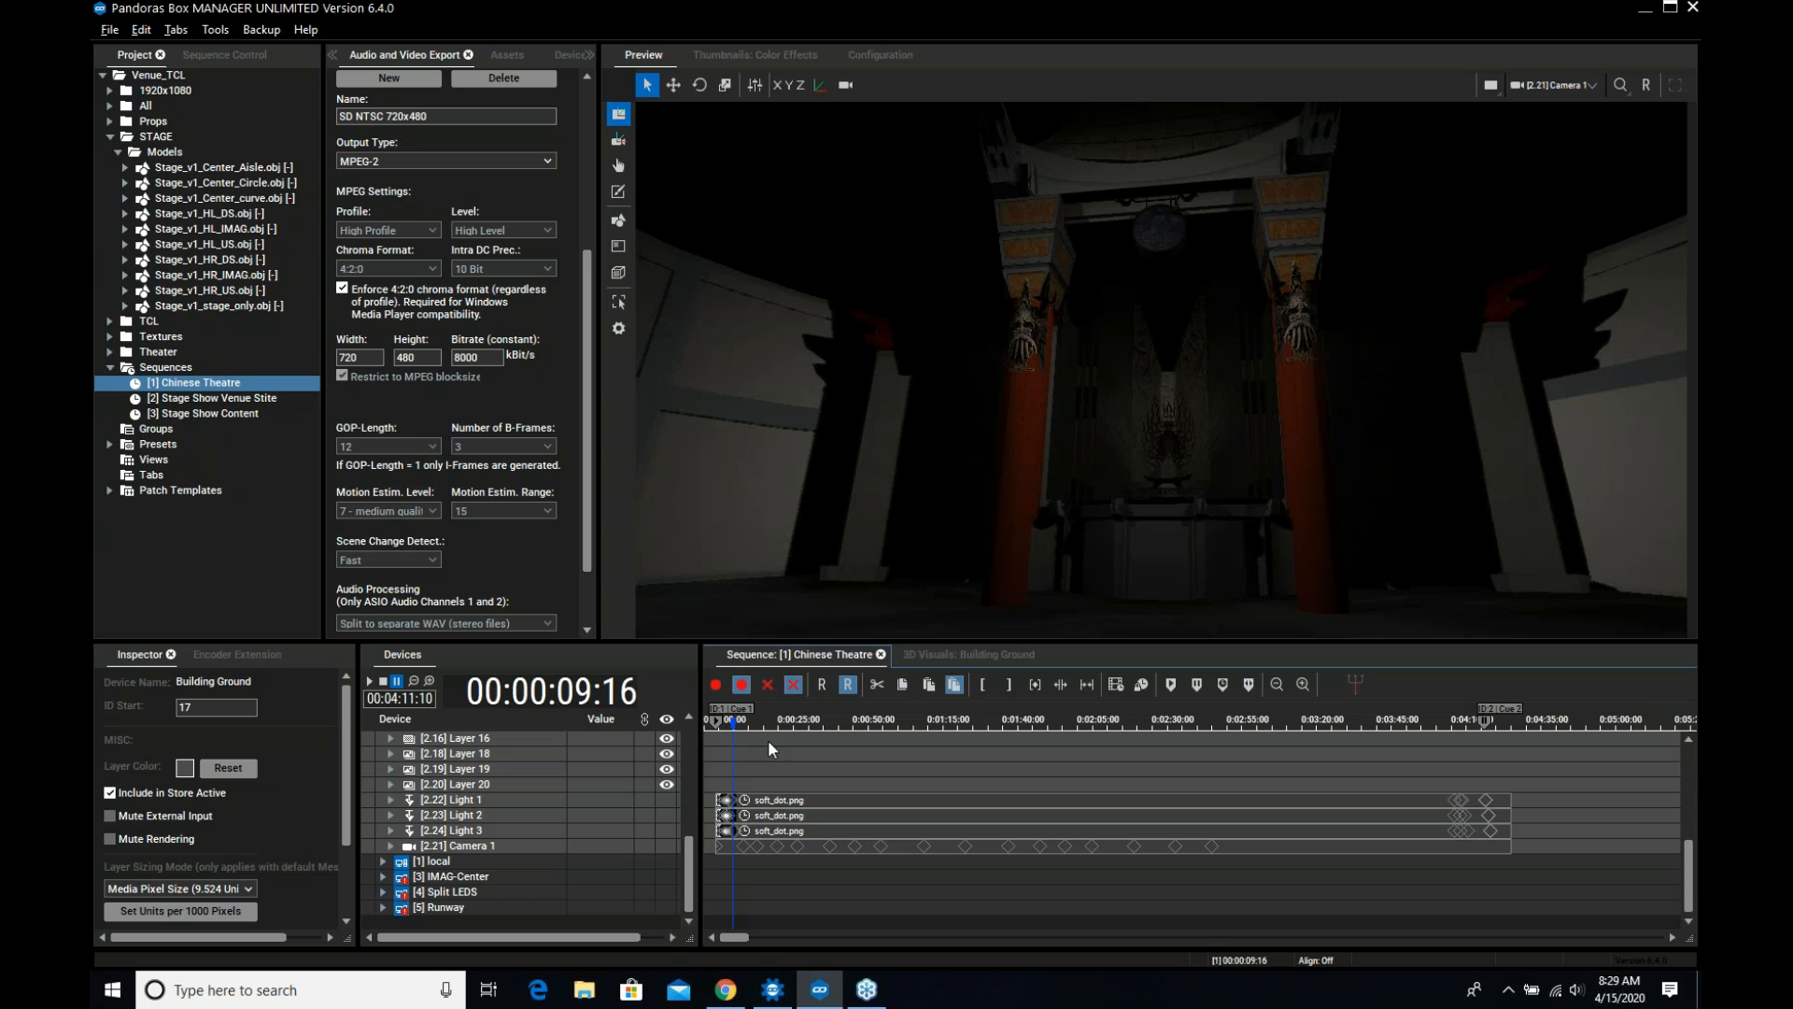
scroll(517, 854, "up", 5)
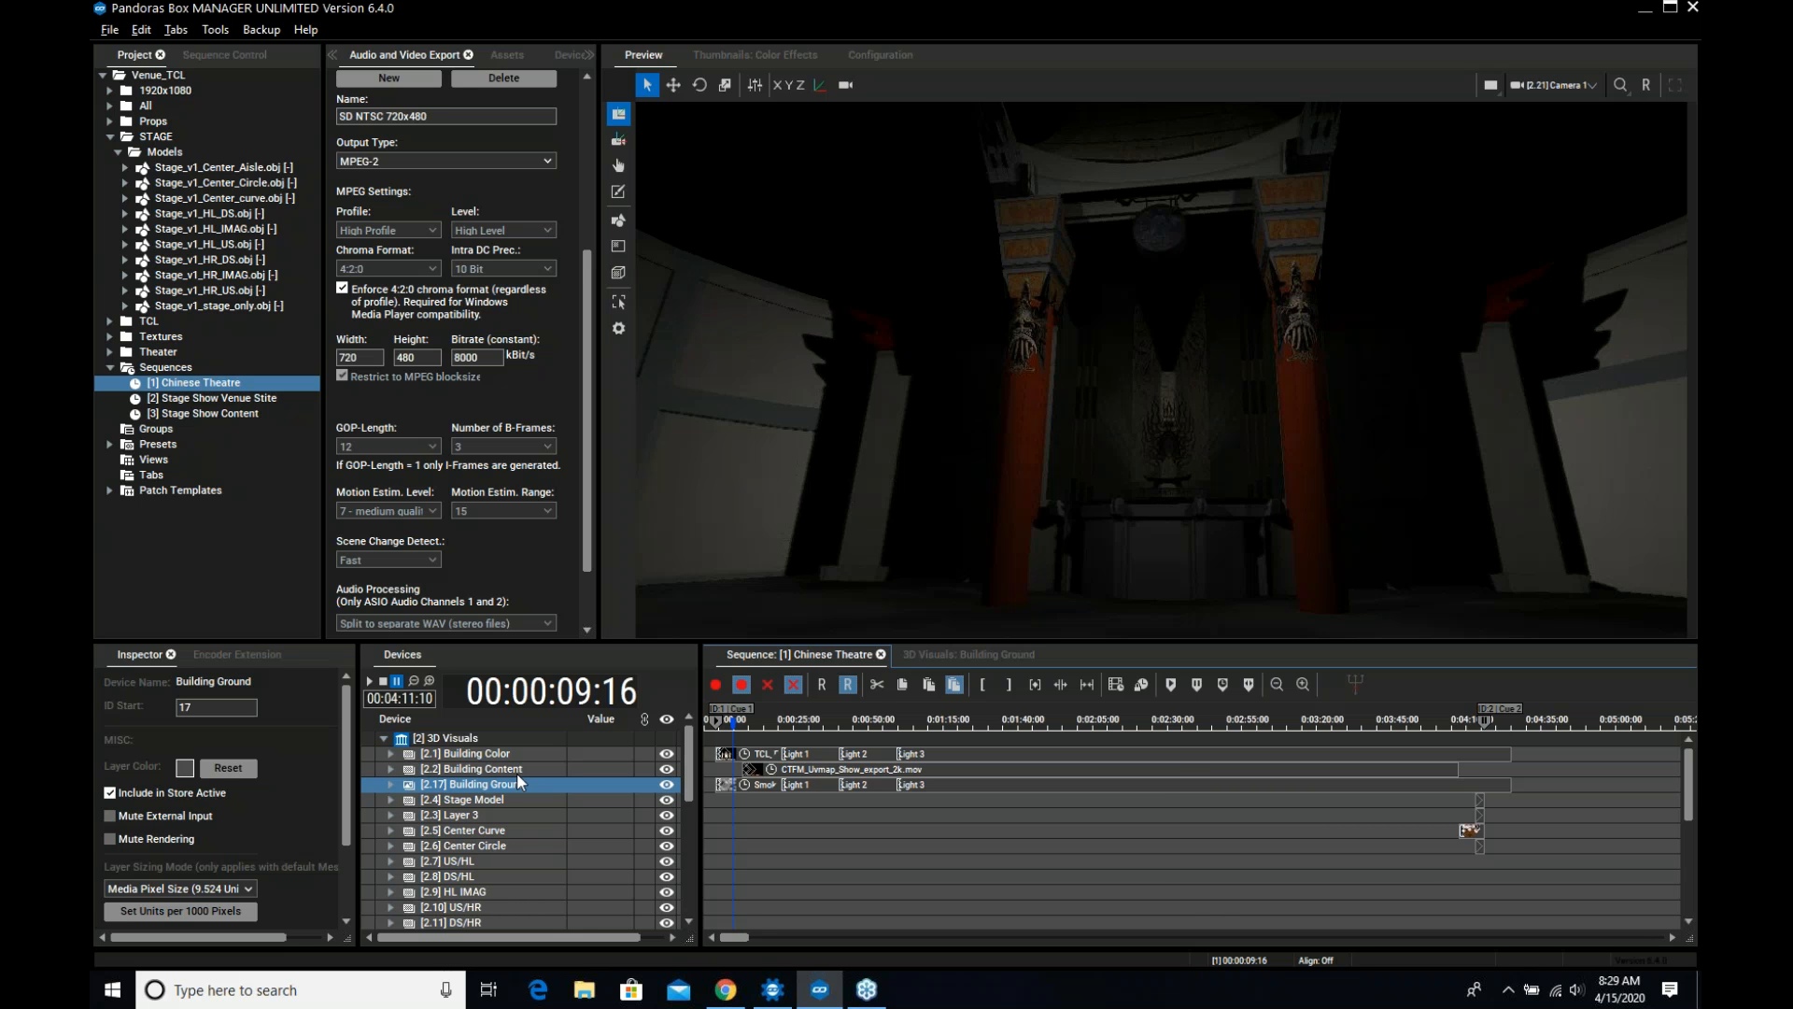
scroll(432, 878, "down", 5)
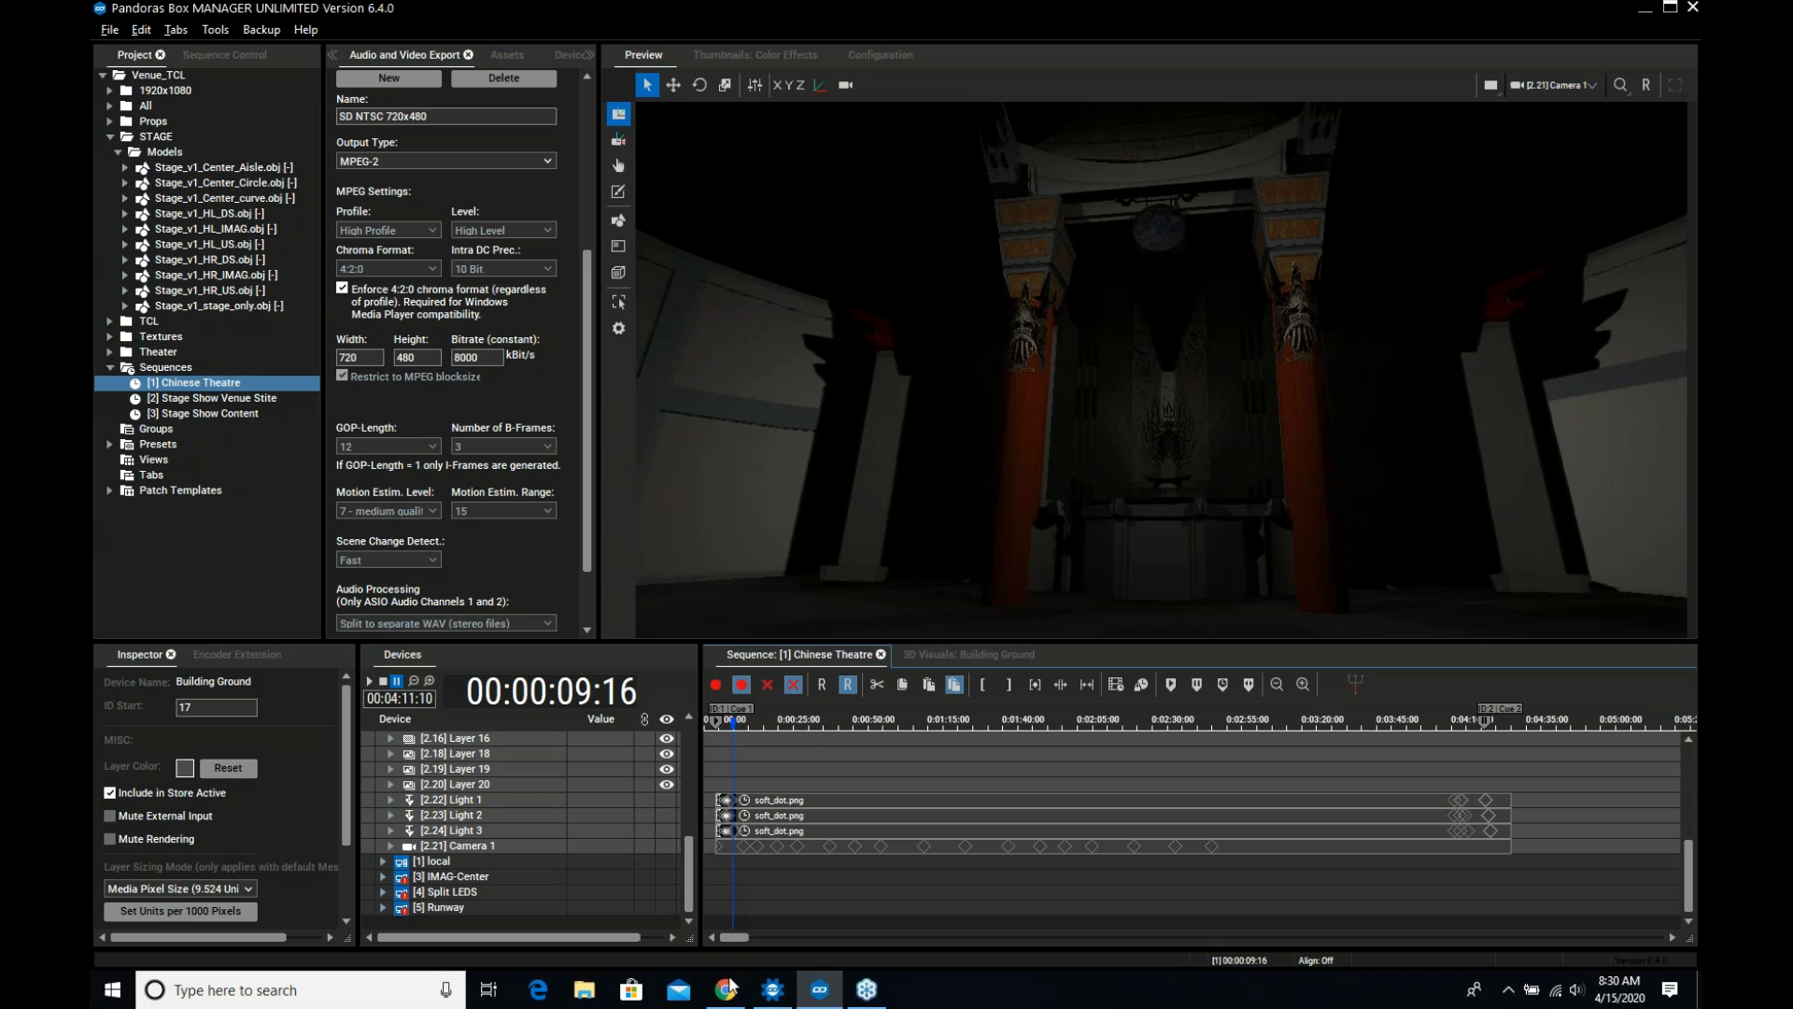
left_click(866, 989)
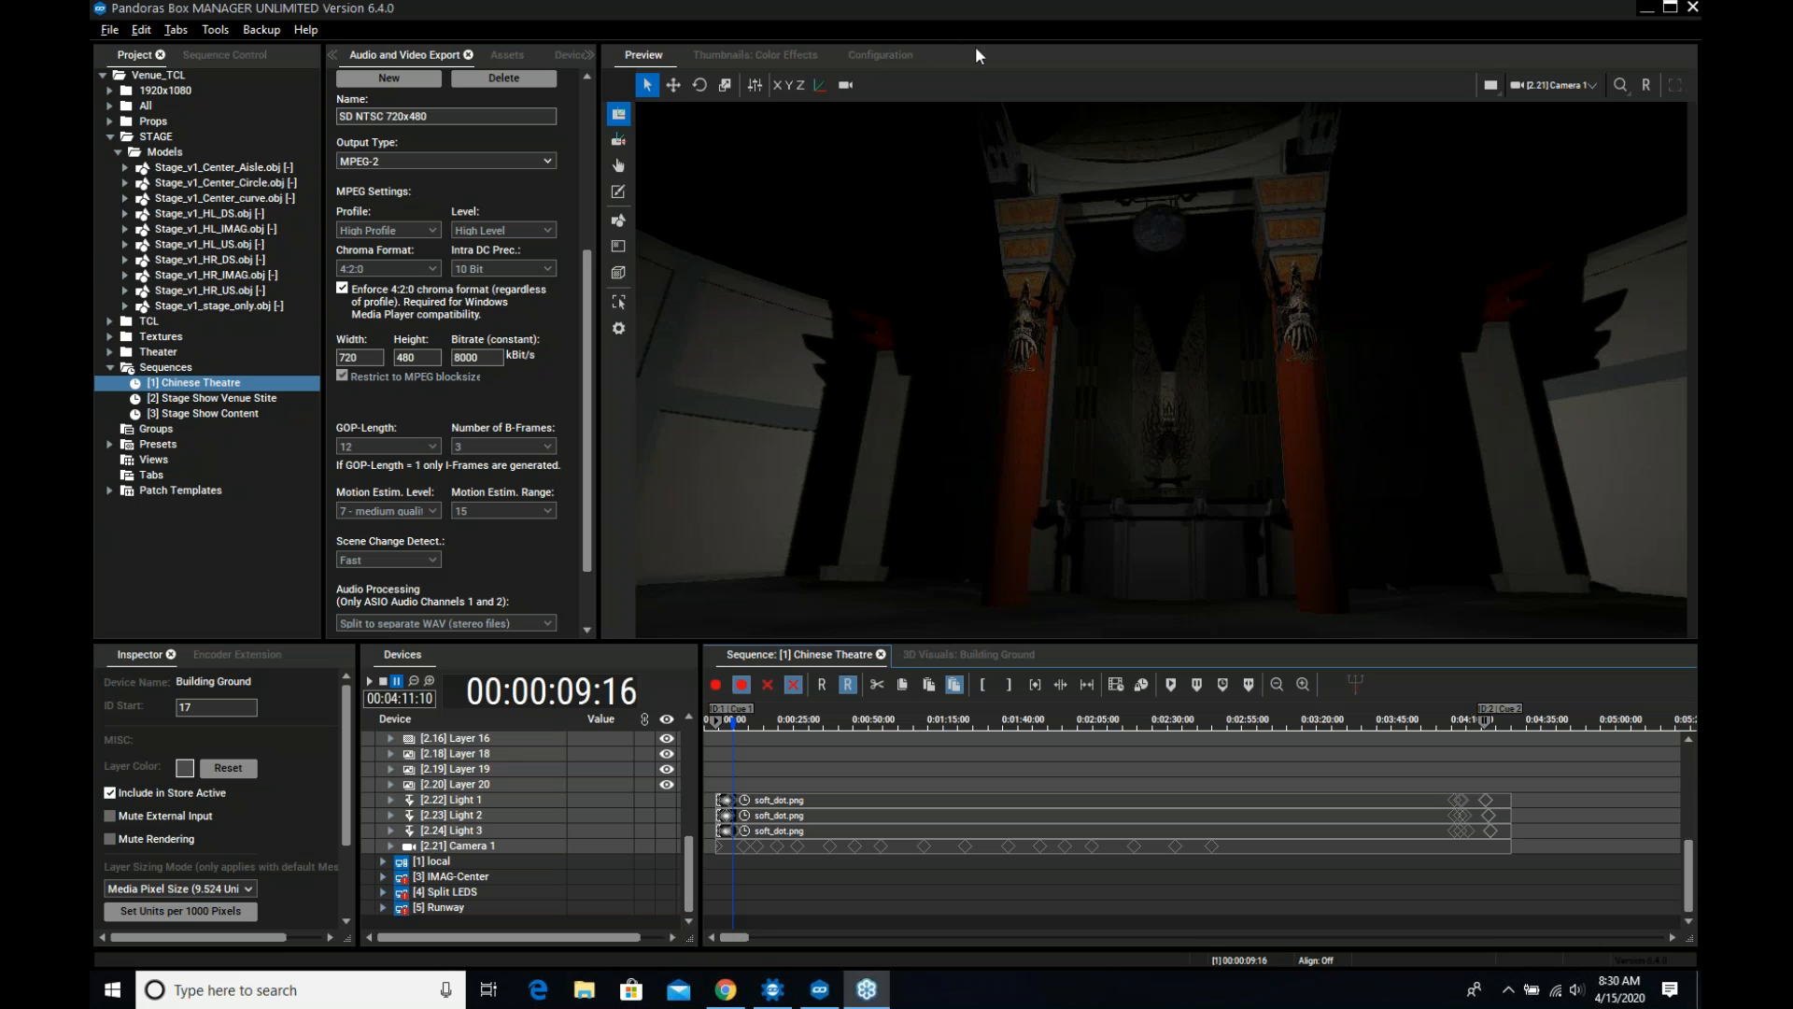
left_click(1211, 23)
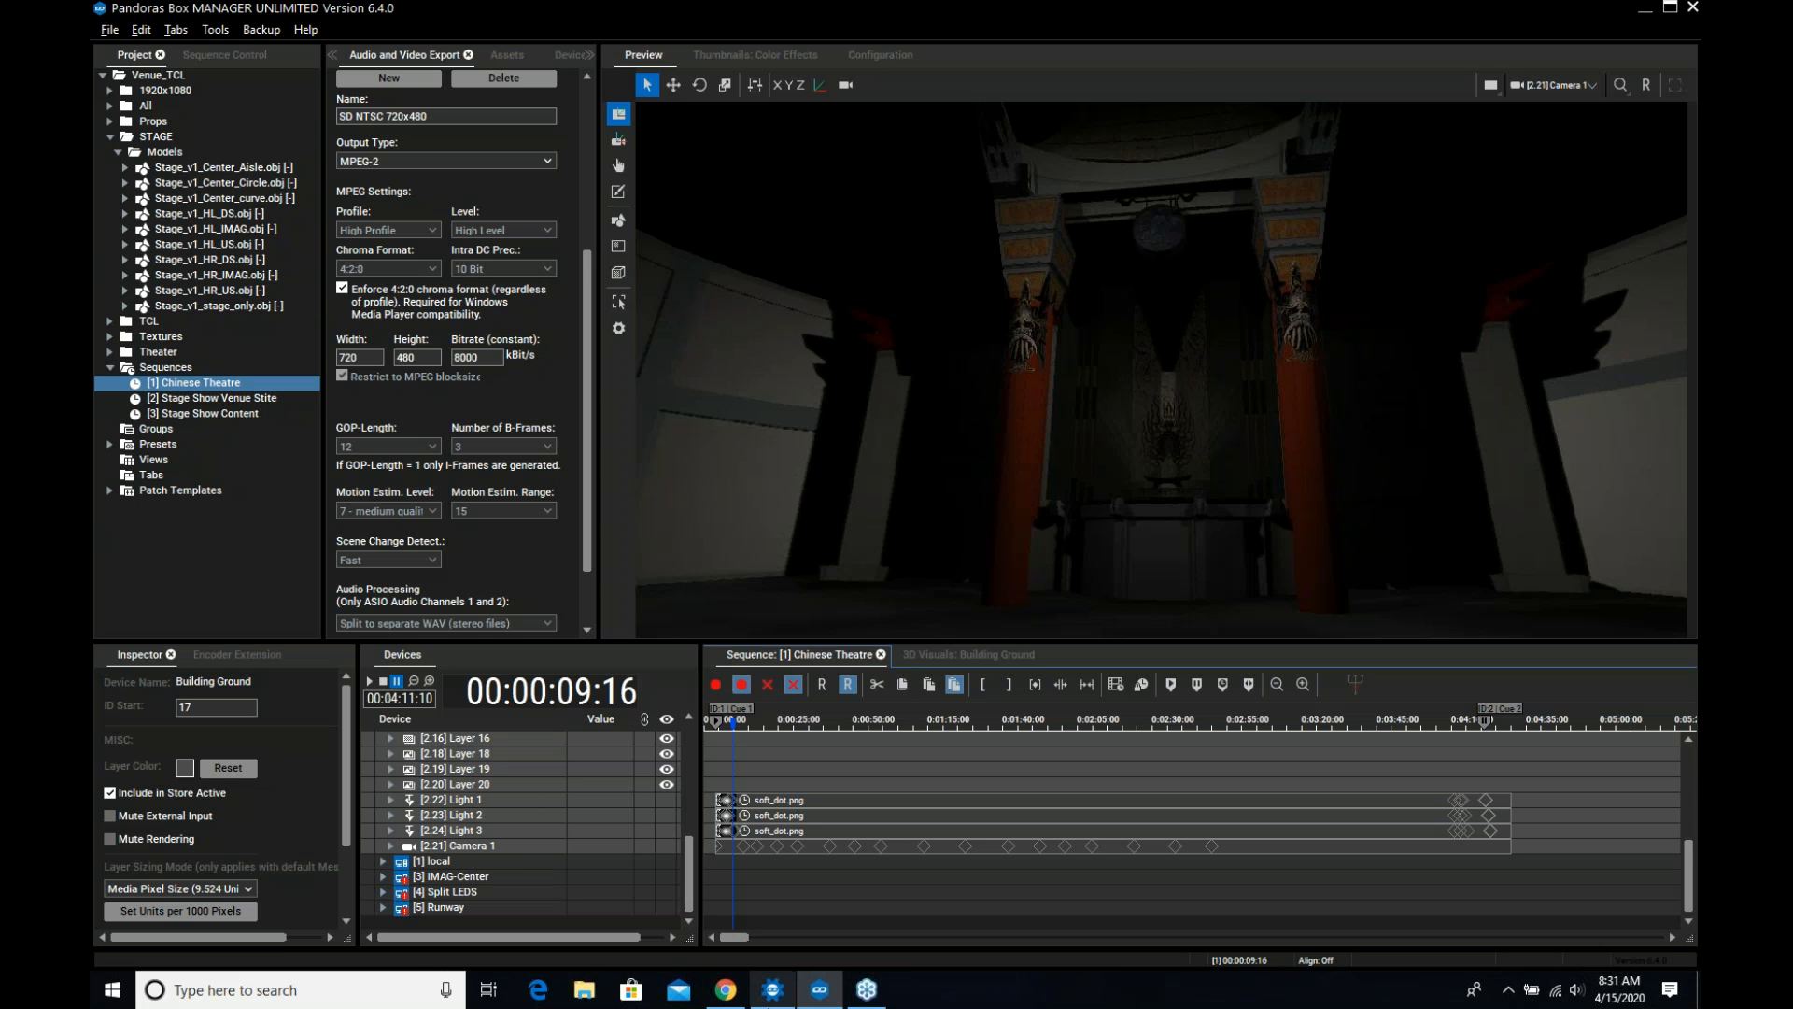